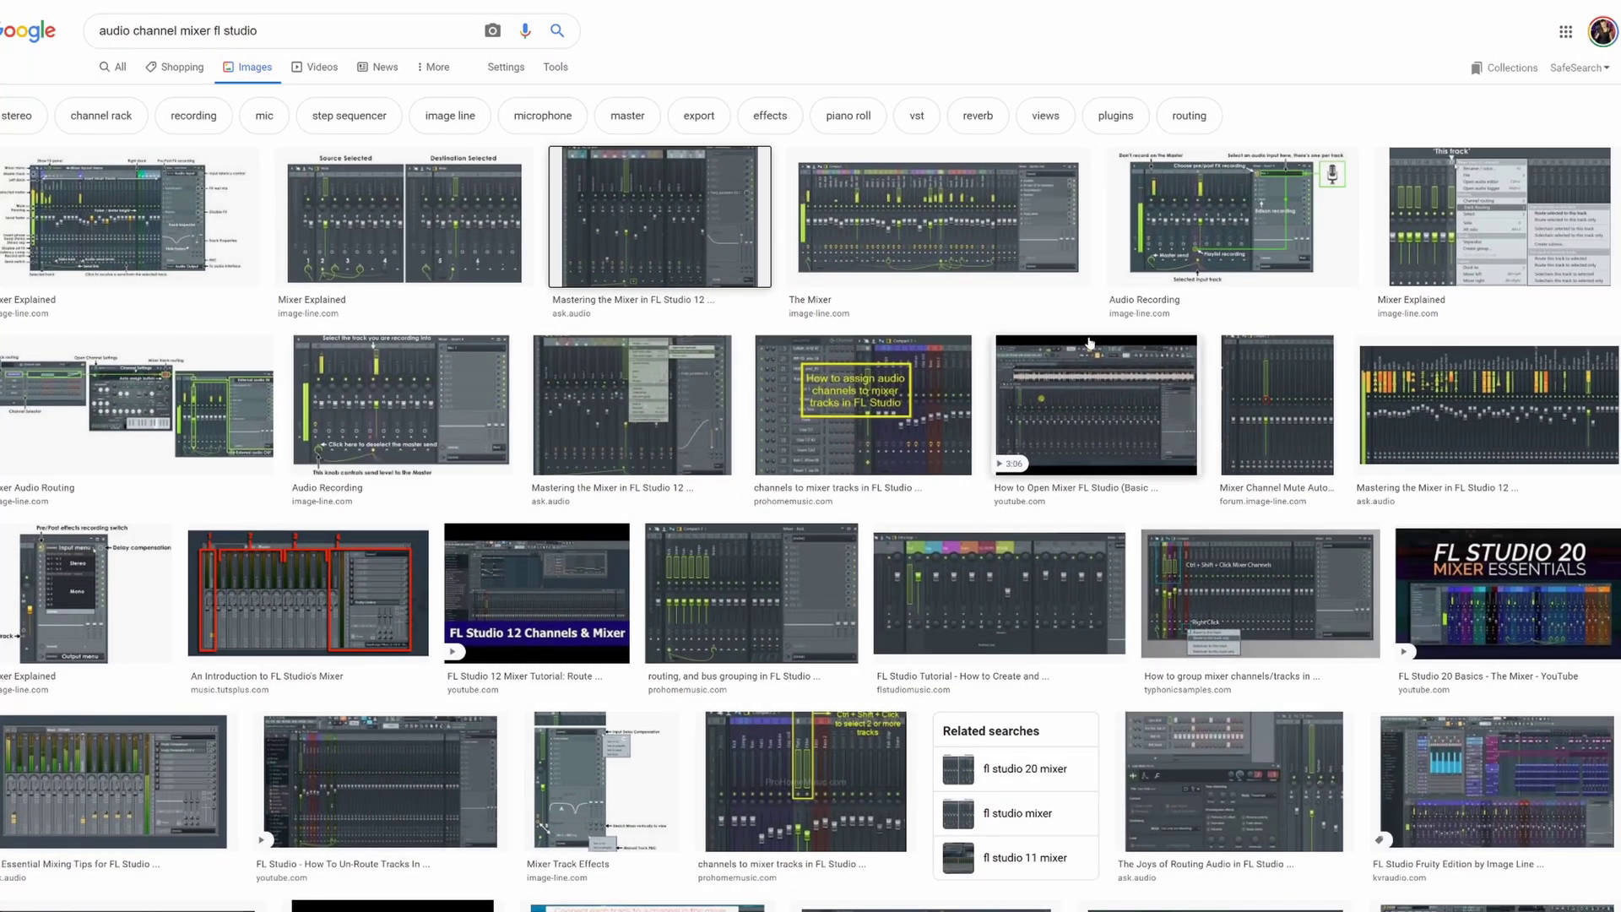
# Step: Preview the 'Mastering the Mixer in FL Studio 12' result, then the Cubase link channels video result
pyautogui.click(659, 216)
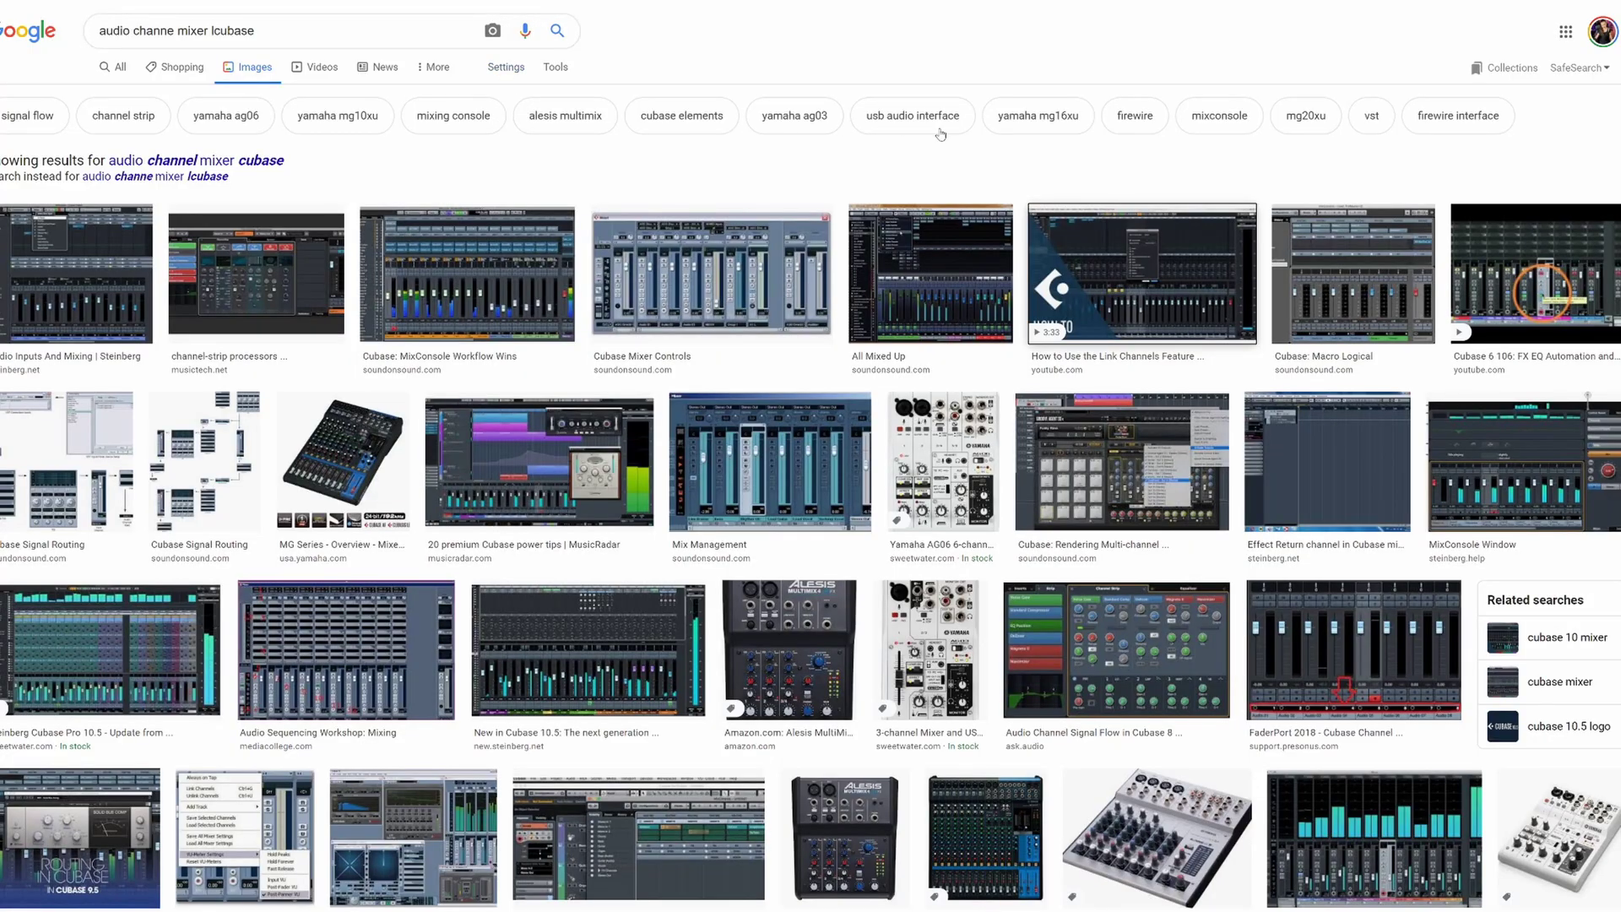
pyautogui.click(1162, 247)
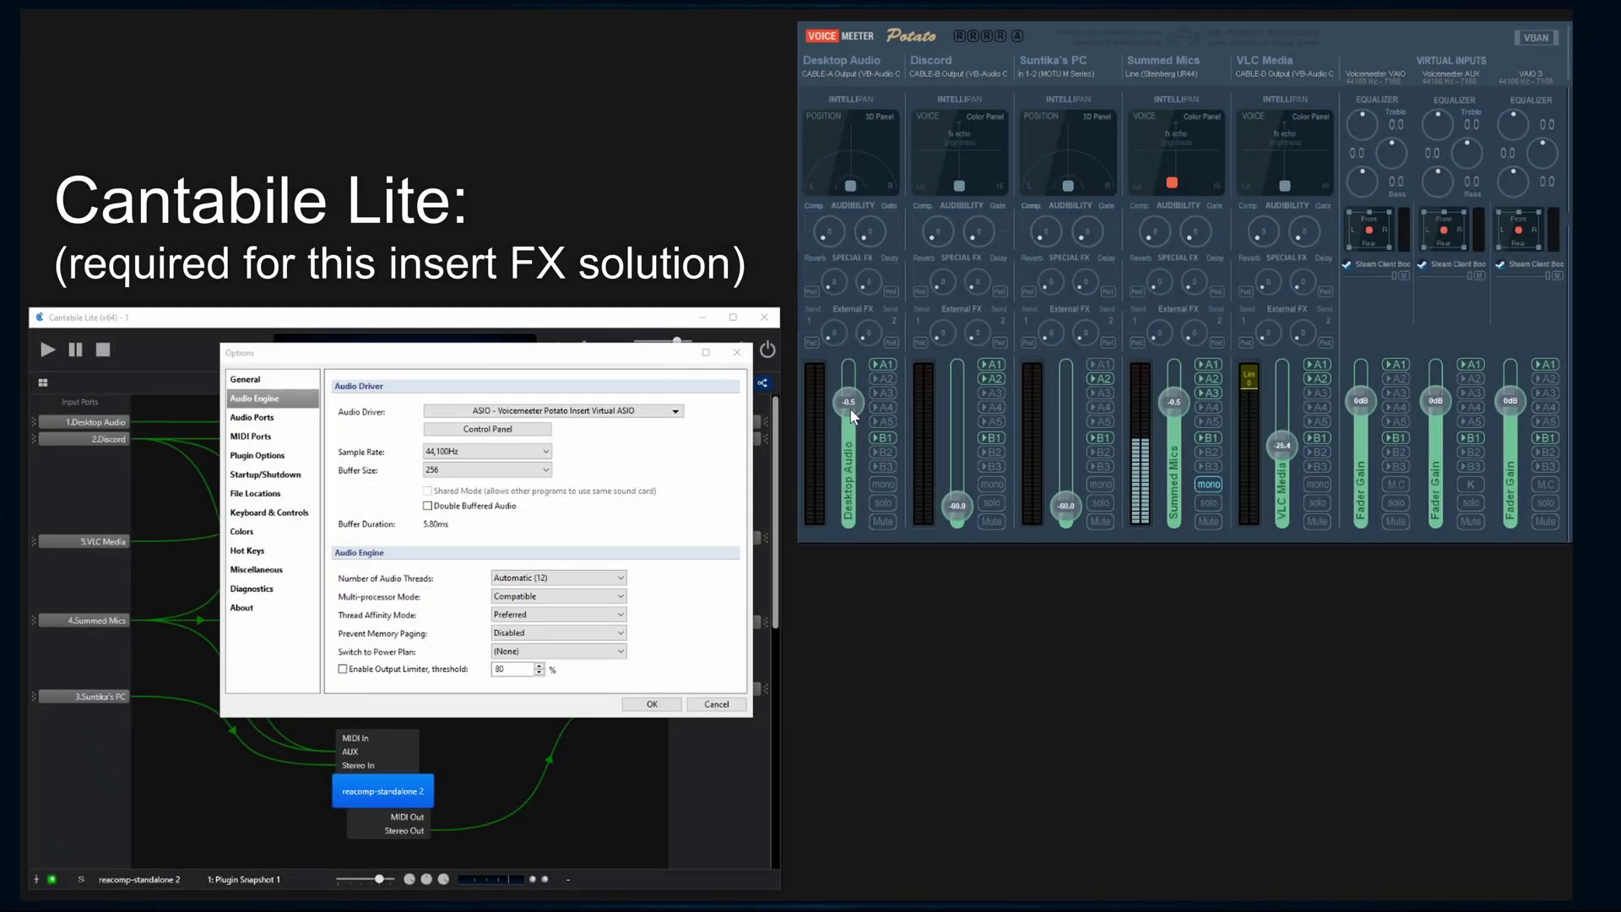
# Step: Check the Voicemeeter Potato Insert Virtual ASIO driver in Audio Engine options, then shift Voicemeeter to show its master section
pyautogui.click(640, 359)
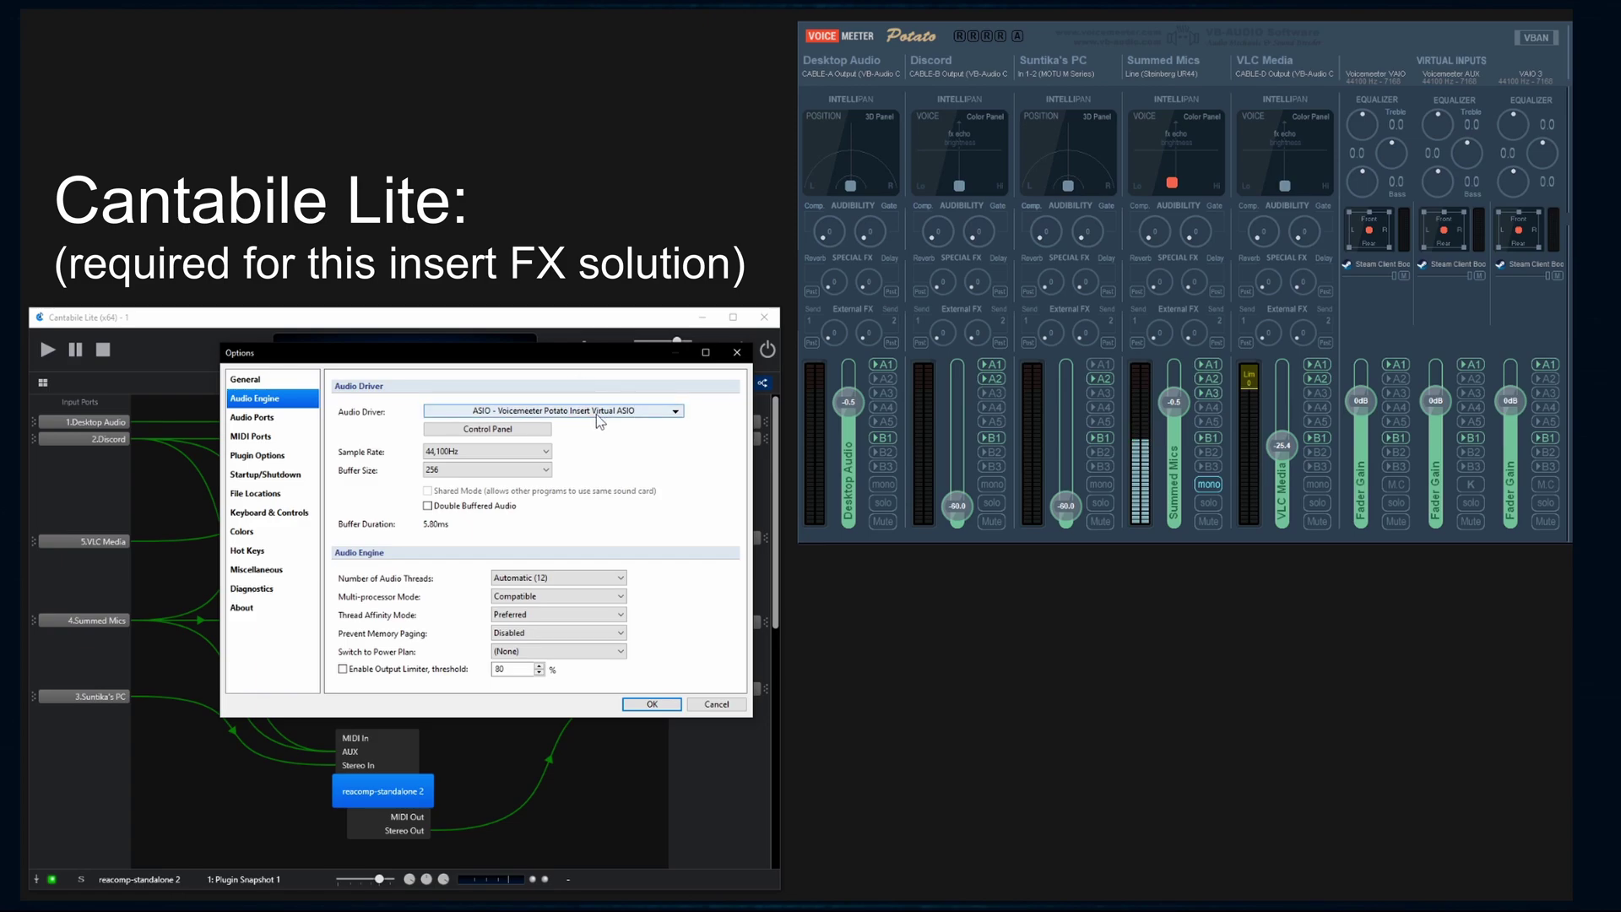
pyautogui.click(1370, 32)
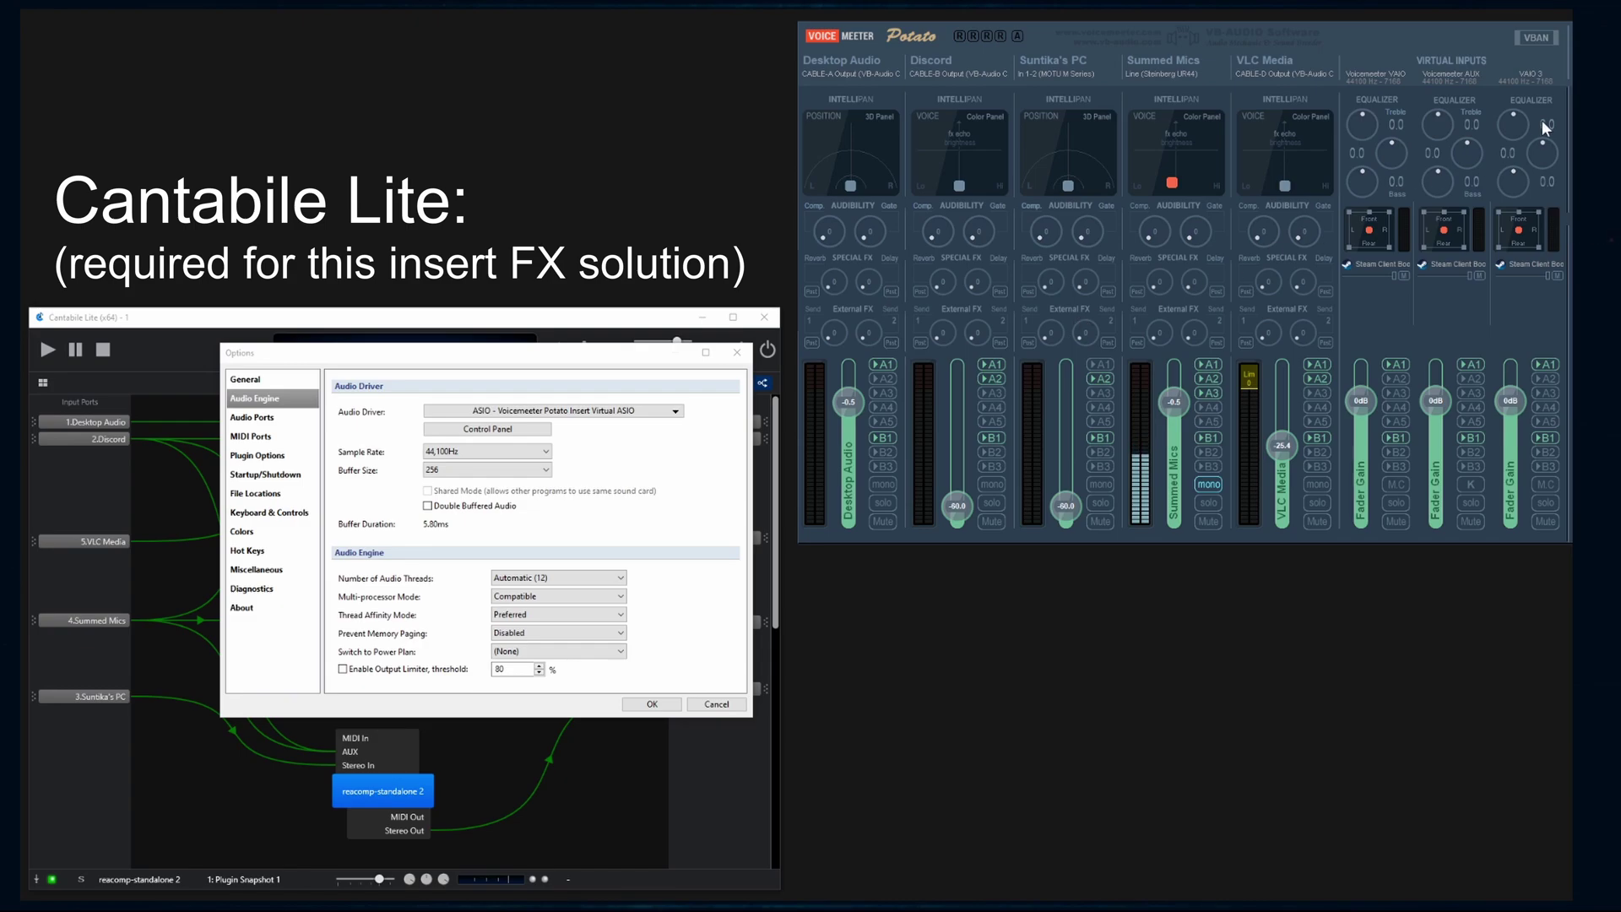
pyautogui.moveTo(1454, 39); pyautogui.dragTo(1026, 125)
# Step: Open Voicemeeter System Settings, toggle in6 Left insert patching on and off, leaving in1–in5 patched
pyautogui.click(1391, 125)
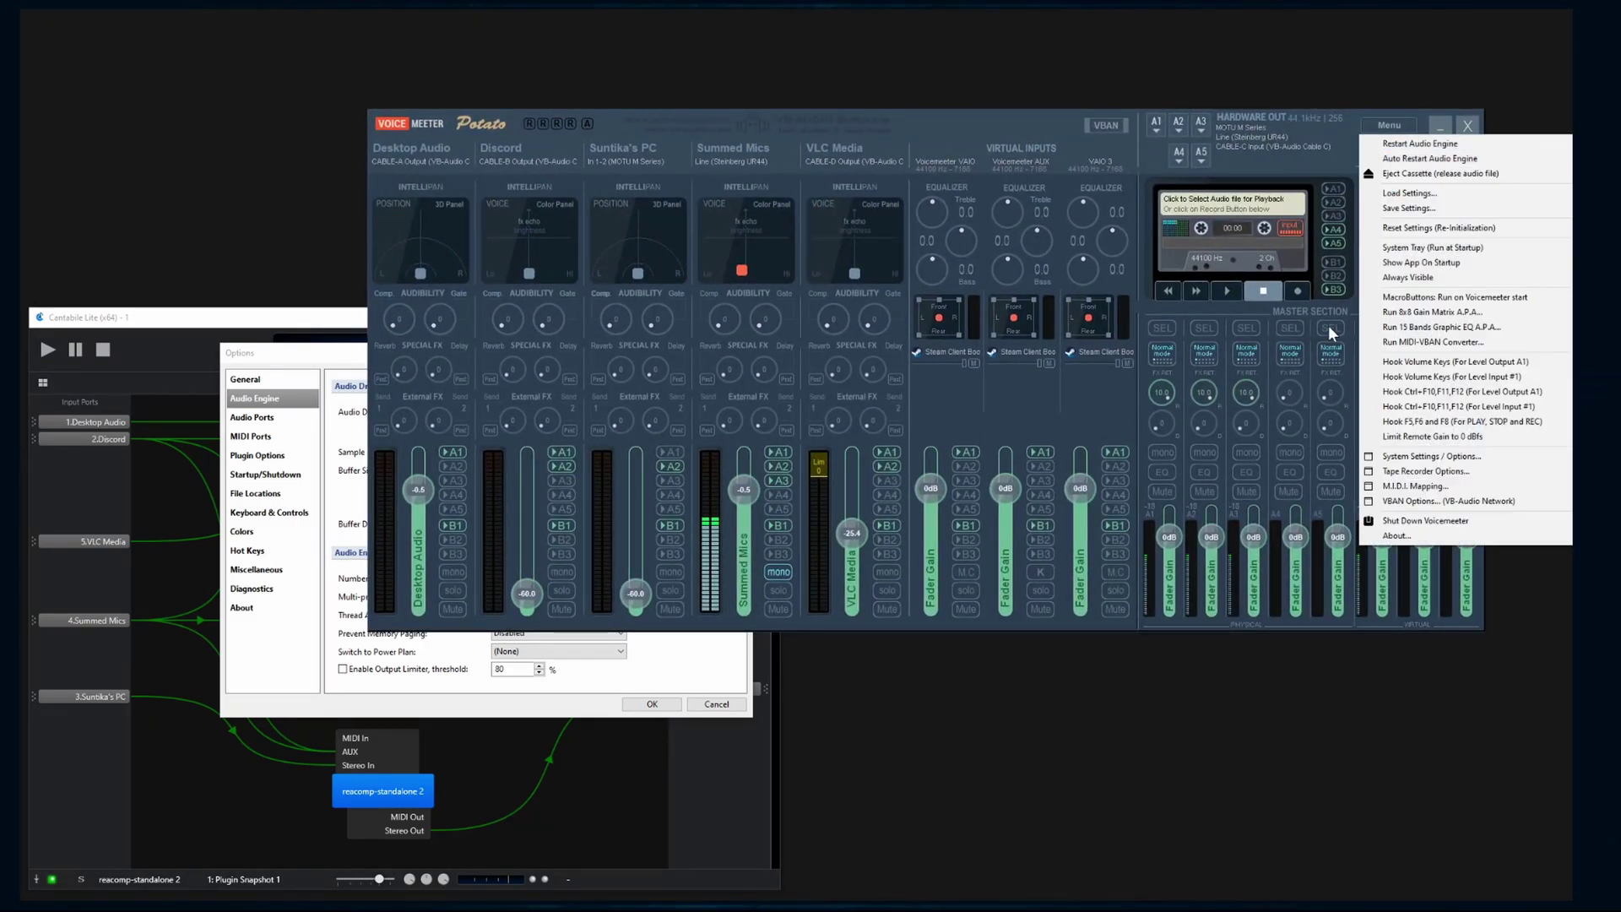
pyautogui.click(1405, 456)
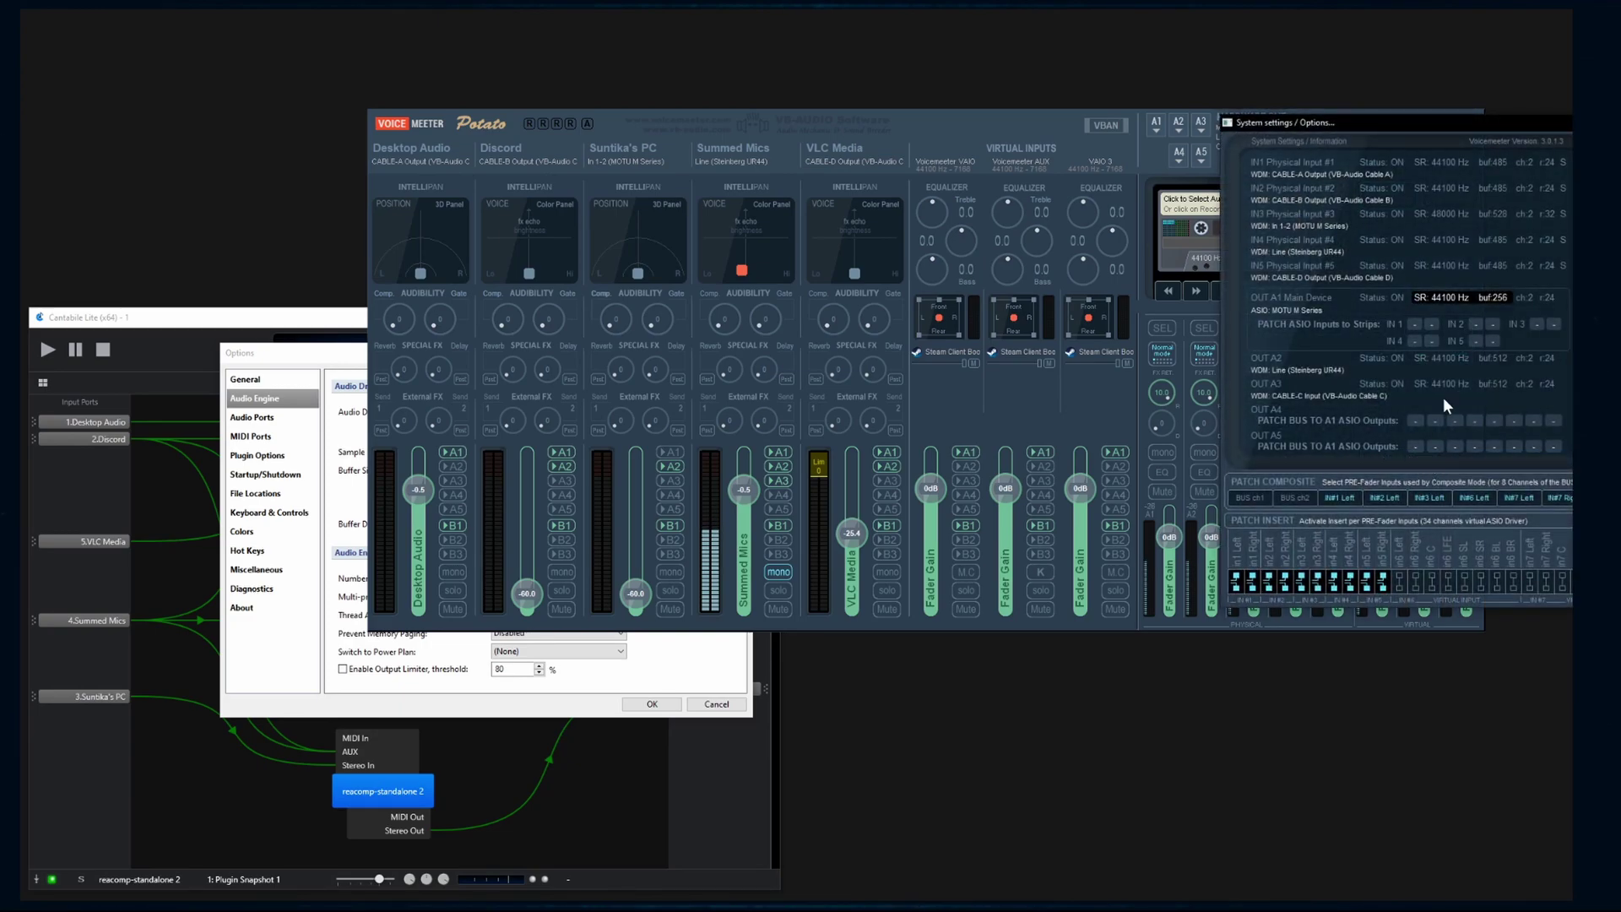
pyautogui.moveTo(1526, 118); pyautogui.dragTo(1079, 173)
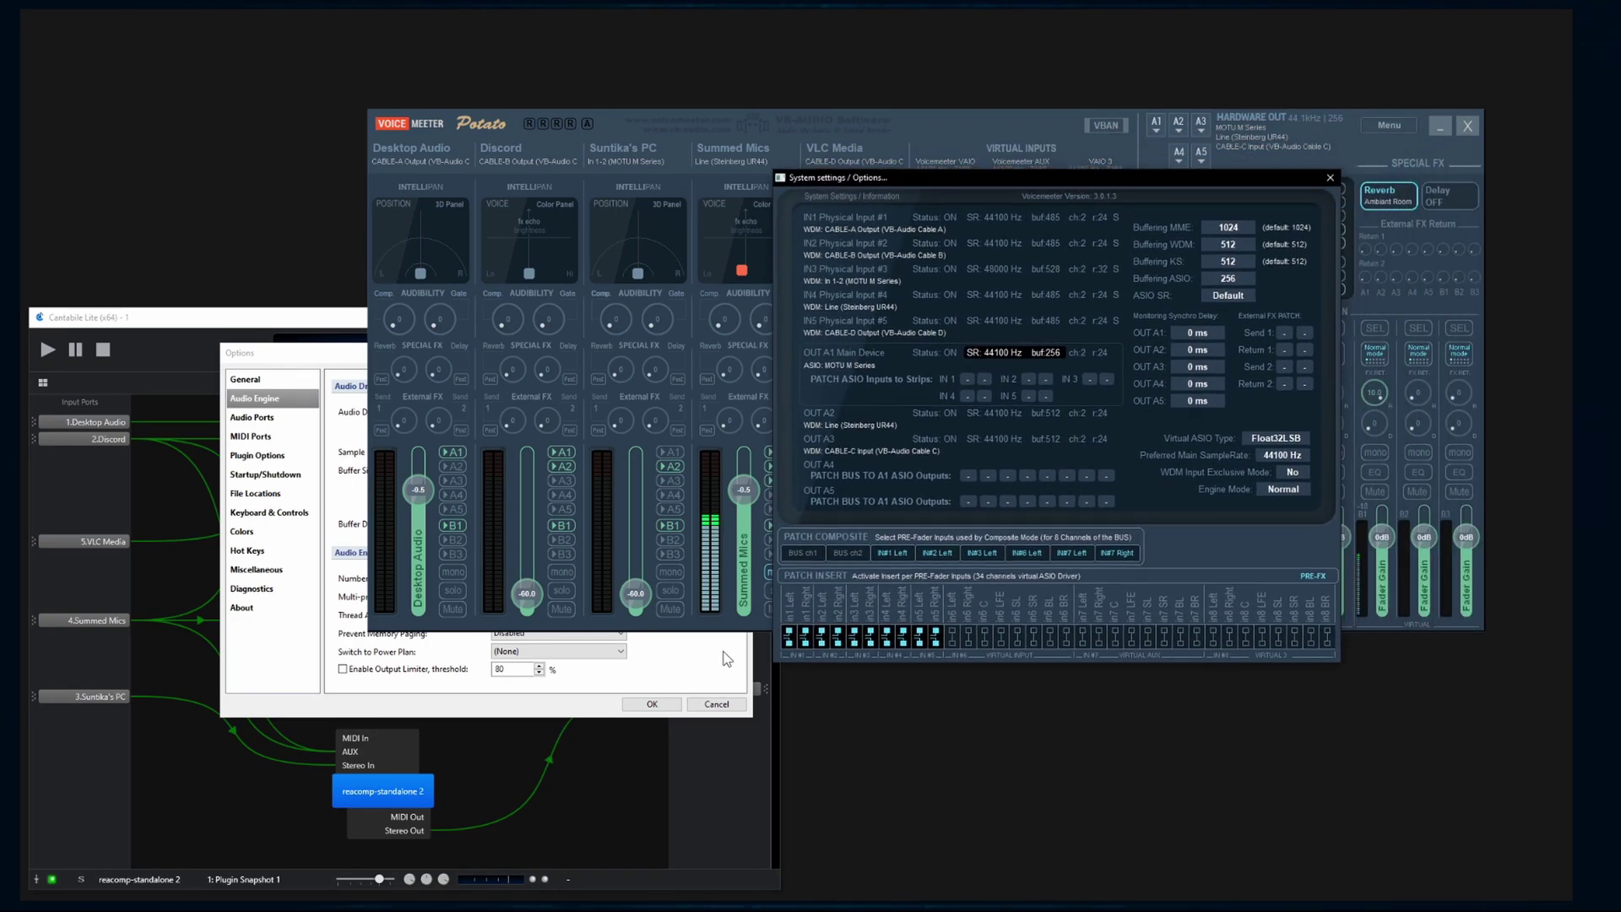
pyautogui.click(954, 635)
pyautogui.click(955, 635)
pyautogui.moveTo(954, 179); pyautogui.dragTo(1093, 115)
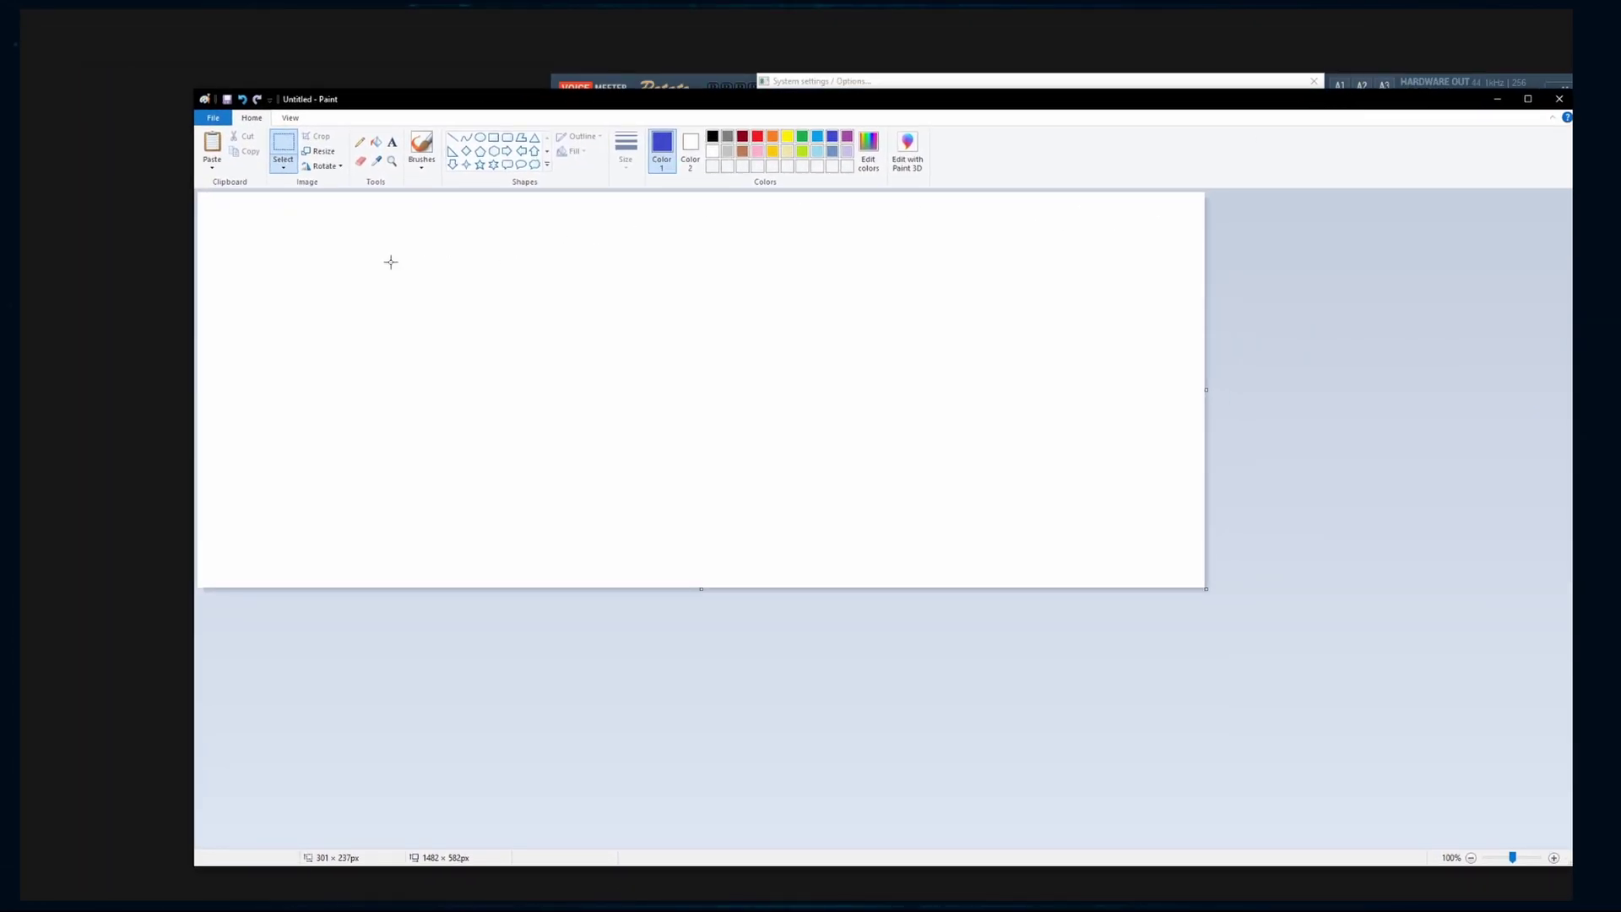
# Step: Draw two rectangles, one above the other, and fill both with blue
pyautogui.click(494, 137)
pyautogui.moveTo(643, 228); pyautogui.dragTo(733, 328)
pyautogui.moveTo(648, 402); pyautogui.dragTo(749, 513)
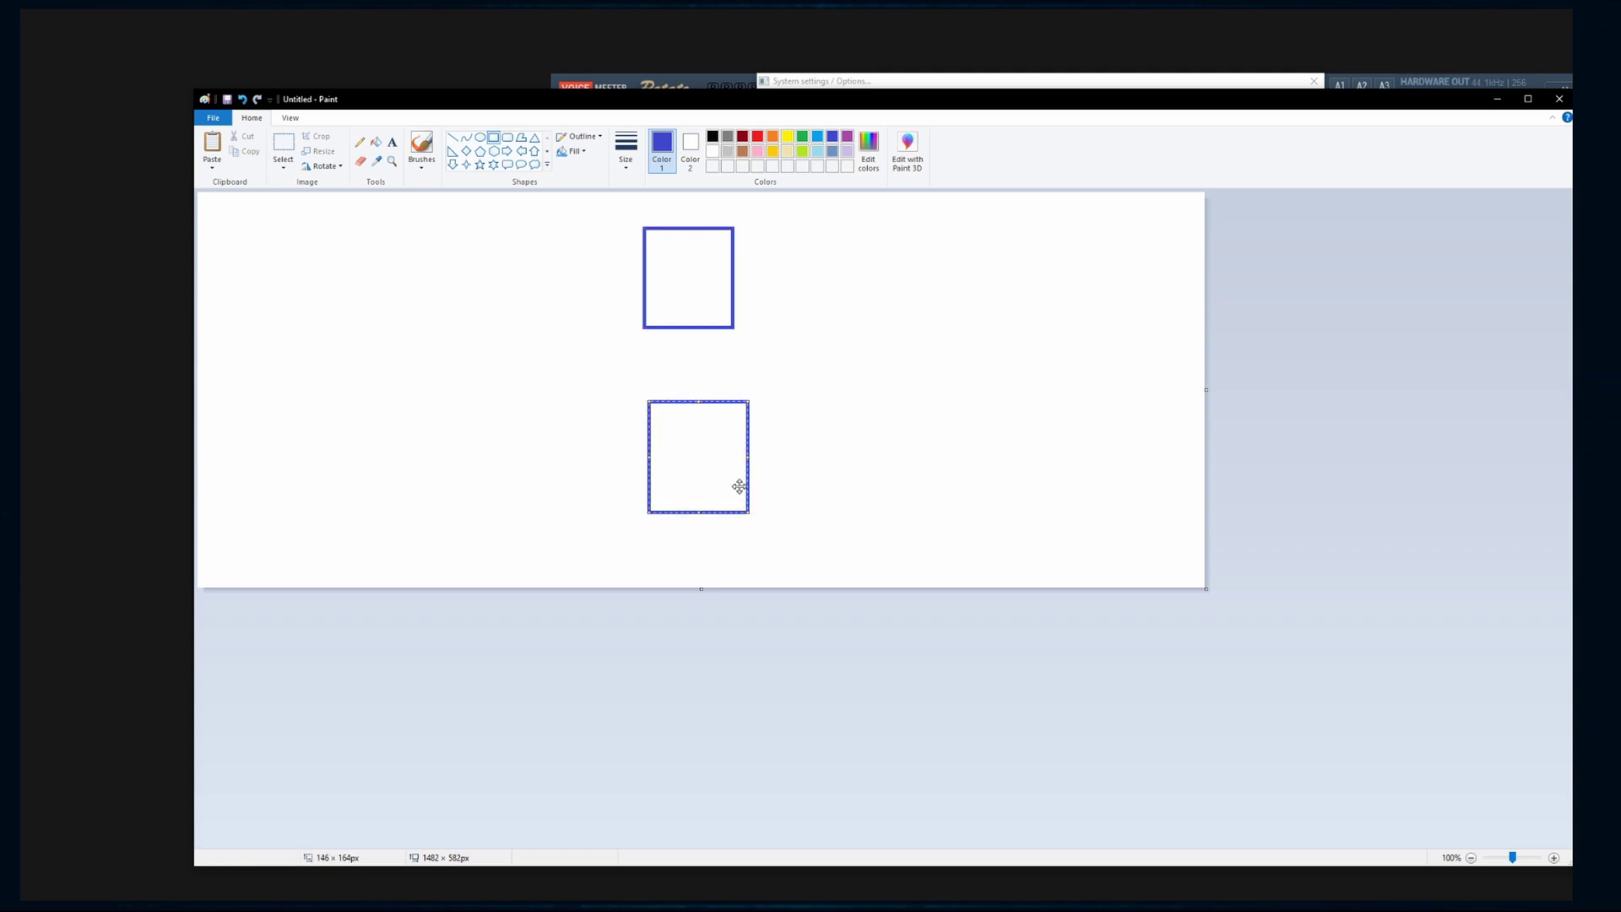
pyautogui.click(375, 141)
pyautogui.click(709, 266)
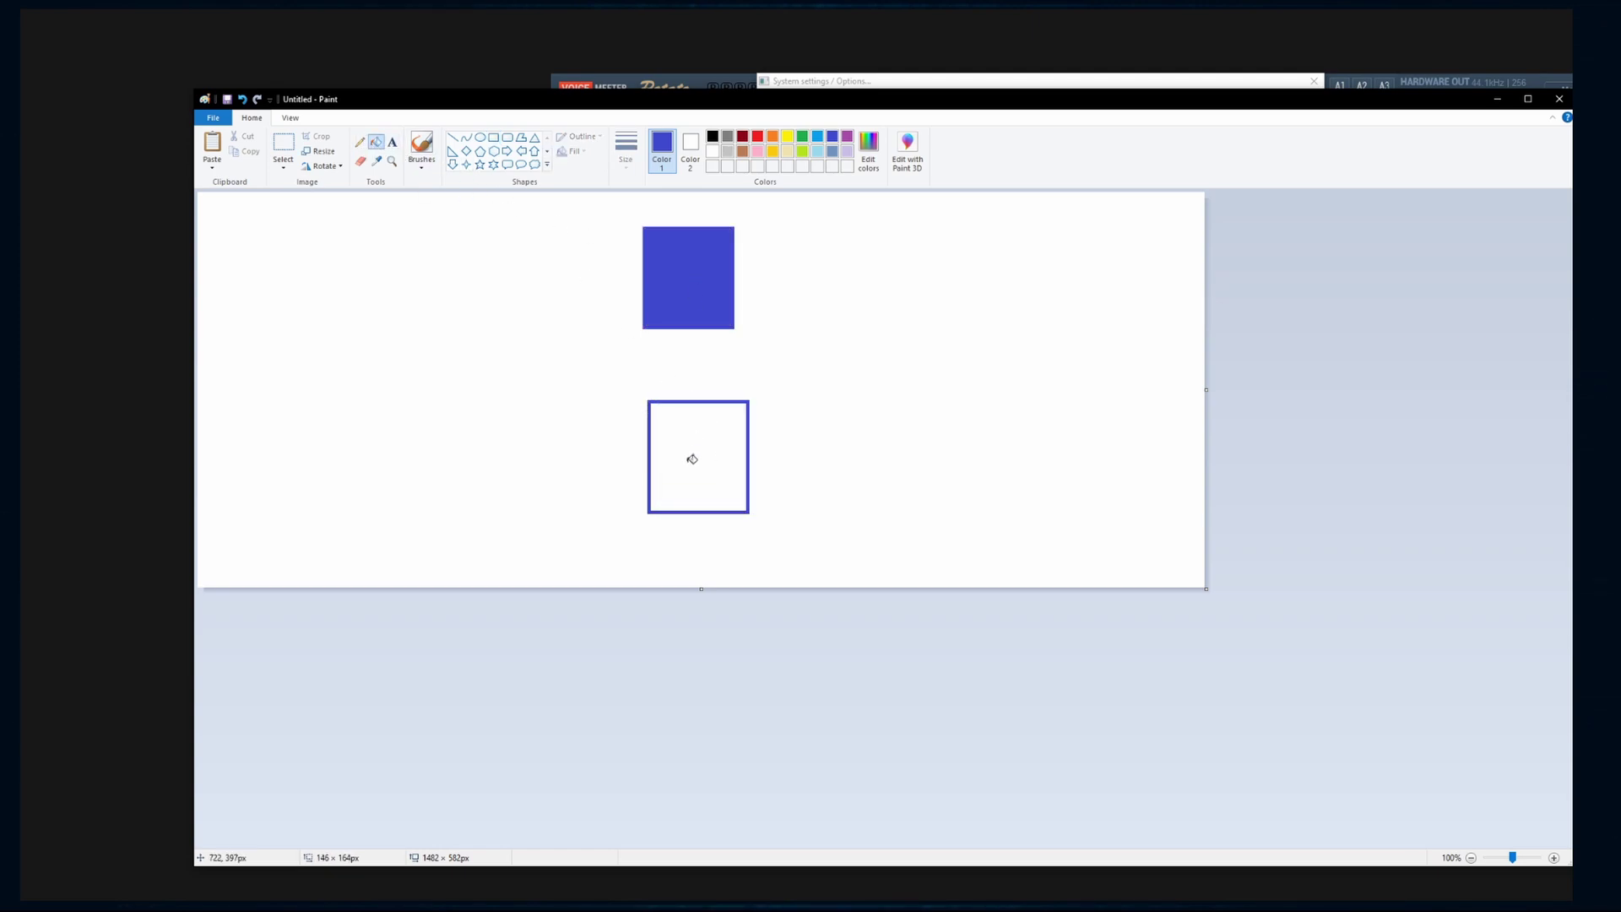
pyautogui.click(691, 458)
# Step: Join the two blue squares with a brushed connecting line, erasing part of it
pyautogui.click(360, 142)
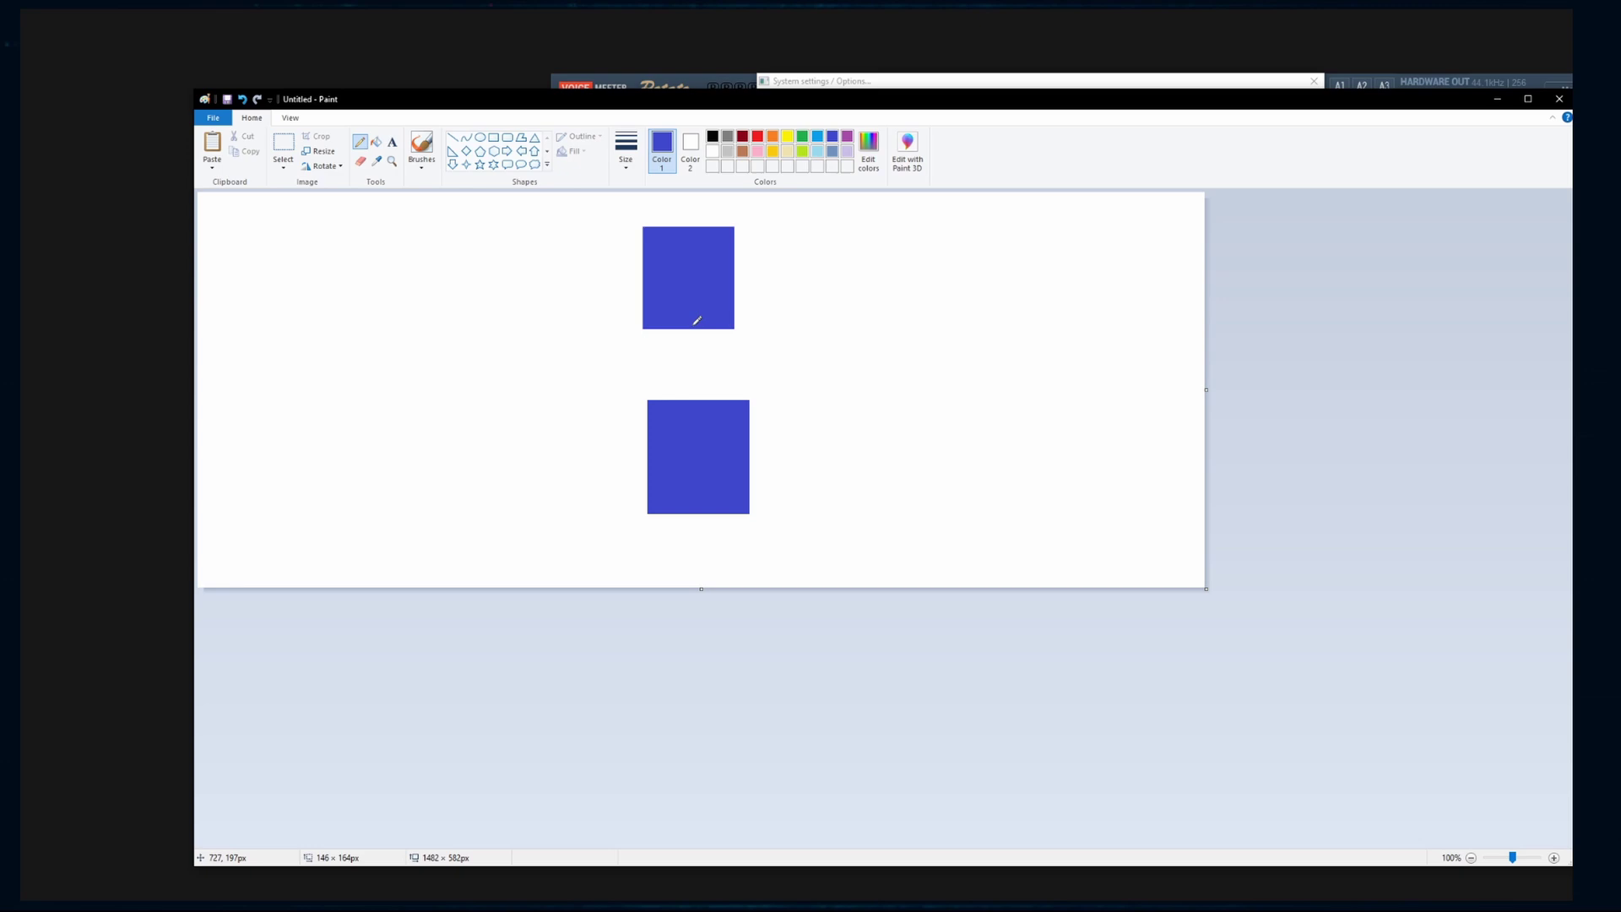
pyautogui.moveTo(693, 330); pyautogui.dragTo(698, 399)
pyautogui.hotkey('ctrl', 'z')
pyautogui.click(422, 146)
pyautogui.moveTo(697, 331); pyautogui.dragTo(696, 425)
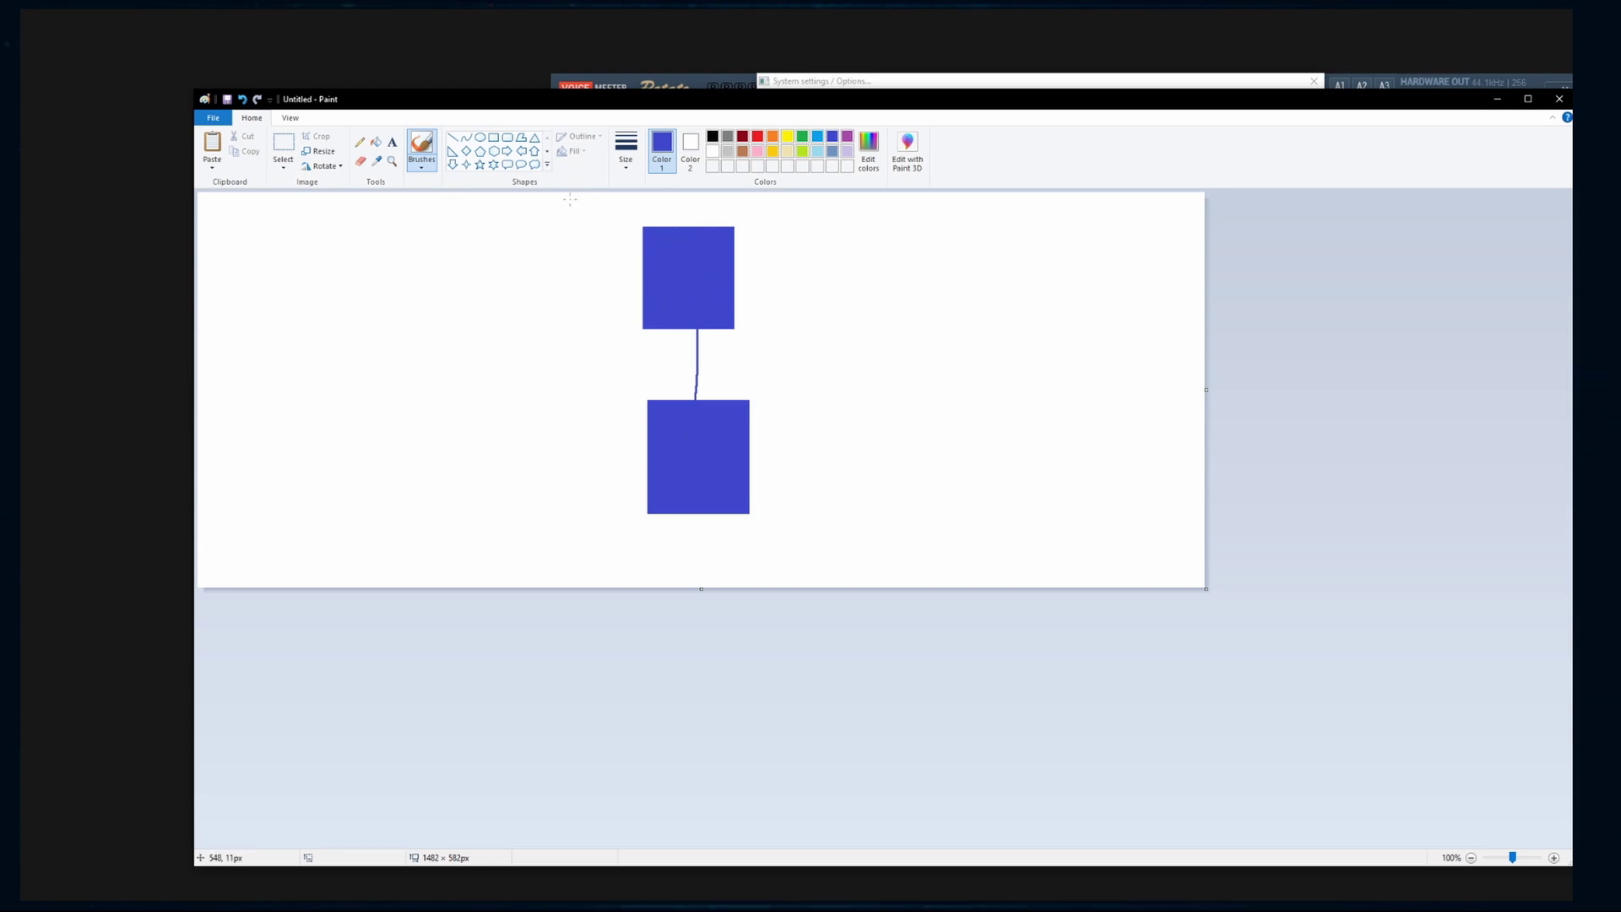
pyautogui.click(360, 161)
pyautogui.moveTo(700, 366)
pyautogui.mouseDown()
pyautogui.moveTo(697, 351)
pyautogui.moveTo(620, 348)
pyautogui.moveTo(625, 379)
pyautogui.moveTo(612, 351)
pyautogui.moveTo(620, 378)
pyautogui.moveTo(599, 389)
pyautogui.mouseUp()
pyautogui.click(422, 145)
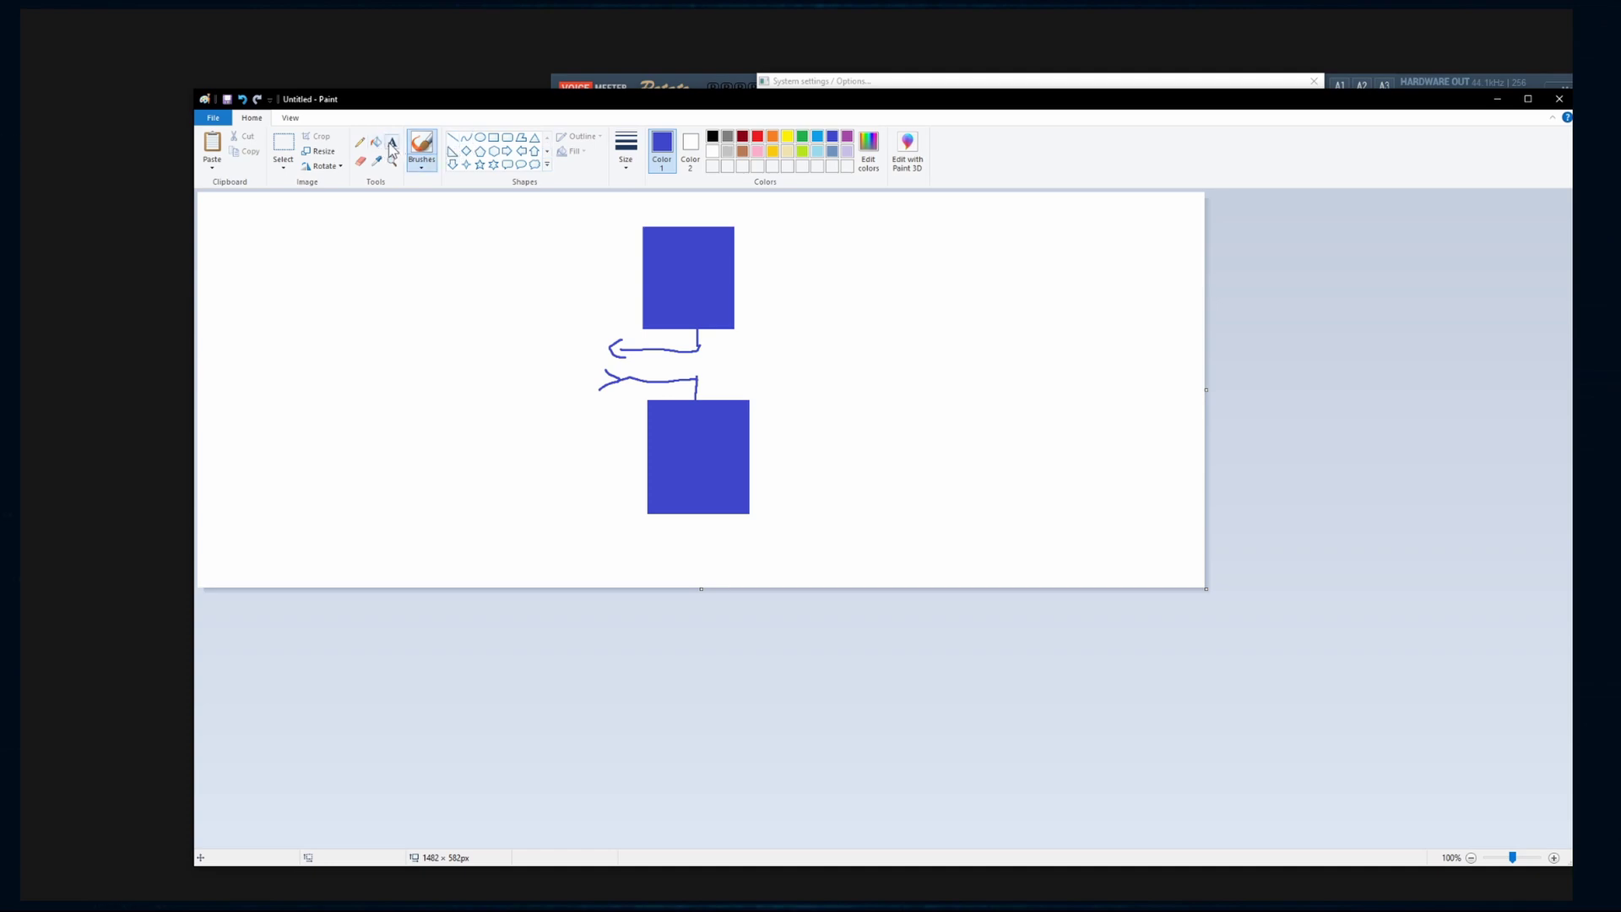
# Step: Label both squares 'VMP' in yellow brush strokes
pyautogui.click(791, 139)
pyautogui.moveTo(657, 246)
pyautogui.mouseDown()
pyautogui.moveTo(704, 263)
pyautogui.moveTo(685, 298)
pyautogui.mouseUp()
pyautogui.moveTo(666, 428)
pyautogui.mouseDown()
pyautogui.moveTo(713, 434)
pyautogui.moveTo(692, 492)
pyautogui.mouseUp()
pyautogui.moveTo(692, 460)
pyautogui.mouseDown()
pyautogui.moveTo(707, 464)
pyautogui.moveTo(694, 479)
pyautogui.mouseUp()
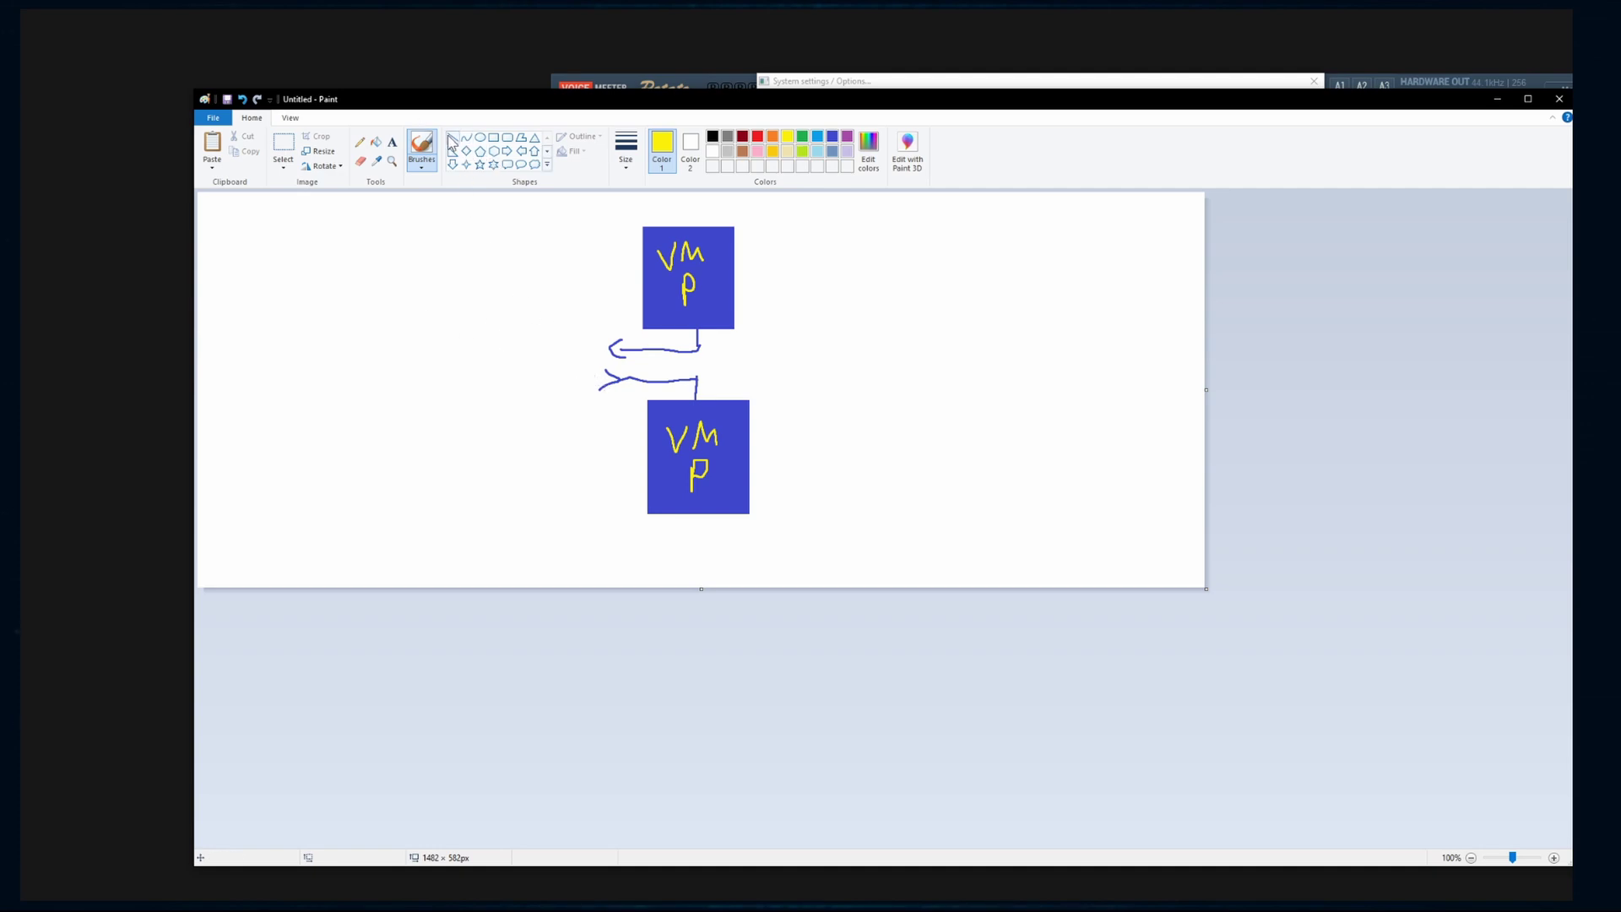
pyautogui.click(833, 136)
# Step: Draw a large blue circle on the left, with lines linking it to both squares
pyautogui.moveTo(613, 348); pyautogui.dragTo(452, 342)
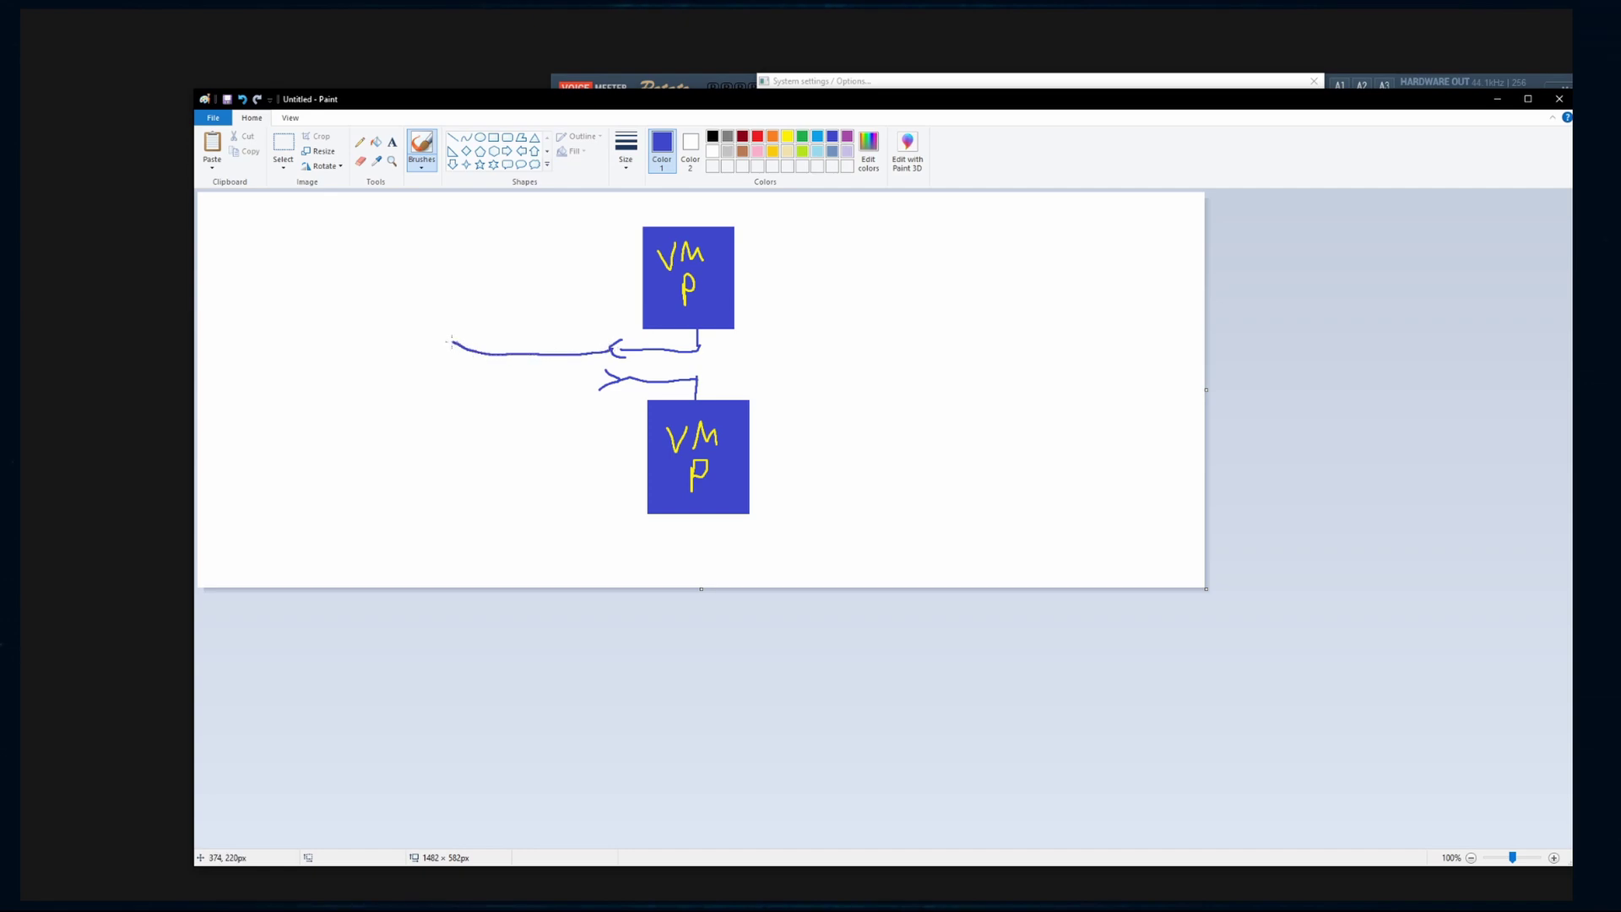
pyautogui.moveTo(346, 223)
pyautogui.mouseDown()
pyautogui.moveTo(295, 243)
pyautogui.moveTo(382, 235)
pyautogui.moveTo(262, 274)
pyautogui.mouseUp()
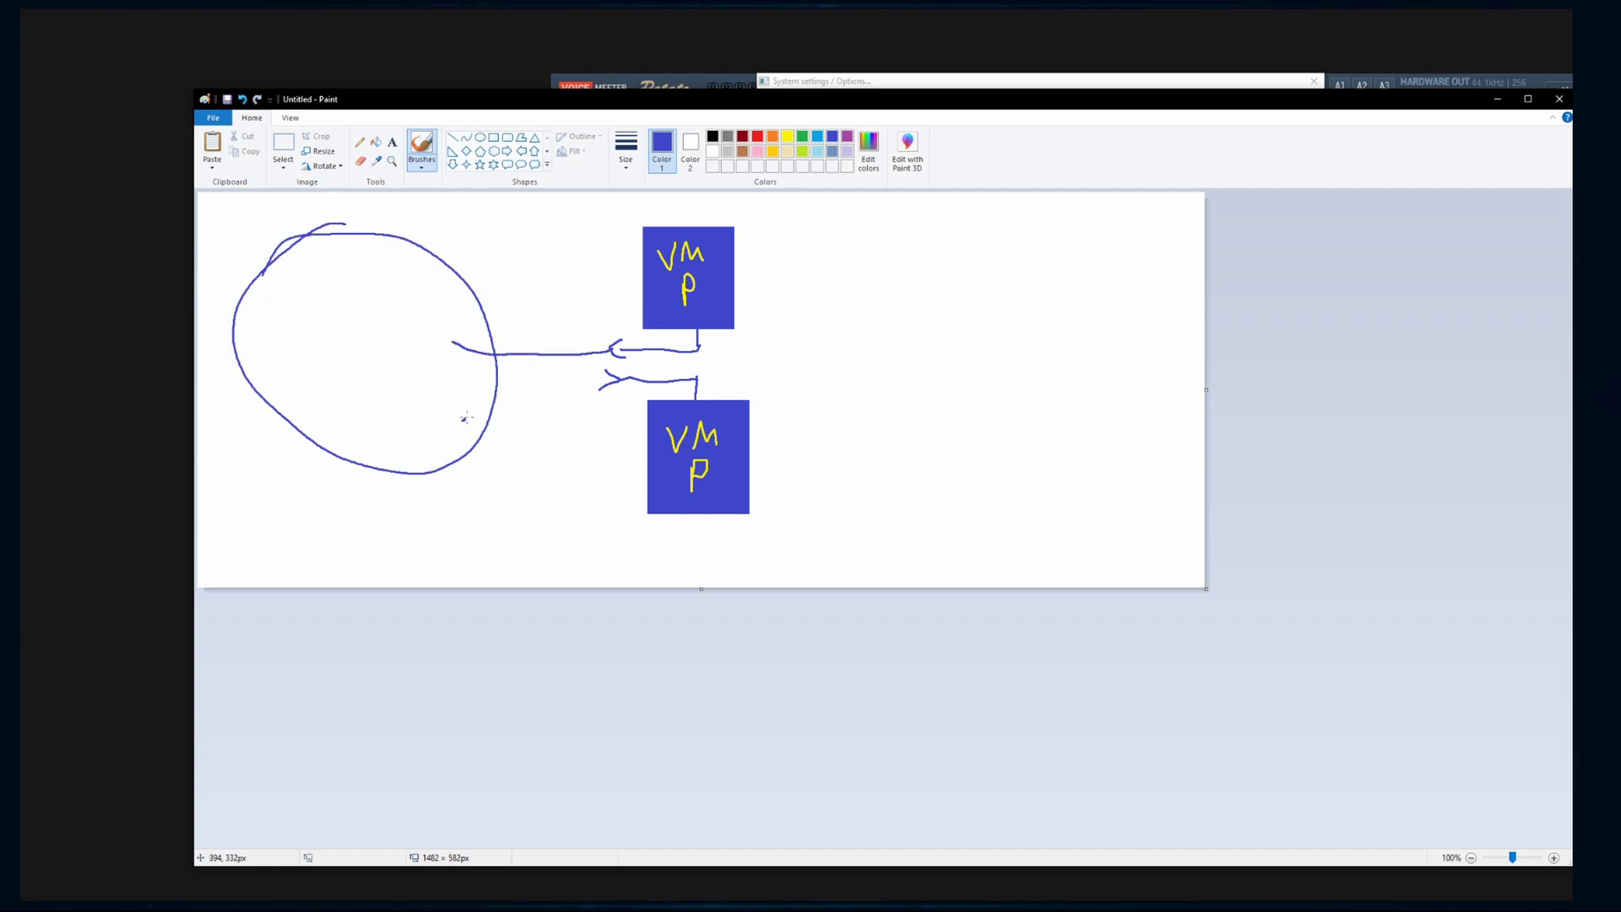
pyautogui.moveTo(465, 417); pyautogui.dragTo(616, 378)
# Step: Write 'Canta' in dark red inside the circle, erase mistakes, and underline it
pyautogui.click(742, 137)
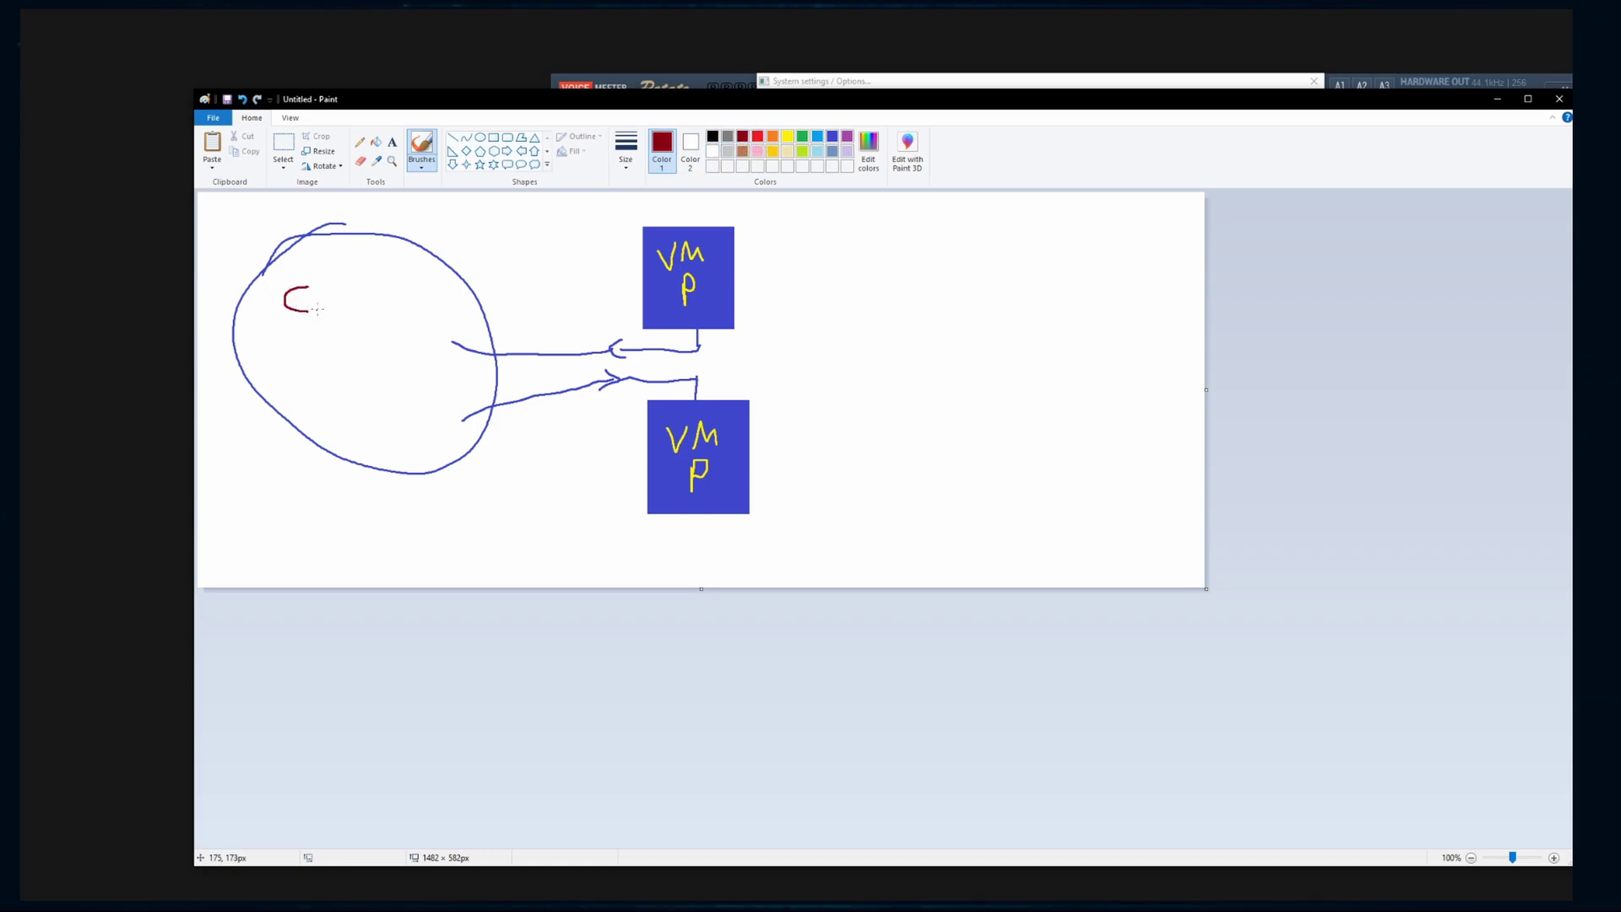
pyautogui.moveTo(329, 303); pyautogui.dragTo(333, 311)
pyautogui.moveTo(345, 262); pyautogui.dragTo(345, 310)
pyautogui.click(361, 161)
pyautogui.moveTo(423, 325)
pyautogui.mouseDown()
pyautogui.moveTo(368, 298)
pyautogui.moveTo(417, 309)
pyautogui.mouseUp()
pyautogui.click(422, 148)
pyautogui.moveTo(274, 323); pyautogui.dragTo(402, 319)
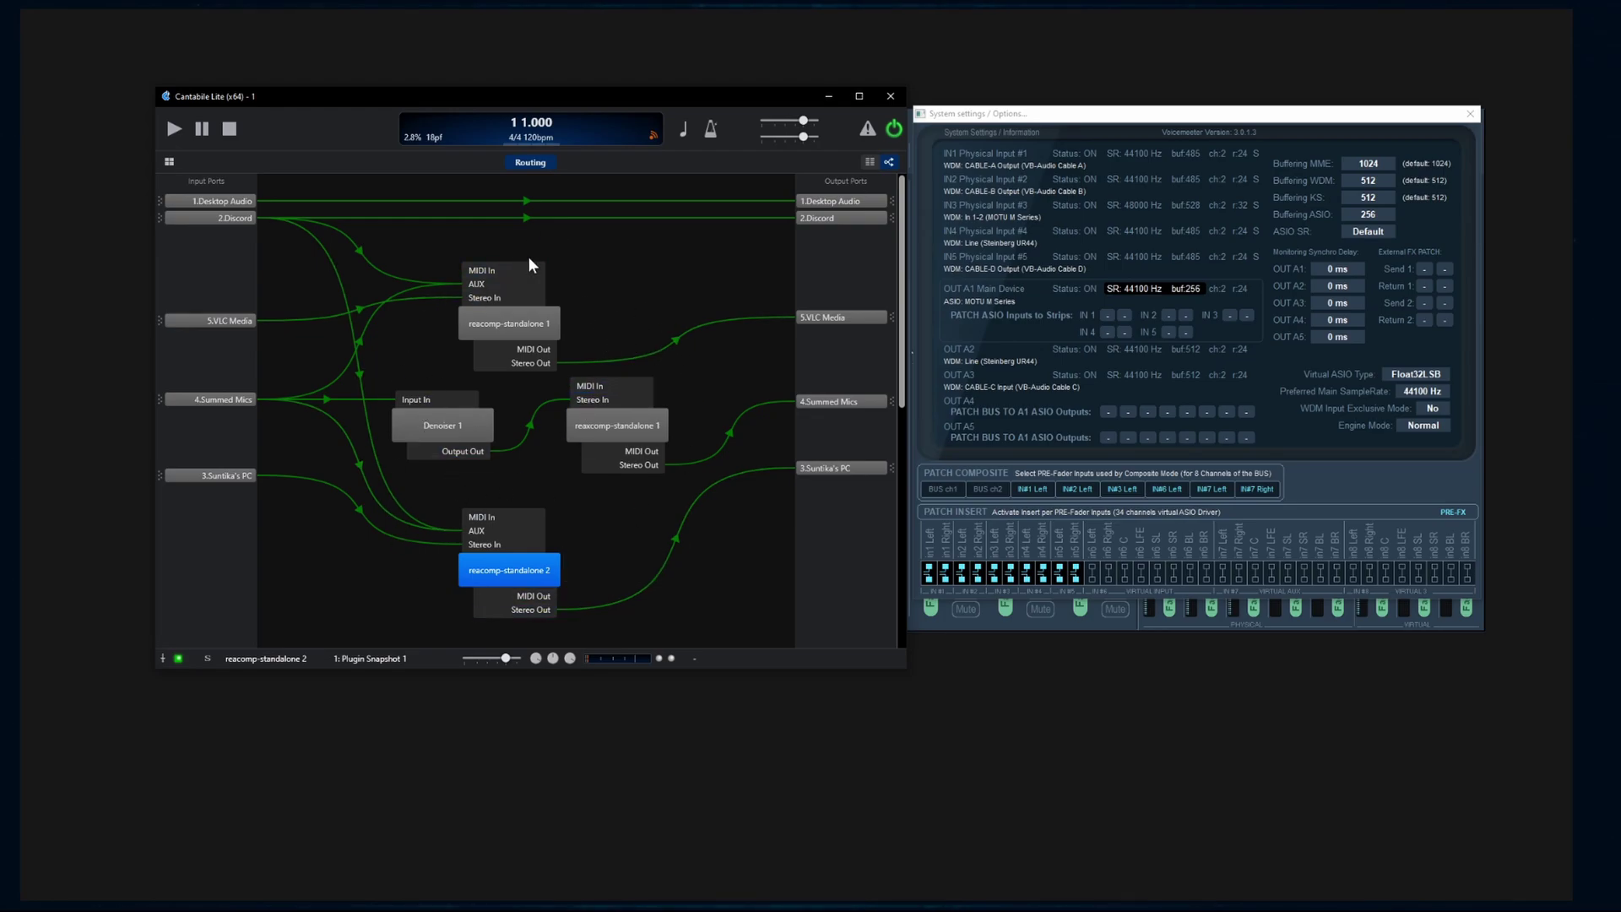
# Step: Close Voicemeeter System Settings and arrange the Voicemeeter mixer and Cantabile routing windows side by side
pyautogui.press('Escape')
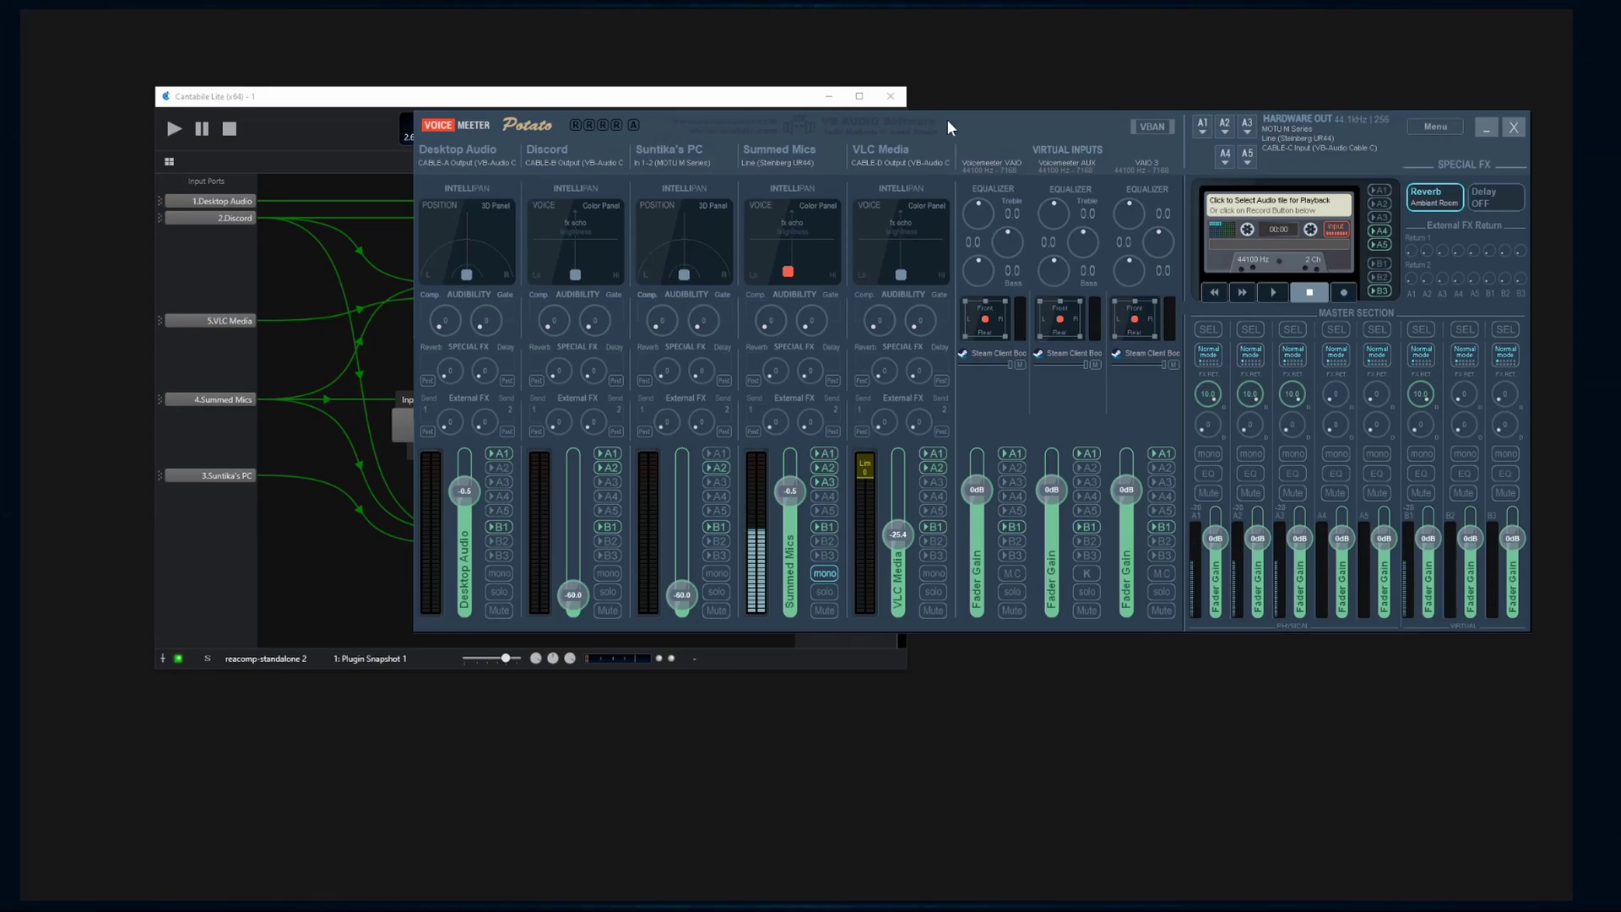
pyautogui.moveTo(945, 119); pyautogui.dragTo(1062, 193)
pyautogui.moveTo(726, 98); pyautogui.dragTo(659, 135)
pyautogui.click(978, 323)
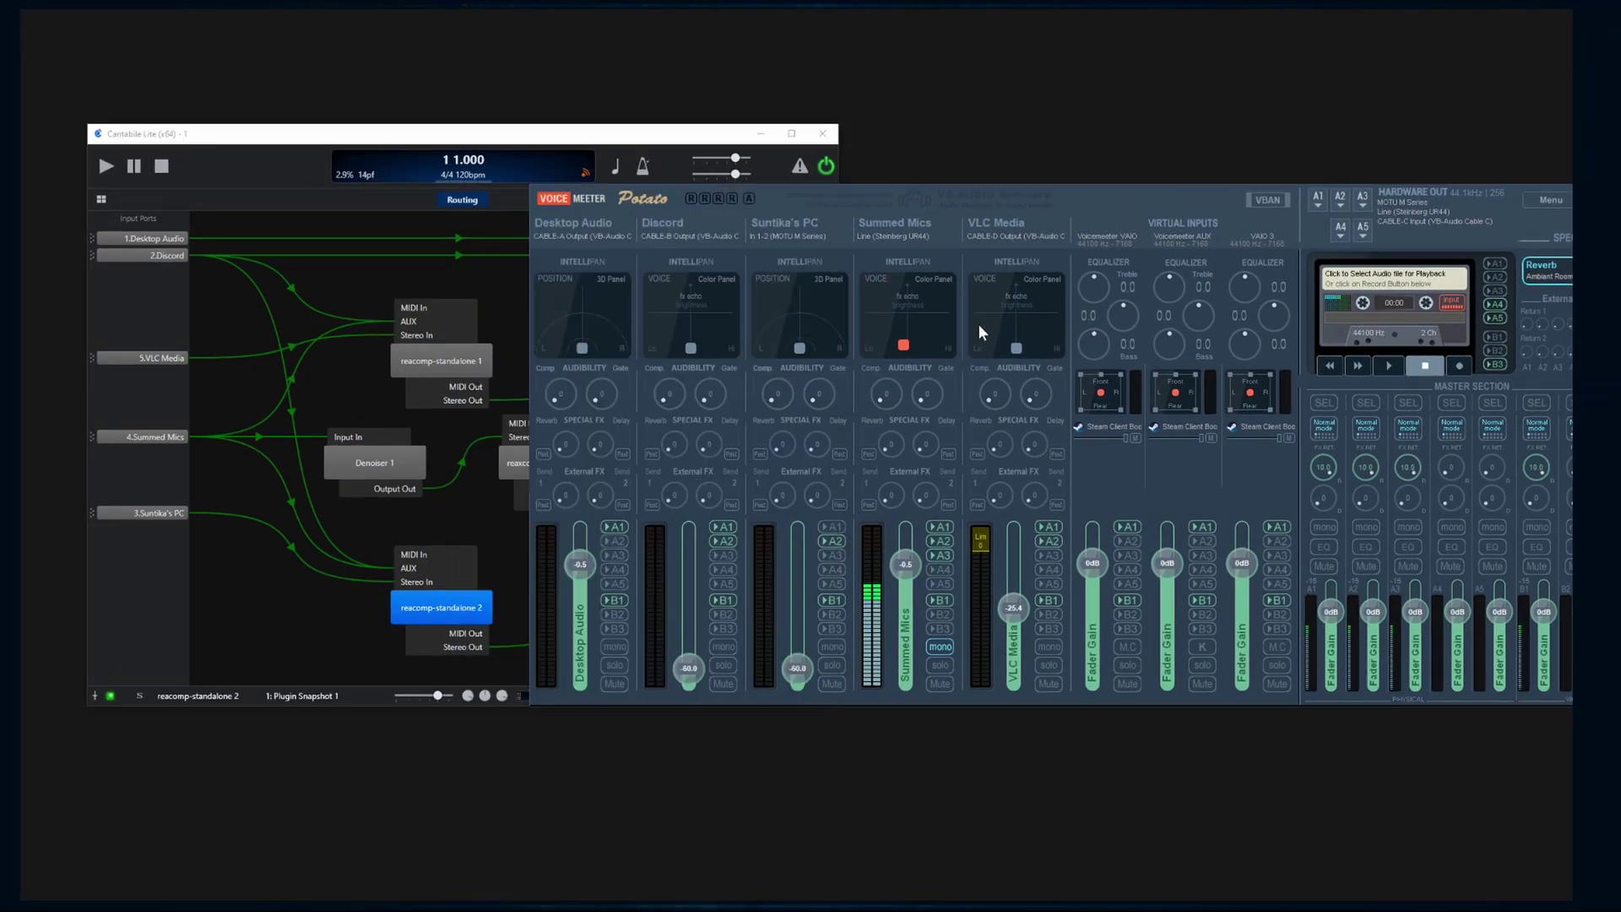
pyautogui.click(525, 282)
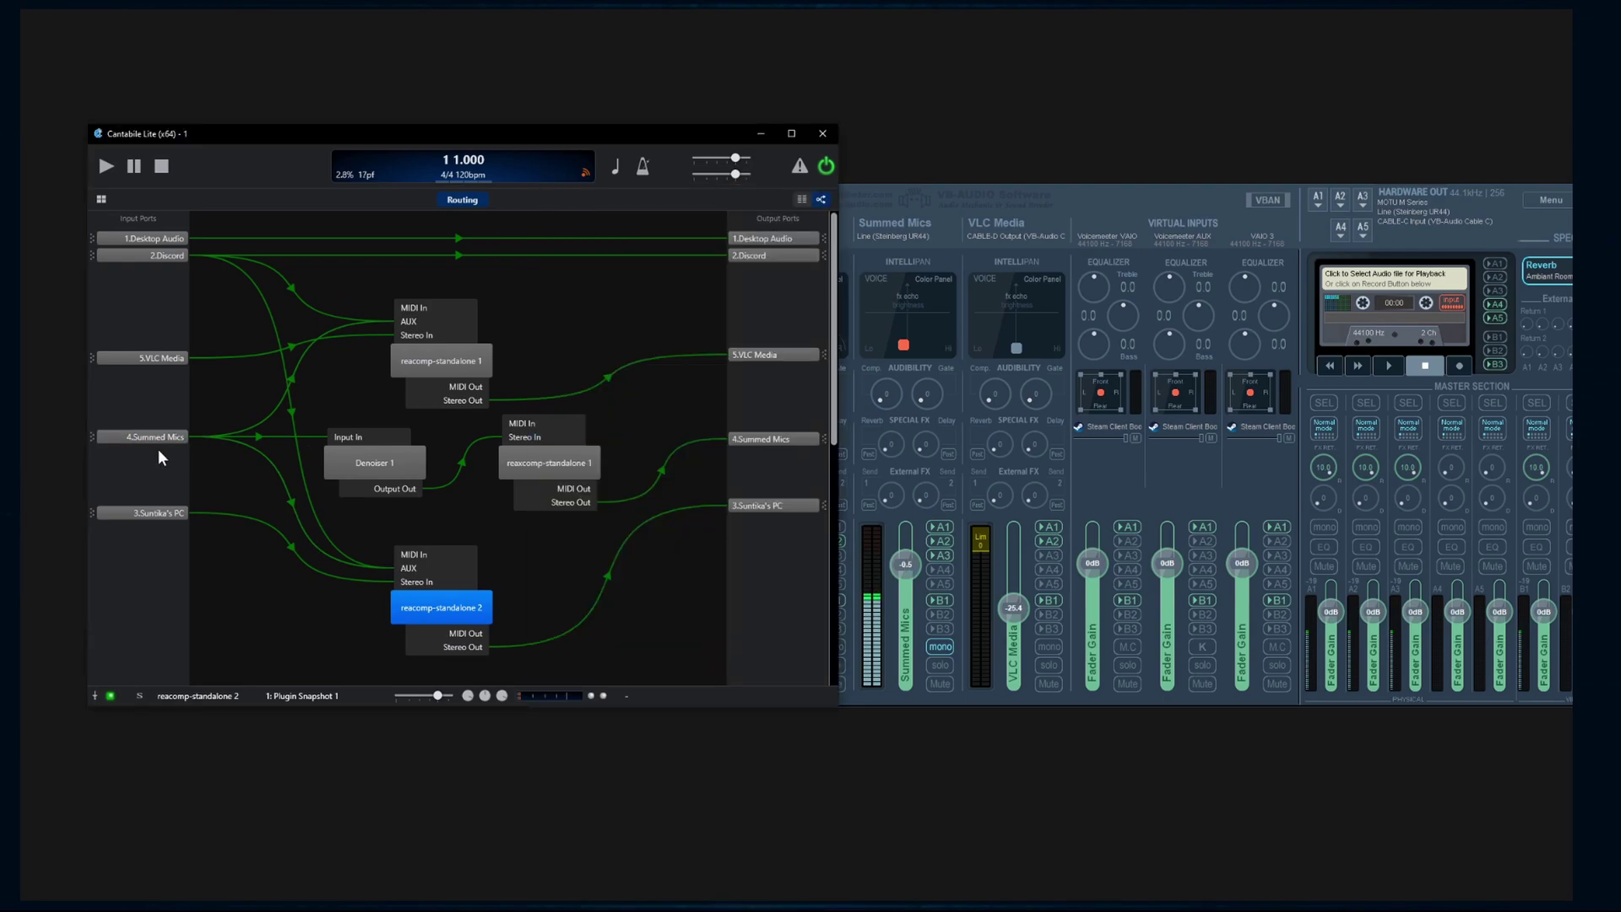
# Step: Select the 4.Summed Mics input port in the routing graph
pyautogui.click(166, 438)
pyautogui.click(165, 449)
pyautogui.click(165, 437)
# Step: Open the Denoiser 1 editor, drag its threshold slider down, then close the editor
pyautogui.click(132, 438)
pyautogui.doubleClick(374, 463)
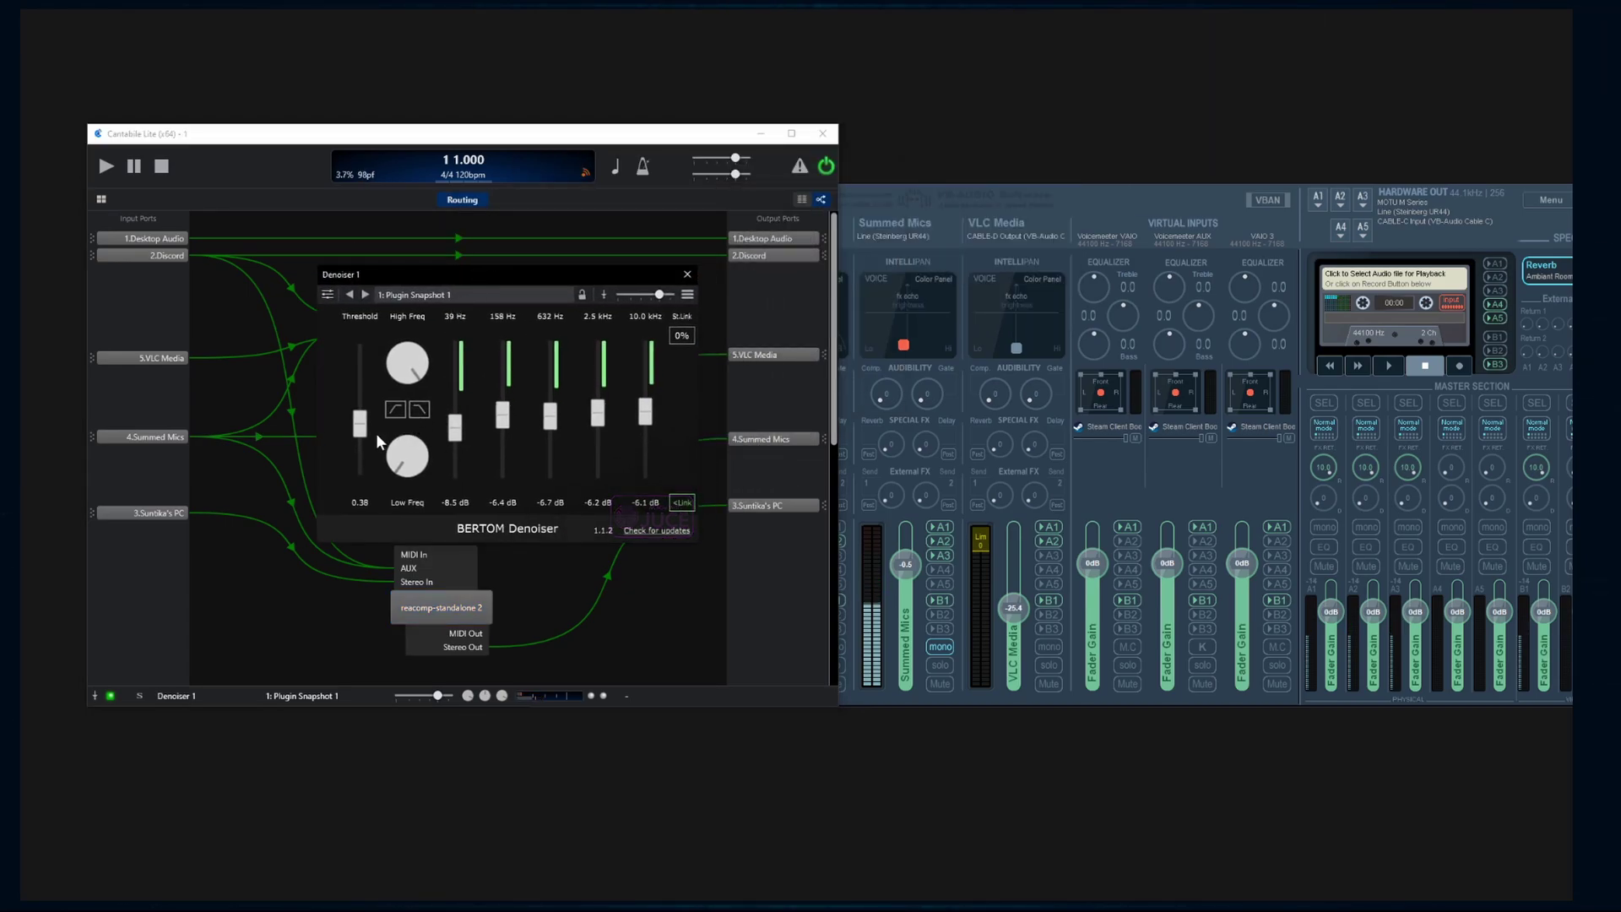
pyautogui.moveTo(363, 432)
pyautogui.mouseDown()
pyautogui.moveTo(360, 484)
pyautogui.moveTo(368, 442)
pyautogui.mouseUp()
pyautogui.click(687, 275)
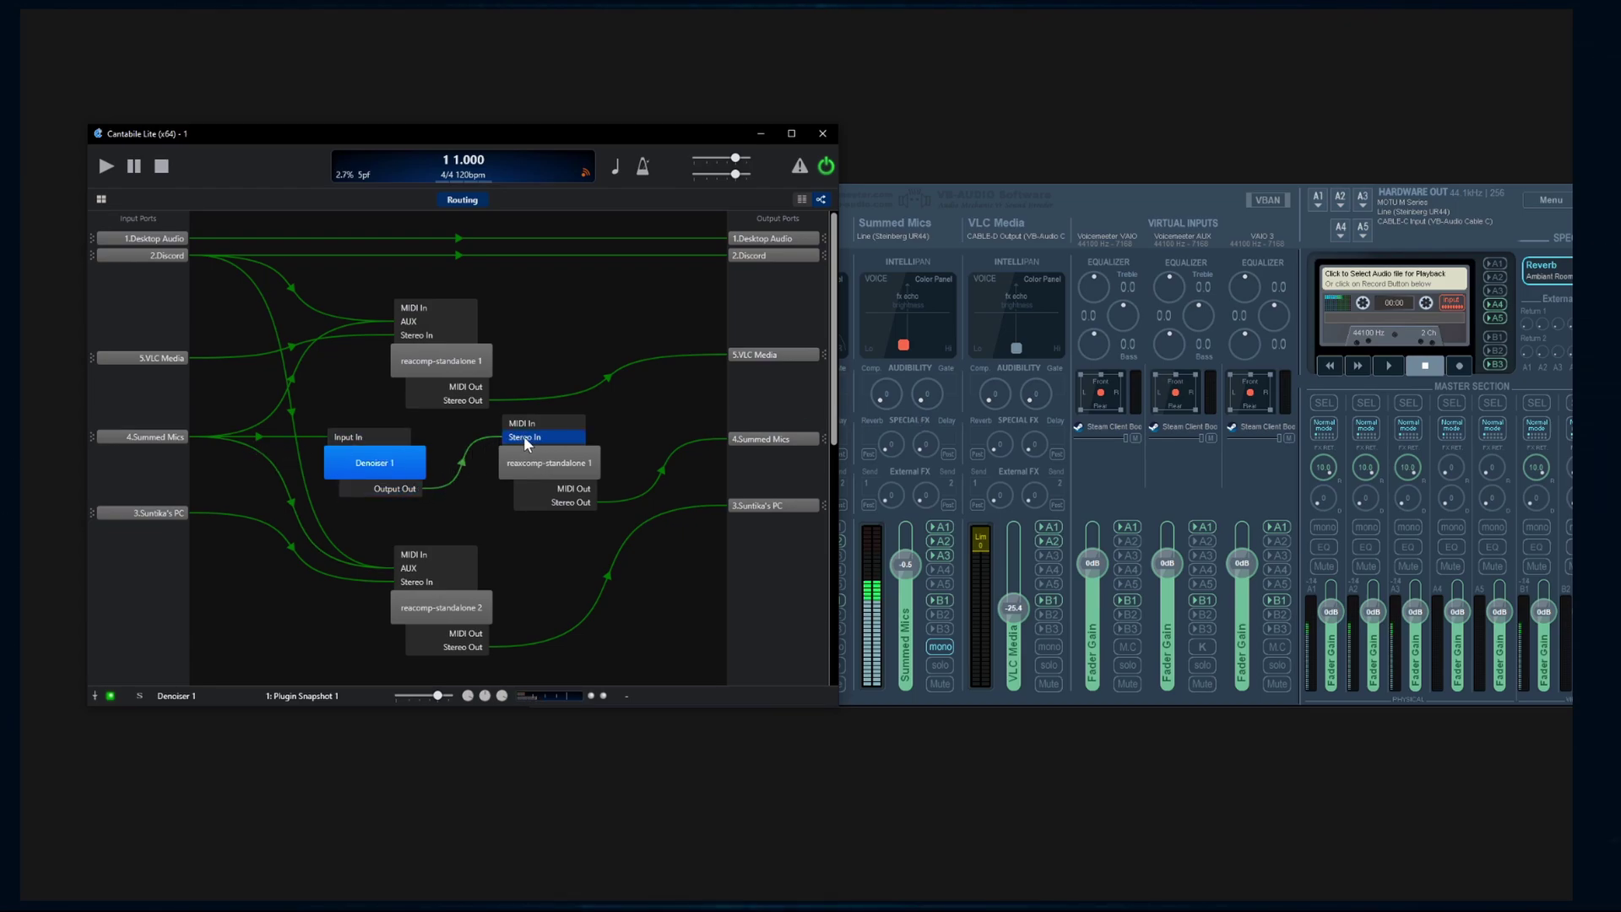
pyautogui.click(541, 466)
pyautogui.doubleClick(541, 467)
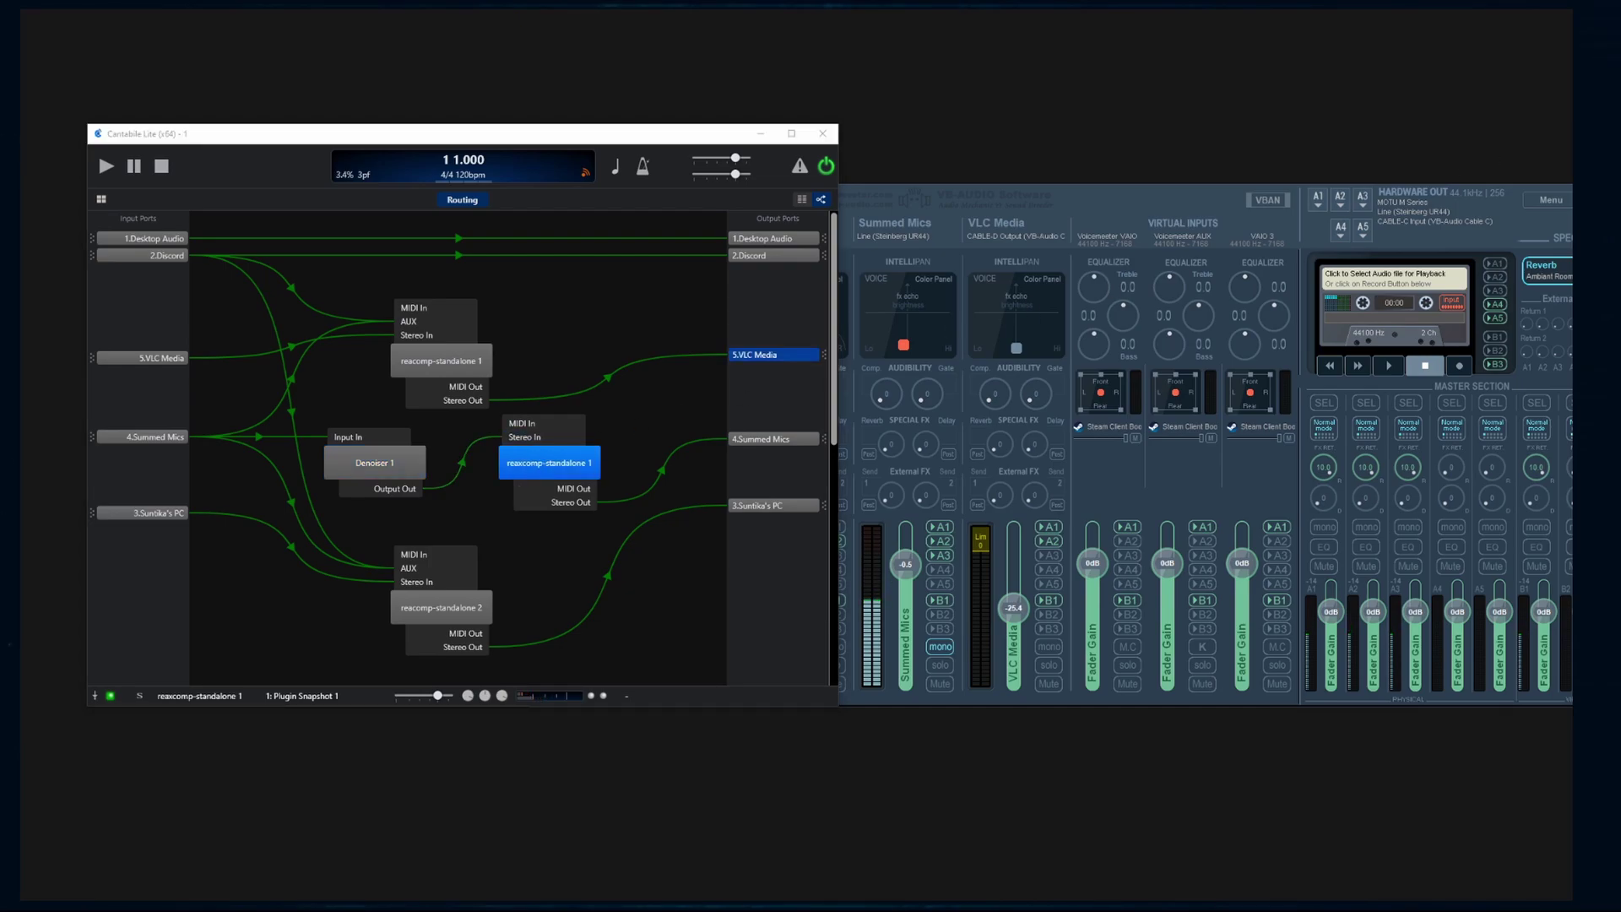
pyautogui.moveTo(722, 61); pyautogui.dragTo(434, 281)
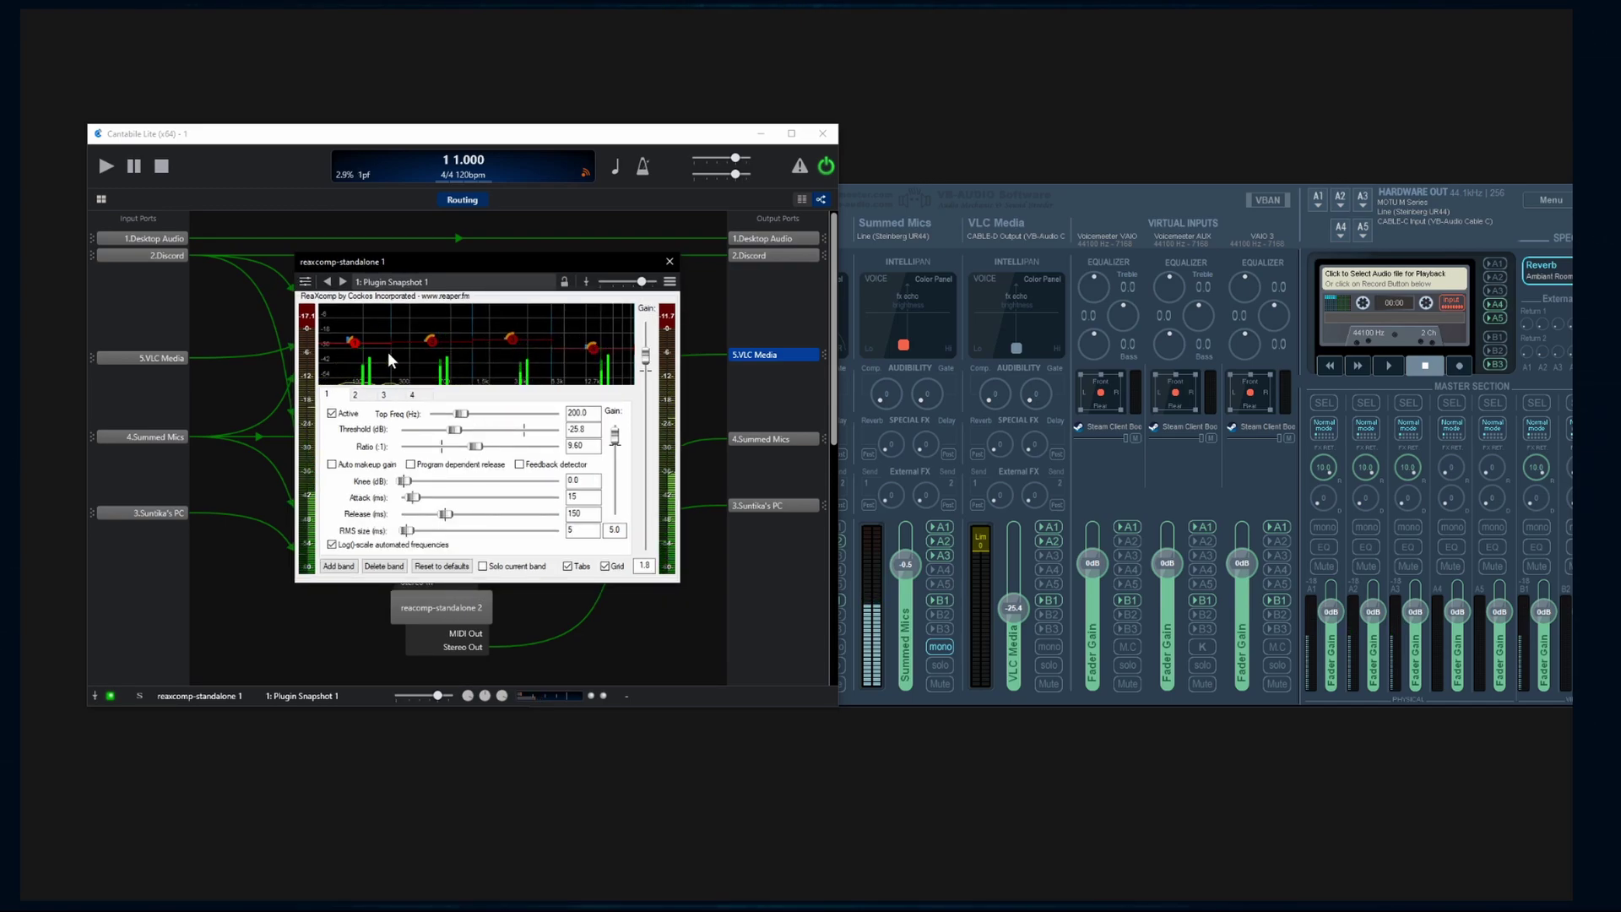
pyautogui.press('Escape')
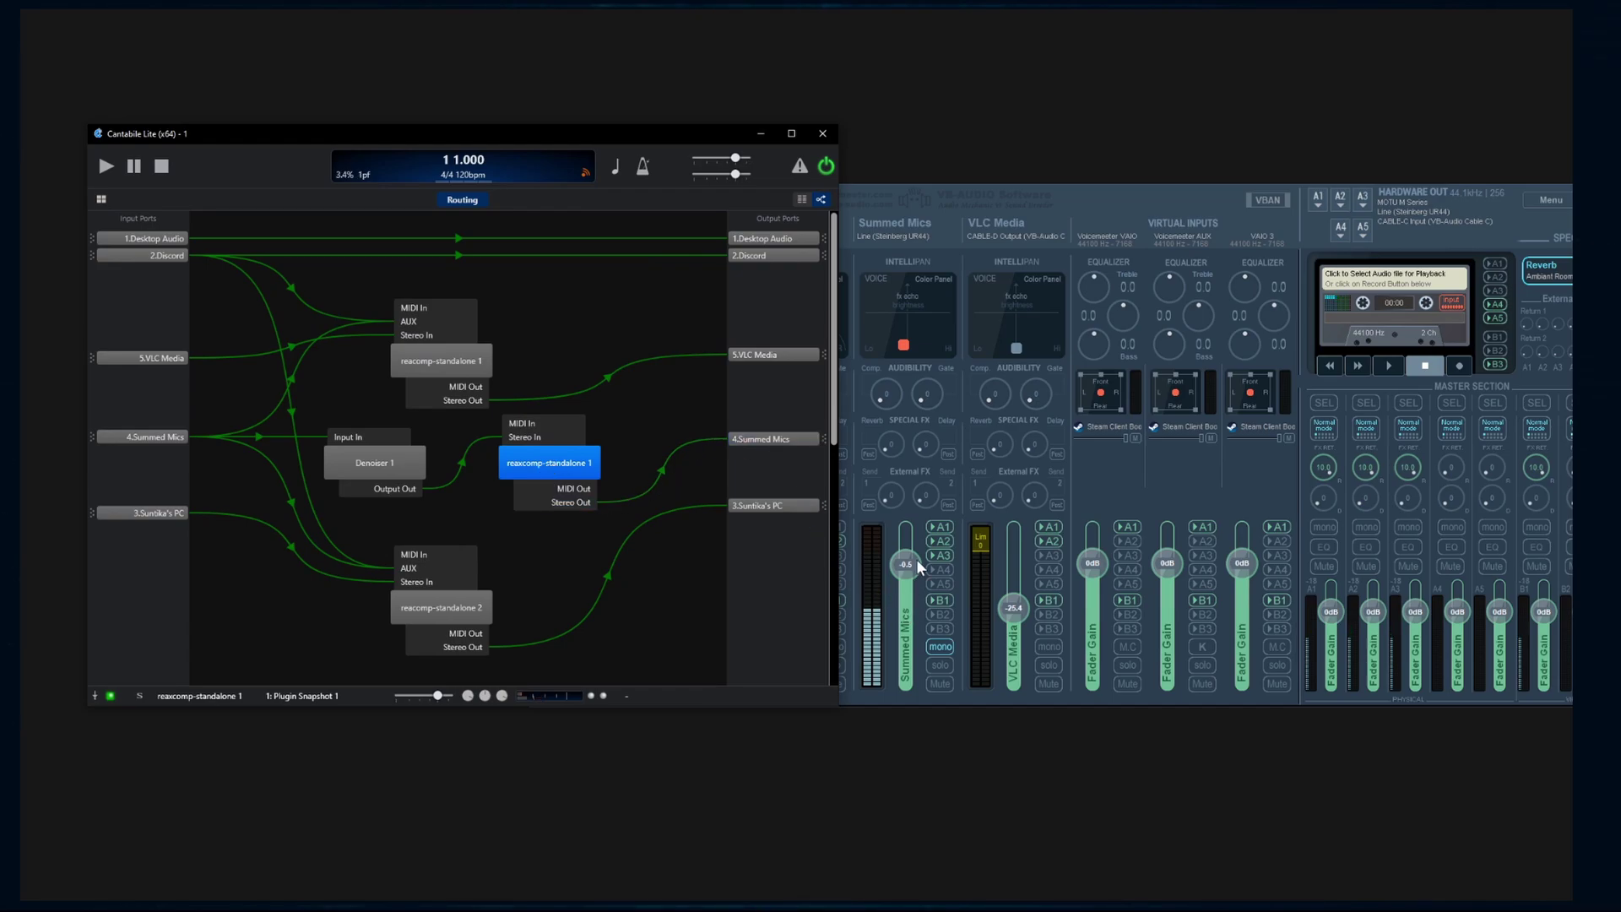
pyautogui.moveTo(648, 133); pyautogui.dragTo(656, 154)
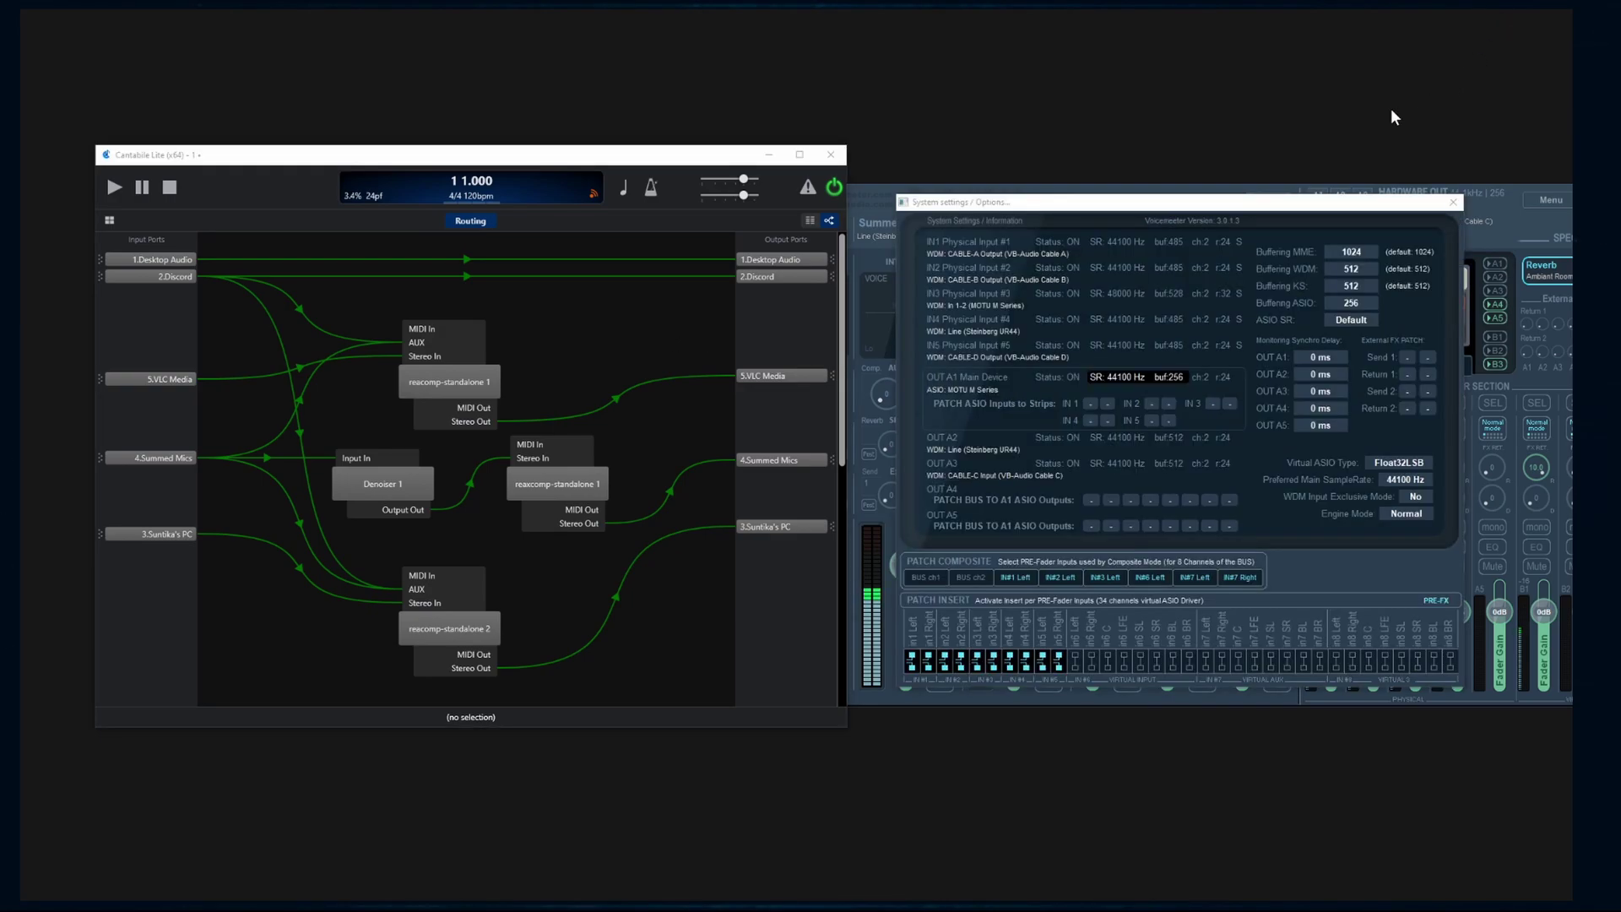
# Step: Open Cantabile's Options with Ctrl+, on Audio Ports and position it beside the routing graph
pyautogui.moveTo(1225, 197); pyautogui.dragTo(1203, 201)
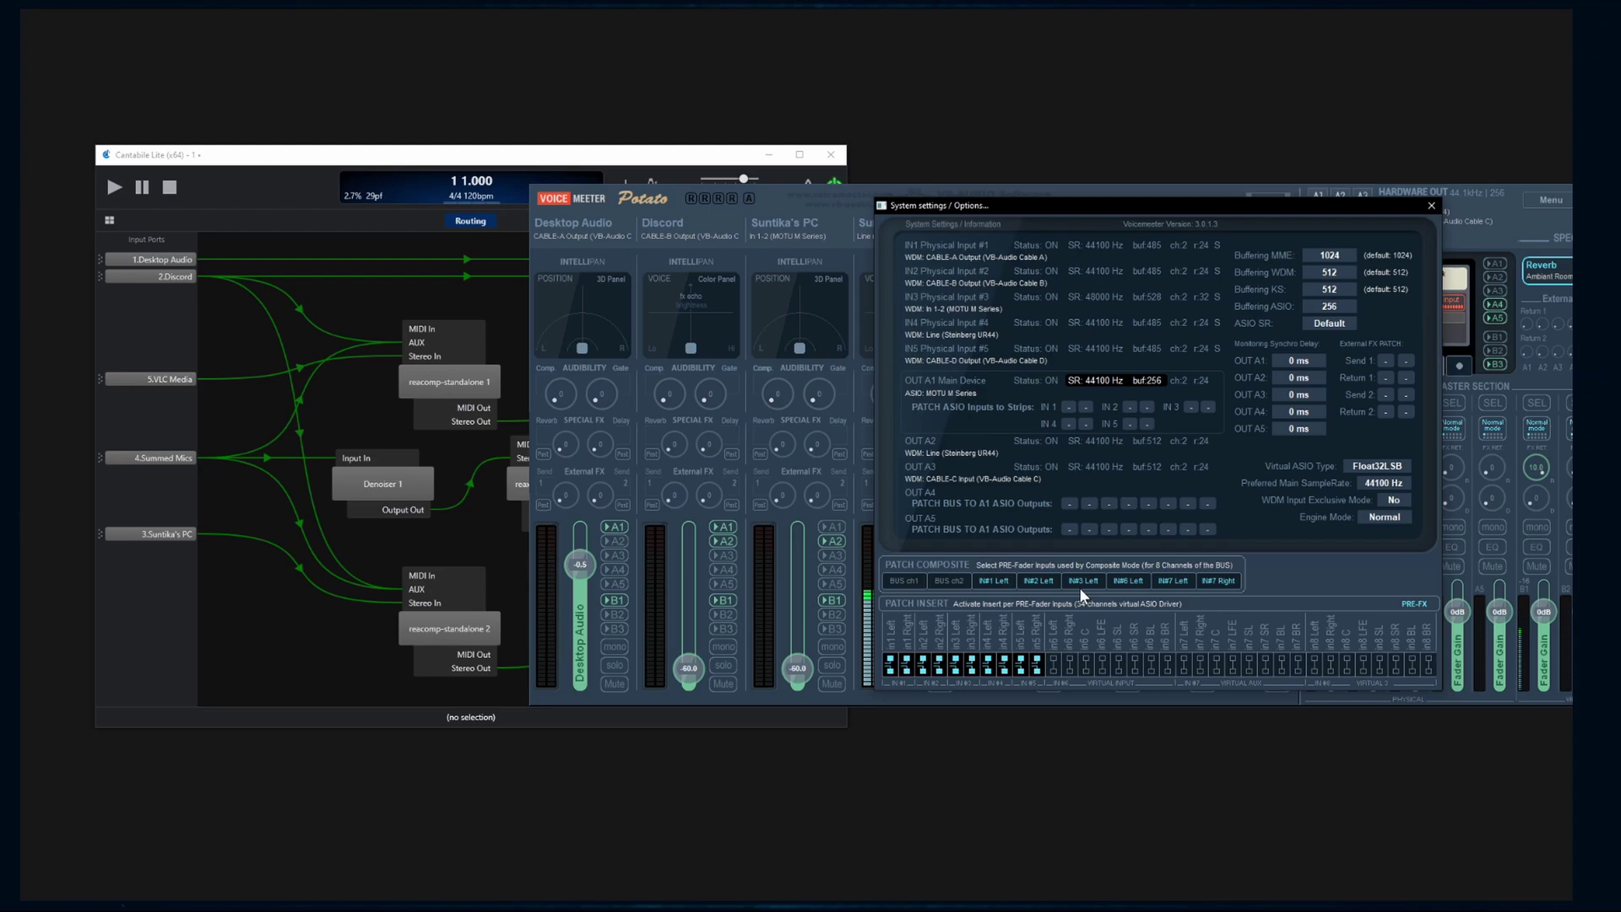
pyautogui.click(441, 195)
pyautogui.hotkey('ctrl', ',')
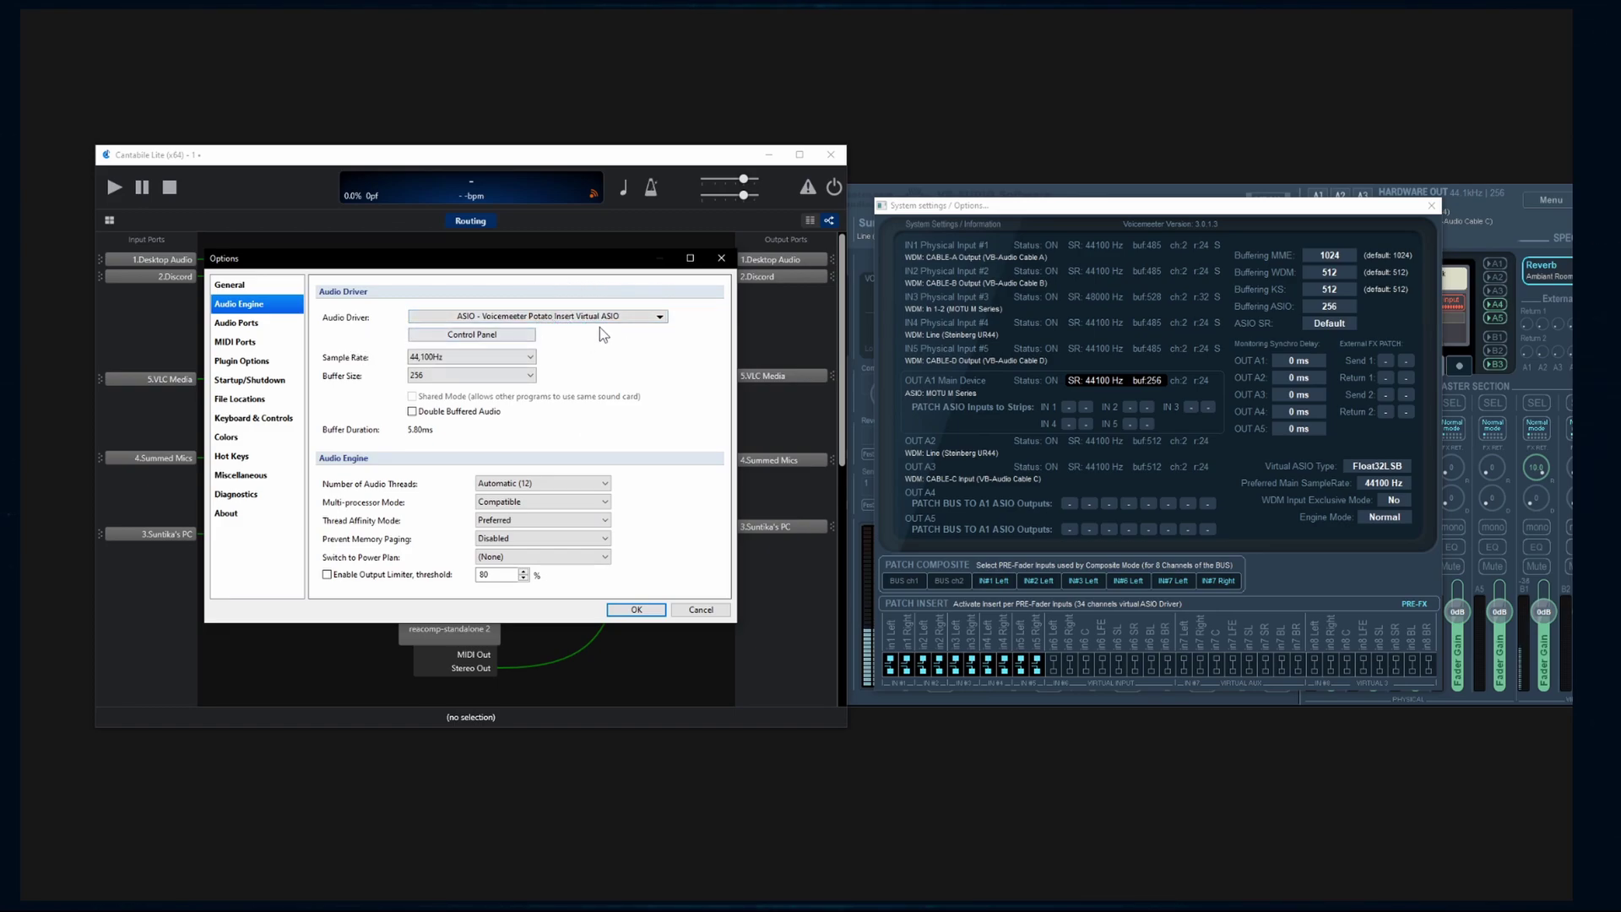
pyautogui.click(269, 323)
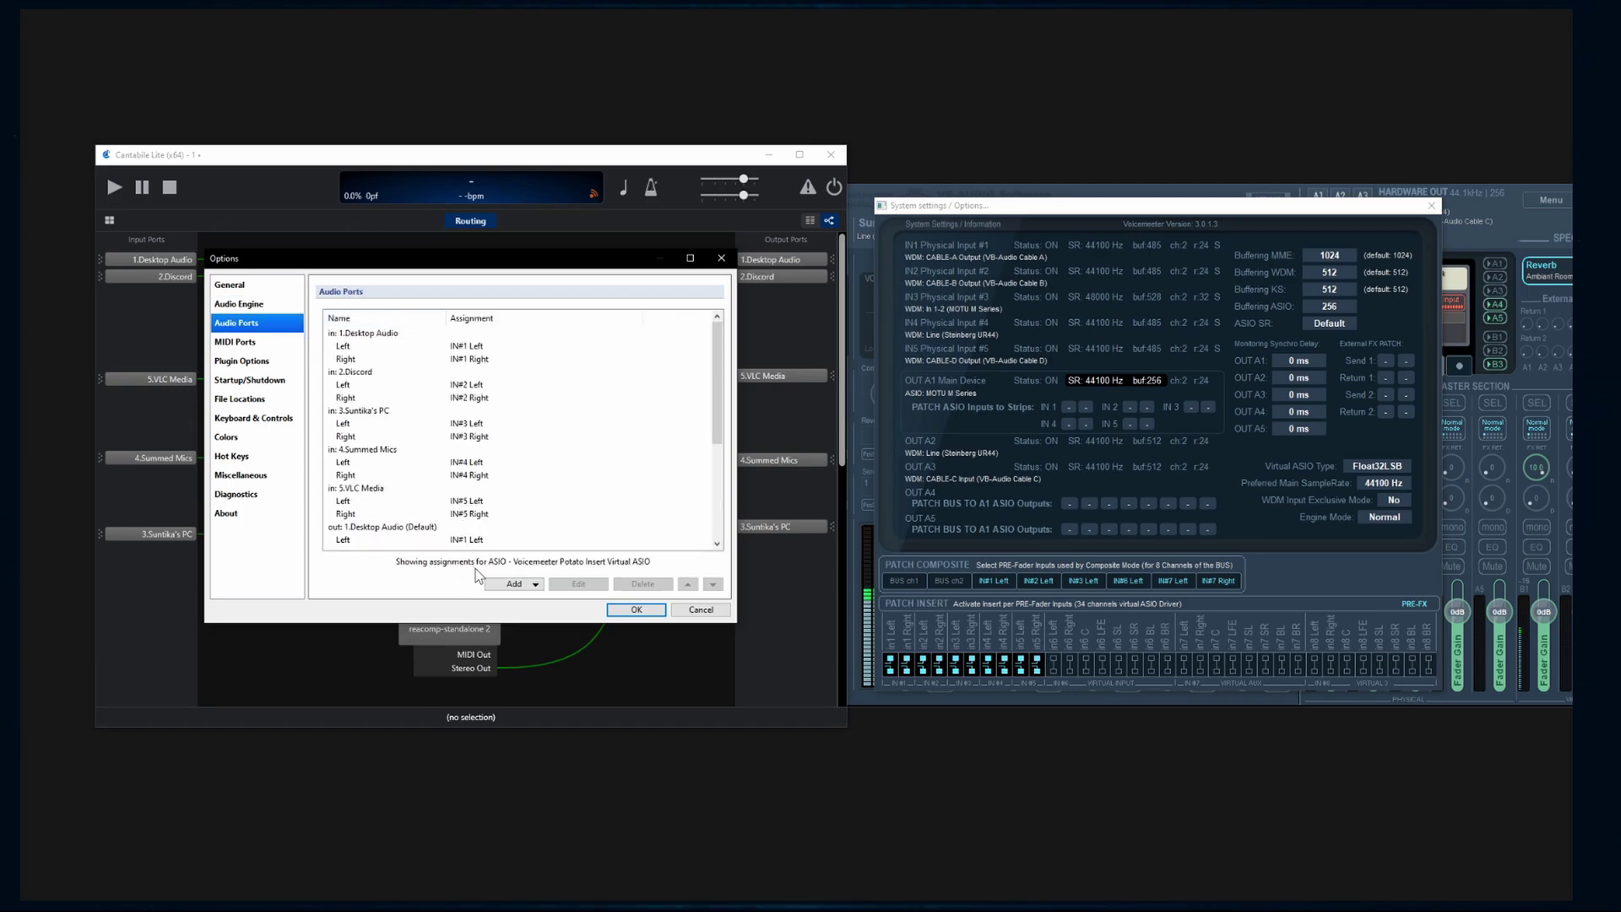
pyautogui.moveTo(579, 272); pyautogui.dragTo(1213, 436)
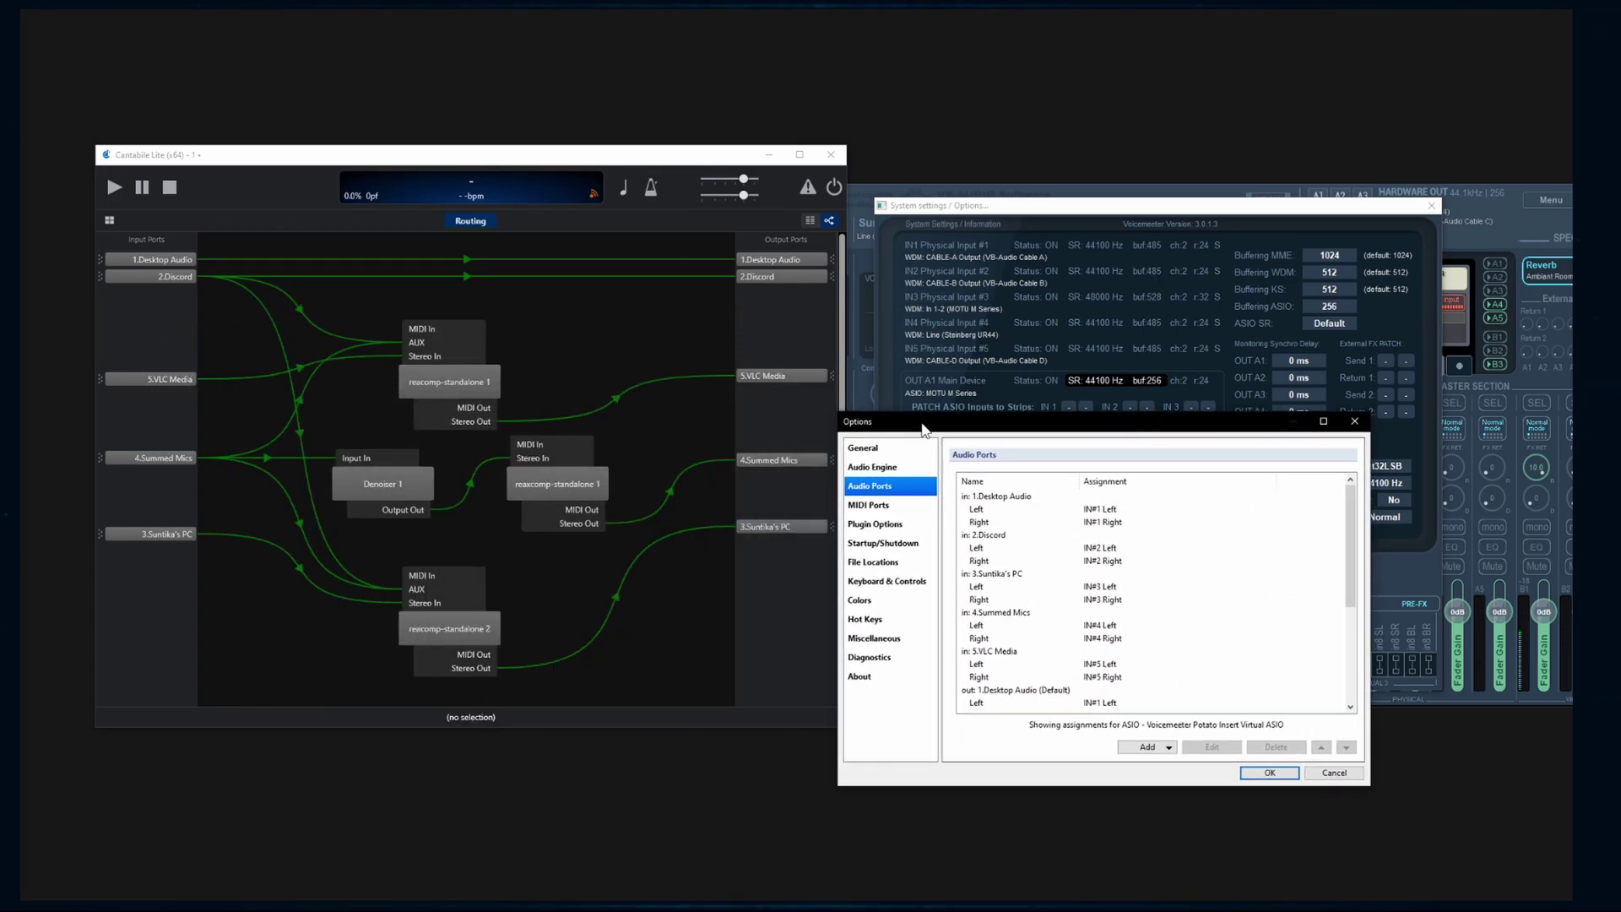
pyautogui.moveTo(984, 429); pyautogui.dragTo(946, 317)
# Step: Open and dismiss the Add port menu without adding a port
pyautogui.click(1100, 639)
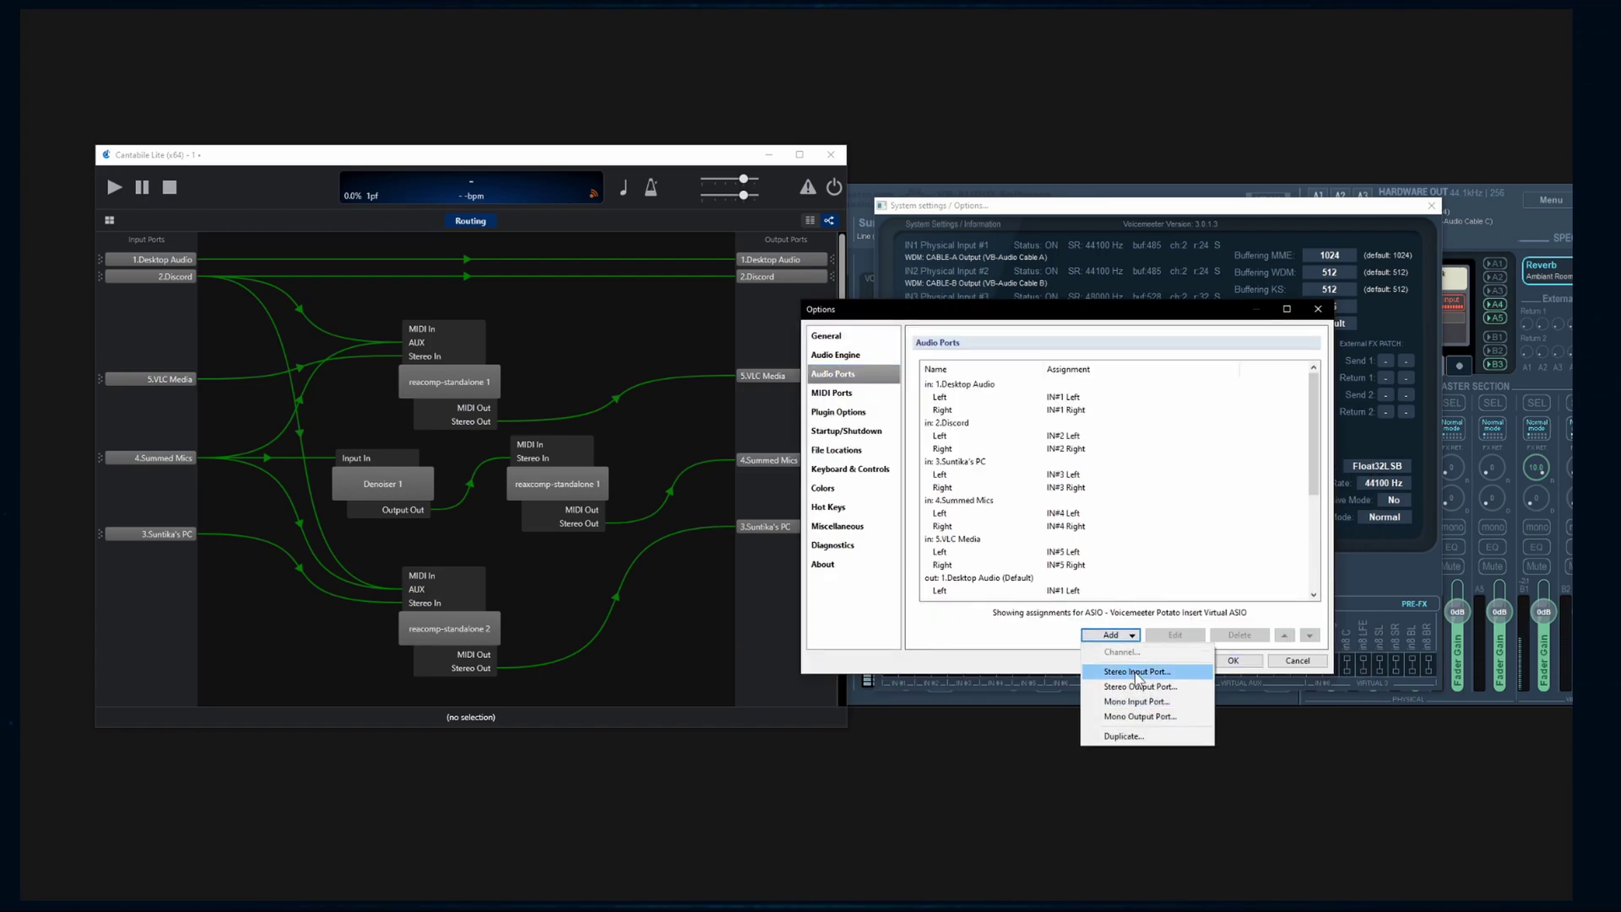
pyautogui.click(1038, 657)
pyautogui.click(1098, 637)
pyautogui.click(1043, 676)
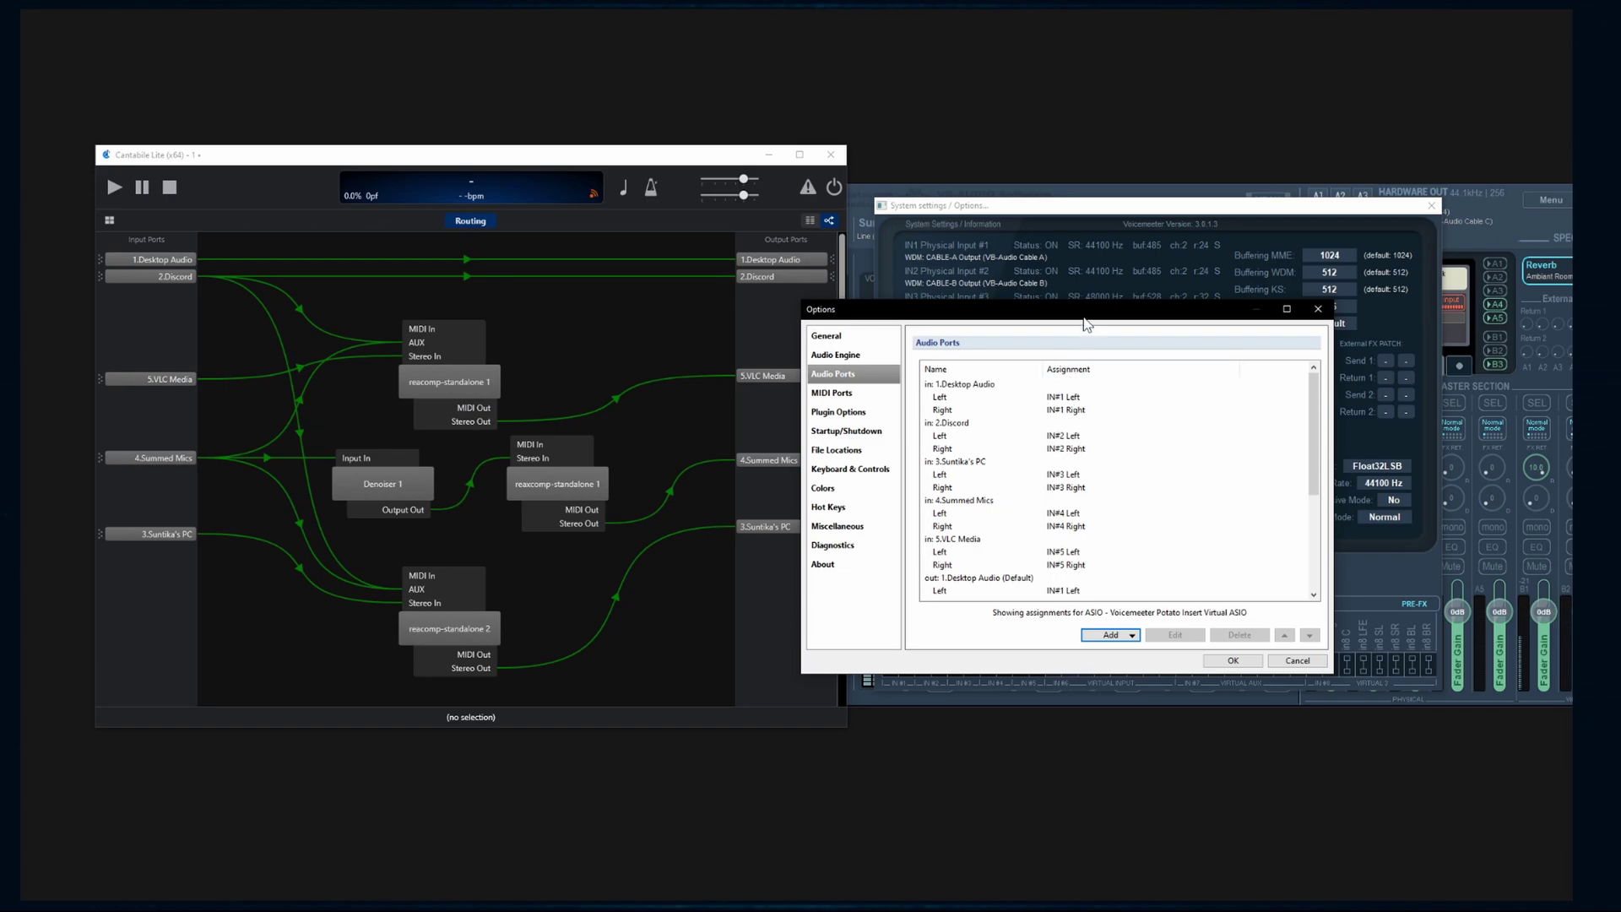
pyautogui.moveTo(1087, 324); pyautogui.dragTo(941, 450)
pyautogui.scroll(-2, 866, 605)
pyautogui.scroll(2, 874, 594)
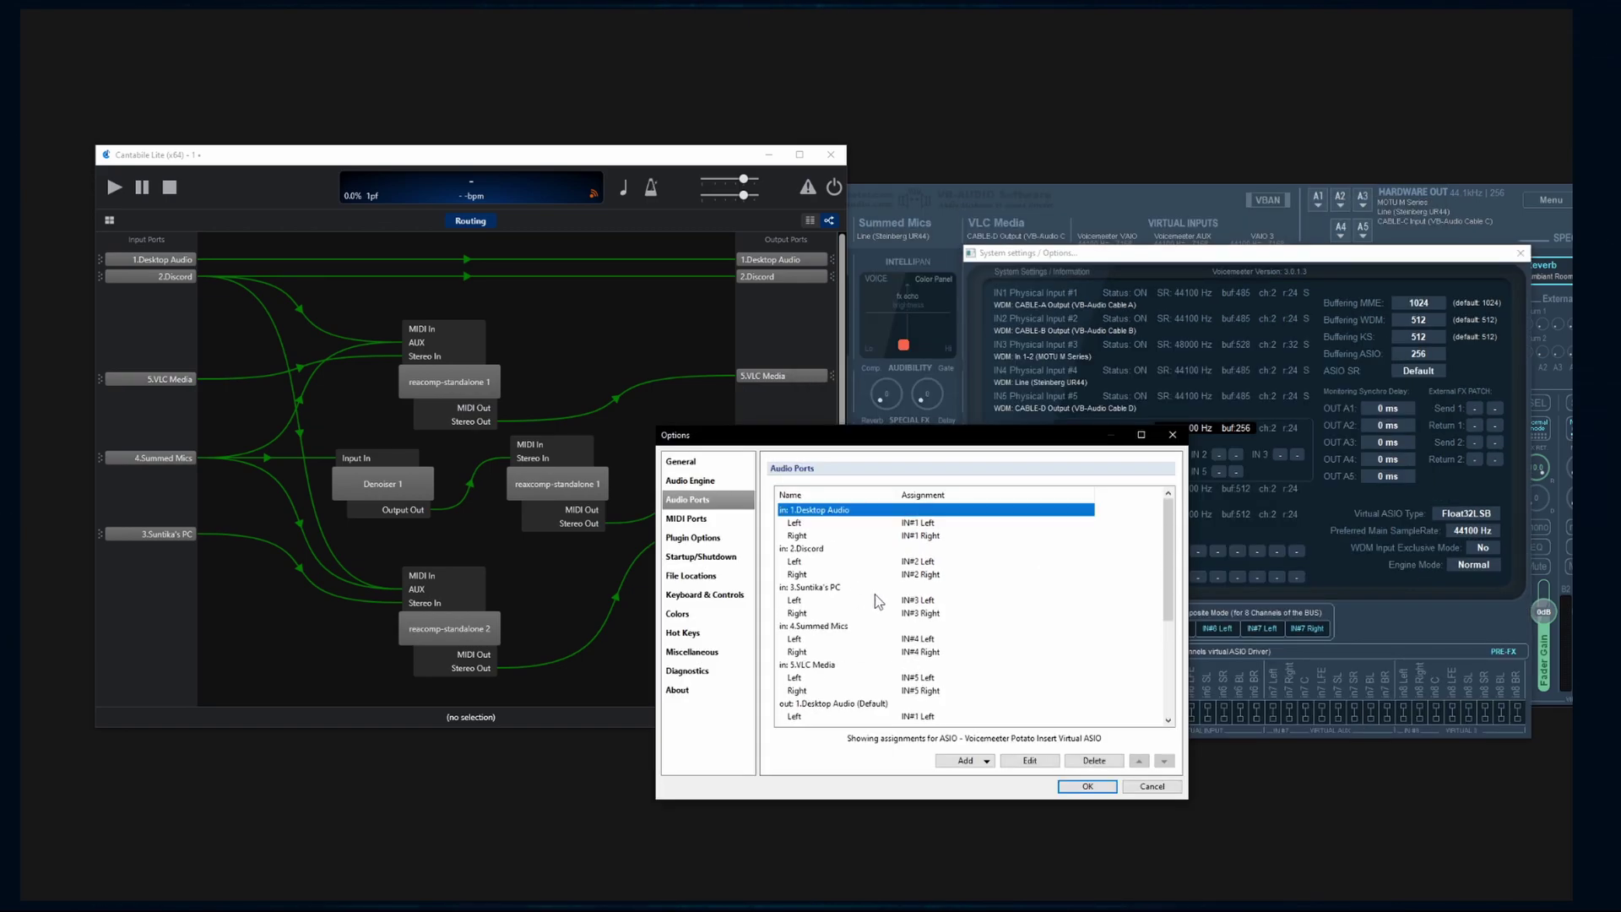
# Step: Check the Voicemeeter VLC Media strip's device list unchanged, then return to Cantabile's Audio Ports
pyautogui.click(1102, 203)
pyautogui.moveTo(1106, 253); pyautogui.dragTo(946, 522)
pyautogui.click(971, 231)
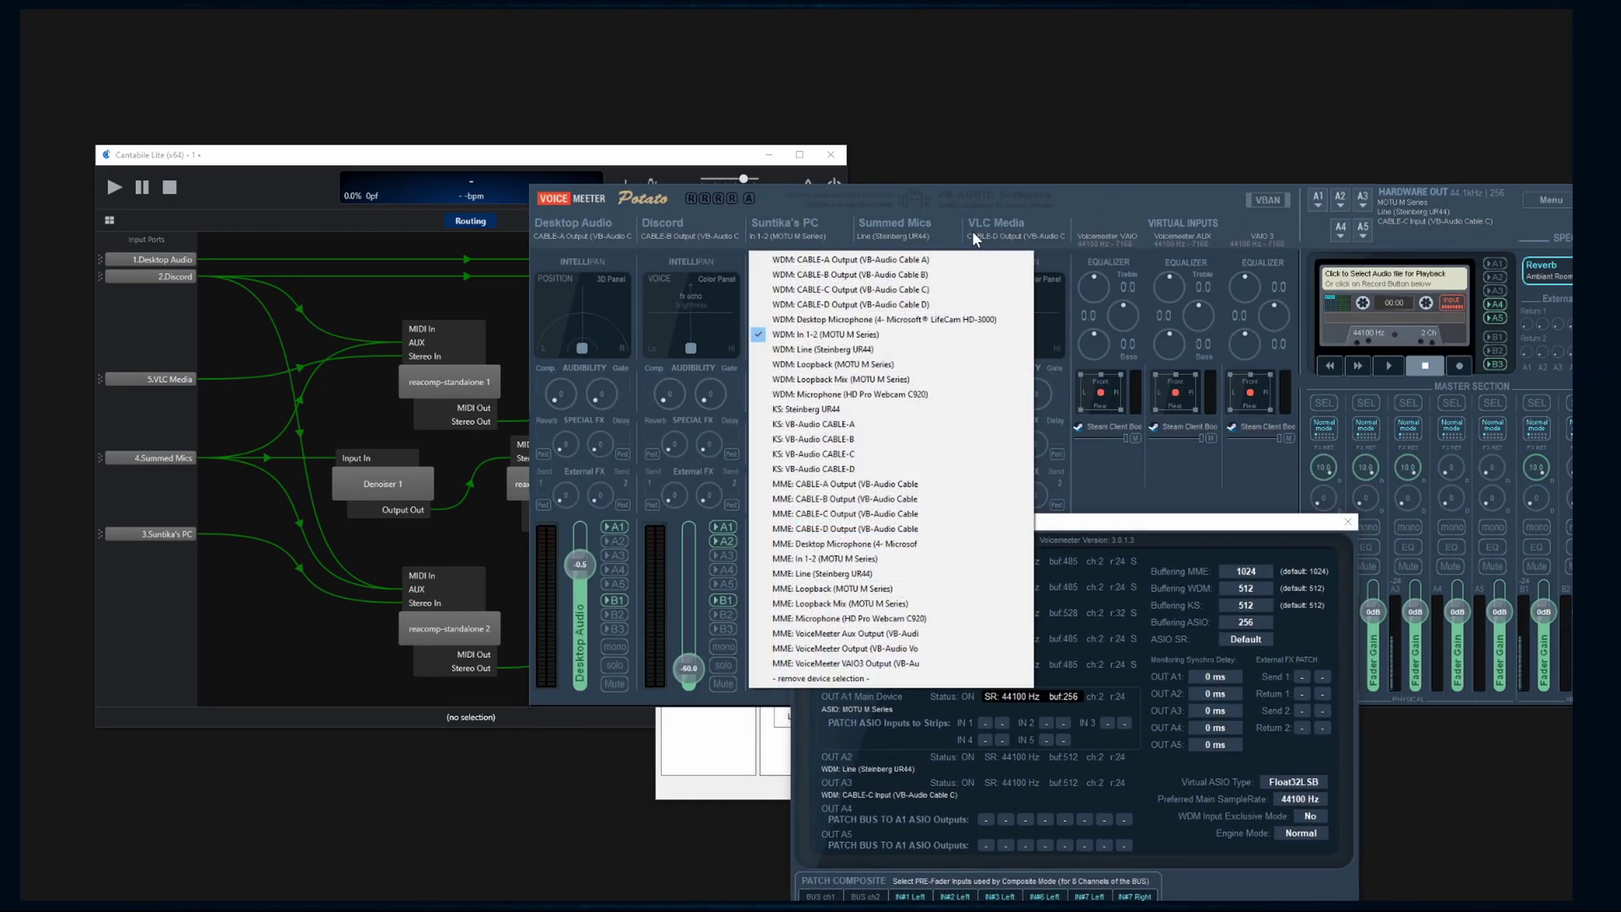
pyautogui.click(867, 230)
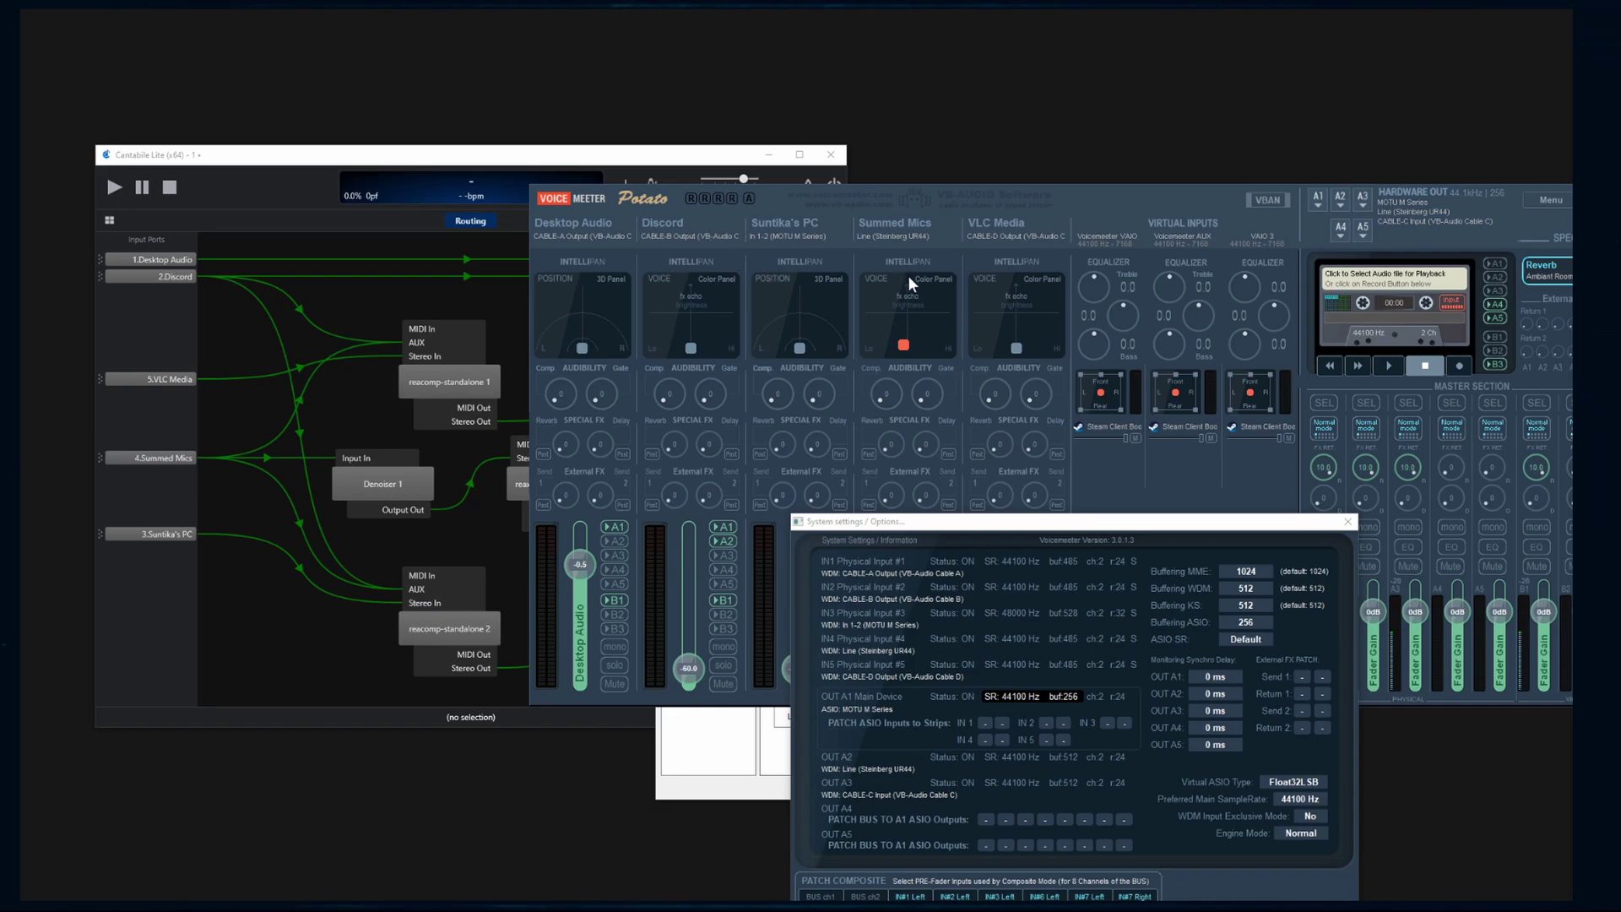
pyautogui.click(321, 162)
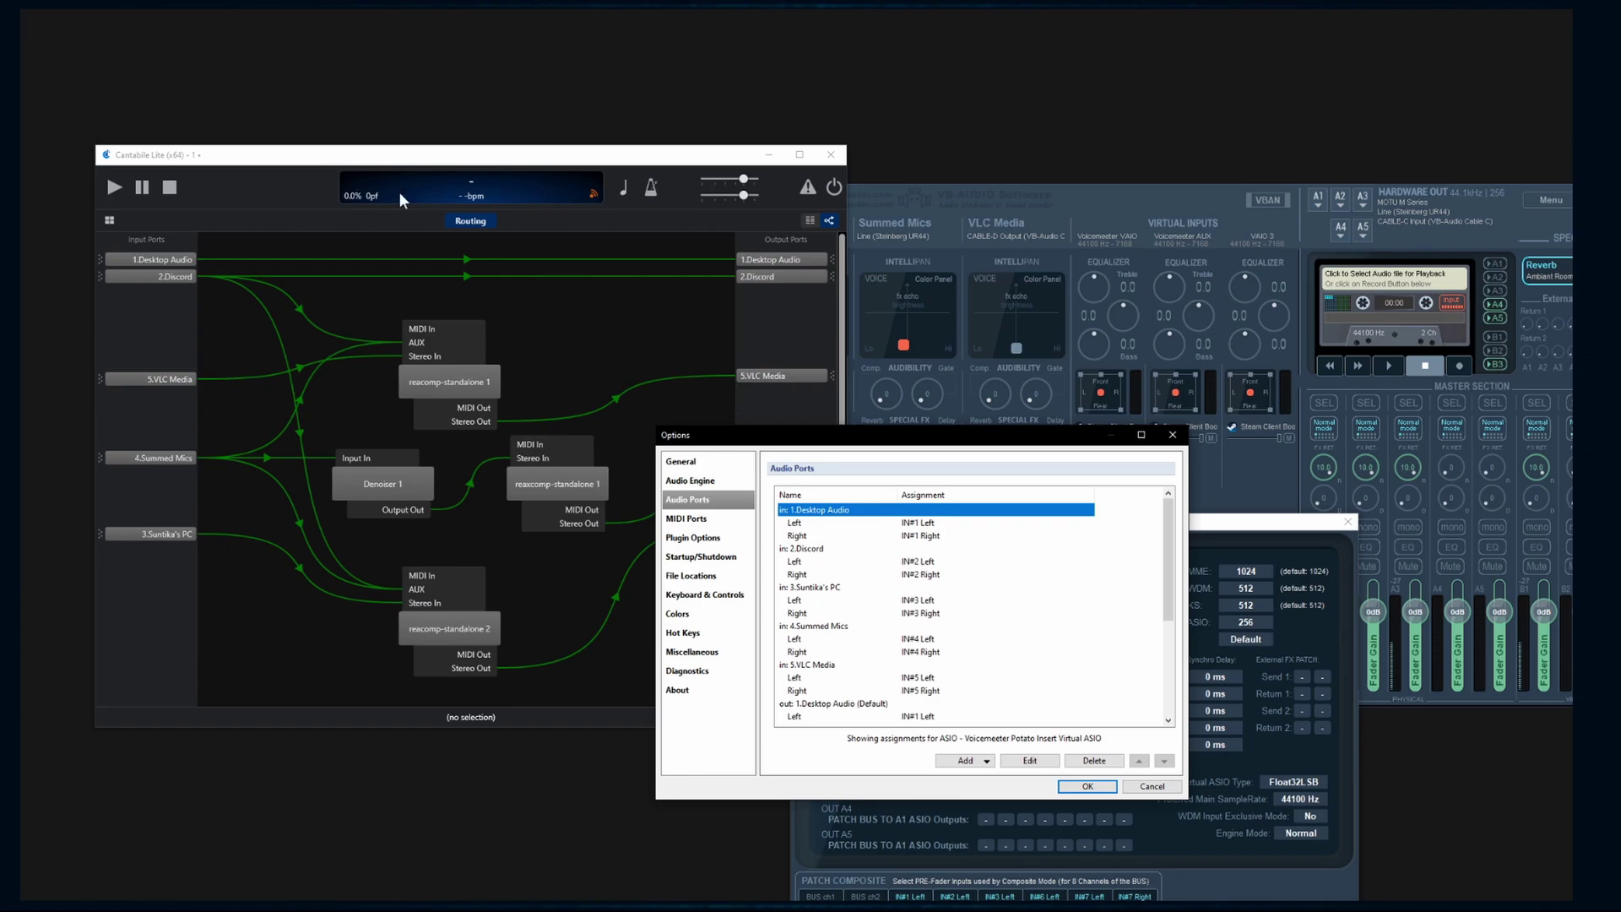
# Step: Close and reopen Voicemeeter's System Settings from its menu, then bring Cantabile's Audio Ports options forward
pyautogui.click(1092, 214)
pyautogui.moveTo(1085, 515); pyautogui.dragTo(1041, 230)
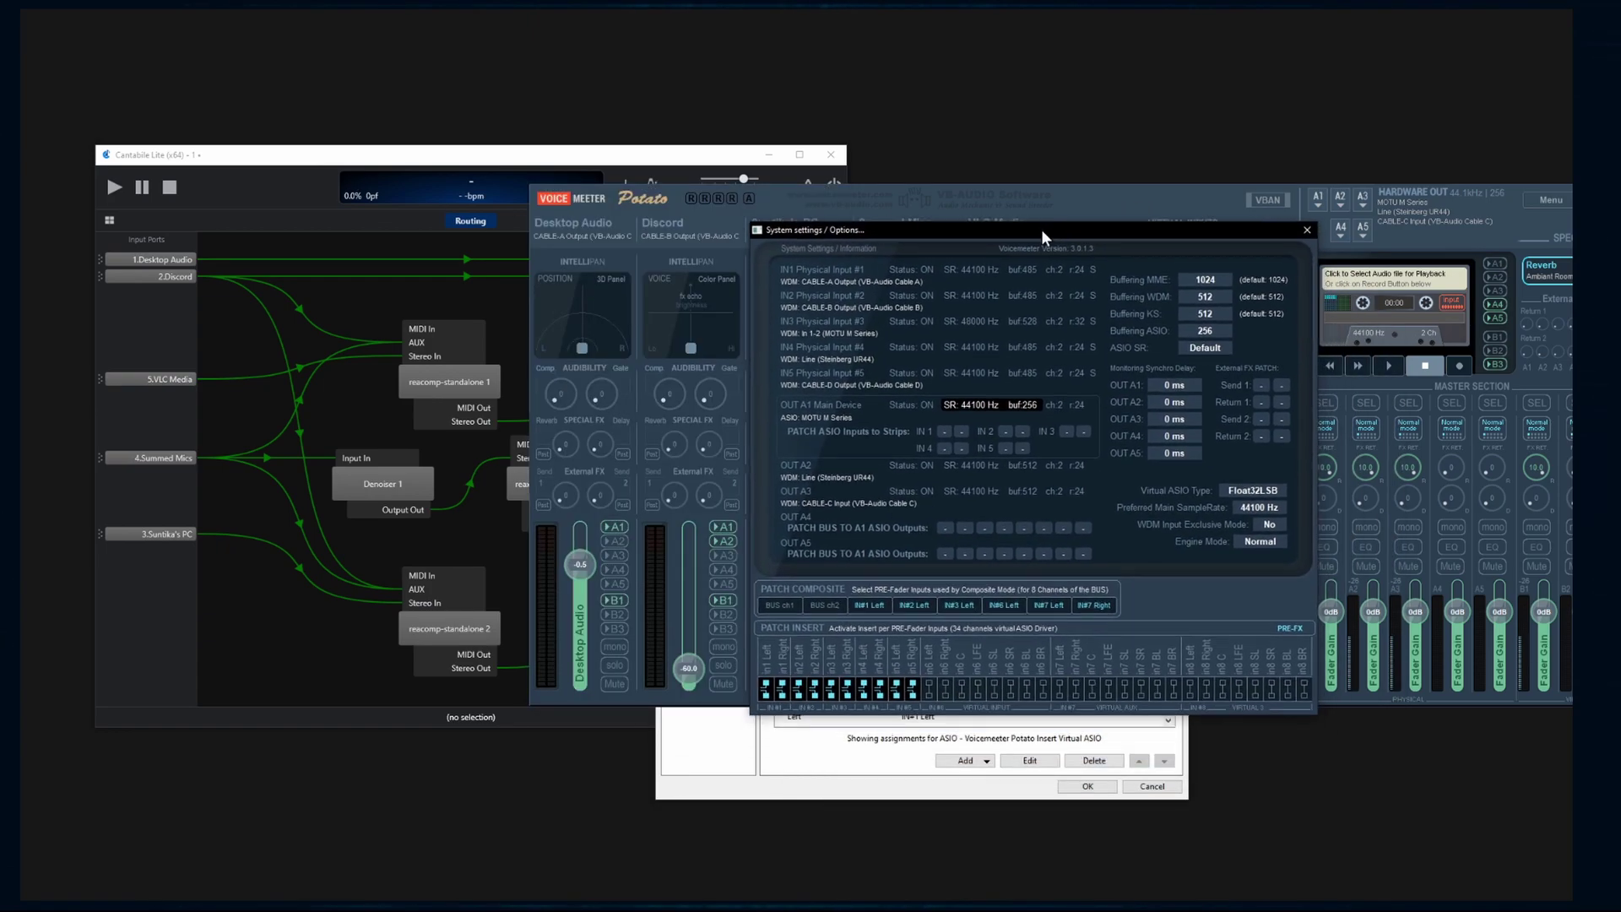
pyautogui.moveTo(1156, 230); pyautogui.dragTo(1133, 420)
pyautogui.click(1283, 422)
pyautogui.click(1551, 200)
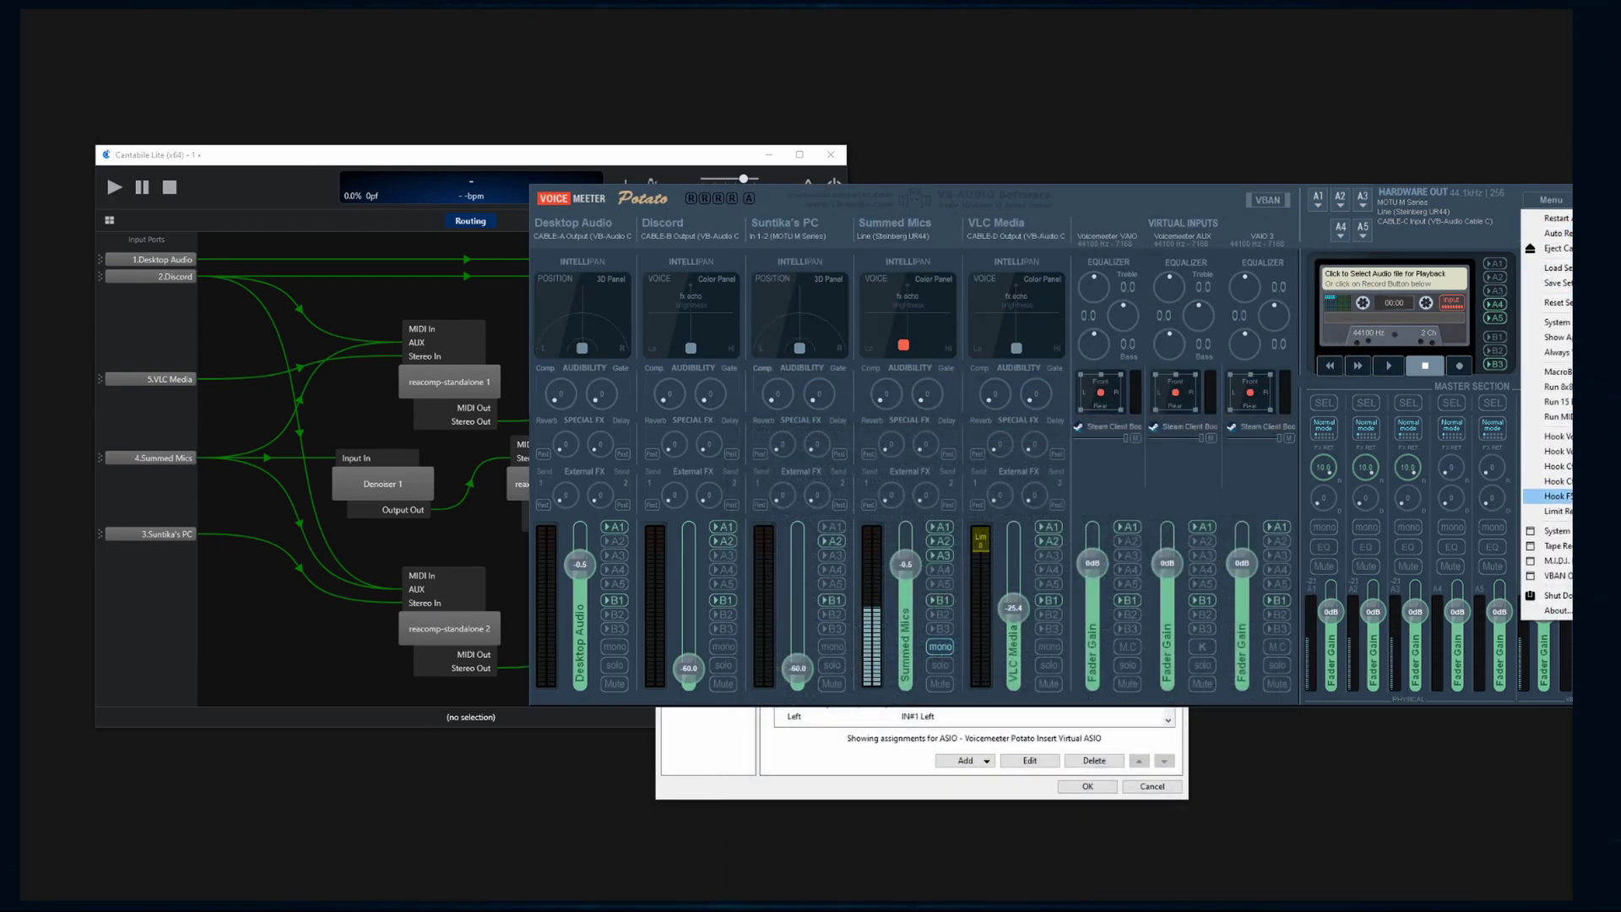
pyautogui.click(1532, 529)
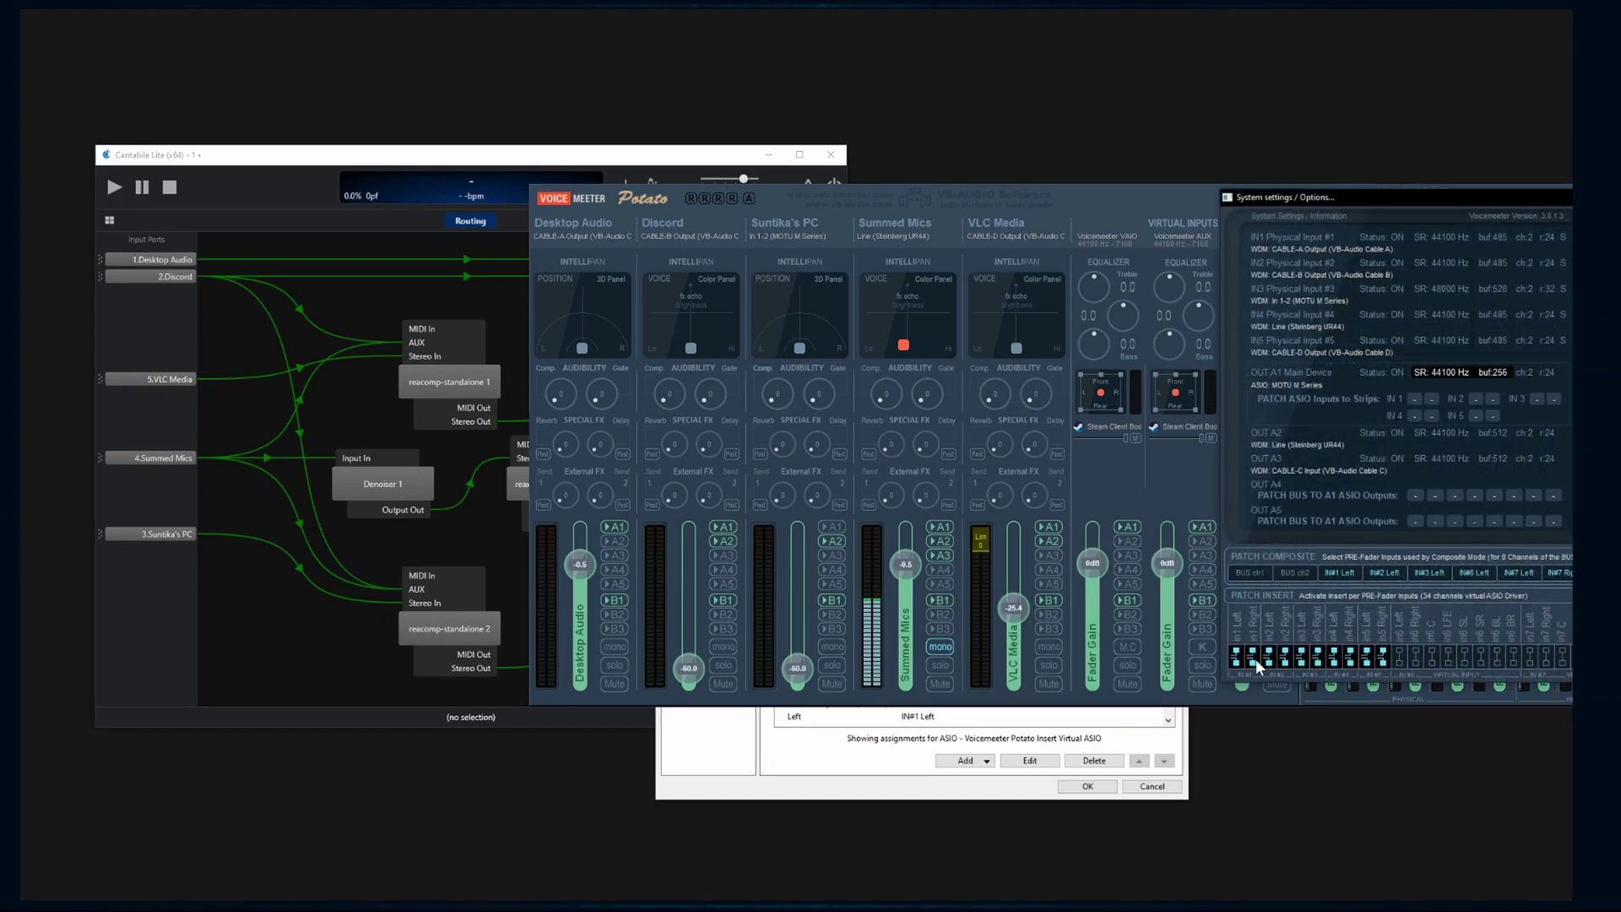
pyautogui.click(829, 720)
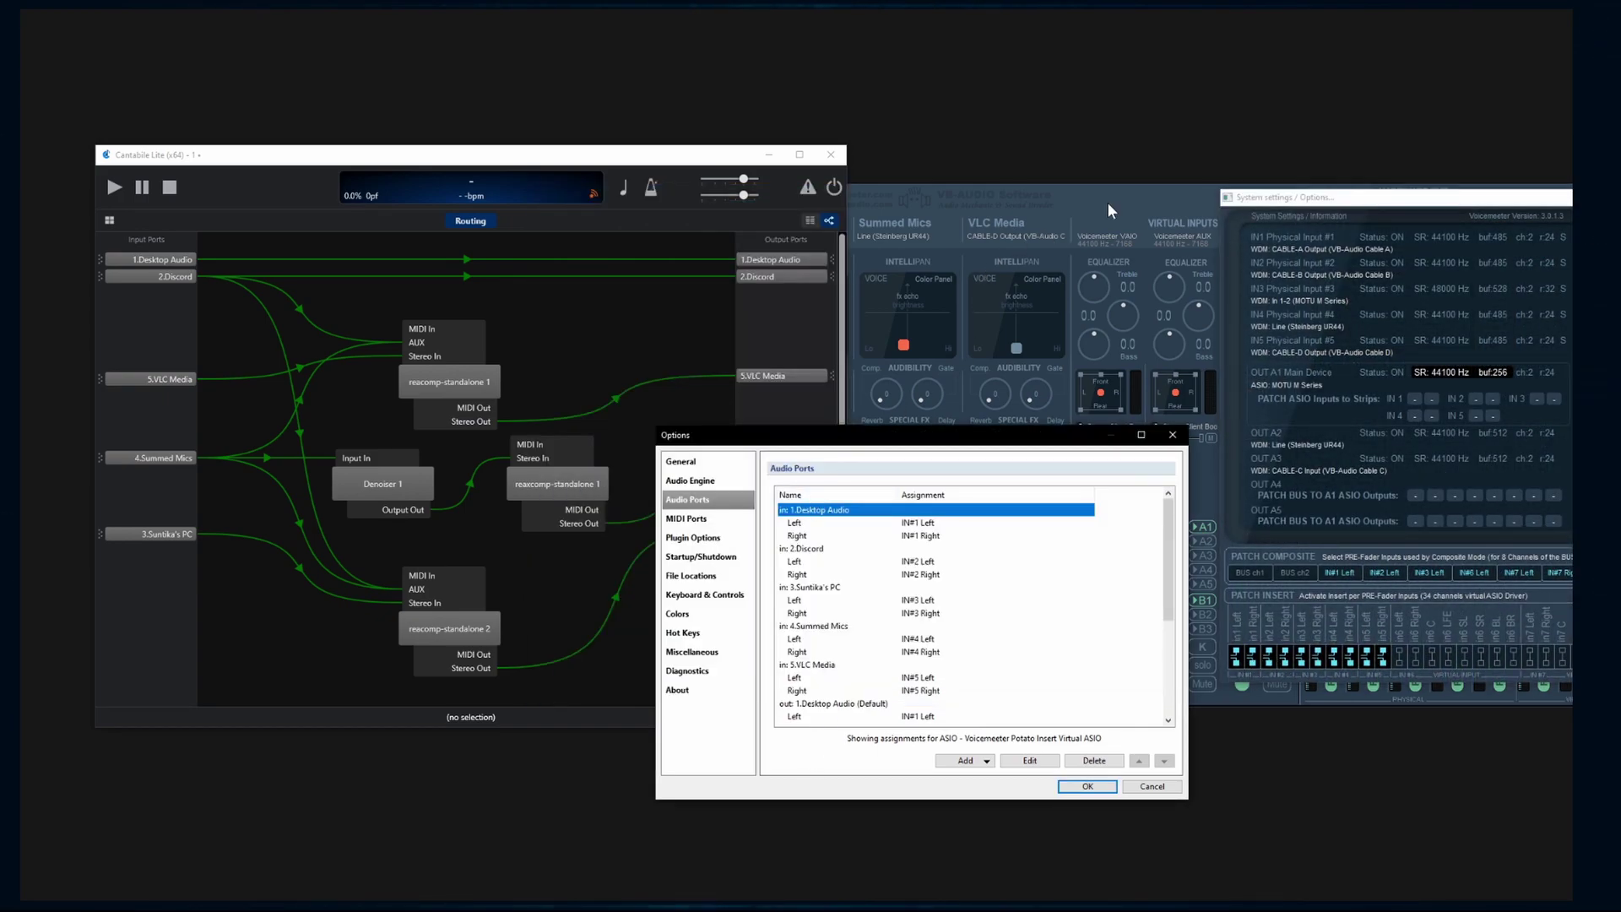
pyautogui.click(980, 761)
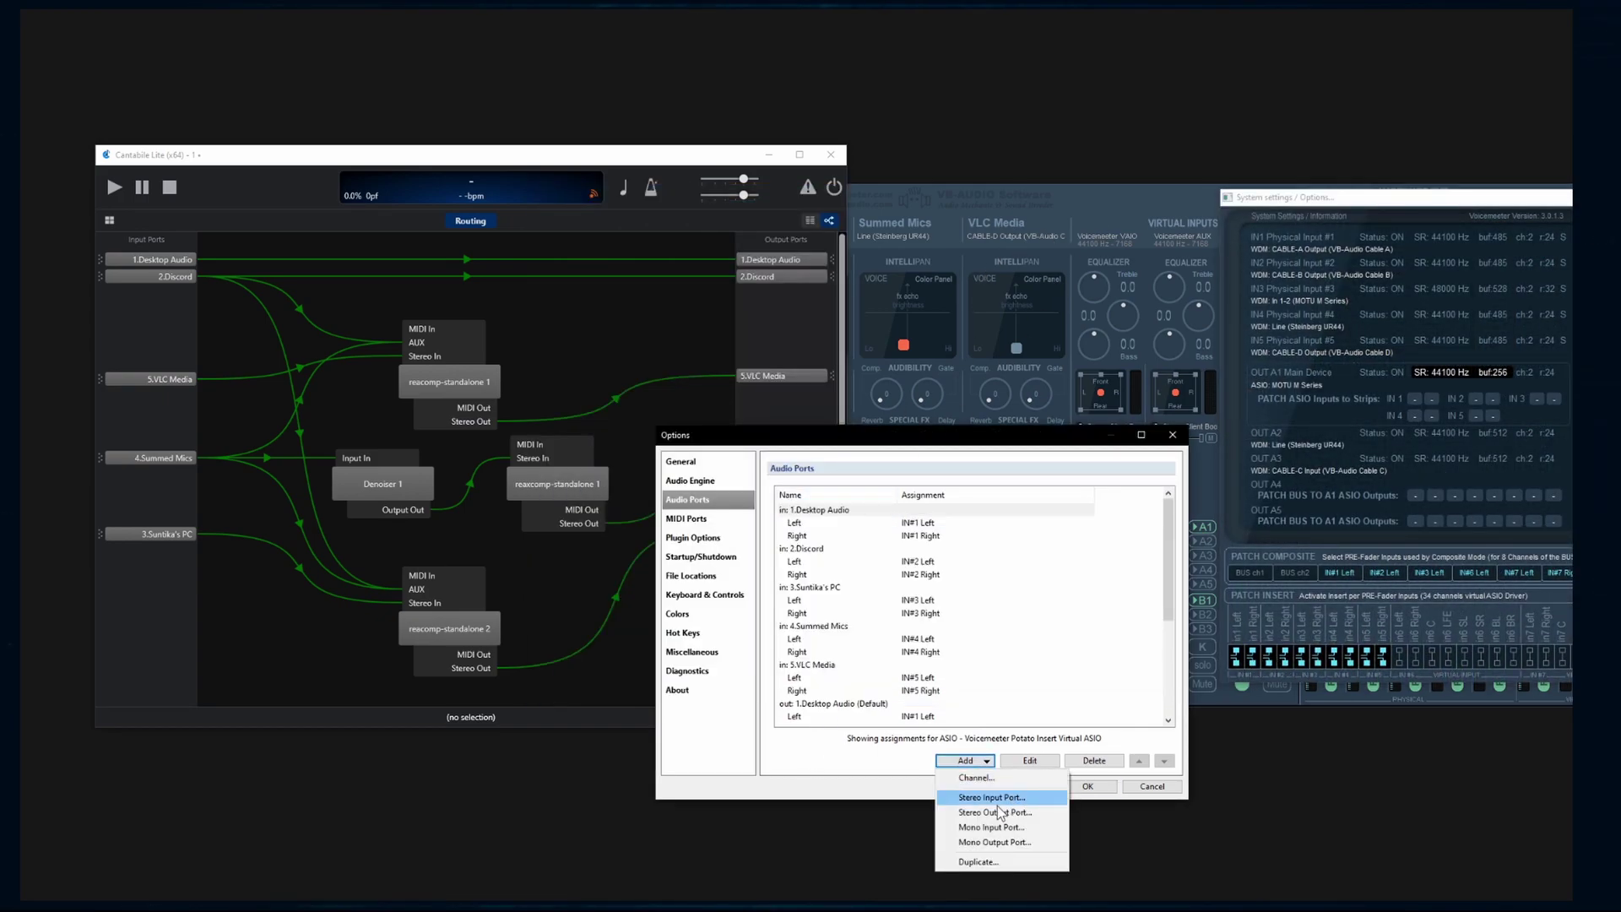
pyautogui.click(1123, 202)
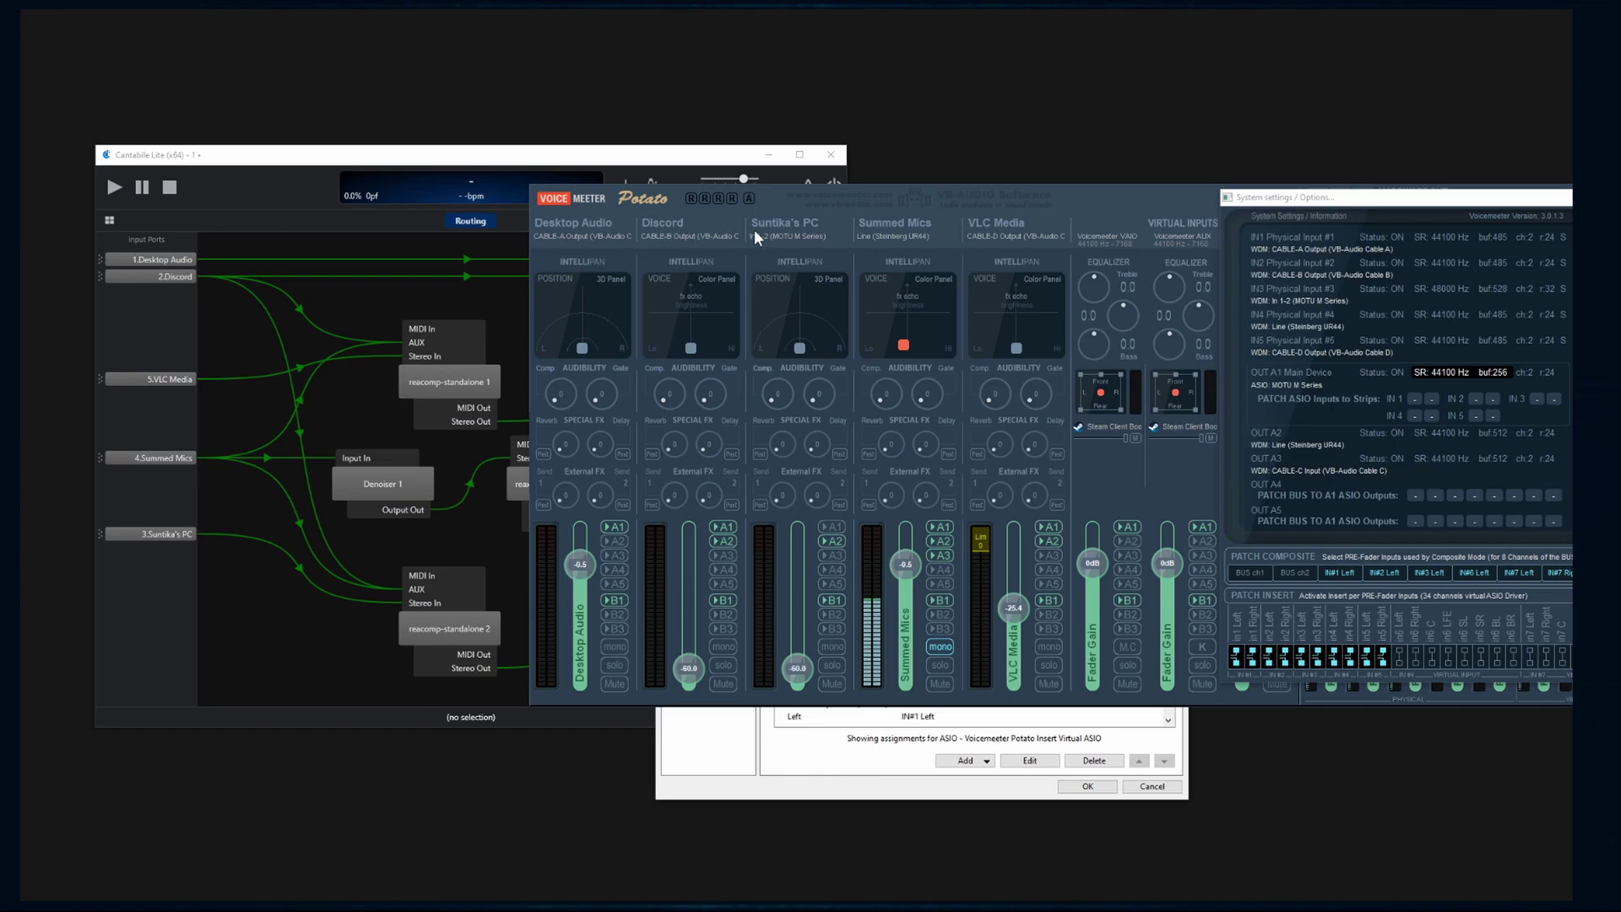
pyautogui.click(816, 770)
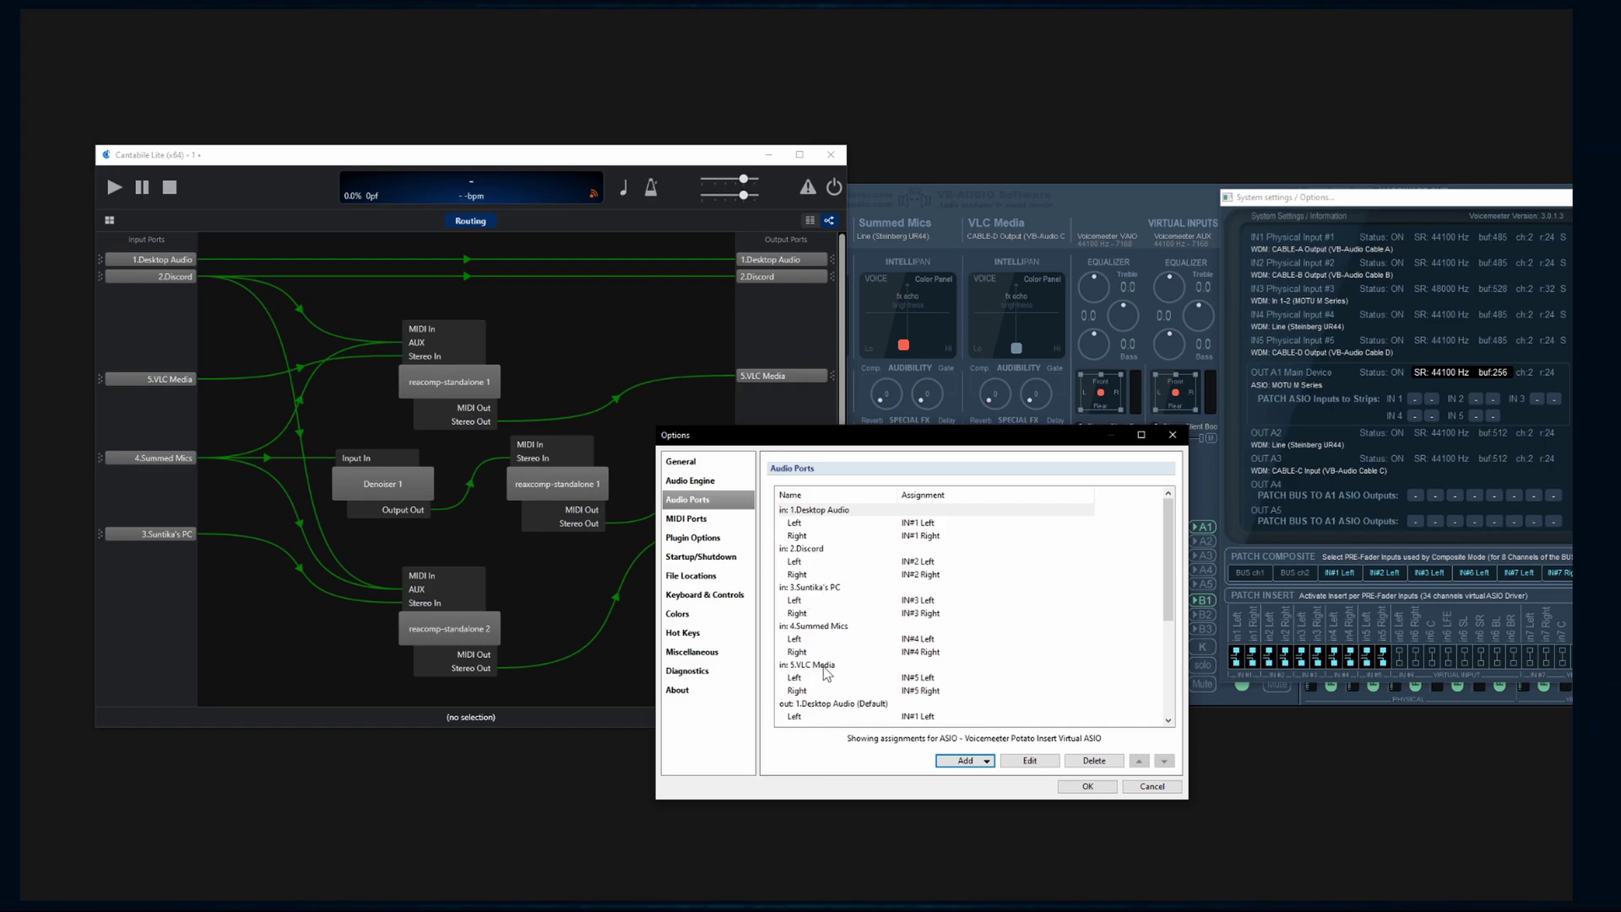
pyautogui.scroll(-1, 849, 667)
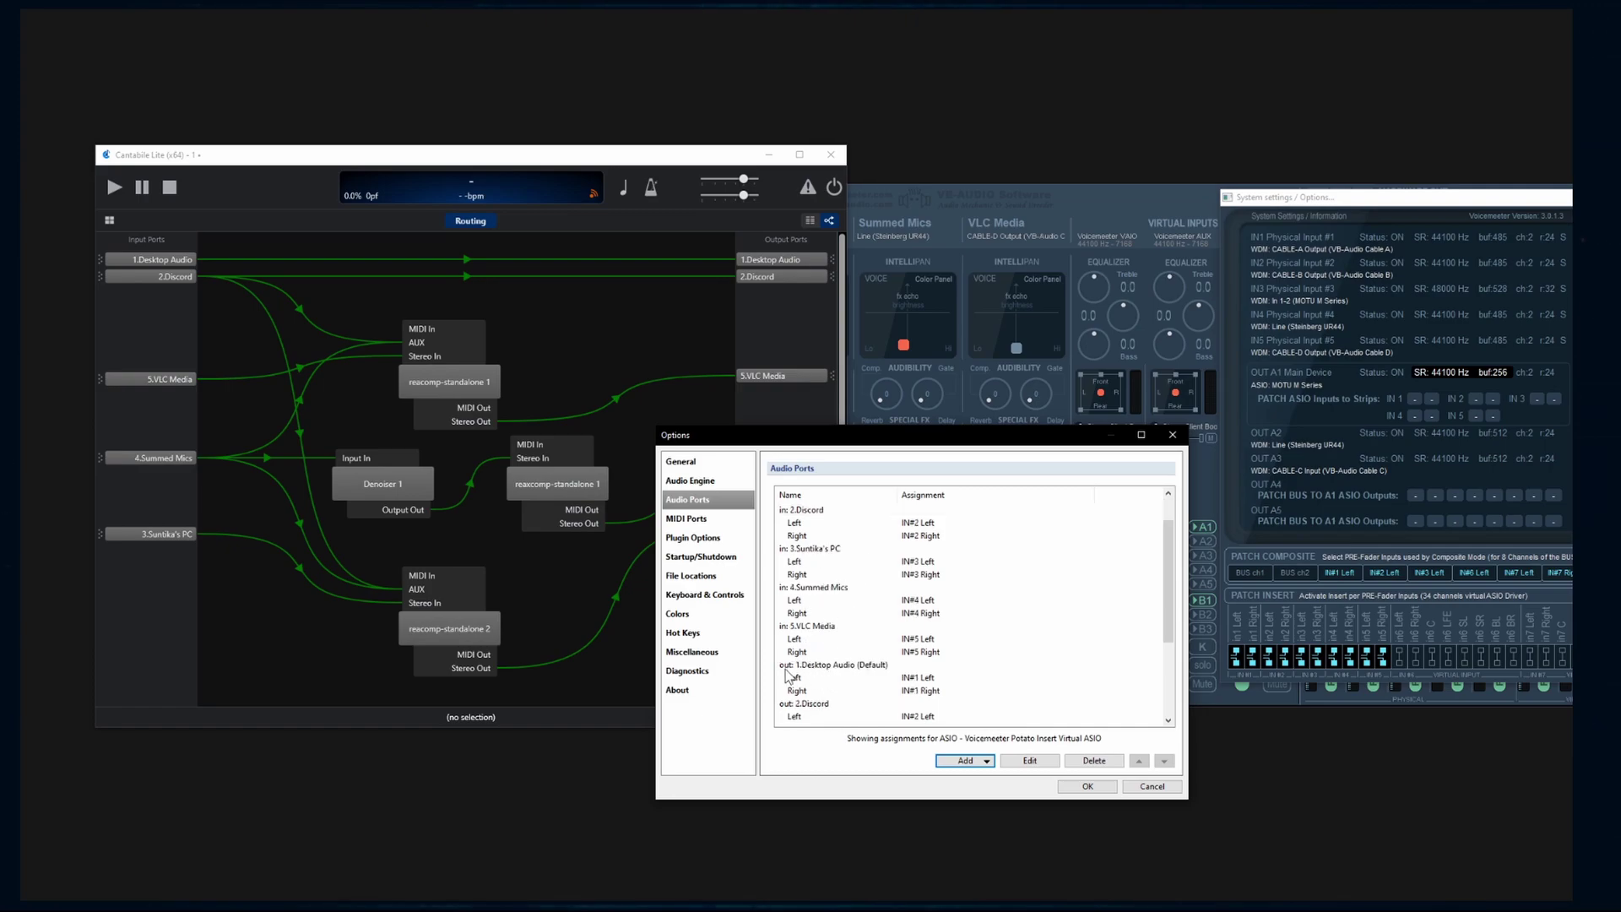
pyautogui.click(808, 666)
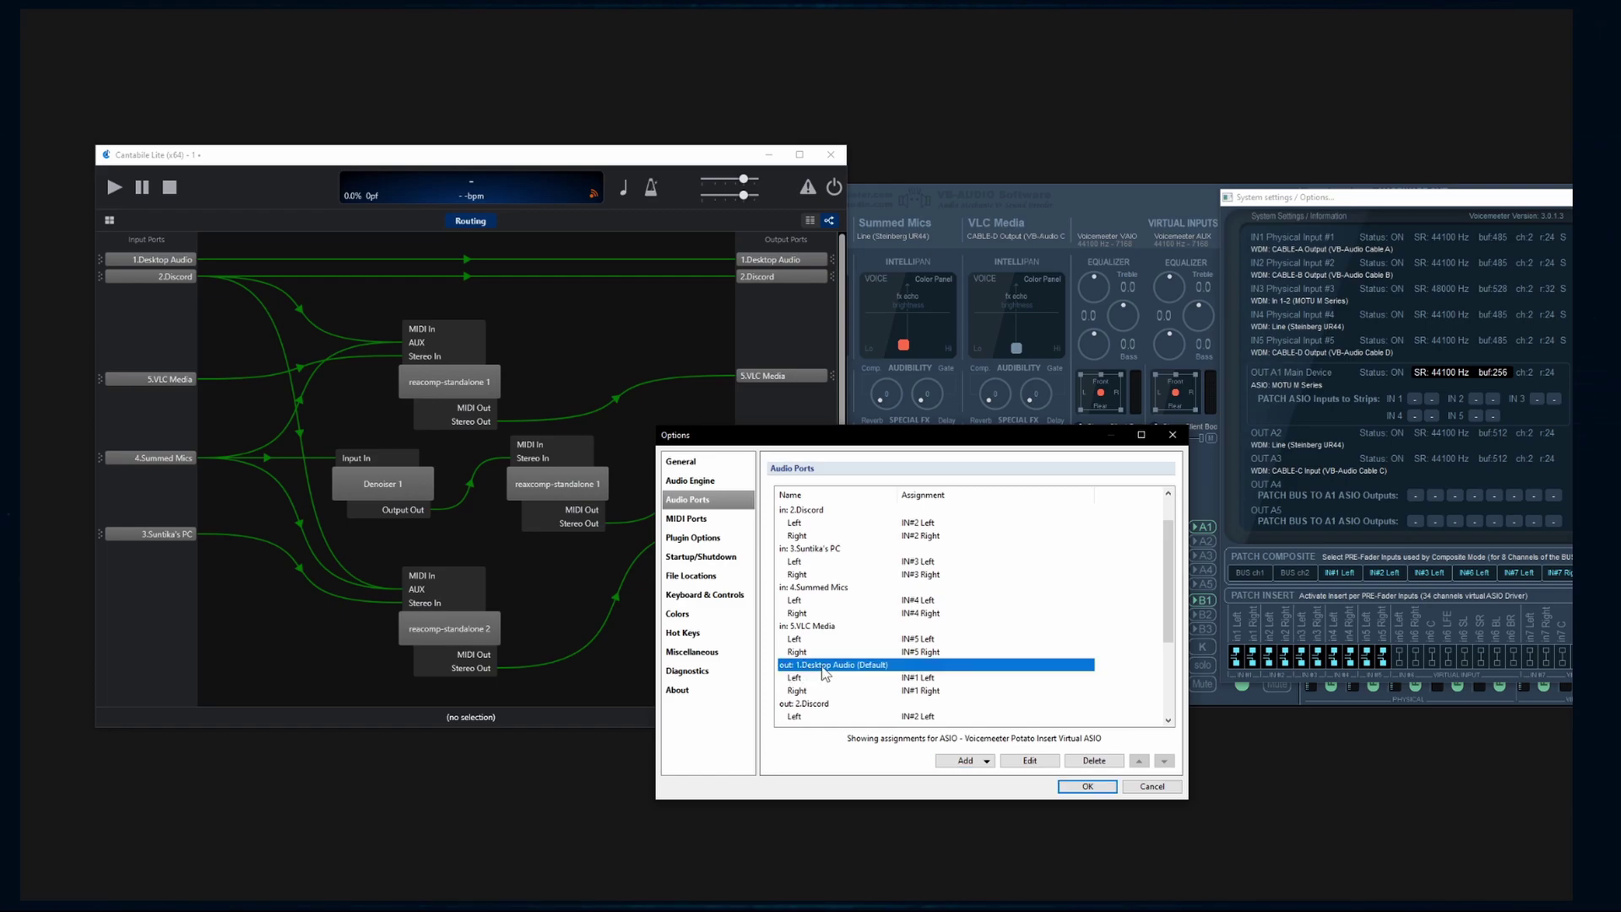
pyautogui.doubleClick(824, 672)
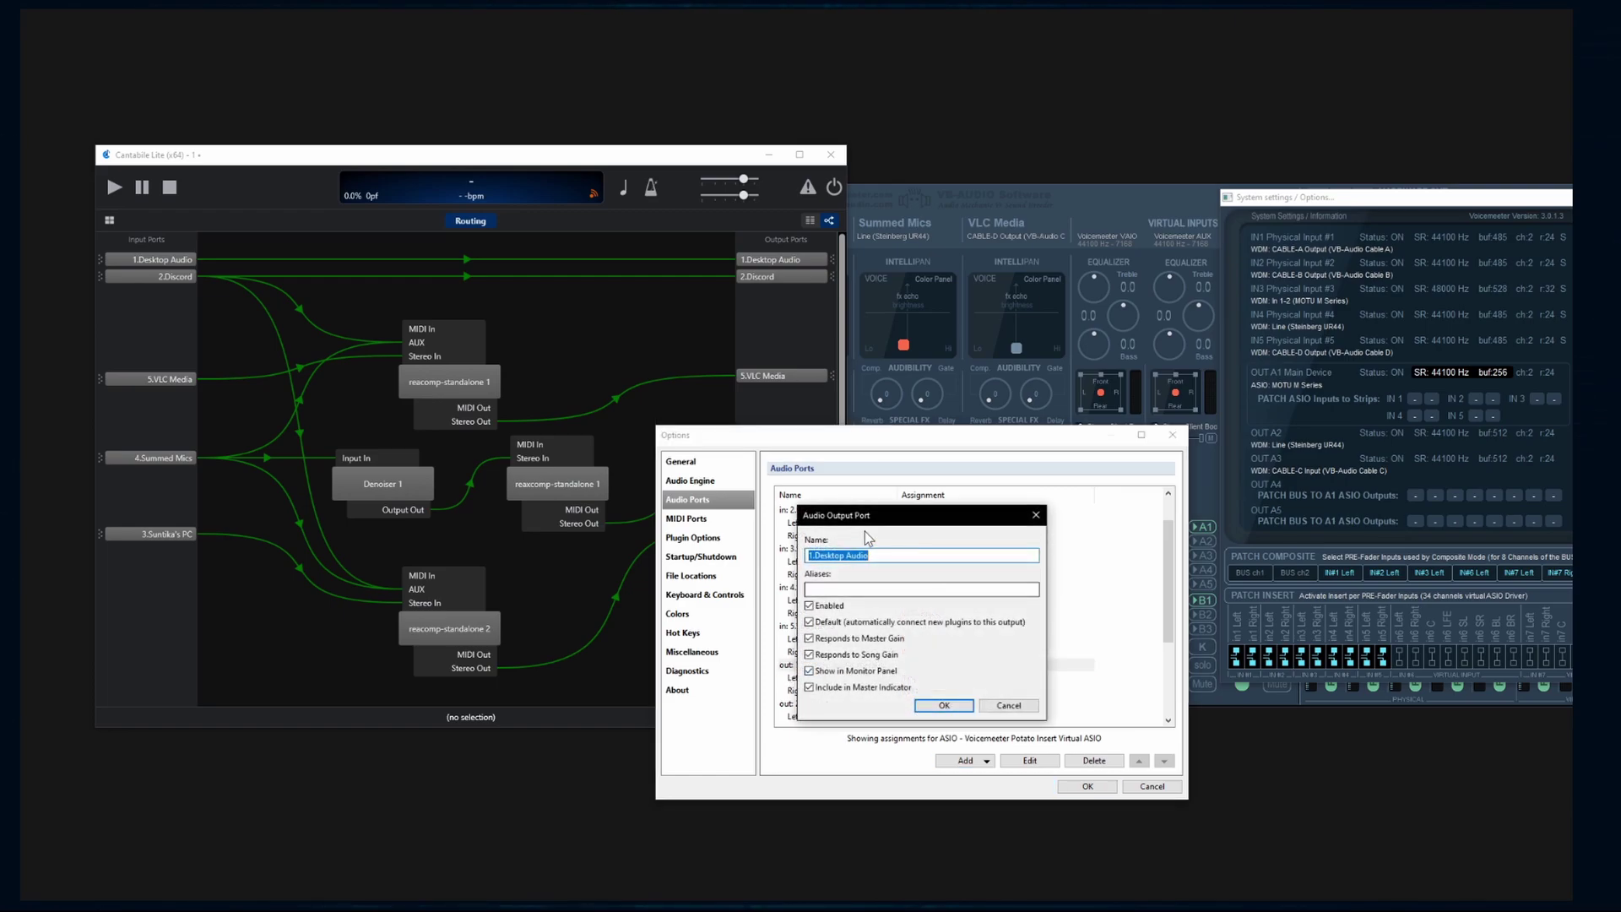
pyautogui.click(1036, 515)
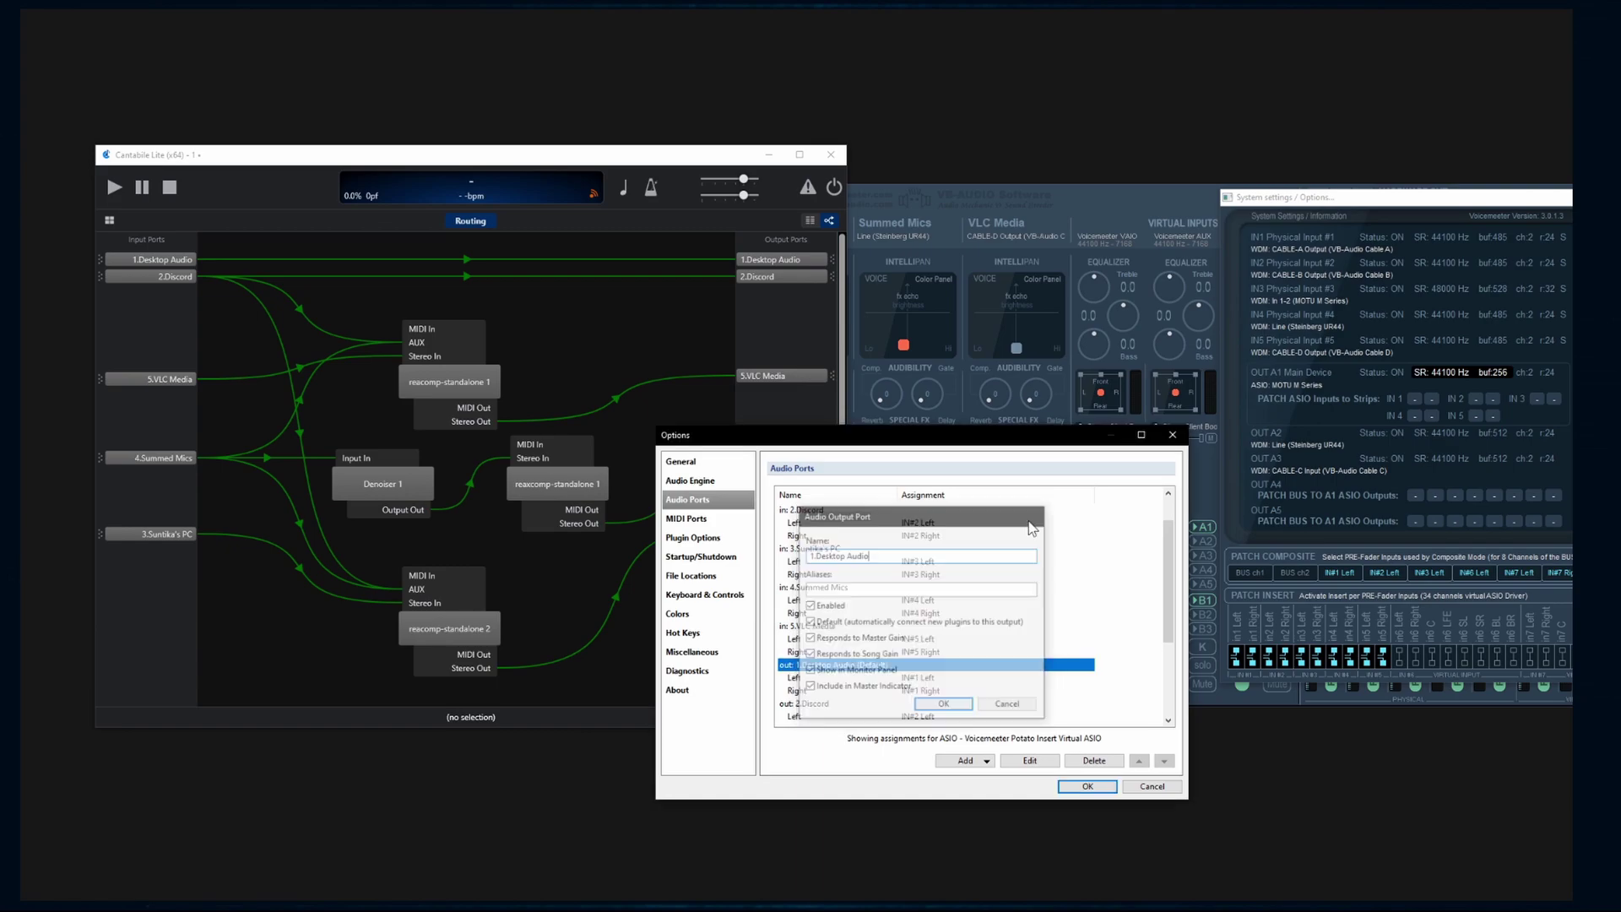
pyautogui.scroll(1, 861, 574)
pyautogui.scroll(-1, 844, 555)
pyautogui.scroll(1, 838, 576)
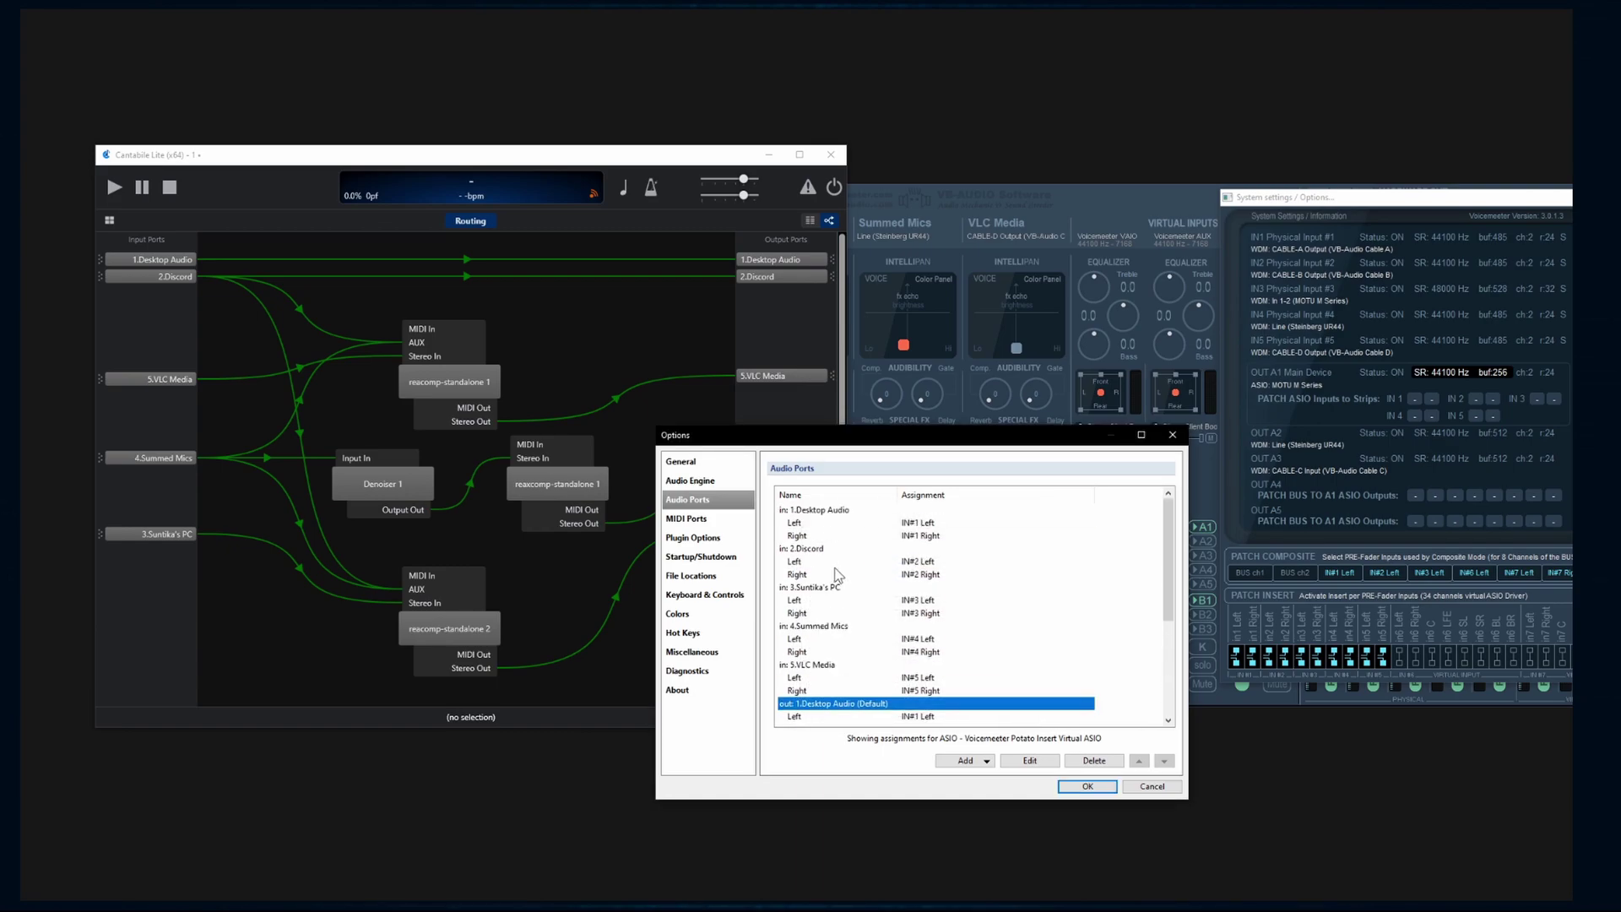
pyautogui.click(799, 547)
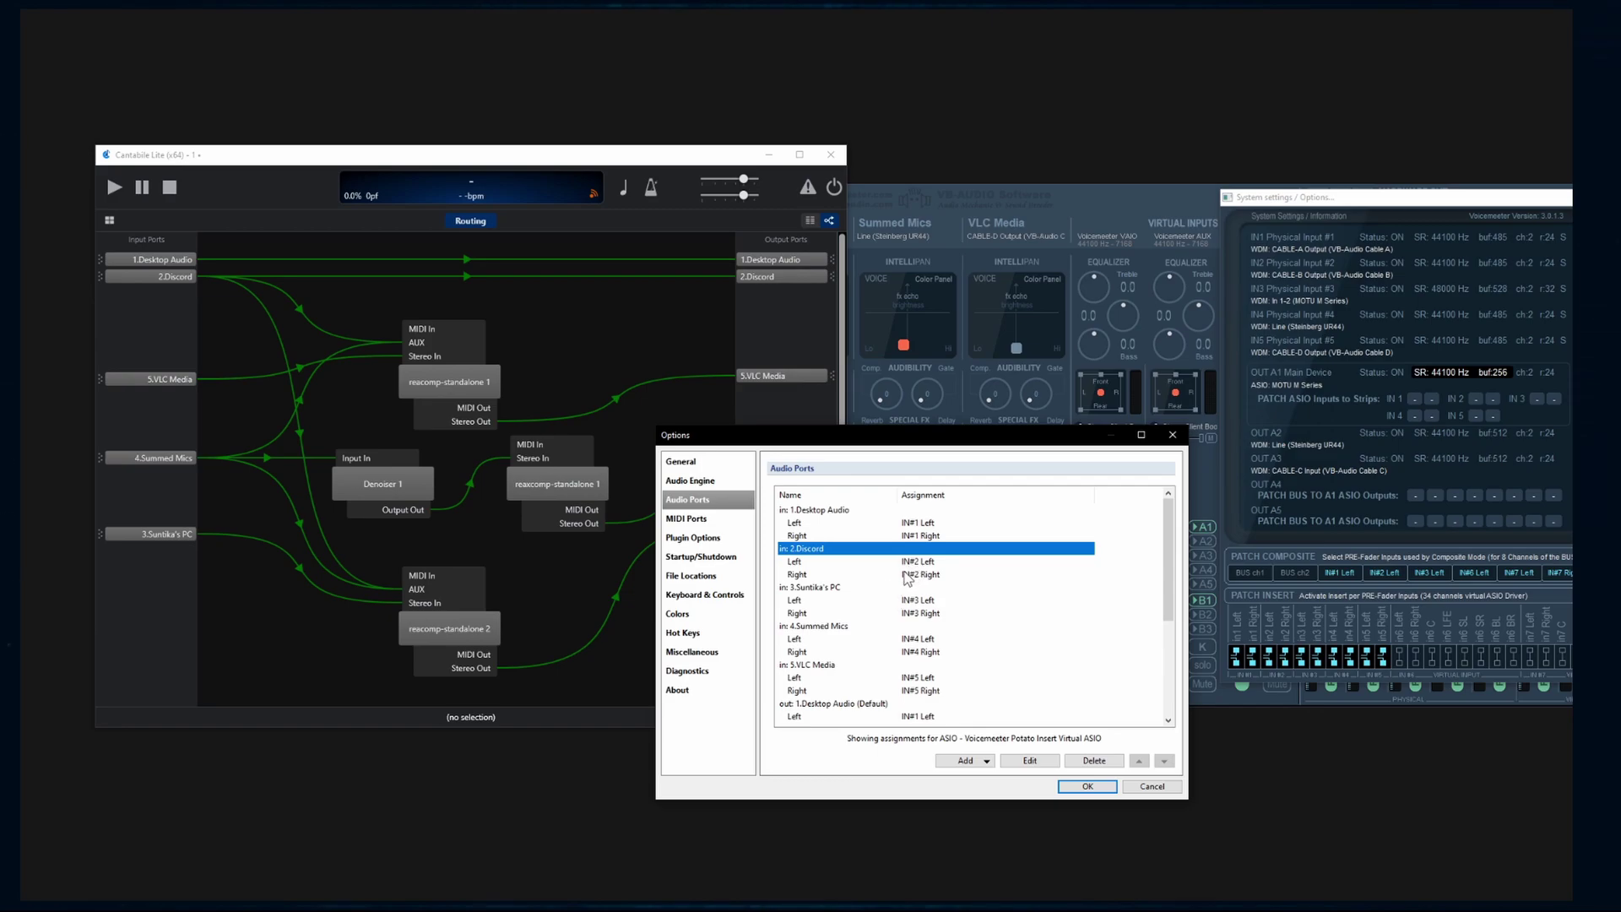
pyautogui.scroll(-1, 856, 661)
pyautogui.scroll(-1, 855, 660)
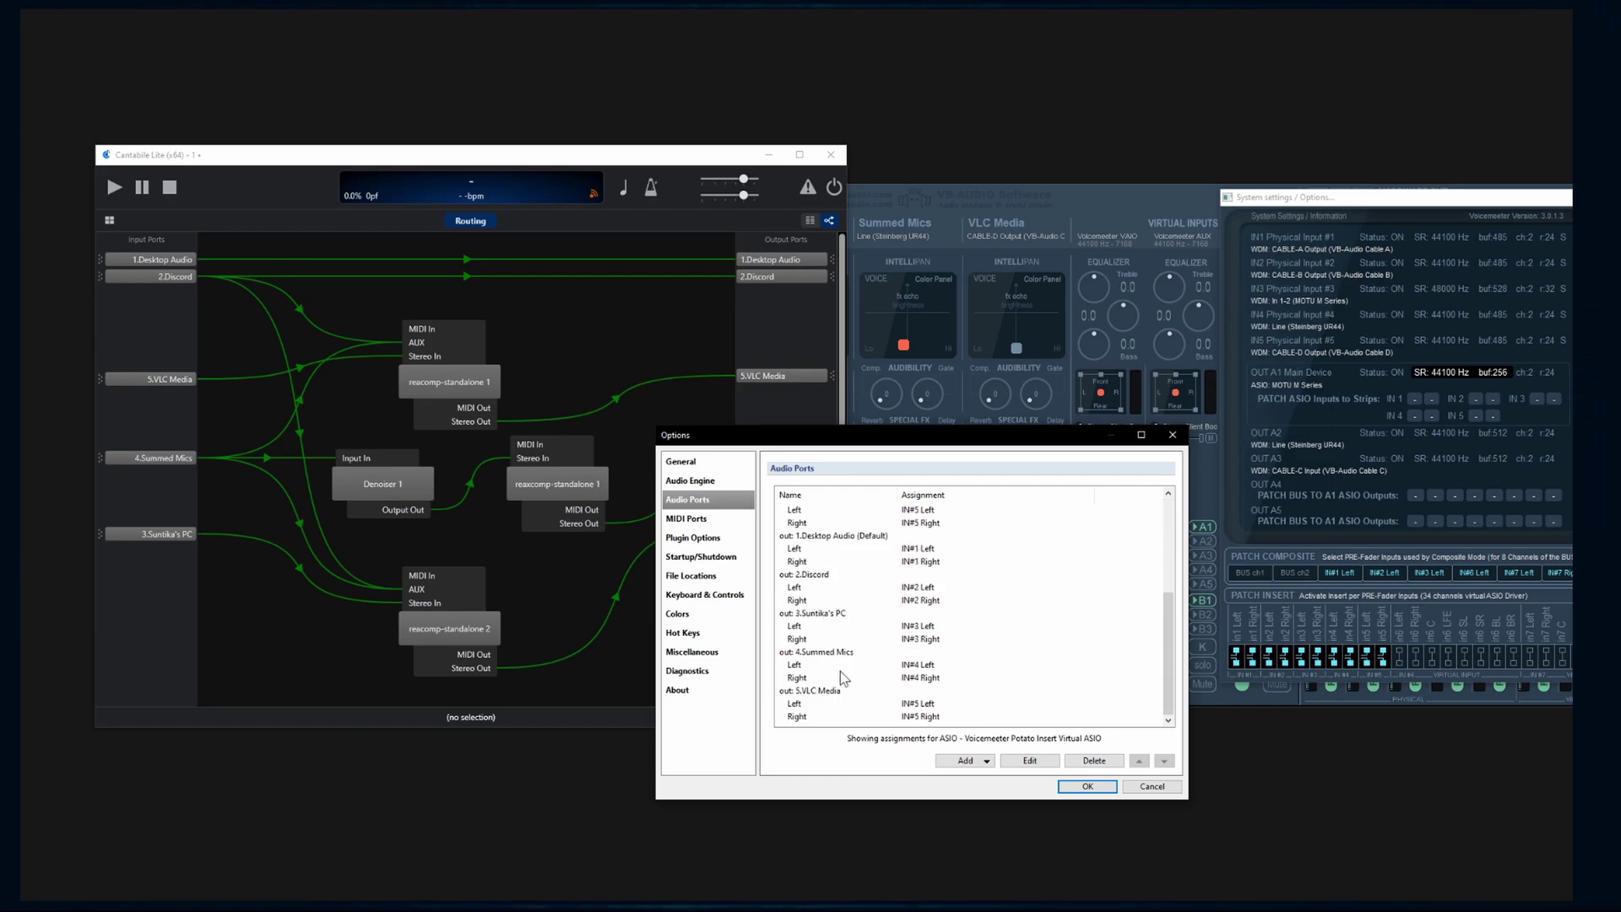
pyautogui.scroll(2, 839, 671)
pyautogui.click(789, 510)
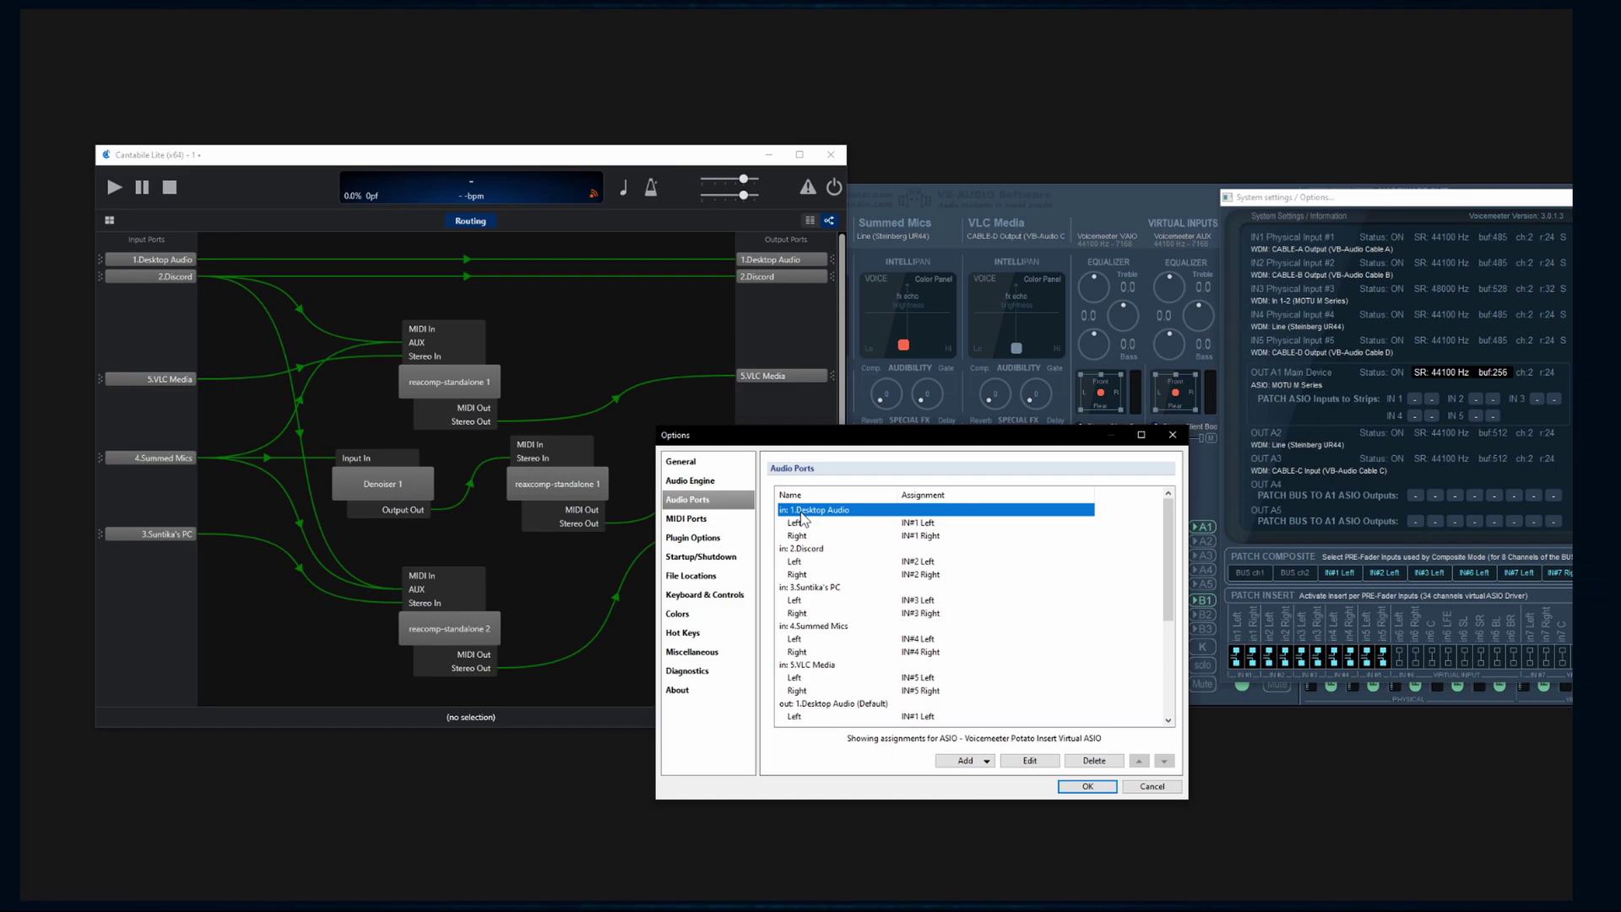
pyautogui.press('Down')
pyautogui.press('Down')
pyautogui.press('Down')
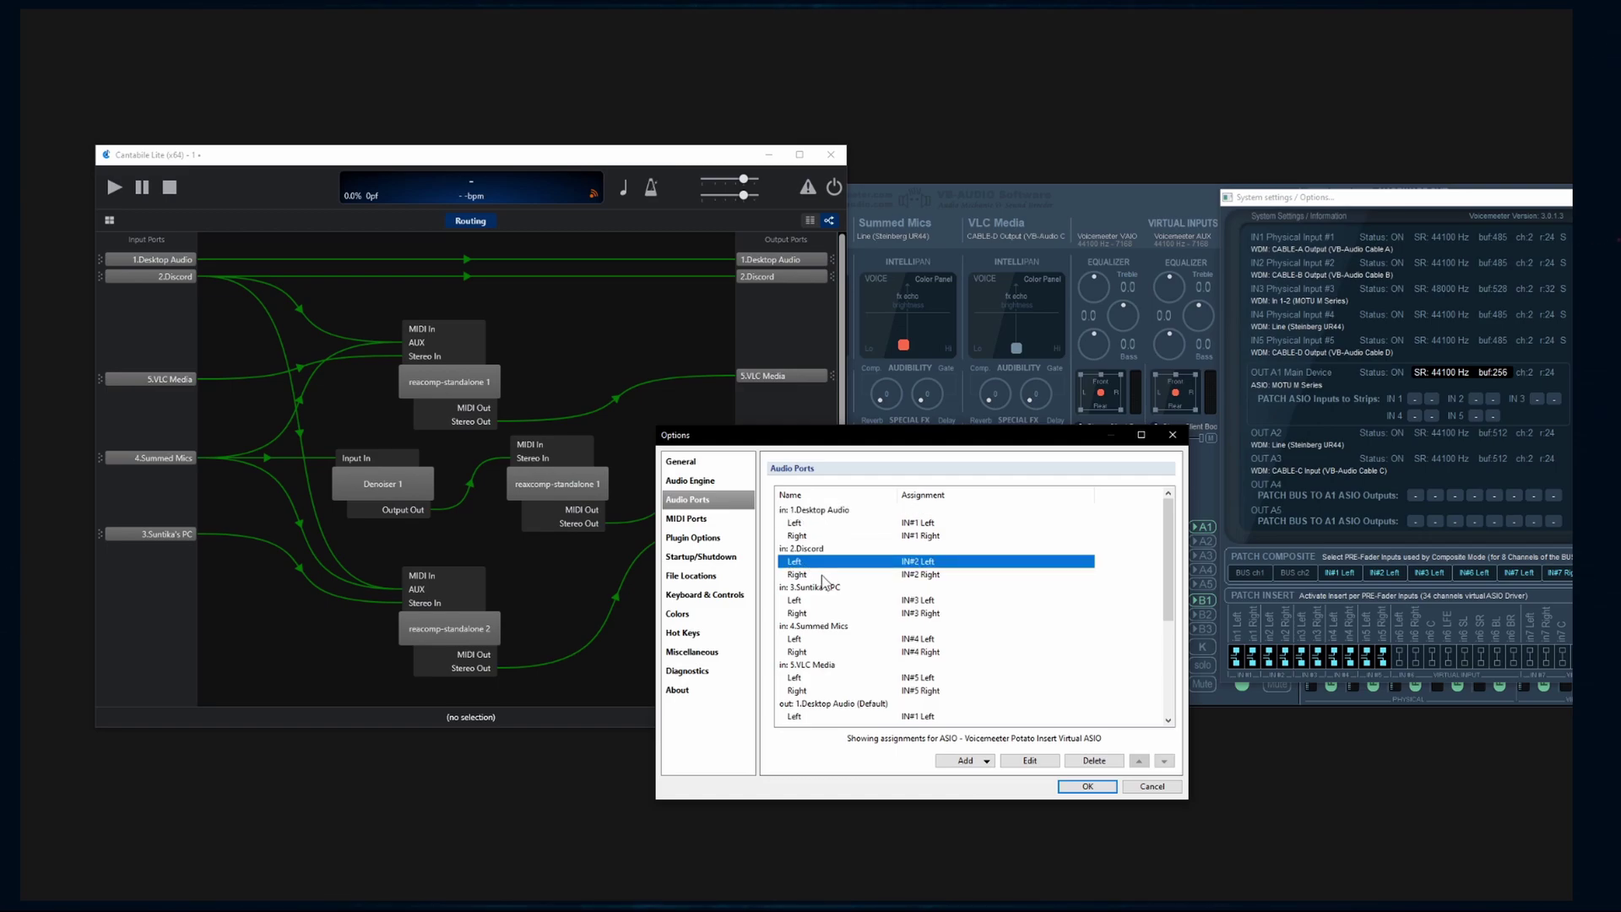
pyautogui.scroll(-5, 878, 616)
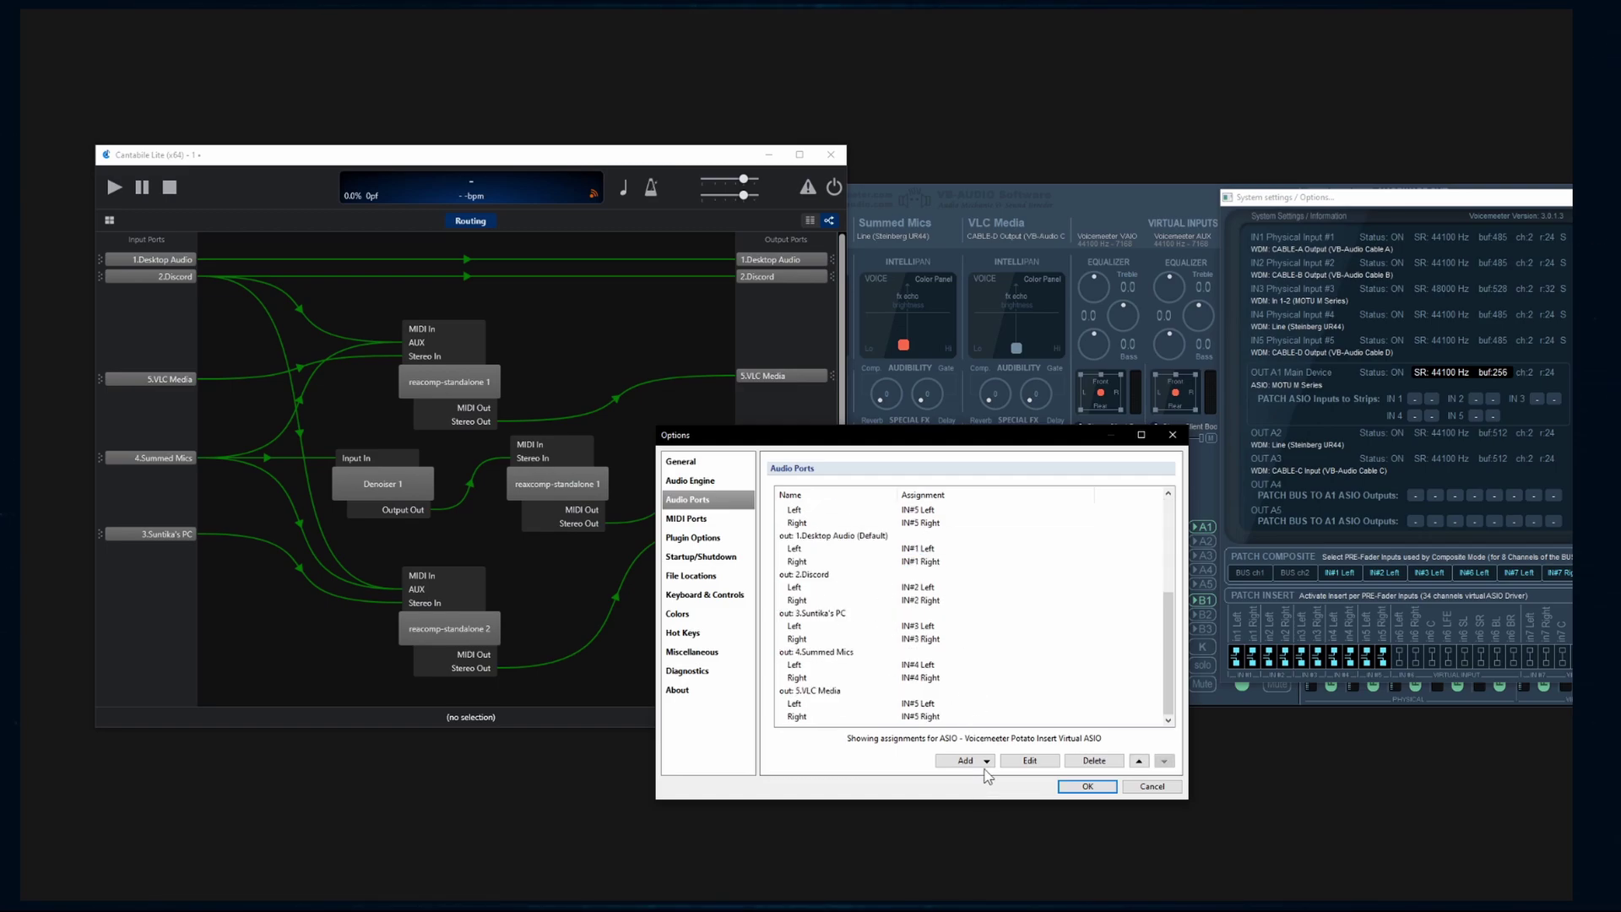
pyautogui.click(985, 762)
pyautogui.click(985, 797)
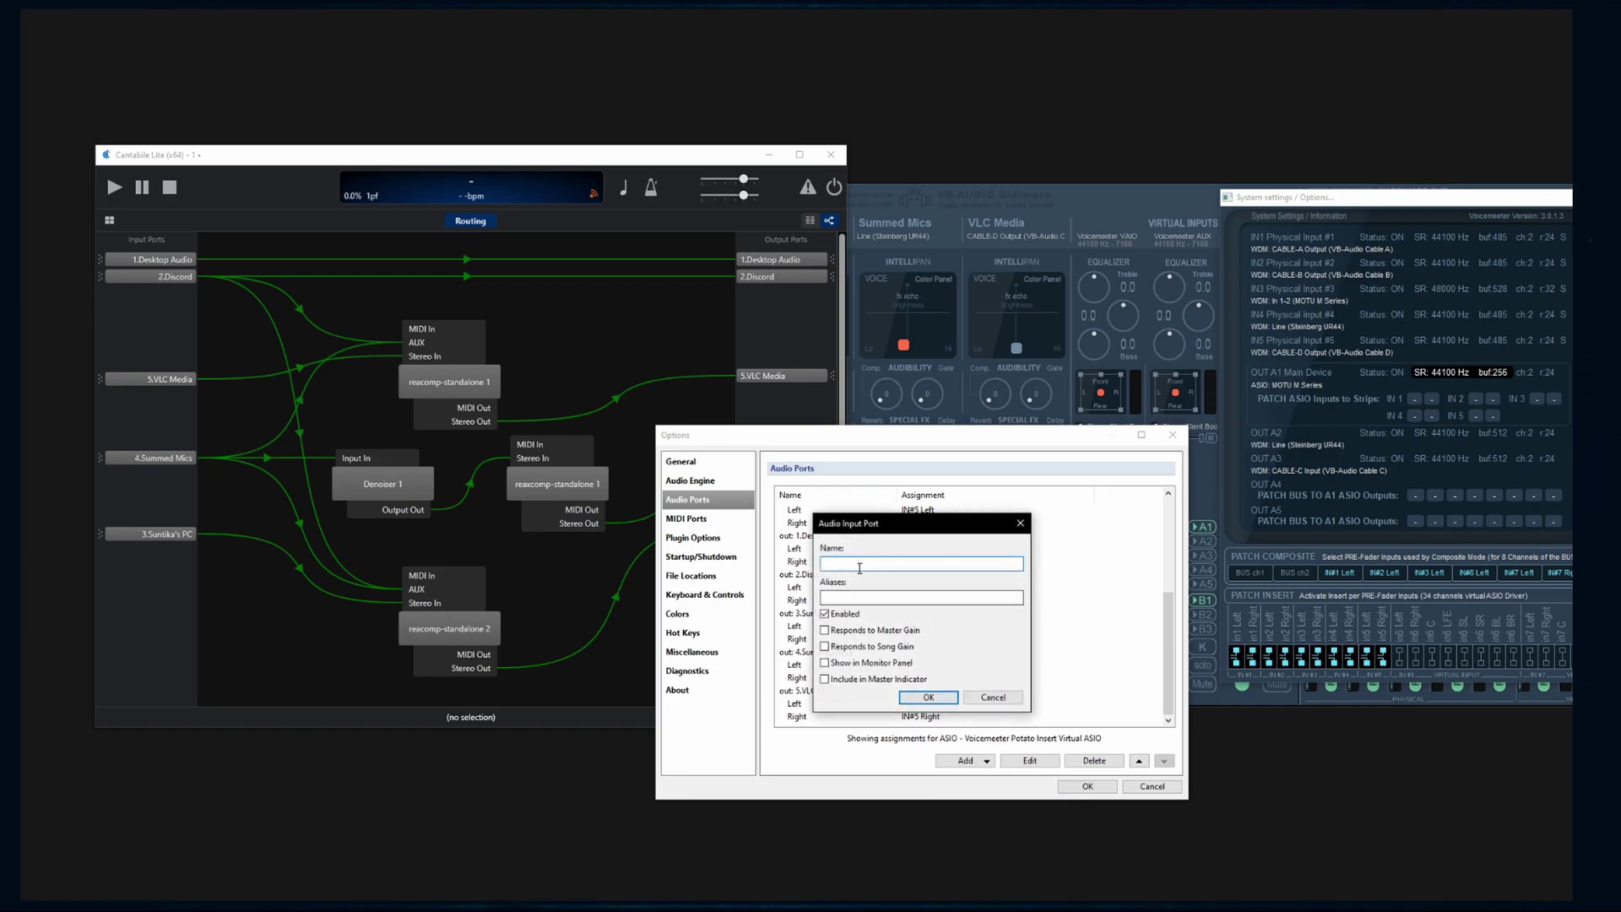
pyautogui.write('asdasdasd')
pyautogui.click(928, 698)
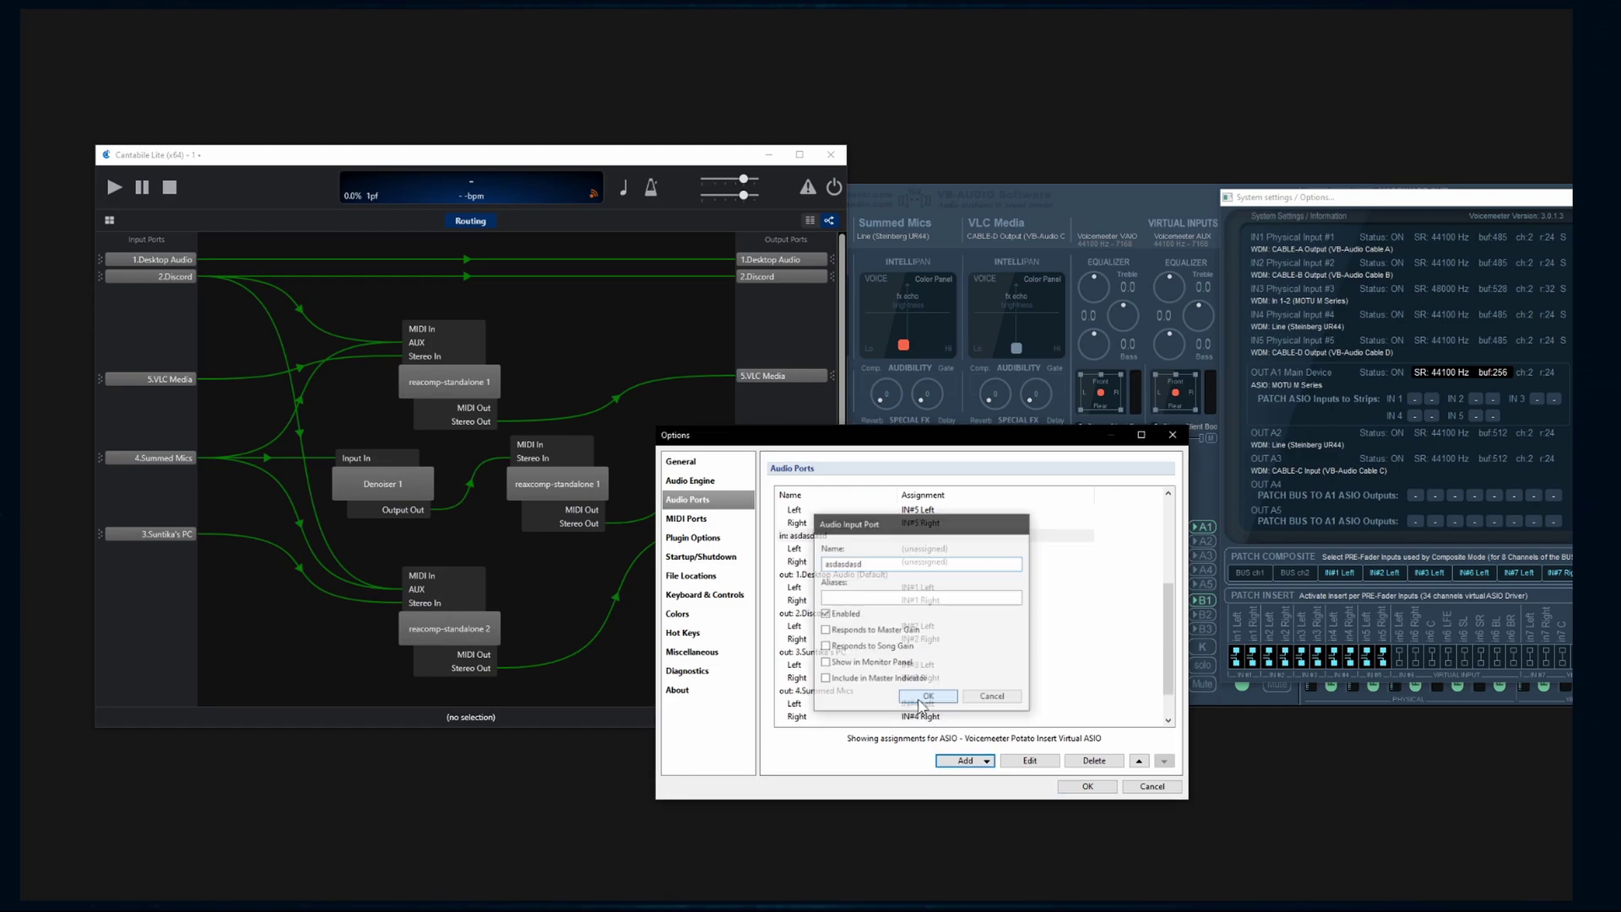
pyautogui.scroll(3, 929, 654)
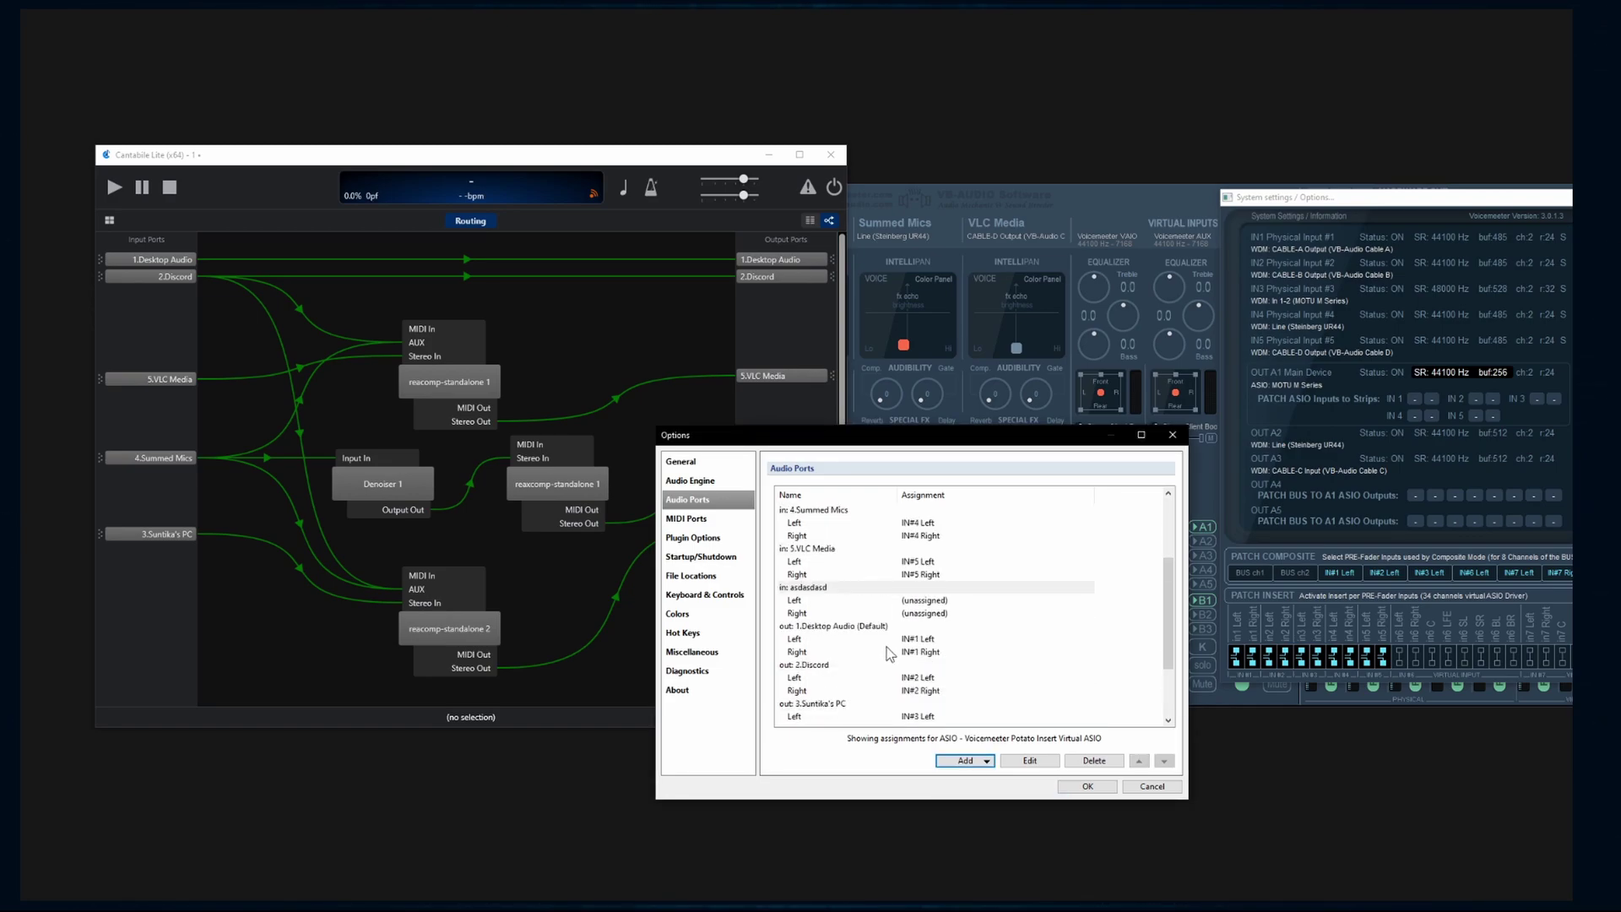
pyautogui.click(900, 600)
pyautogui.press('Down')
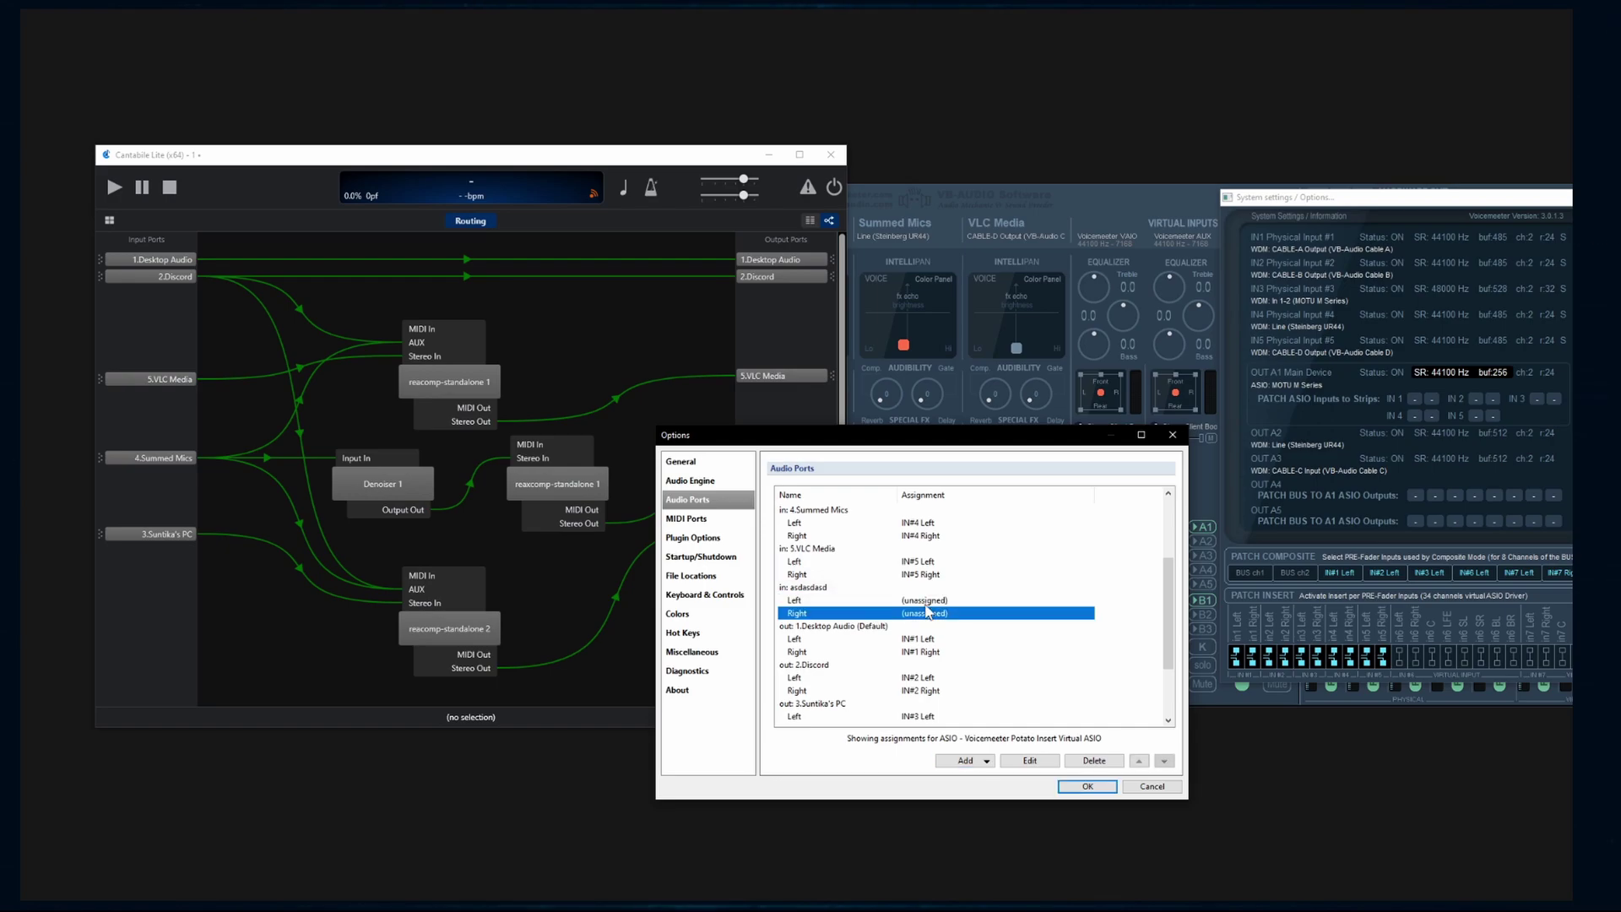
pyautogui.click(898, 600)
pyautogui.click(898, 587)
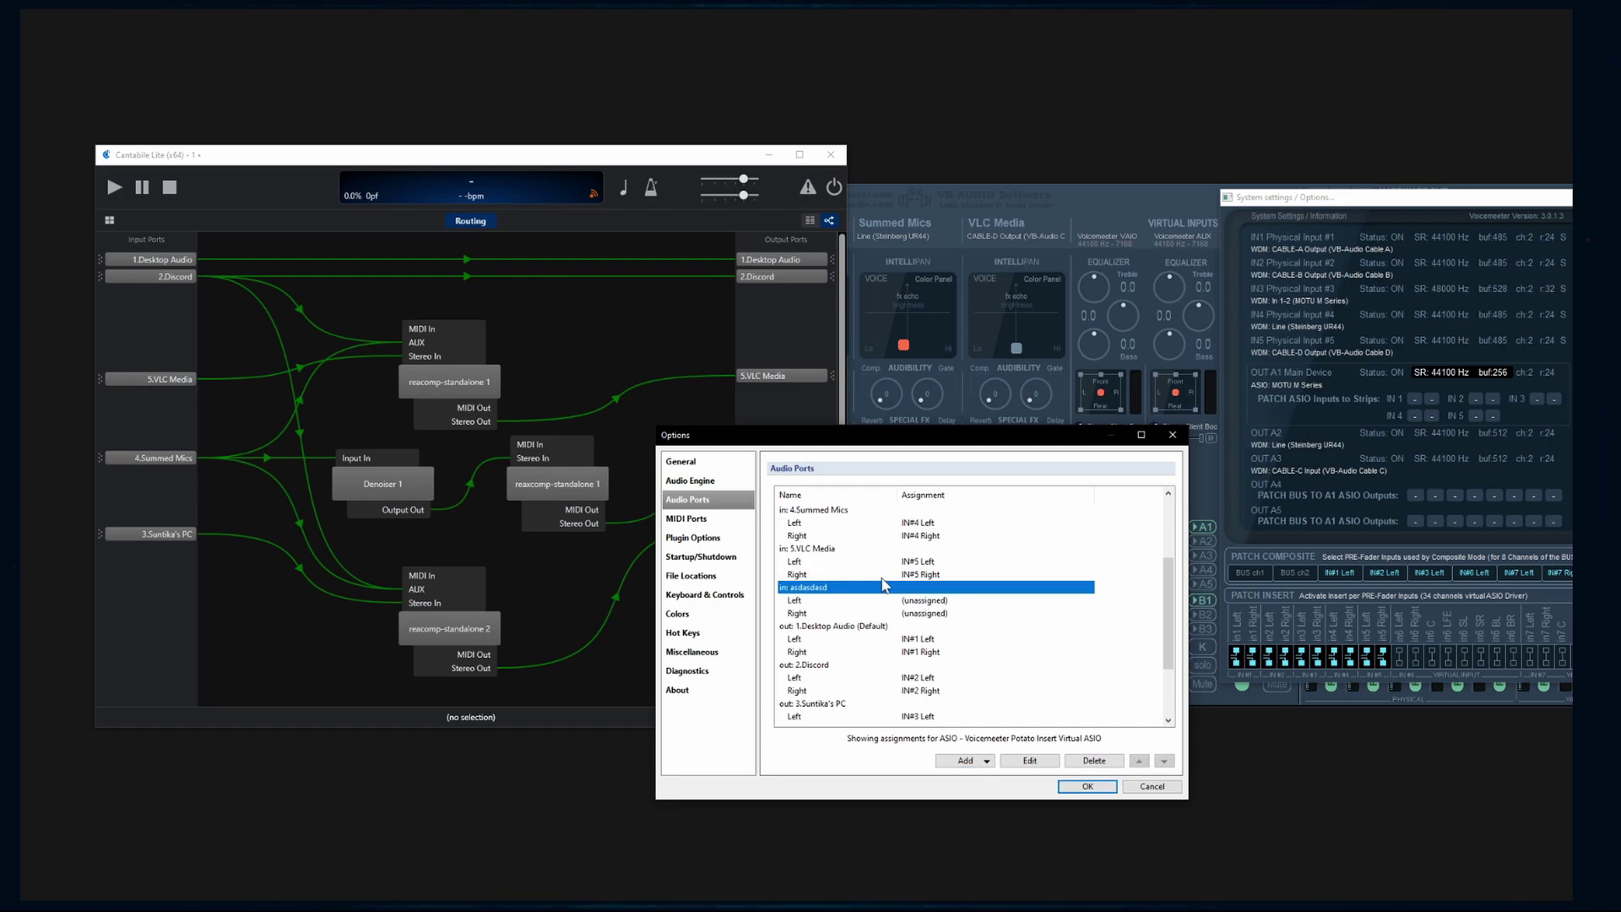
pyautogui.press('Delete')
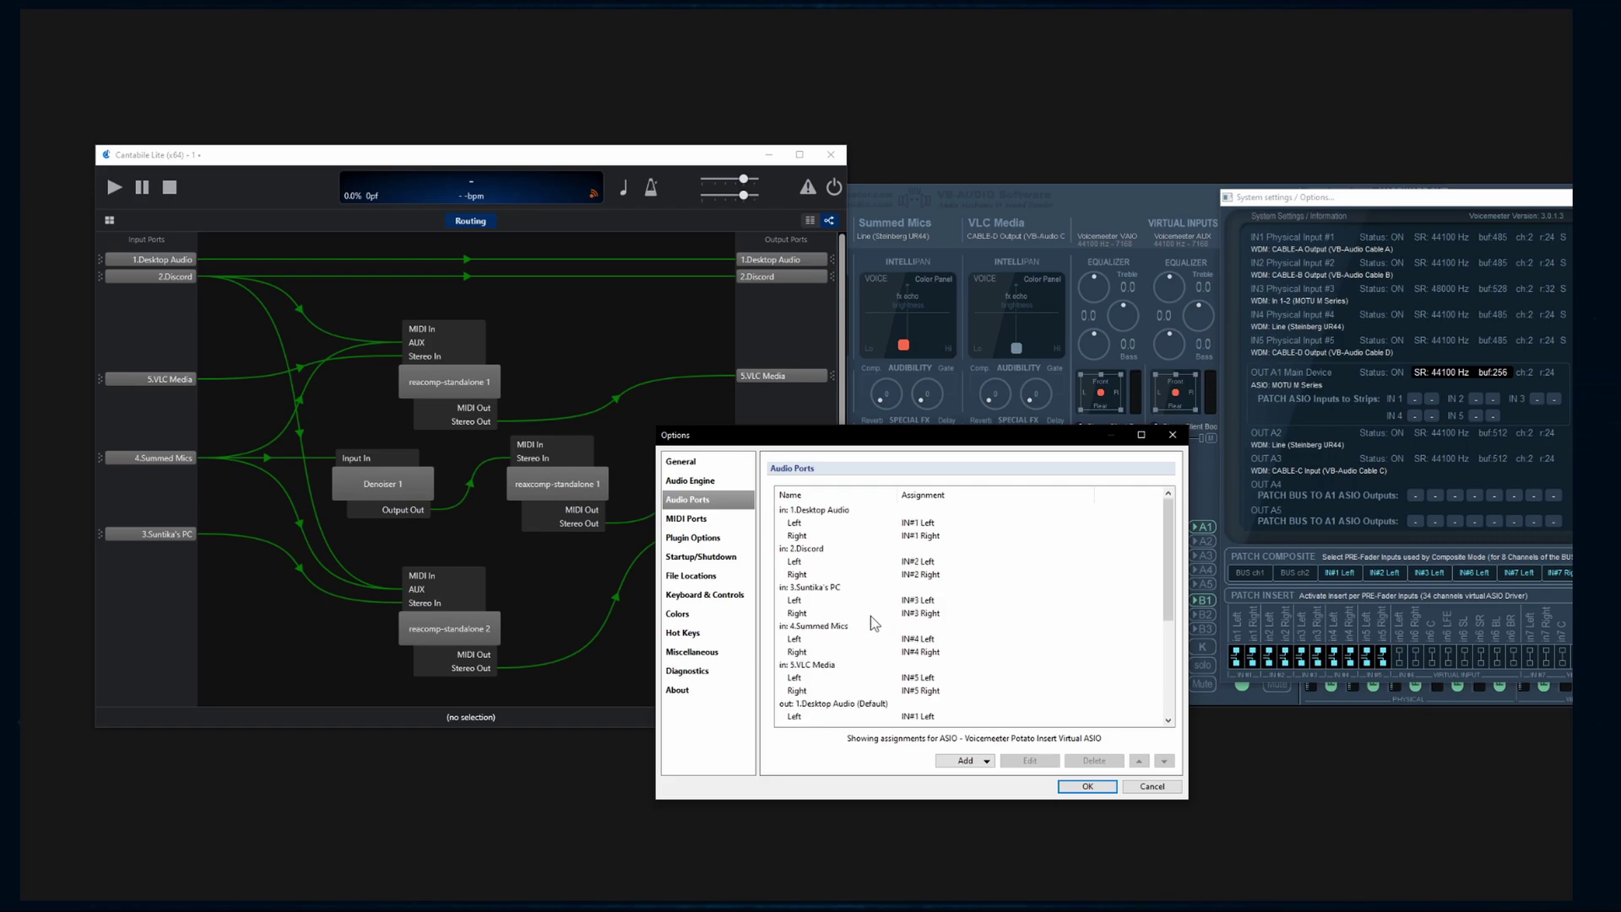
# Step: Assign the 4.Summed Mics left channel to IN#4 Left and confirm with OK
pyautogui.click(849, 626)
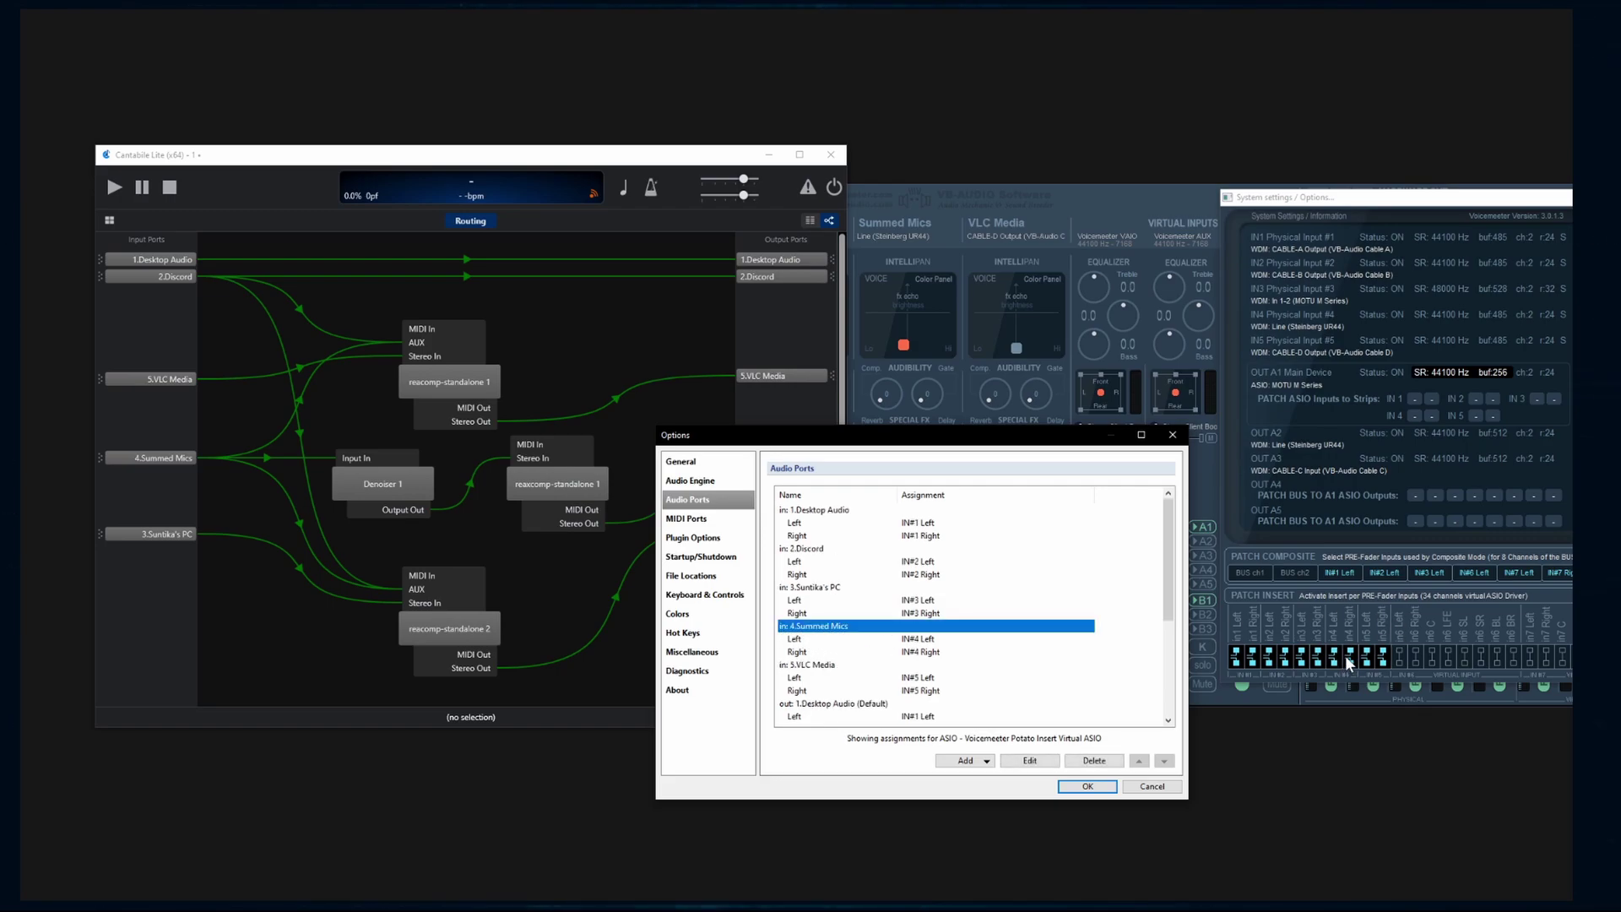
pyautogui.click(918, 642)
pyautogui.click(919, 654)
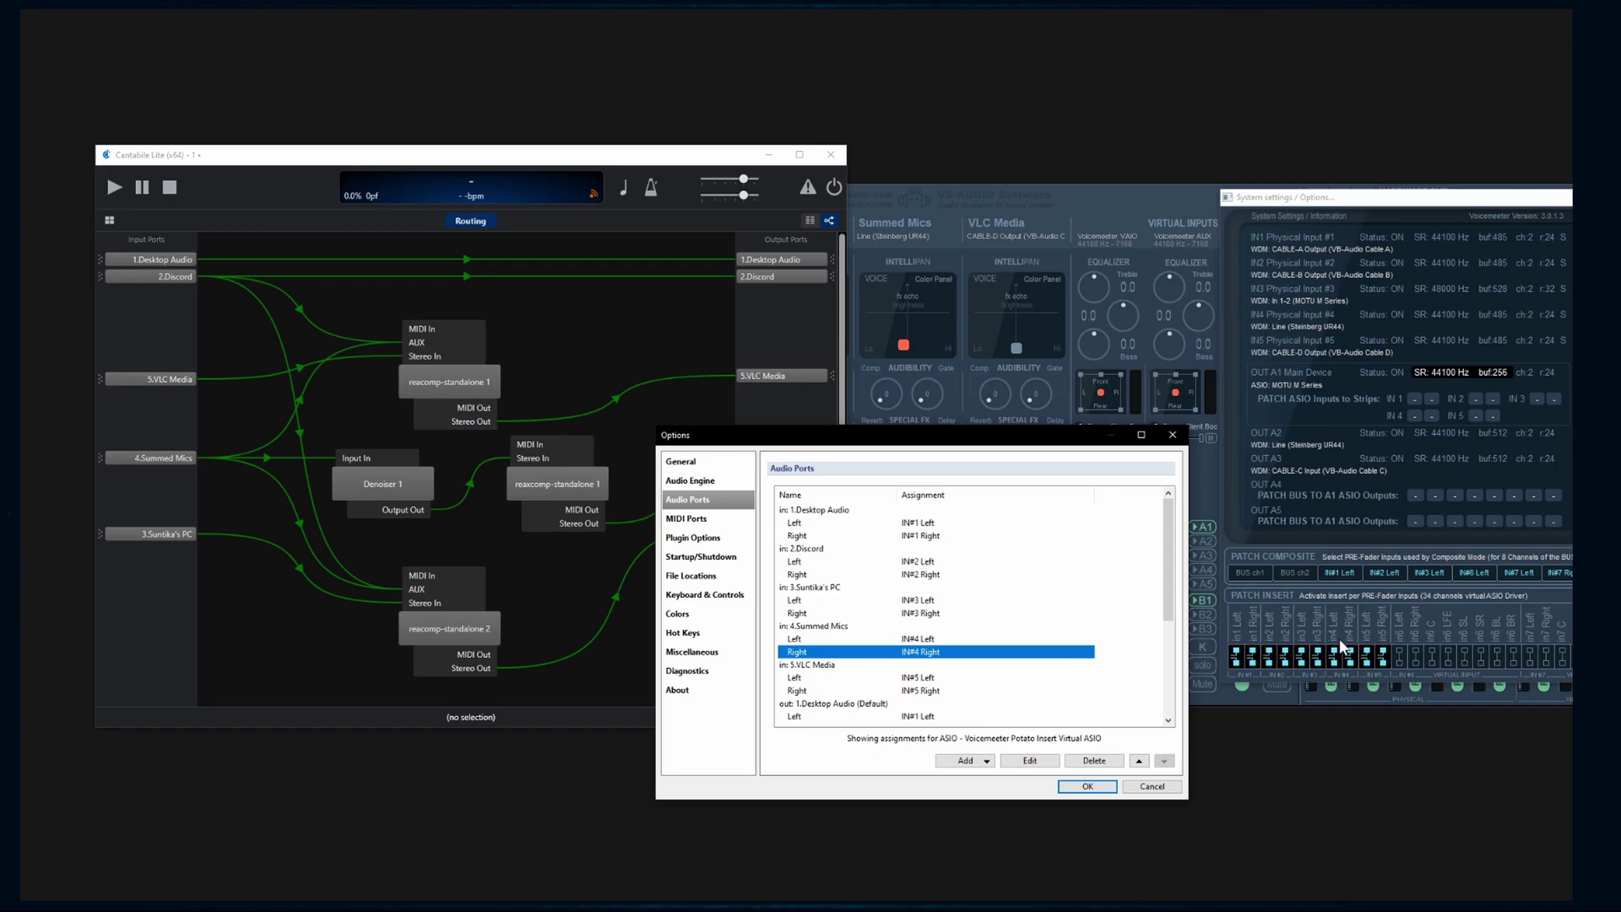
pyautogui.doubleClick(920, 639)
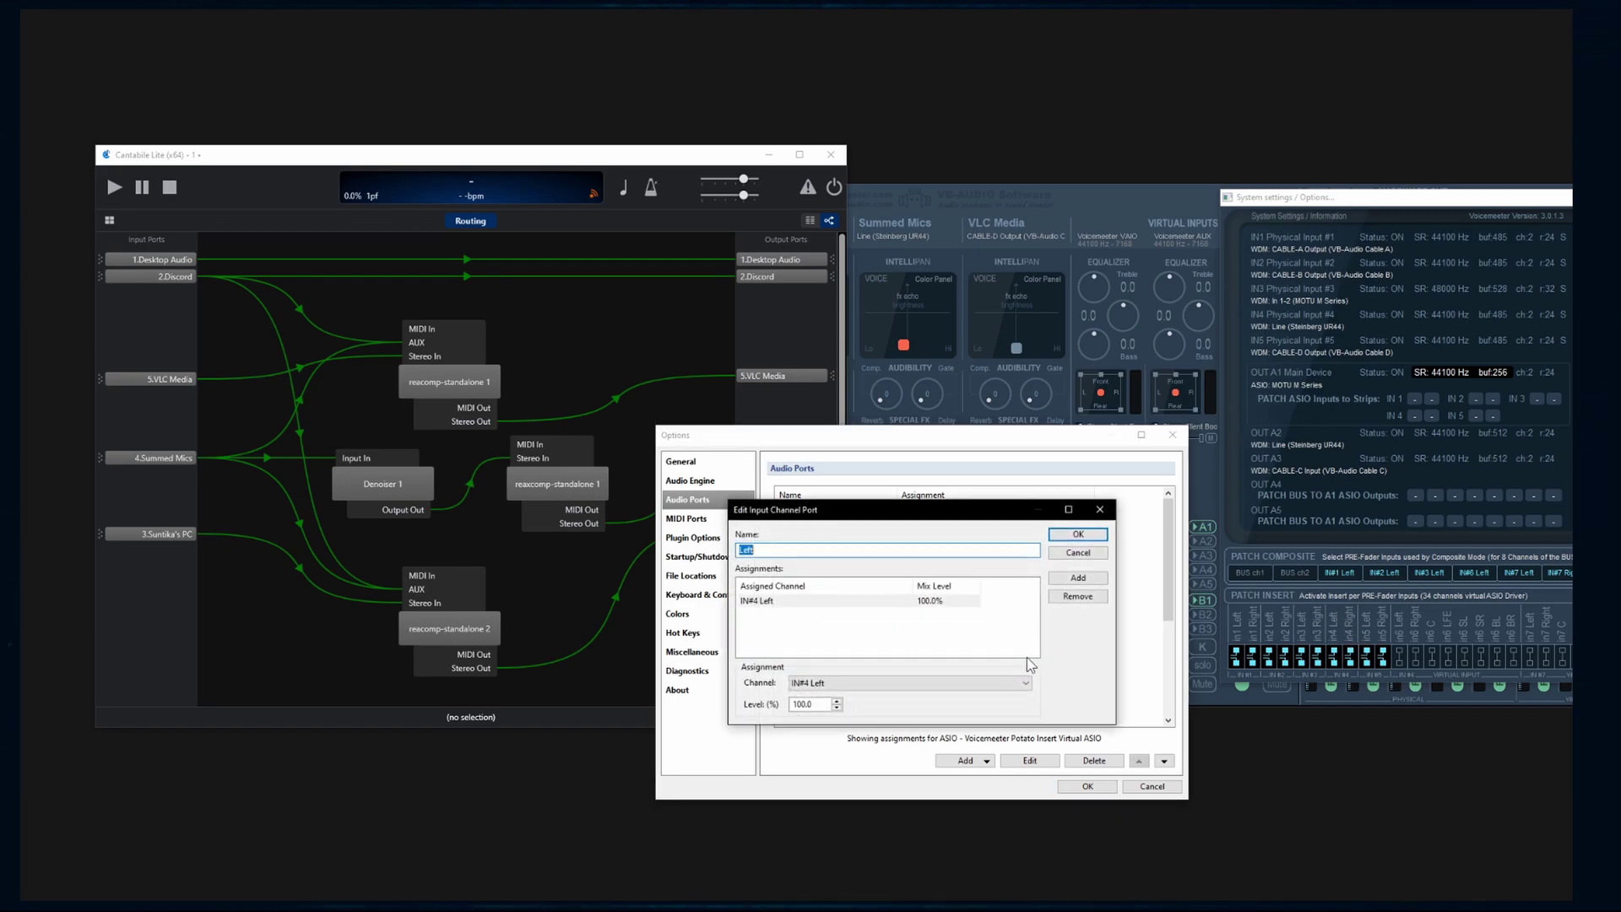
pyautogui.click(833, 684)
pyautogui.click(999, 395)
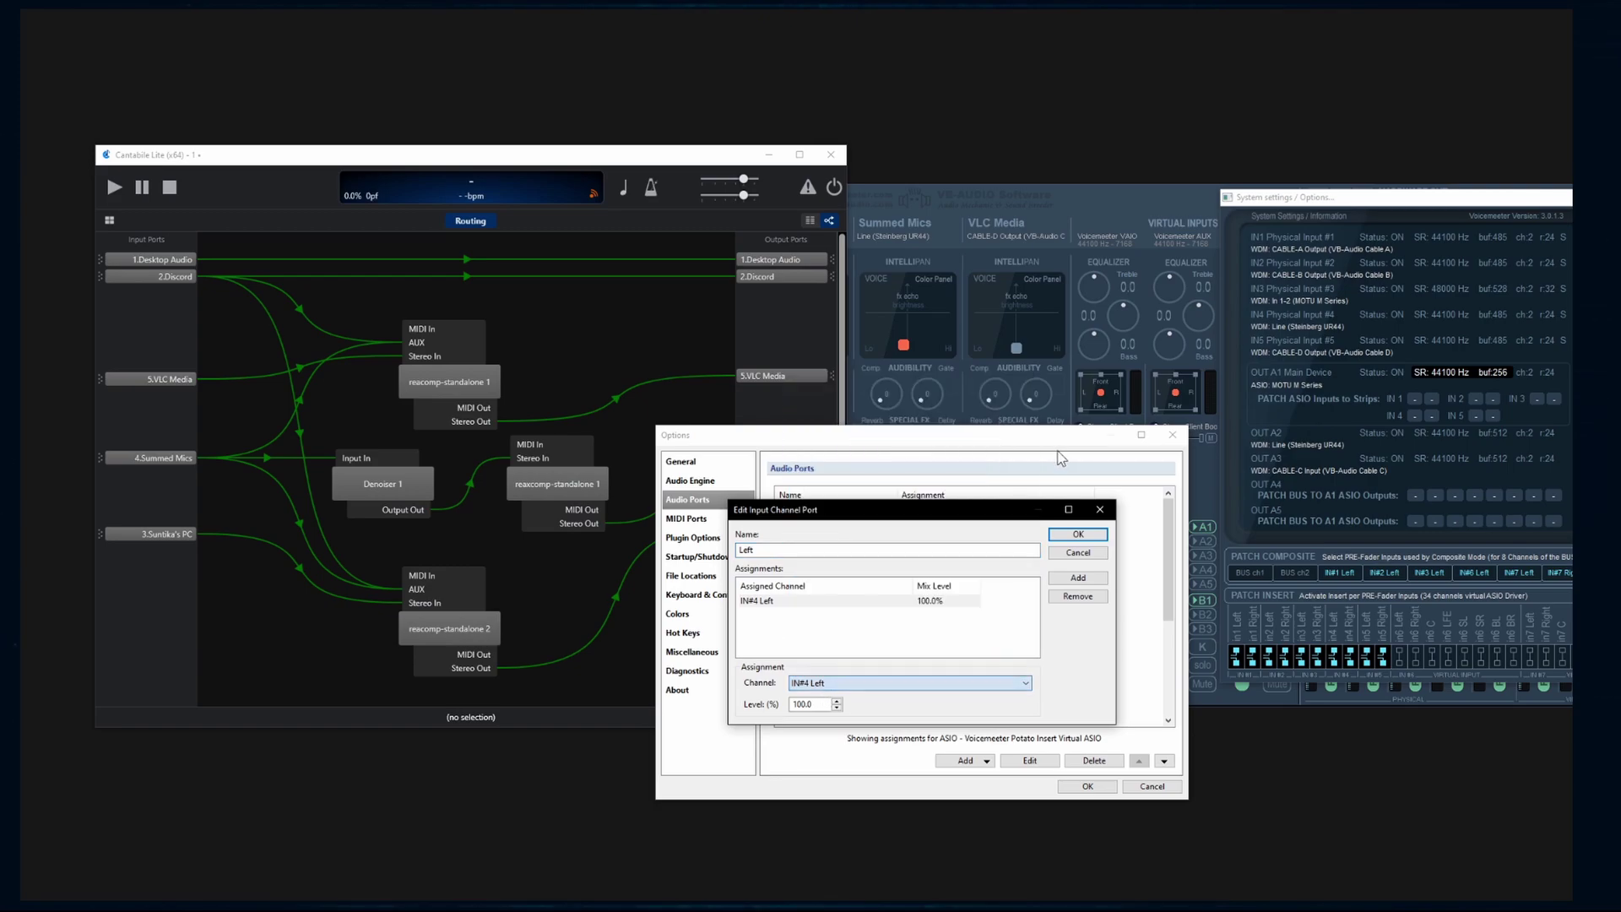
pyautogui.click(1094, 543)
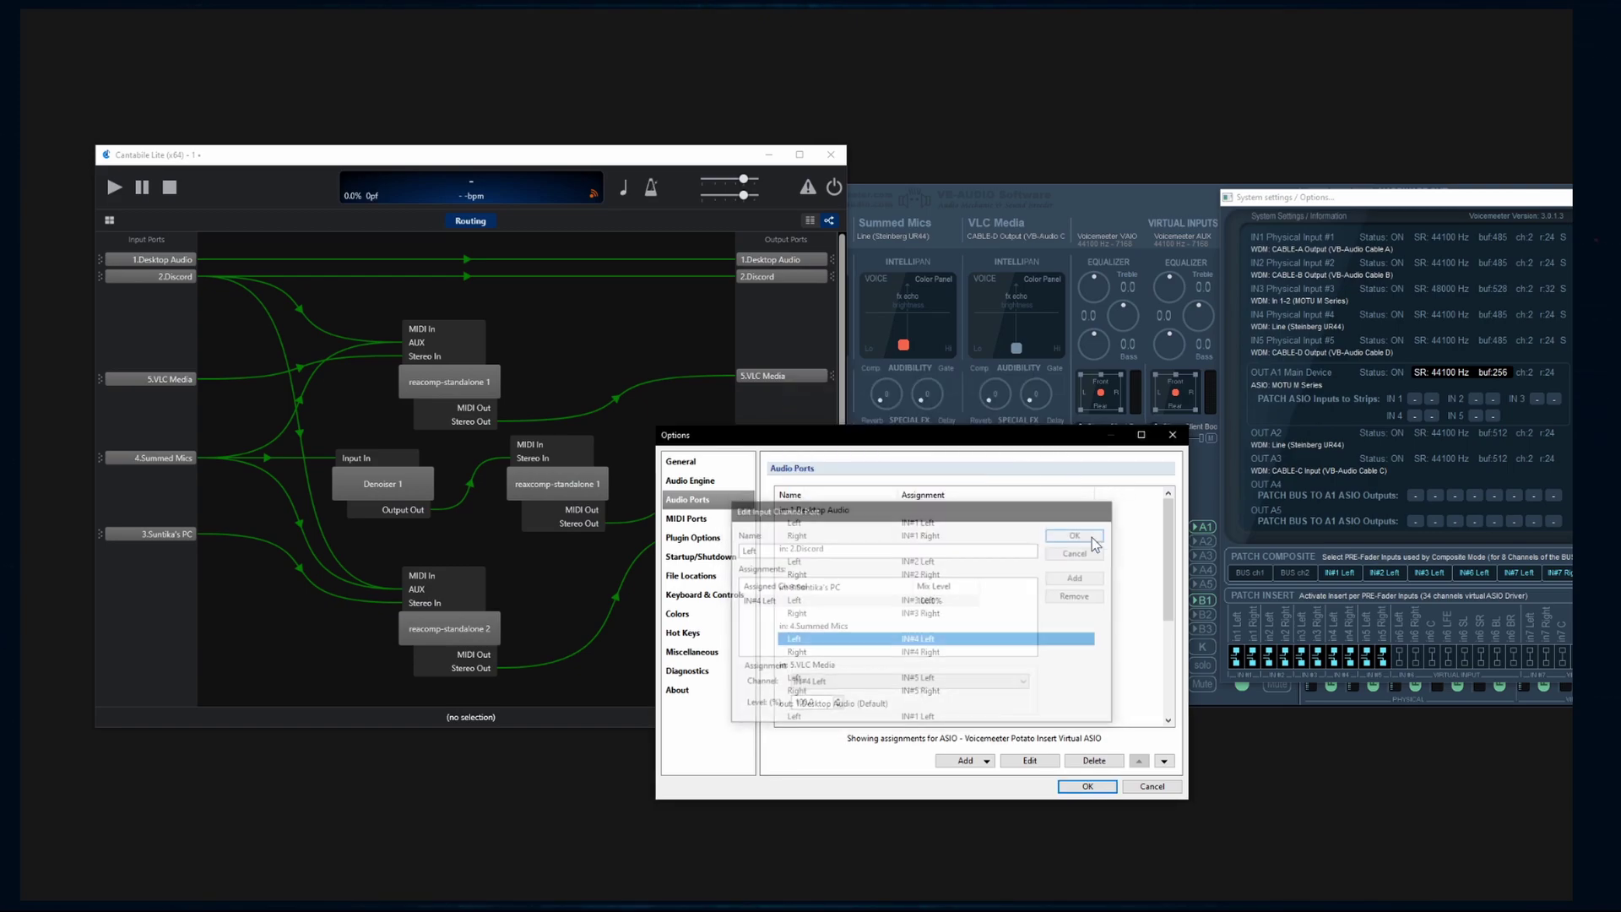
# Step: Scroll the Audio Ports list down to the output port assignments
pyautogui.click(920, 654)
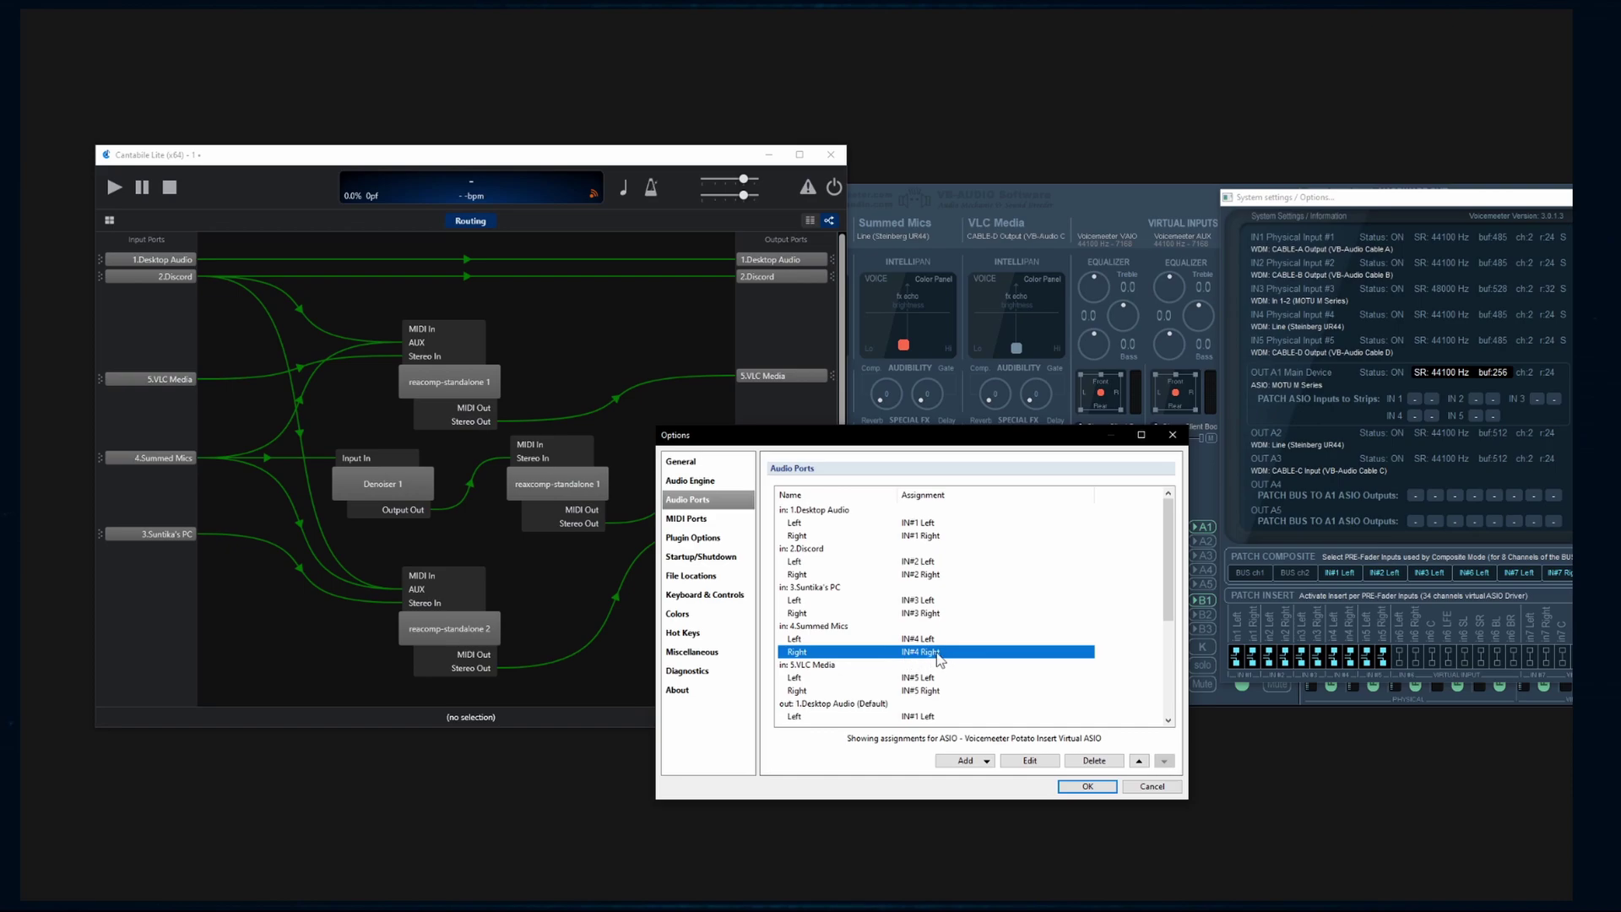
pyautogui.press('Up')
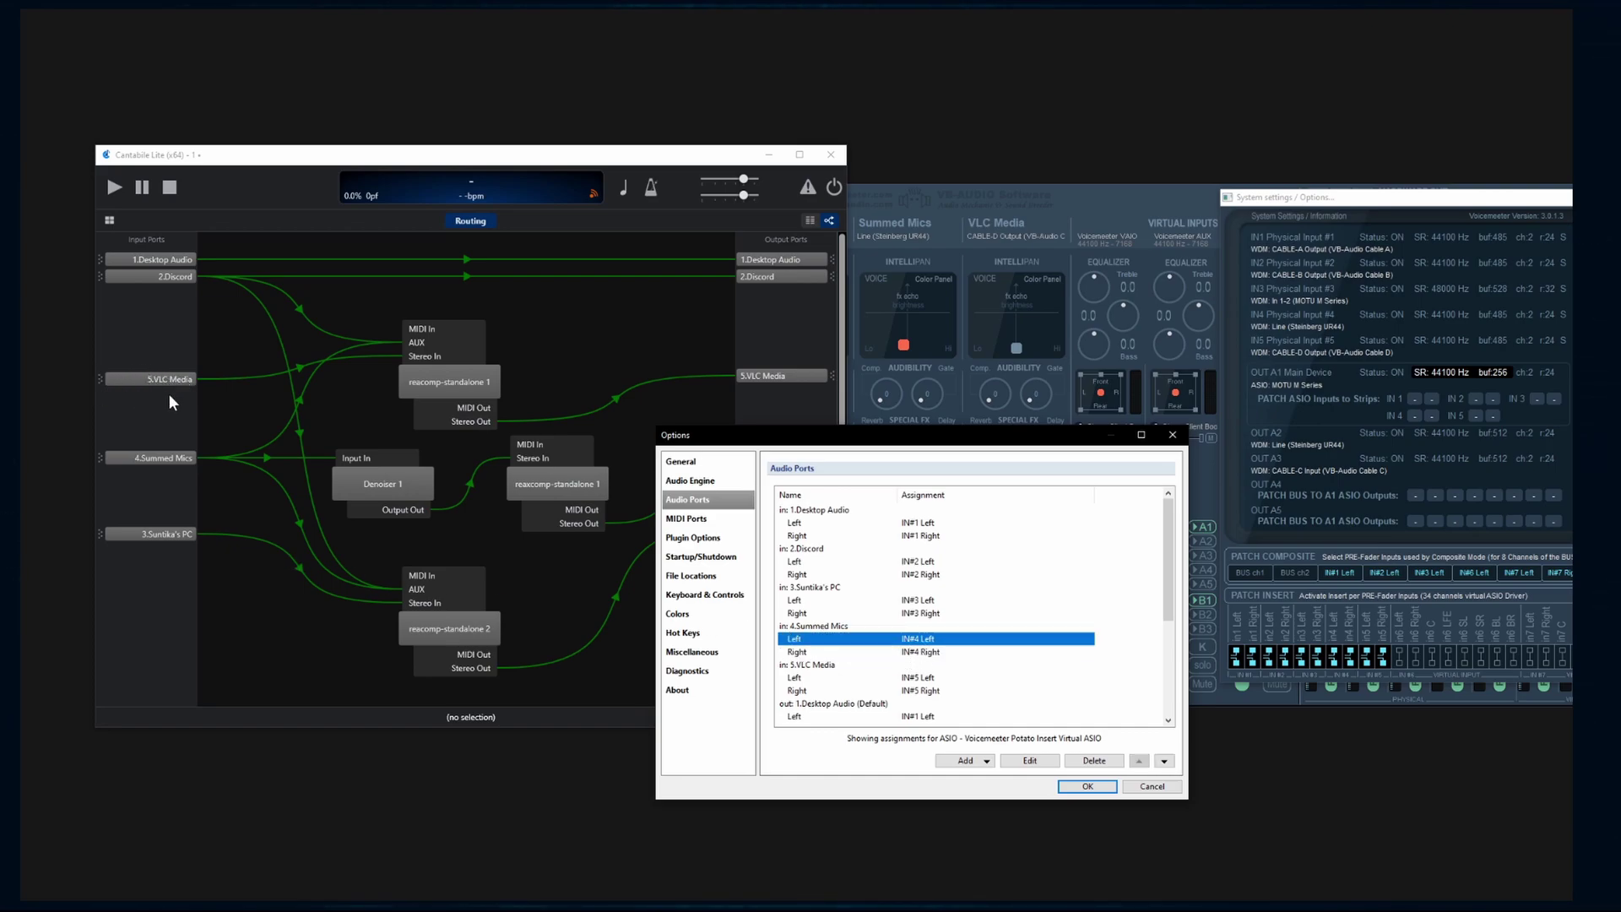
pyautogui.click(793, 555)
pyautogui.scroll(-4, 929, 591)
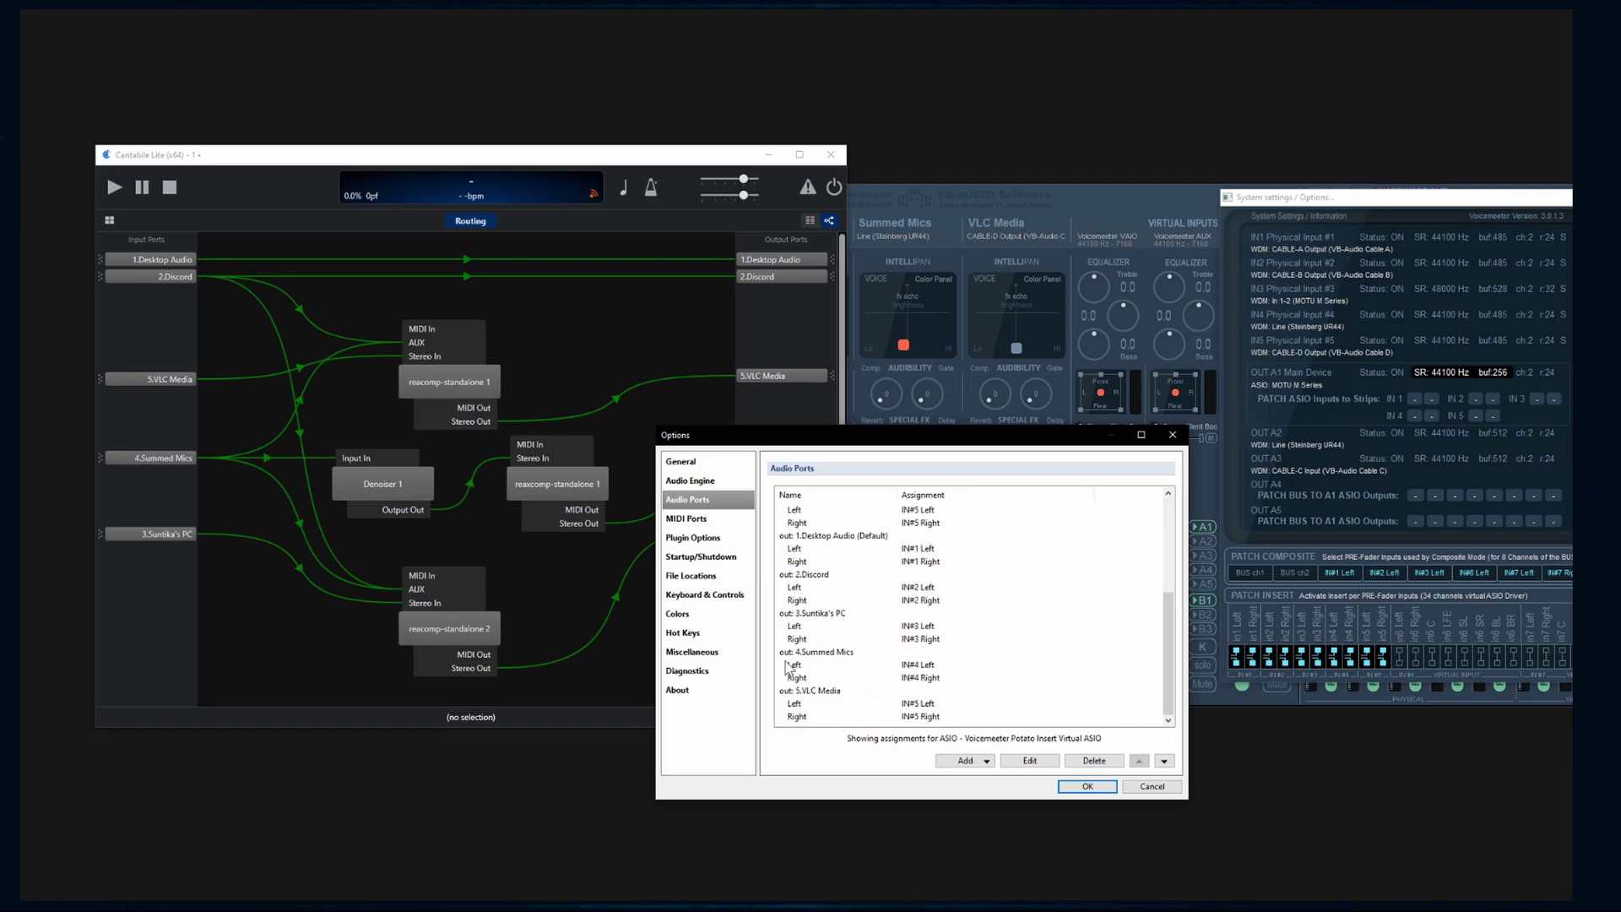
# Step: Save and close the Audio Ports options
pyautogui.moveTo(857, 444); pyautogui.dragTo(882, 539)
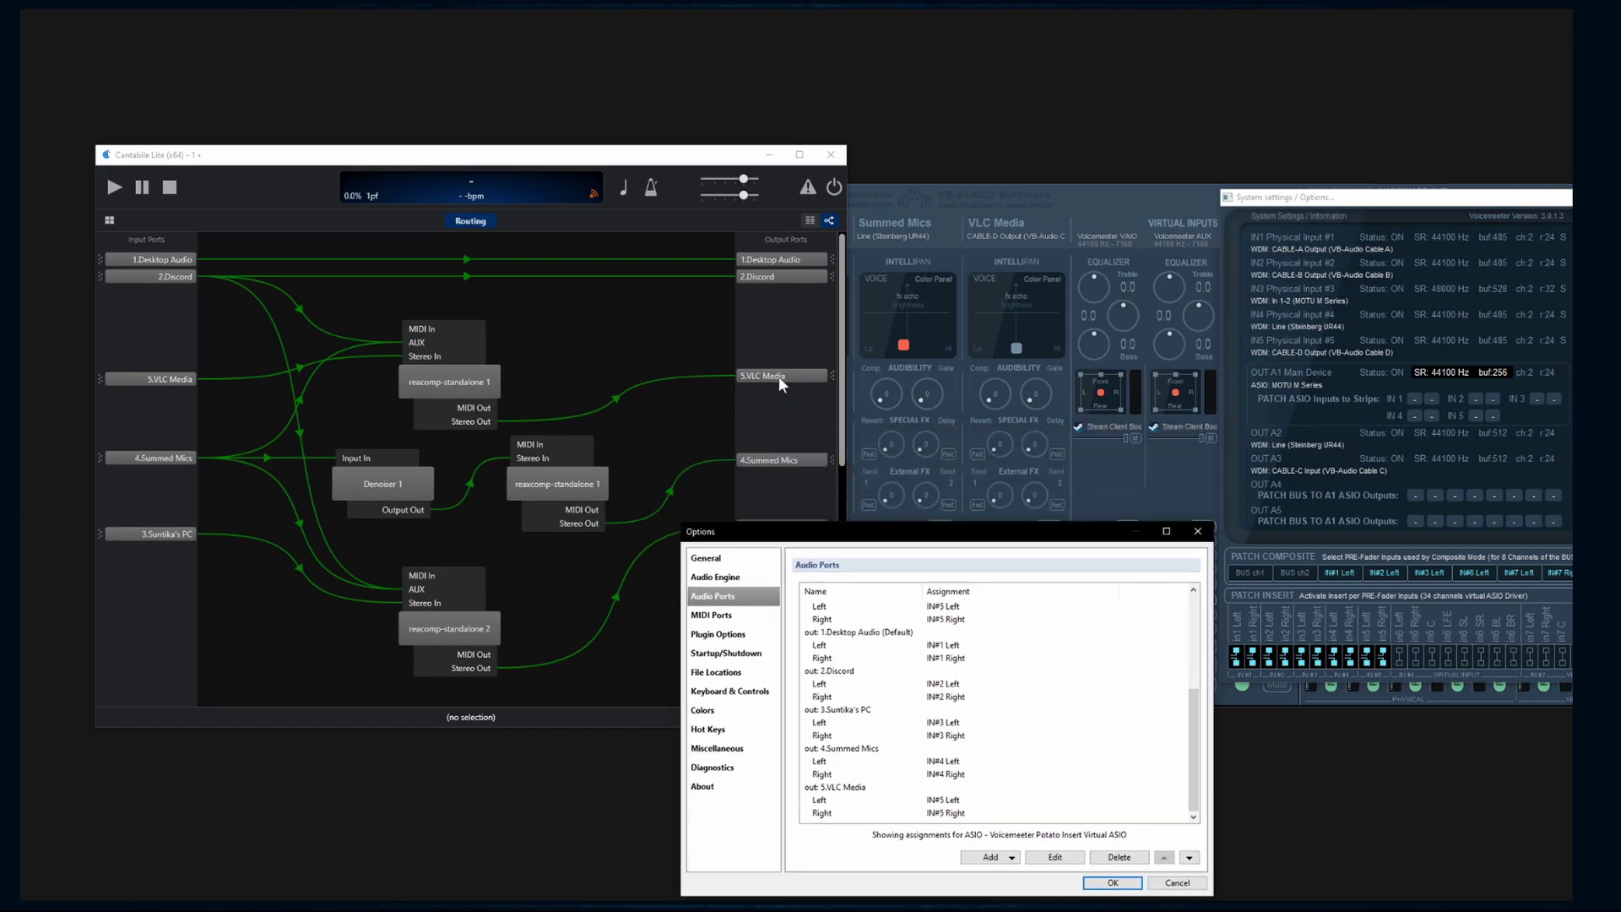
pyautogui.moveTo(1068, 524); pyautogui.dragTo(941, 381)
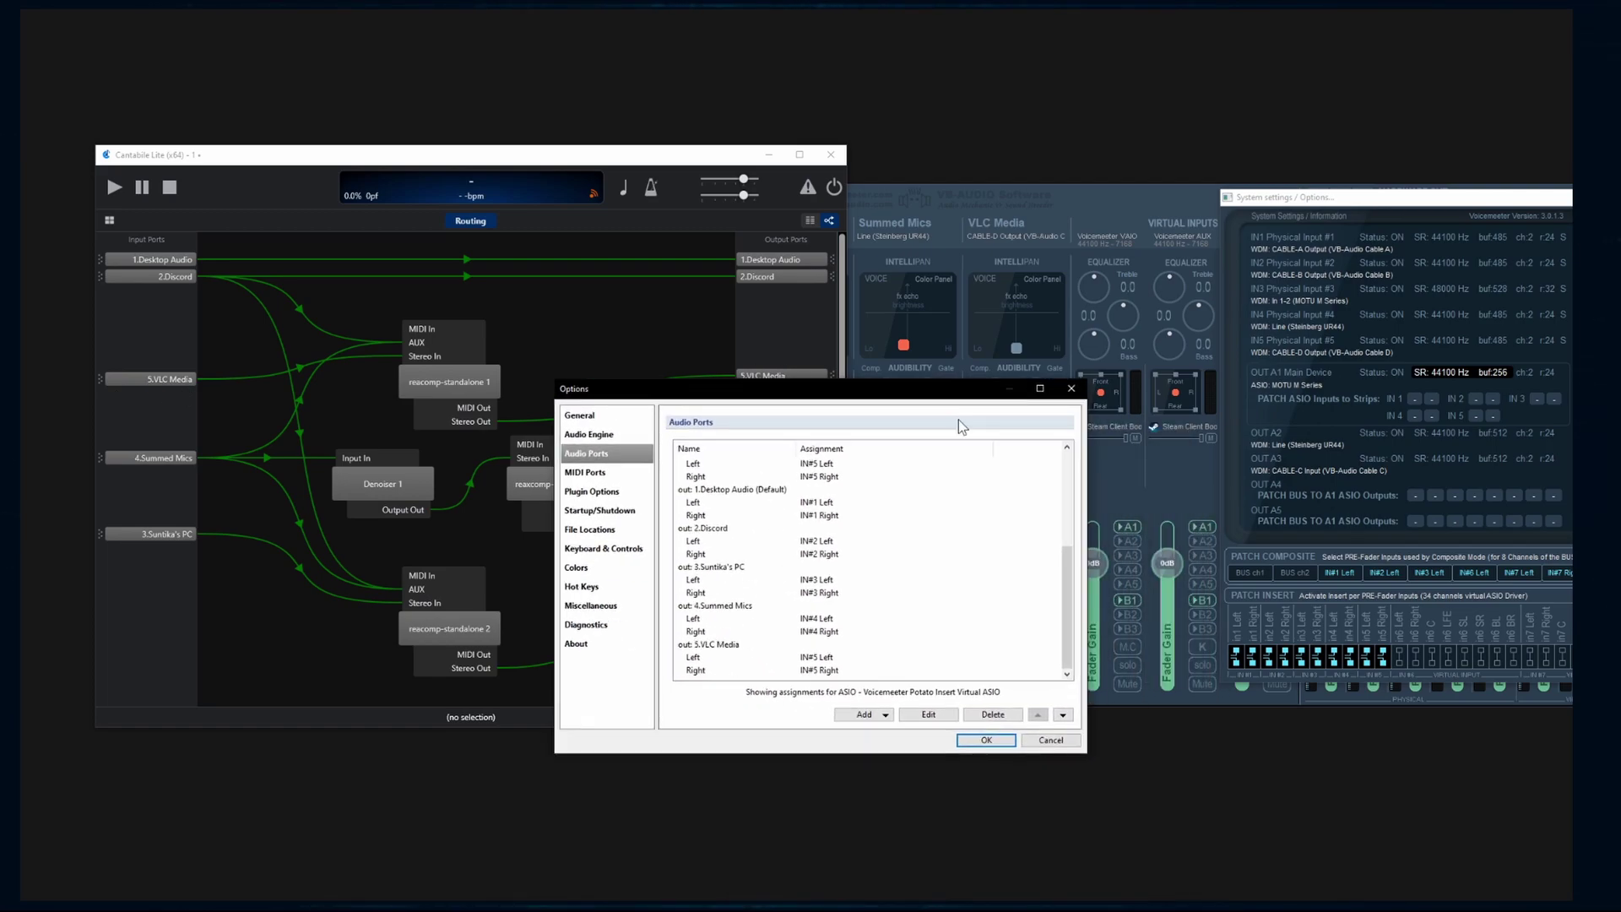
pyautogui.click(996, 741)
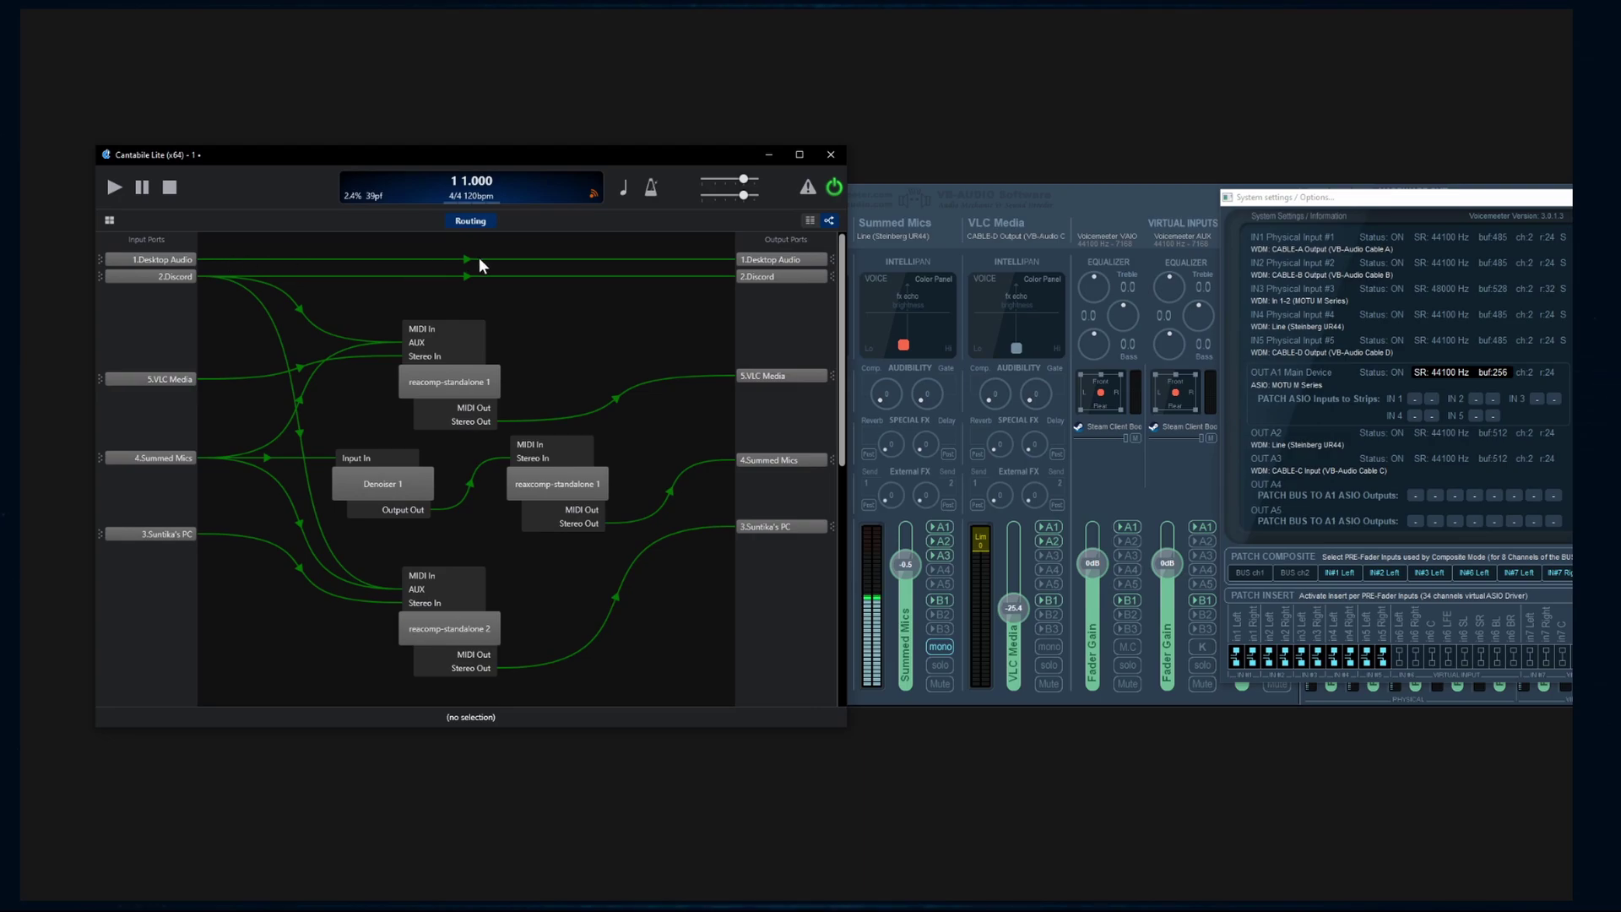
# Step: Replace the old Desktop Audio route with a new wire from input 1.Desktop Audio to output 1.Desktop Audio
pyautogui.moveTo(148, 264); pyautogui.dragTo(103, 277)
pyautogui.click(378, 263)
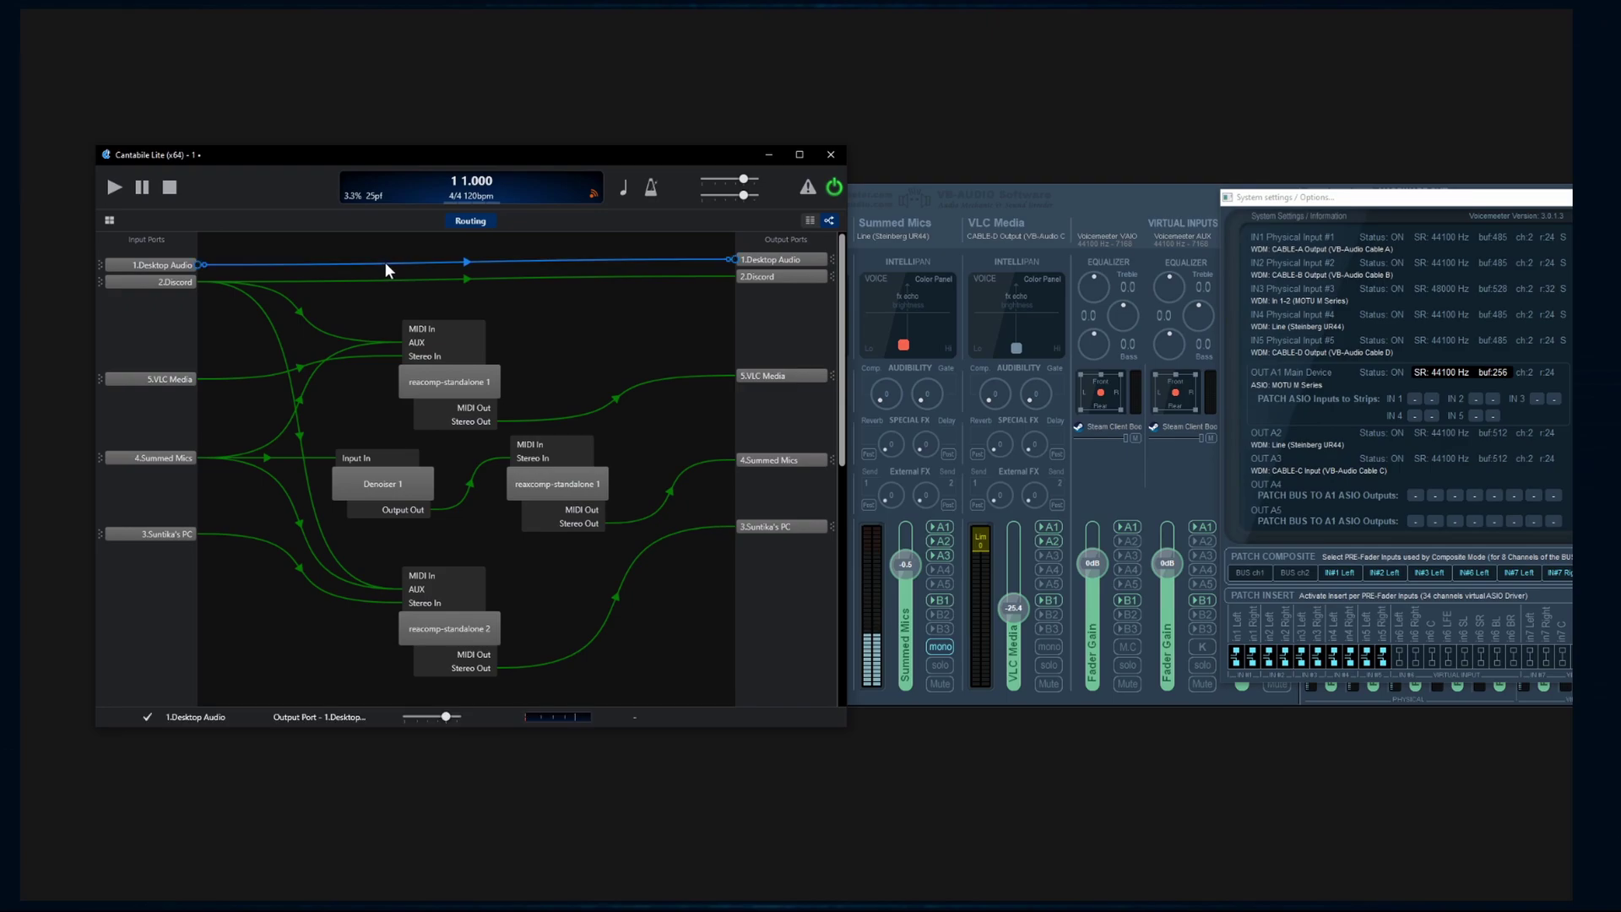
pyautogui.press('Delete')
pyautogui.moveTo(188, 263); pyautogui.dragTo(777, 259)
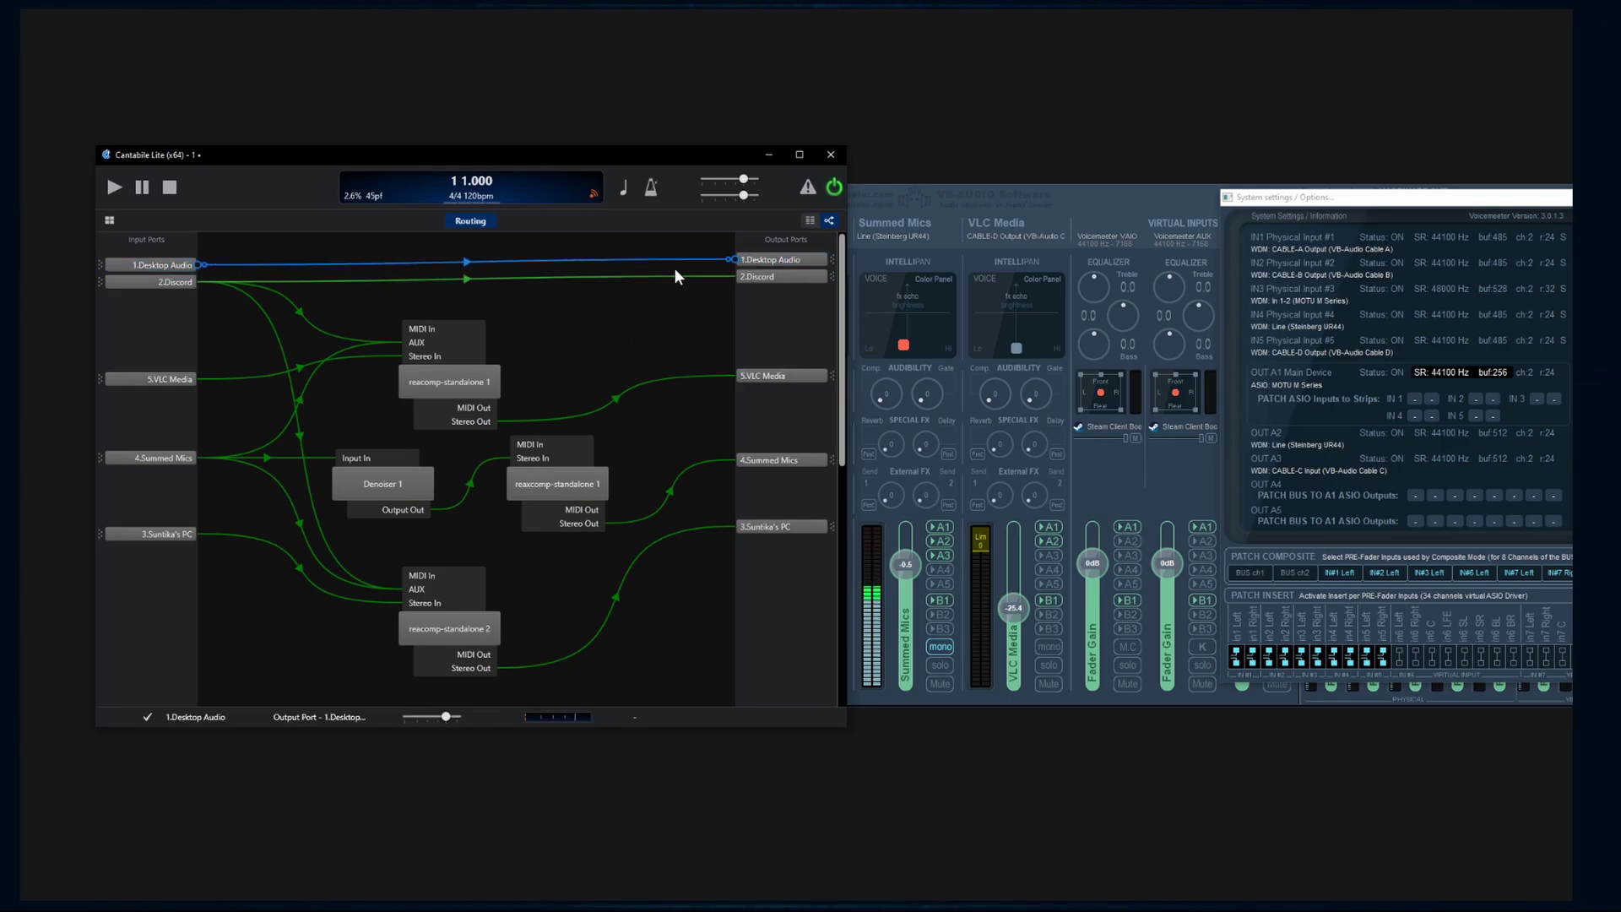
pyautogui.click(635, 294)
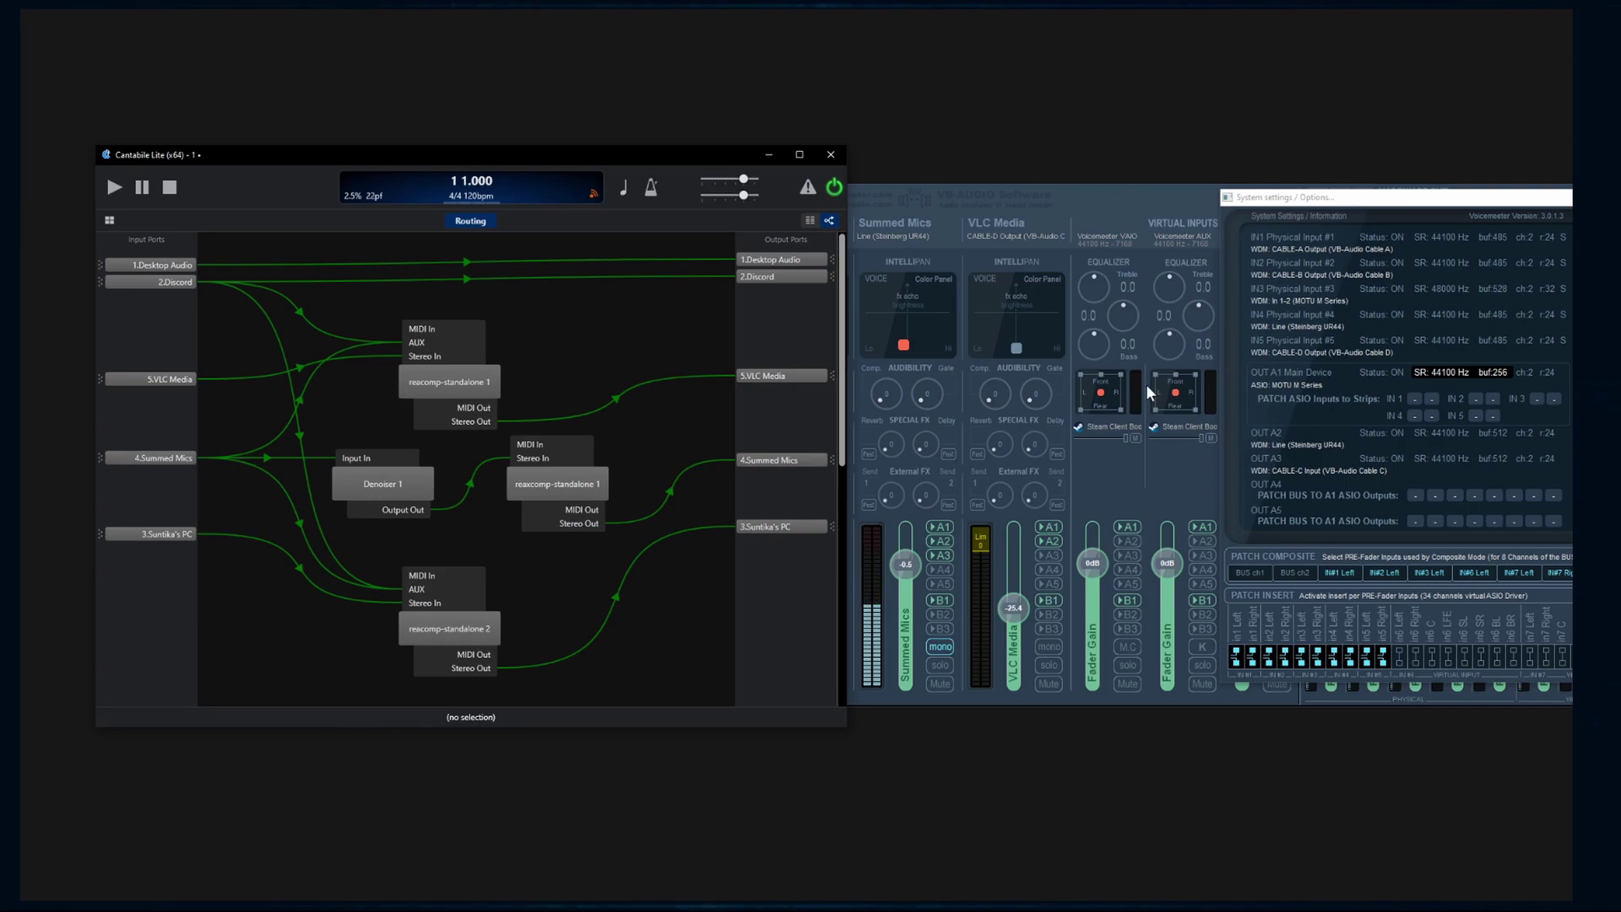
pyautogui.click(561, 261)
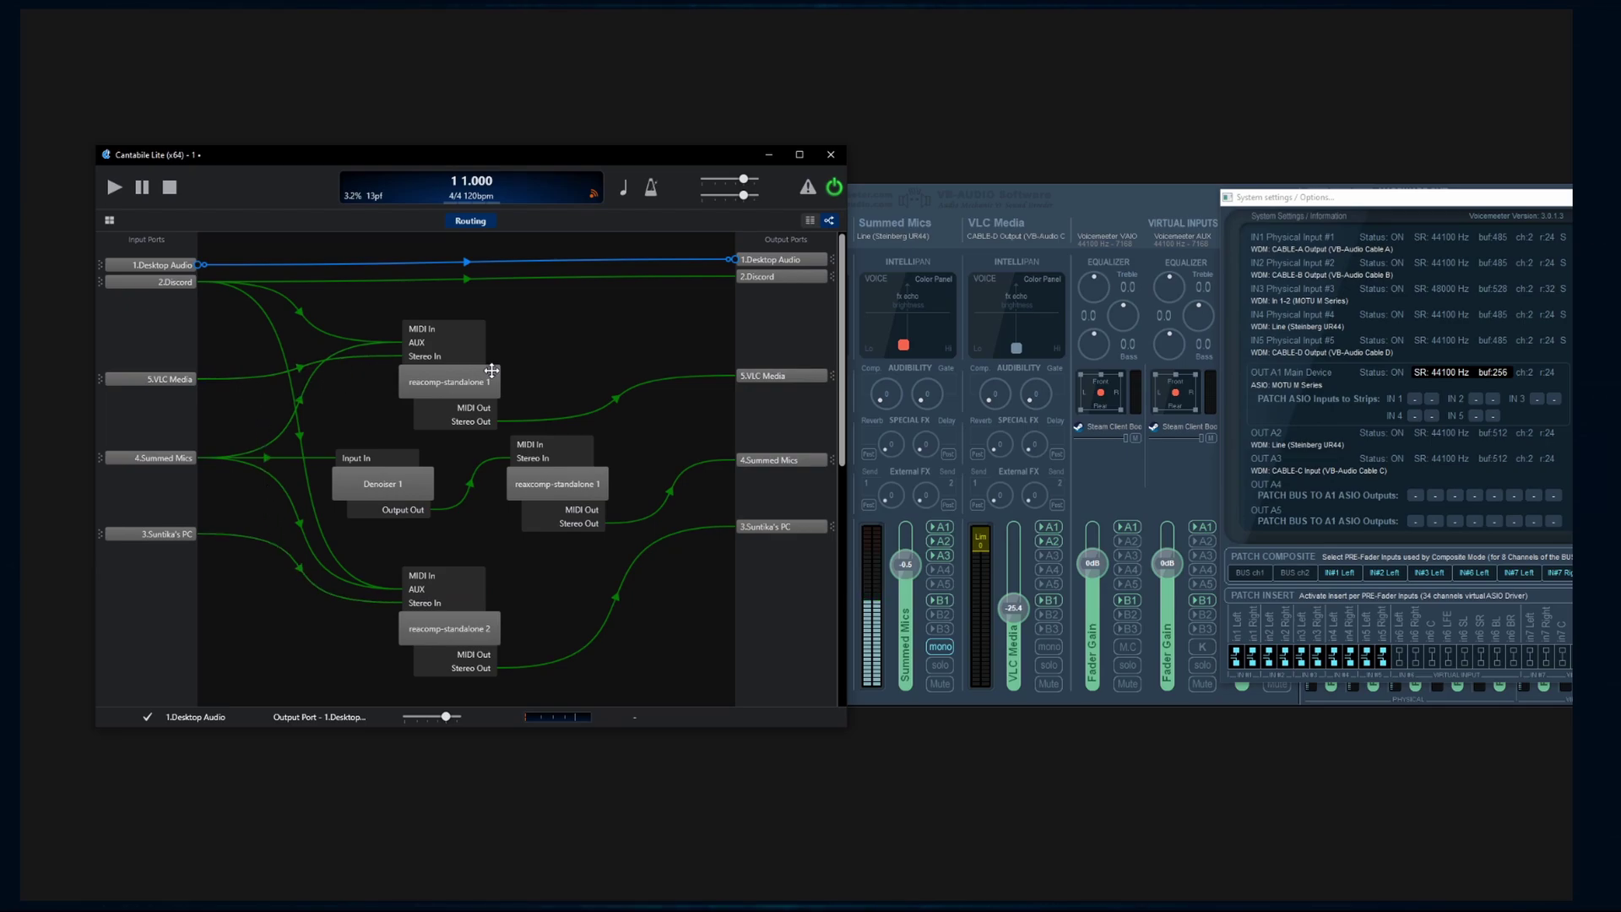
pyautogui.click(663, 323)
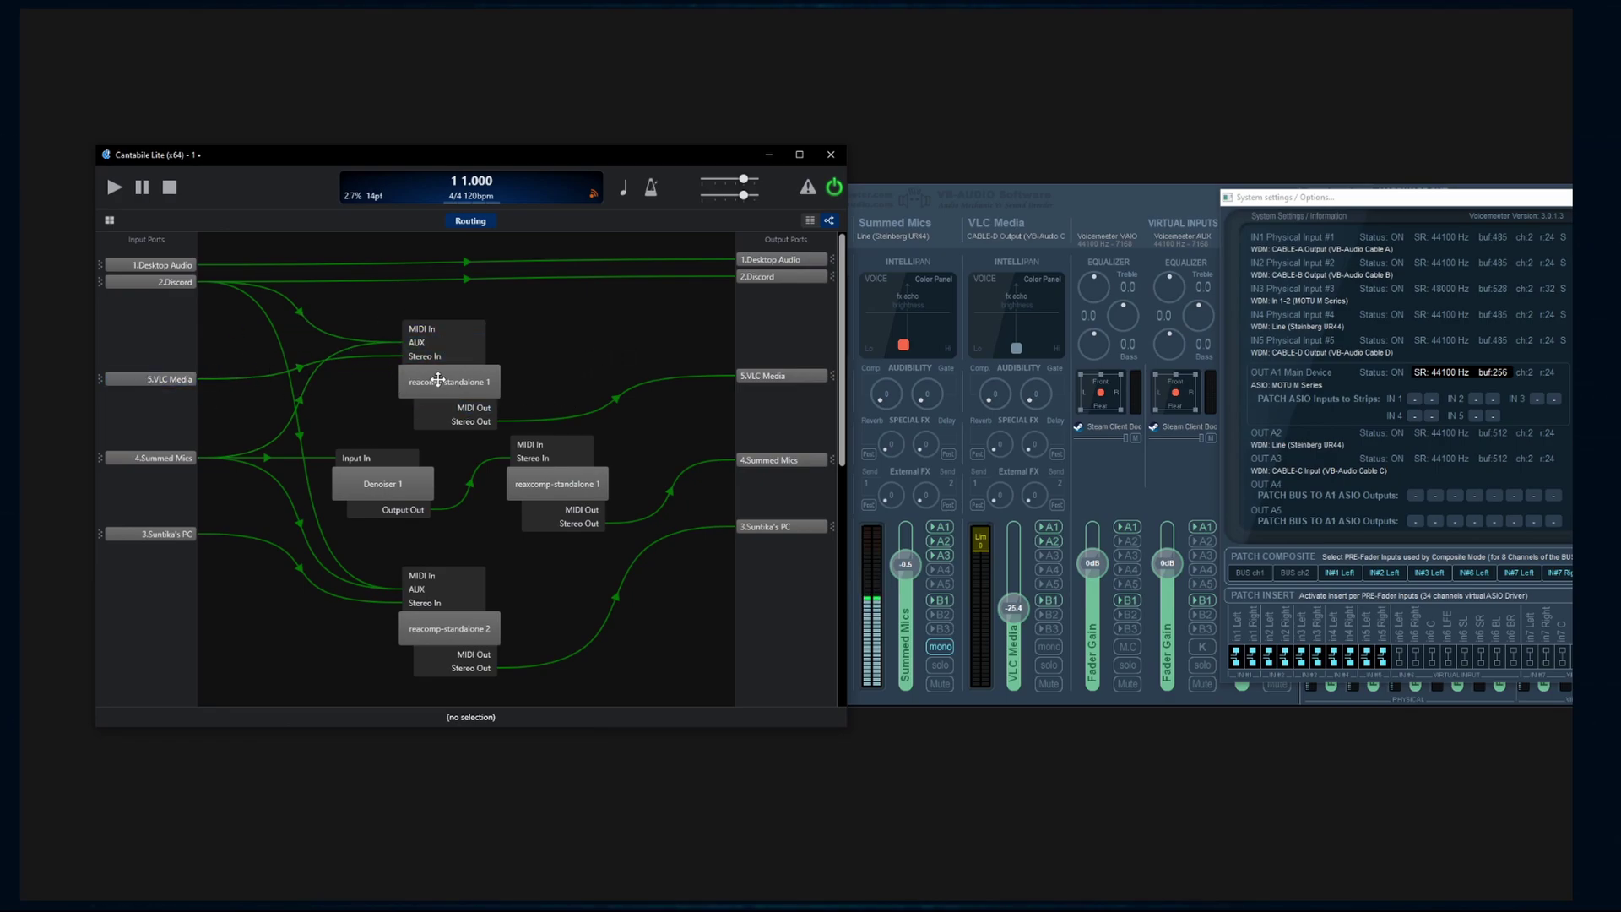
pyautogui.click(670, 381)
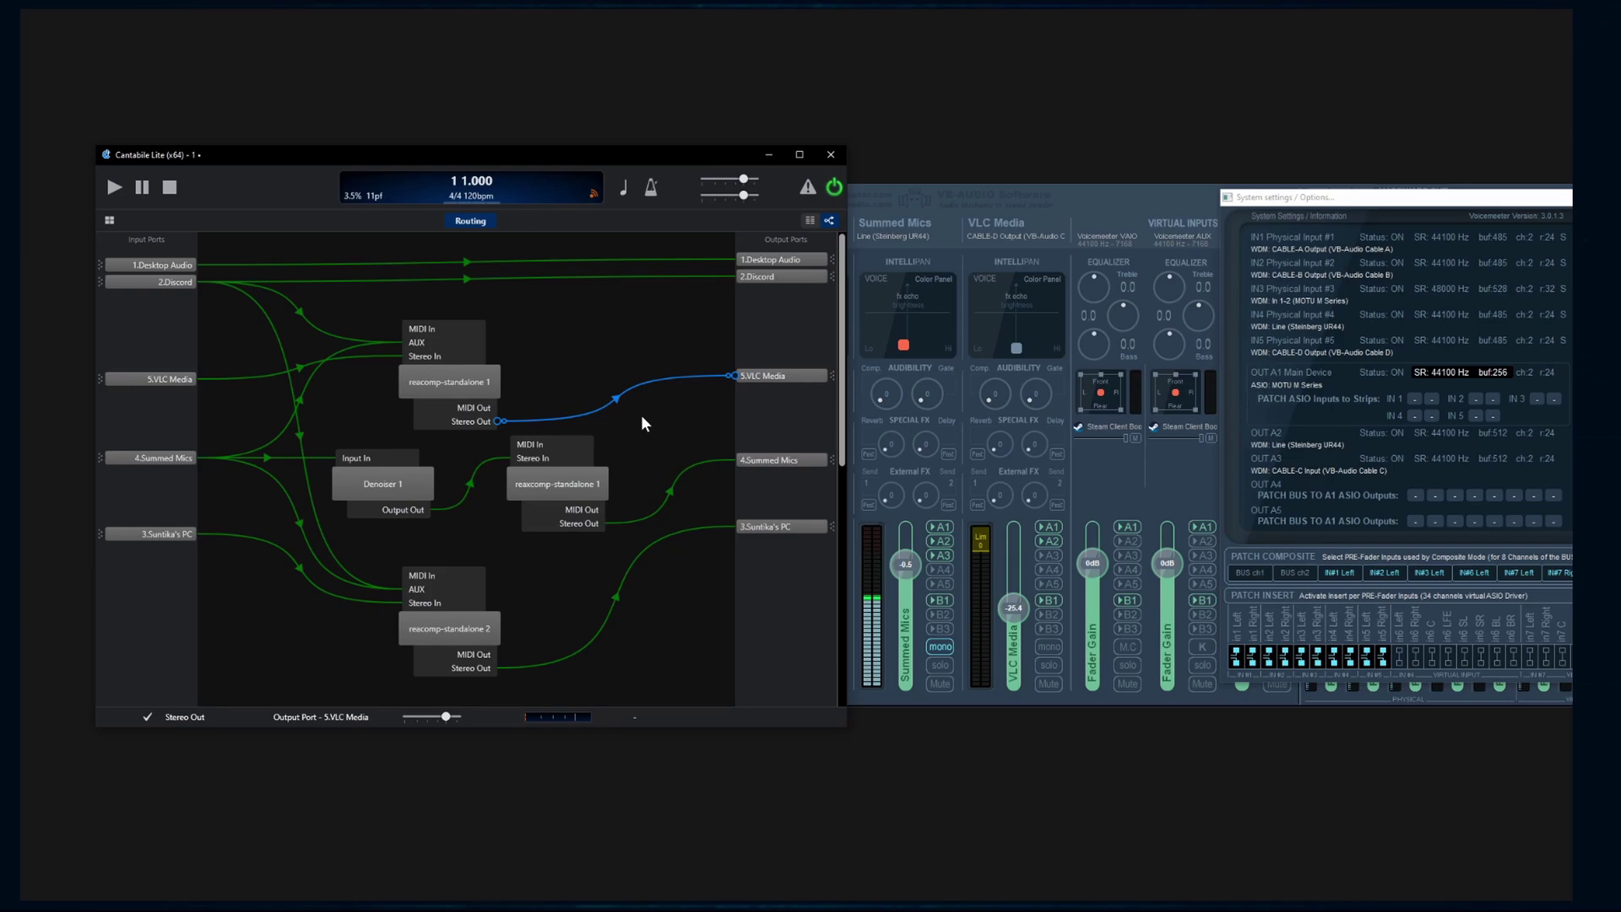
# Step: Delete the reacomp-standalone 1 → 5.VLC Media wire, check ReaComp, then reconnect Stereo Out to 5.VLC Media
pyautogui.press('Delete')
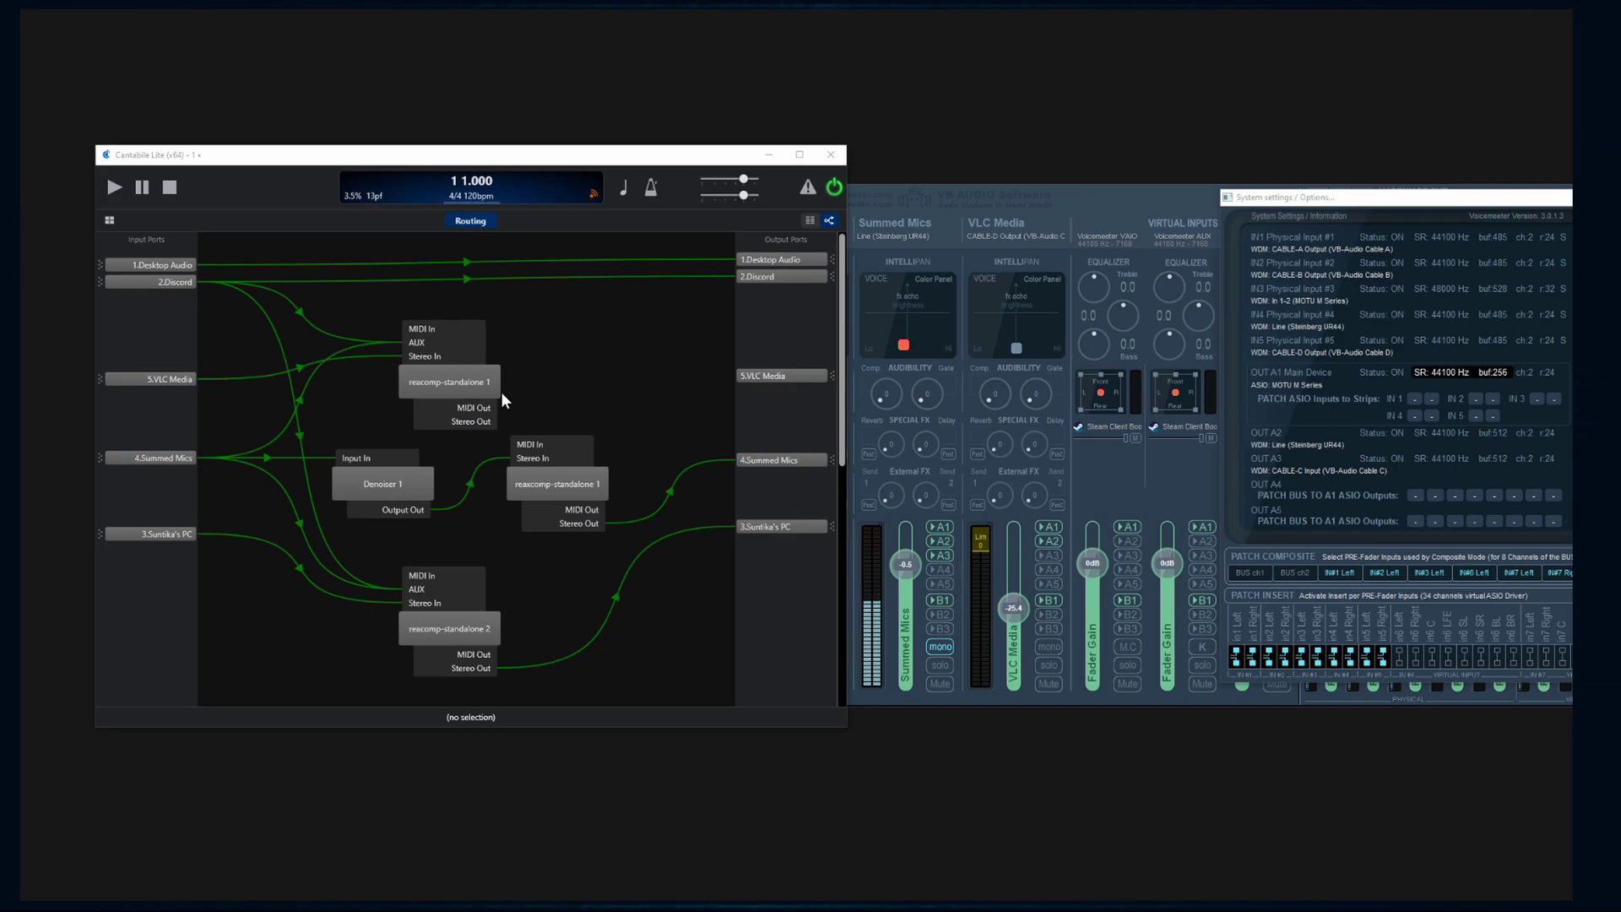
pyautogui.doubleClick(463, 388)
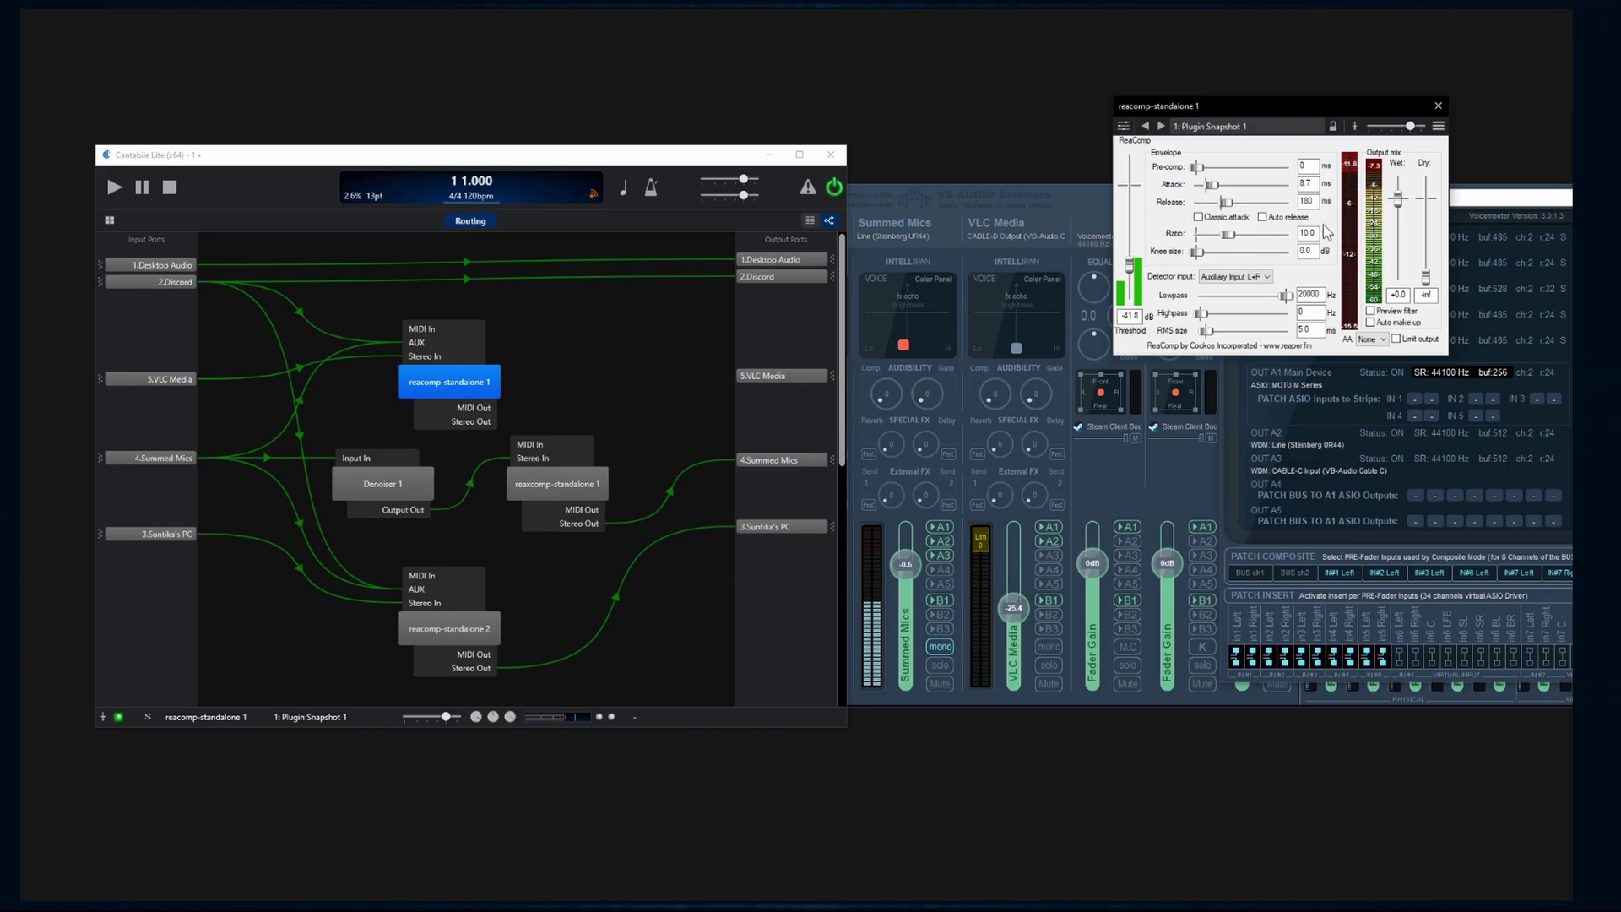
pyautogui.moveTo(491, 423); pyautogui.dragTo(752, 378)
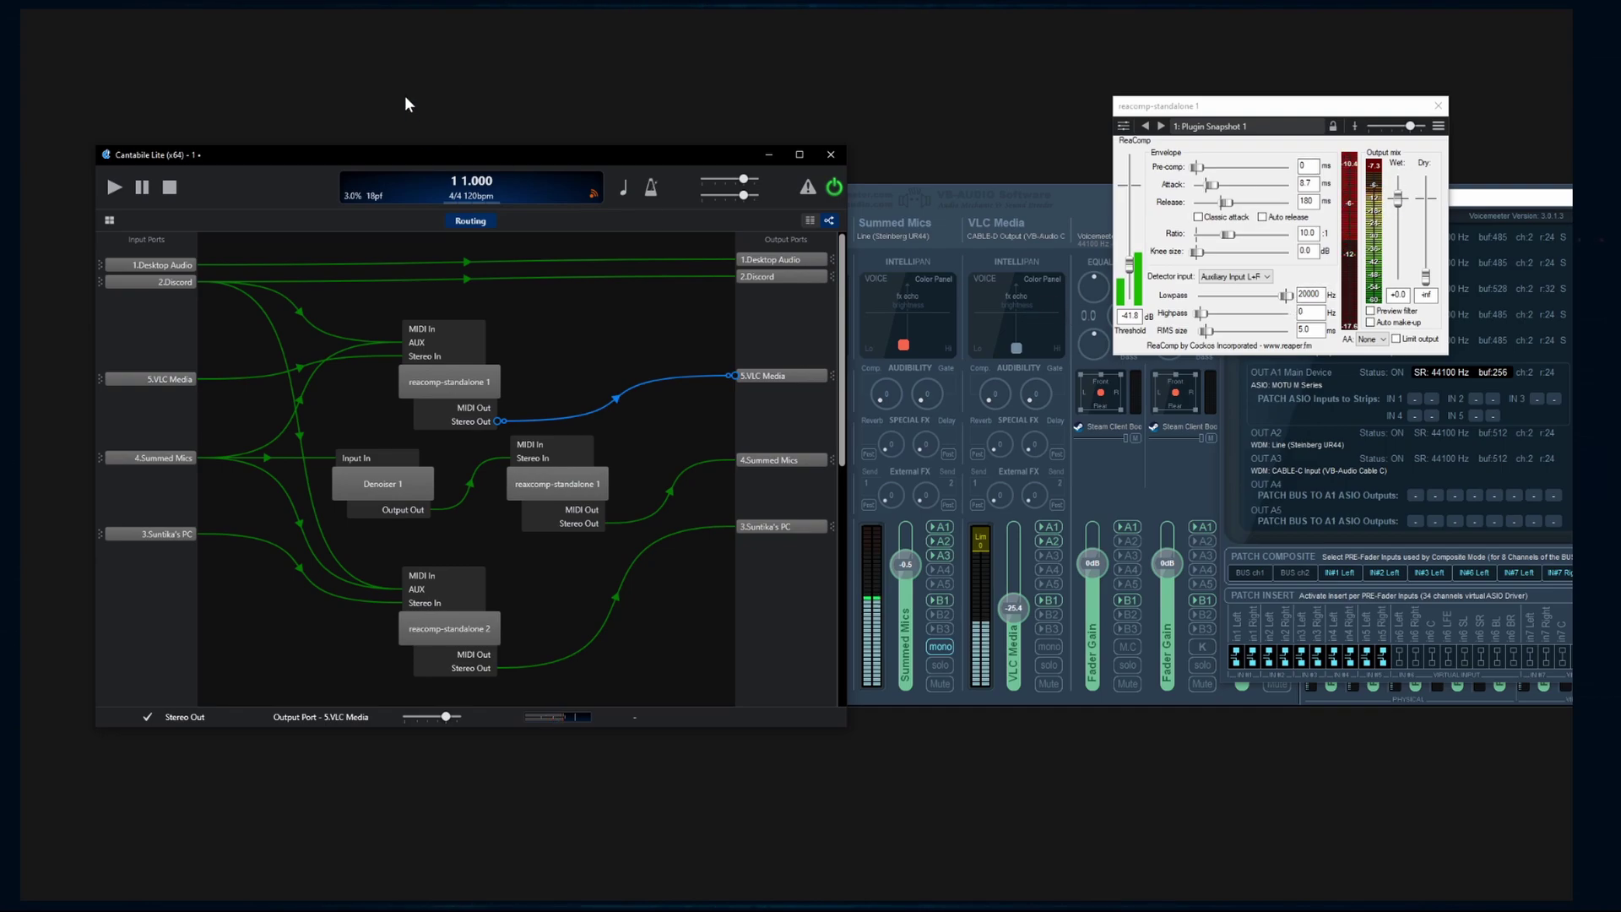
pyautogui.click(601, 341)
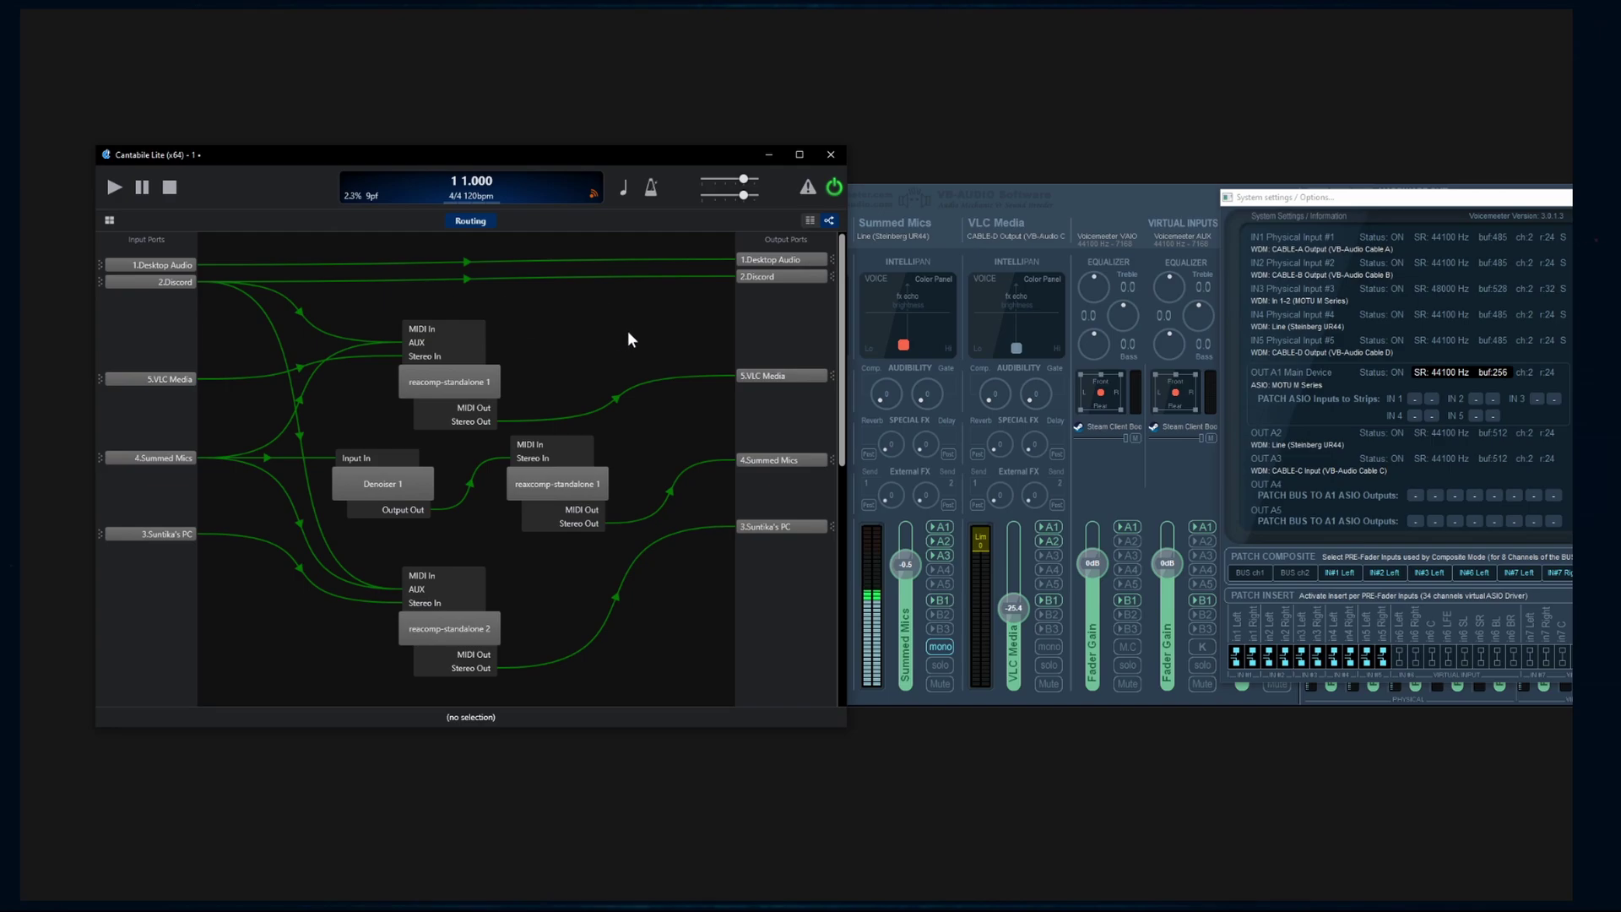
# Step: Insert a new reacomp-standalone 3 plugin and place it on the routing canvas
pyautogui.click(1101, 196)
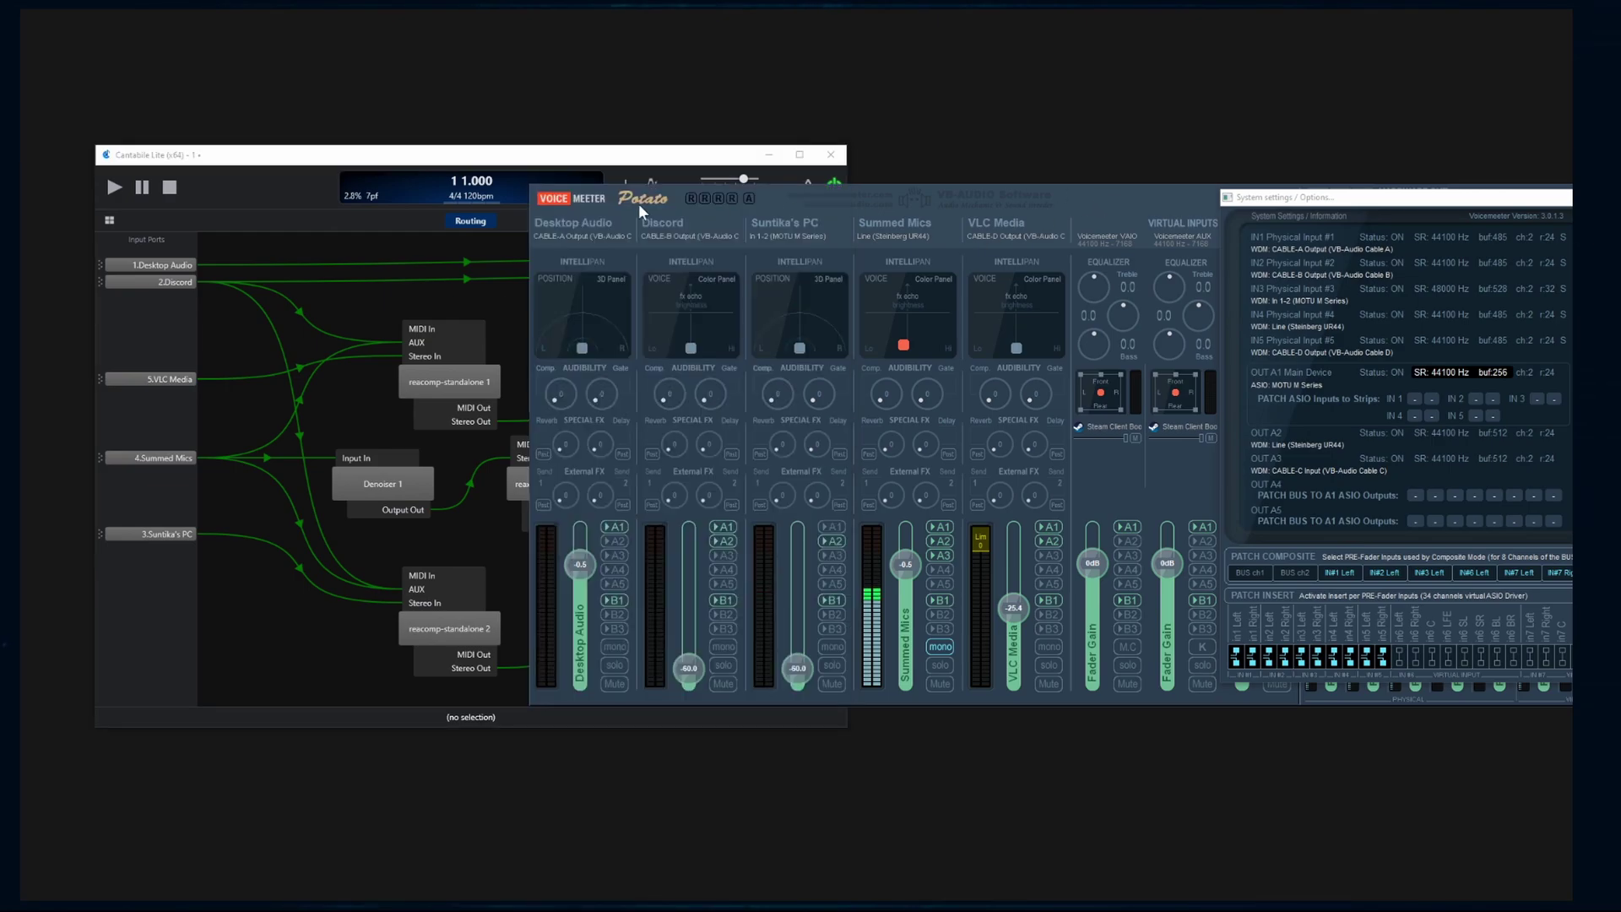
pyautogui.click(402, 315)
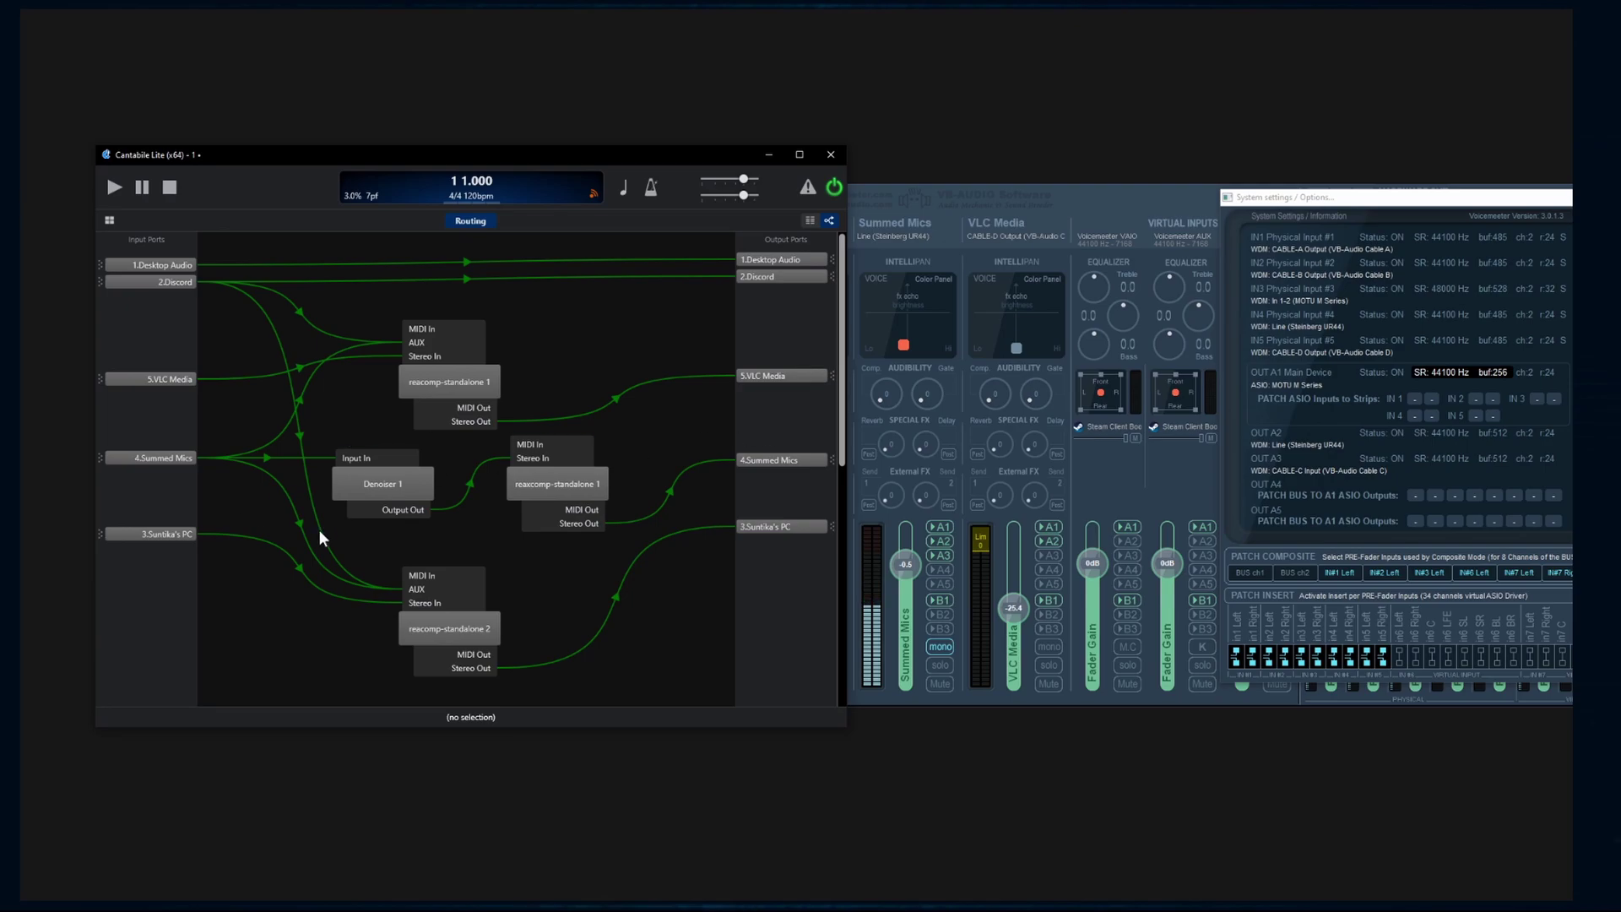
pyautogui.moveTo(162, 278); pyautogui.dragTo(169, 284)
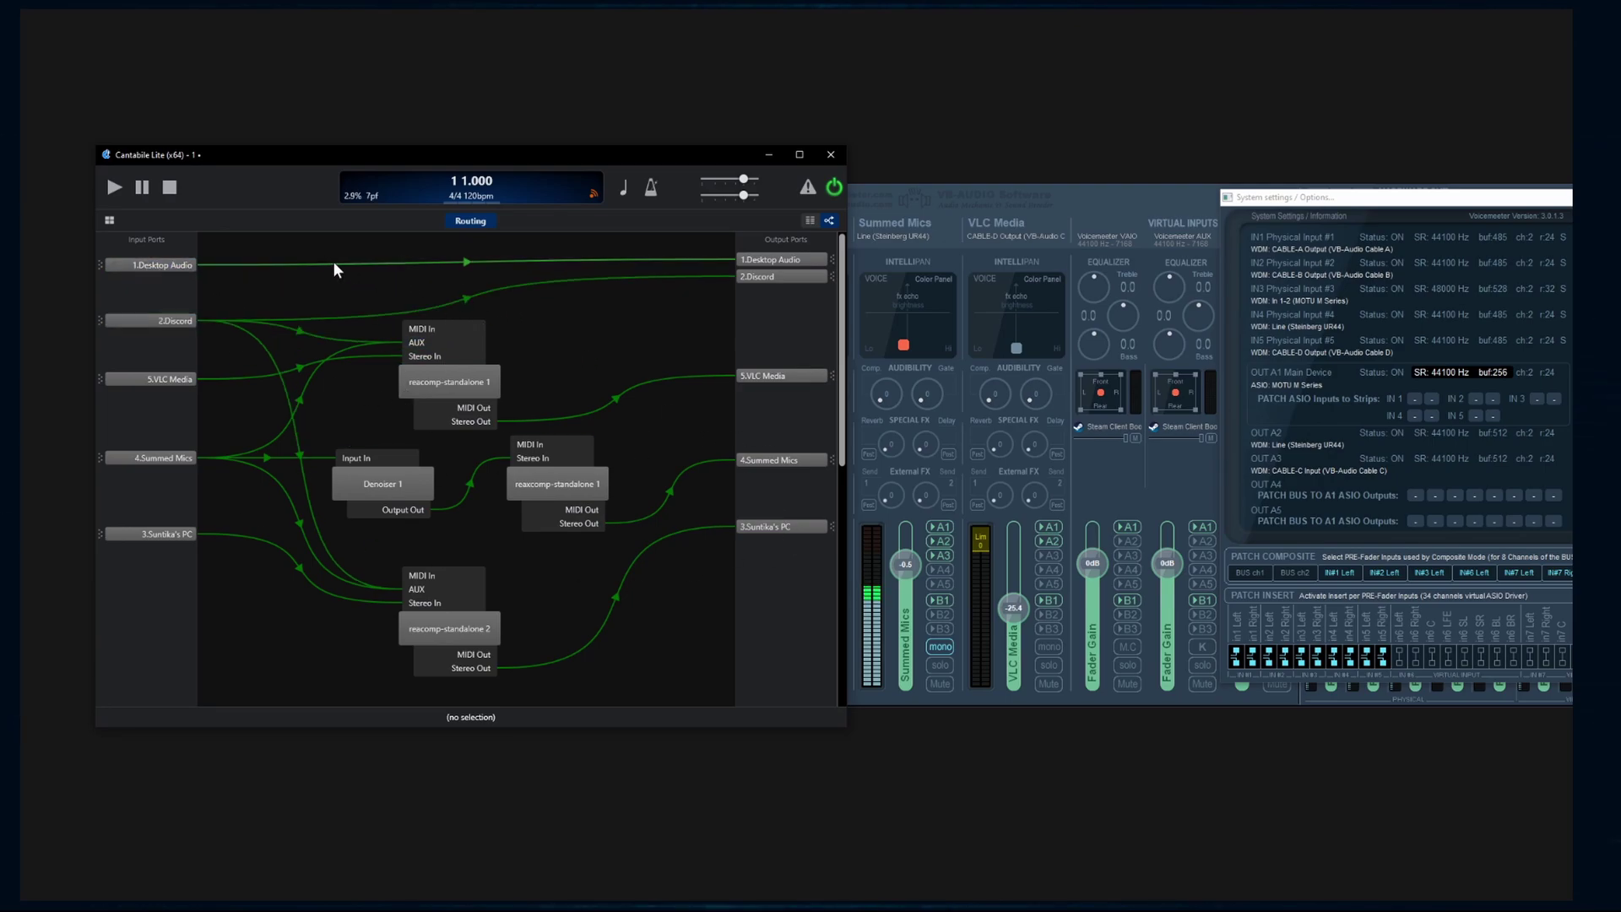
pyautogui.rightClick(334, 287)
pyautogui.click(414, 344)
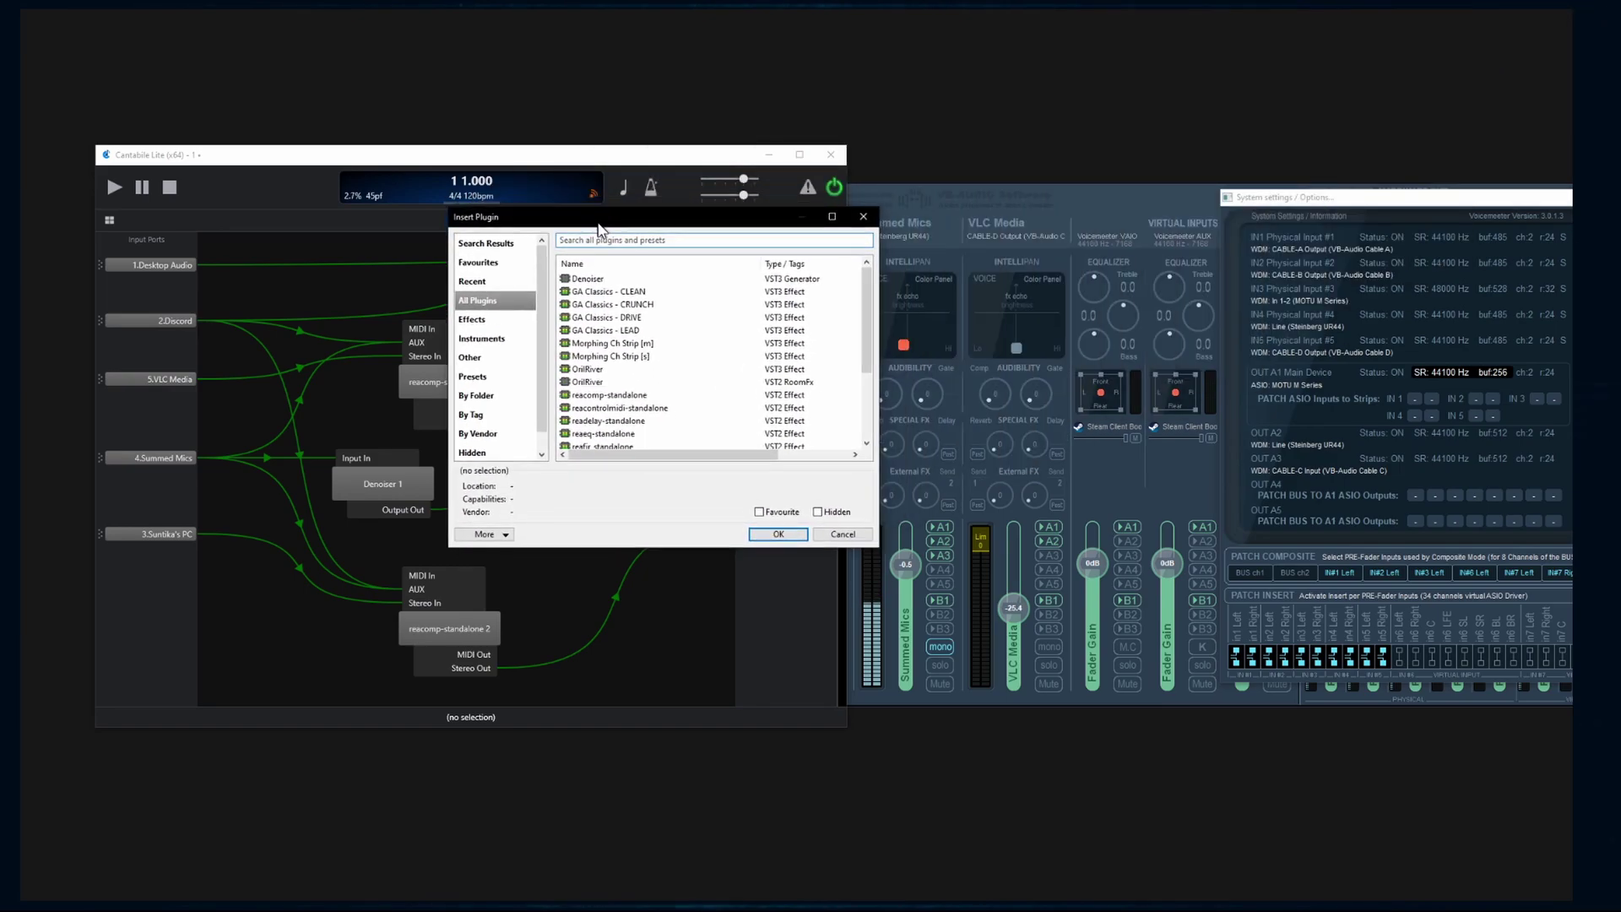
pyautogui.doubleClick(650, 401)
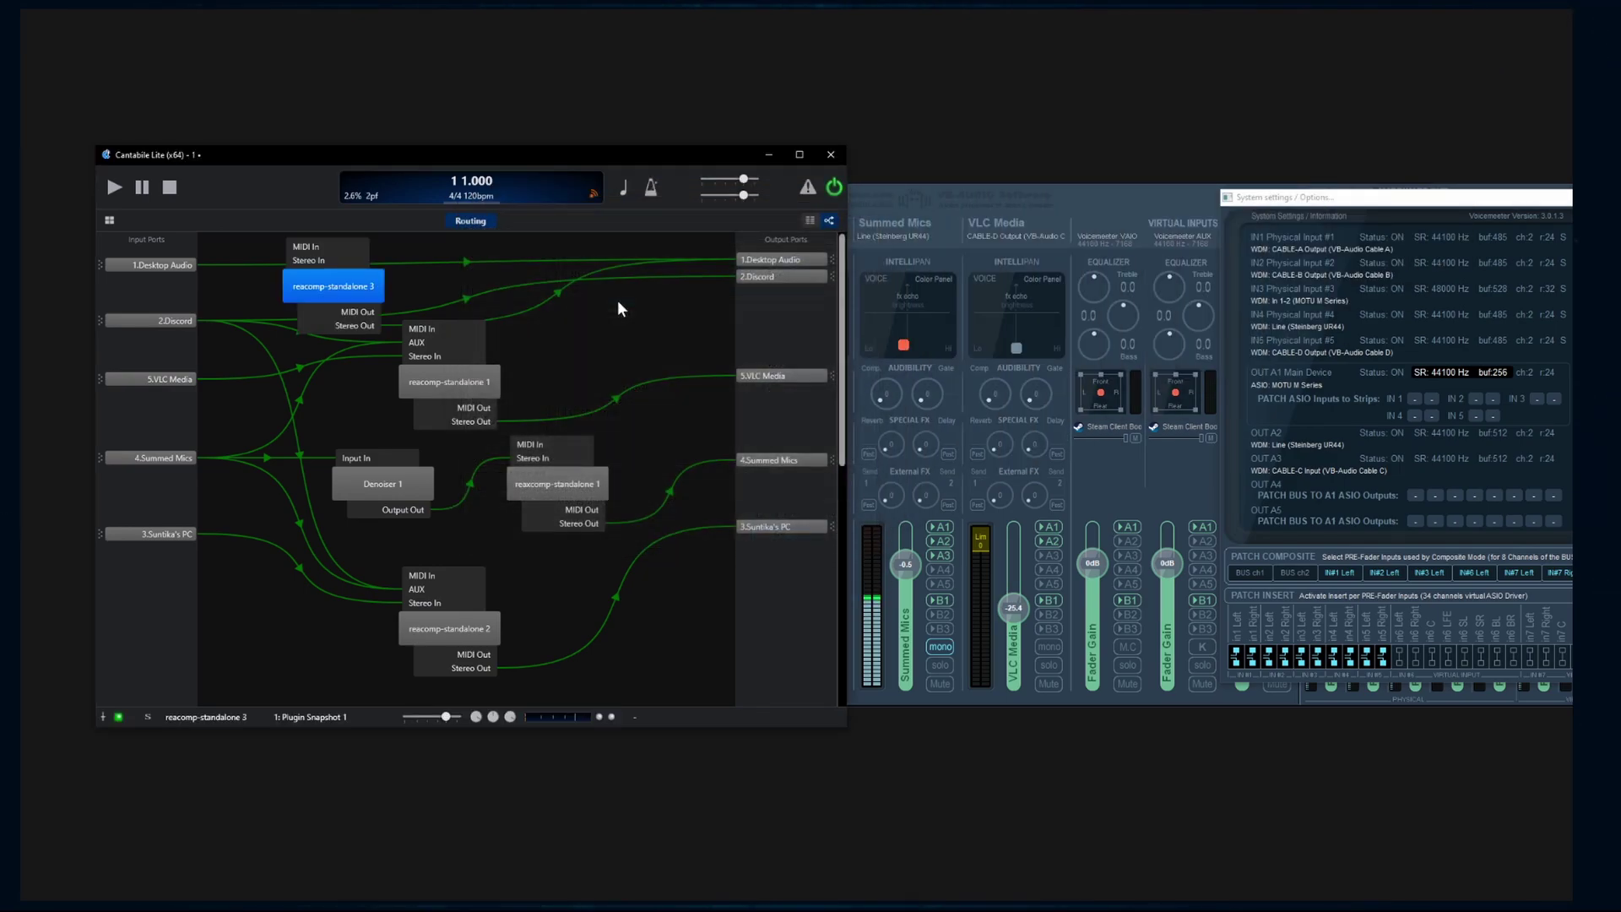
pyautogui.moveTo(367, 296); pyautogui.dragTo(838, 370)
pyautogui.click(685, 320)
pyautogui.doubleClick(838, 346)
pyautogui.click(939, 368)
pyautogui.moveTo(830, 314); pyautogui.dragTo(737, 309)
# Step: Wire input 1.Desktop Audio into reacomp-standalone 3's Stereo In, and its Stereo Out to output 1.Desktop Audio
pyautogui.moveTo(193, 265); pyautogui.dragTo(728, 326)
pyautogui.moveTo(760, 388); pyautogui.dragTo(1332, 259)
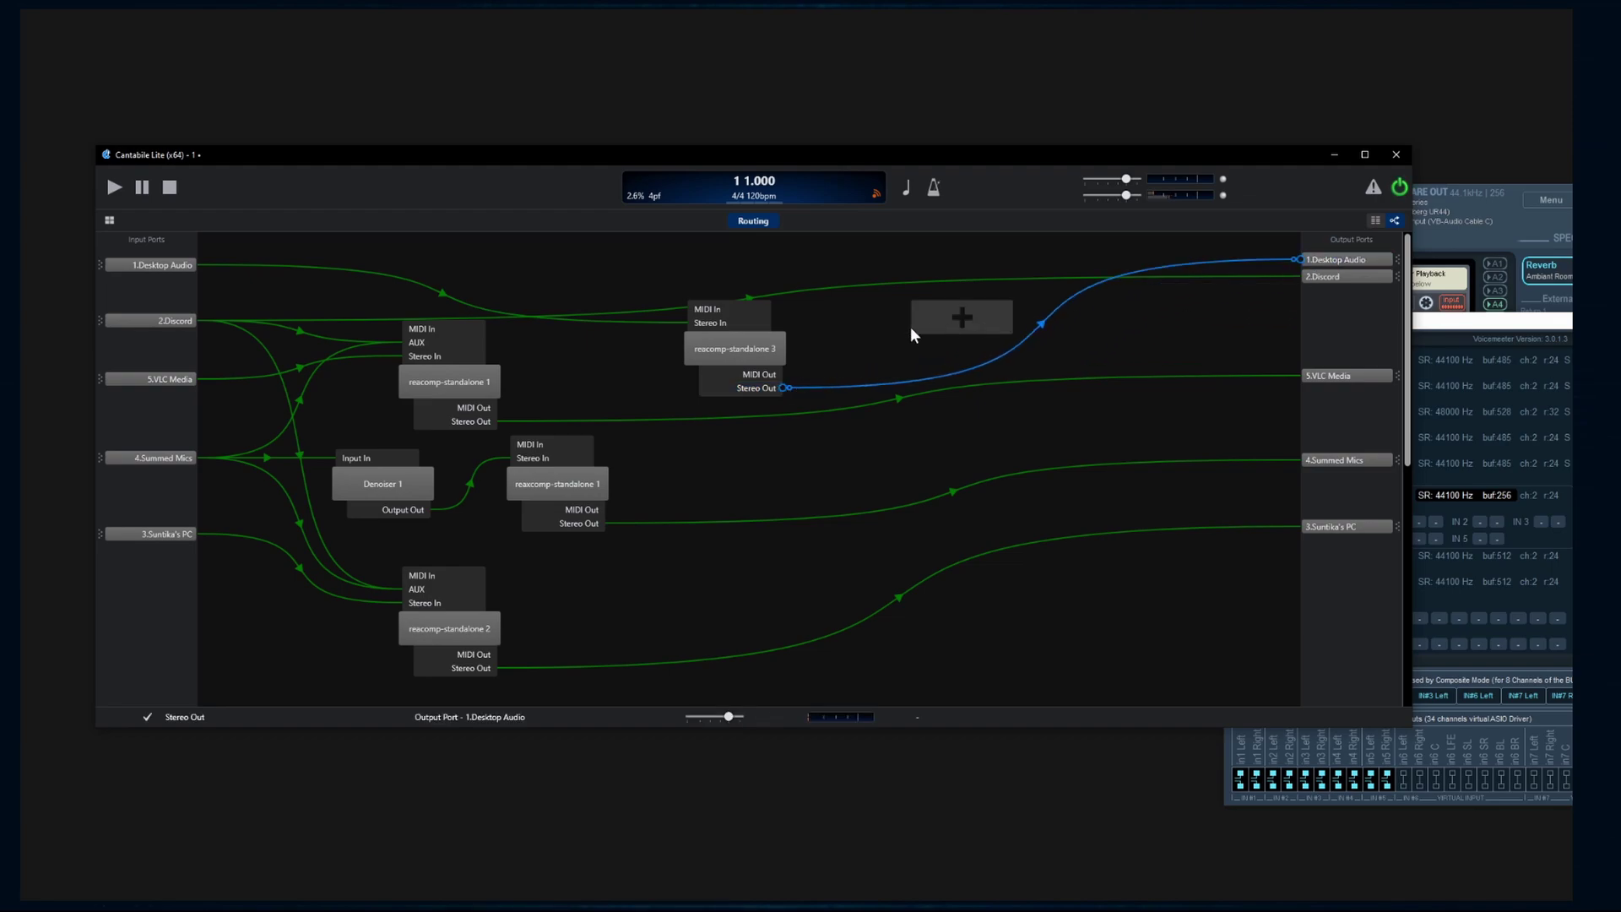
pyautogui.moveTo(759, 349); pyautogui.dragTo(659, 296)
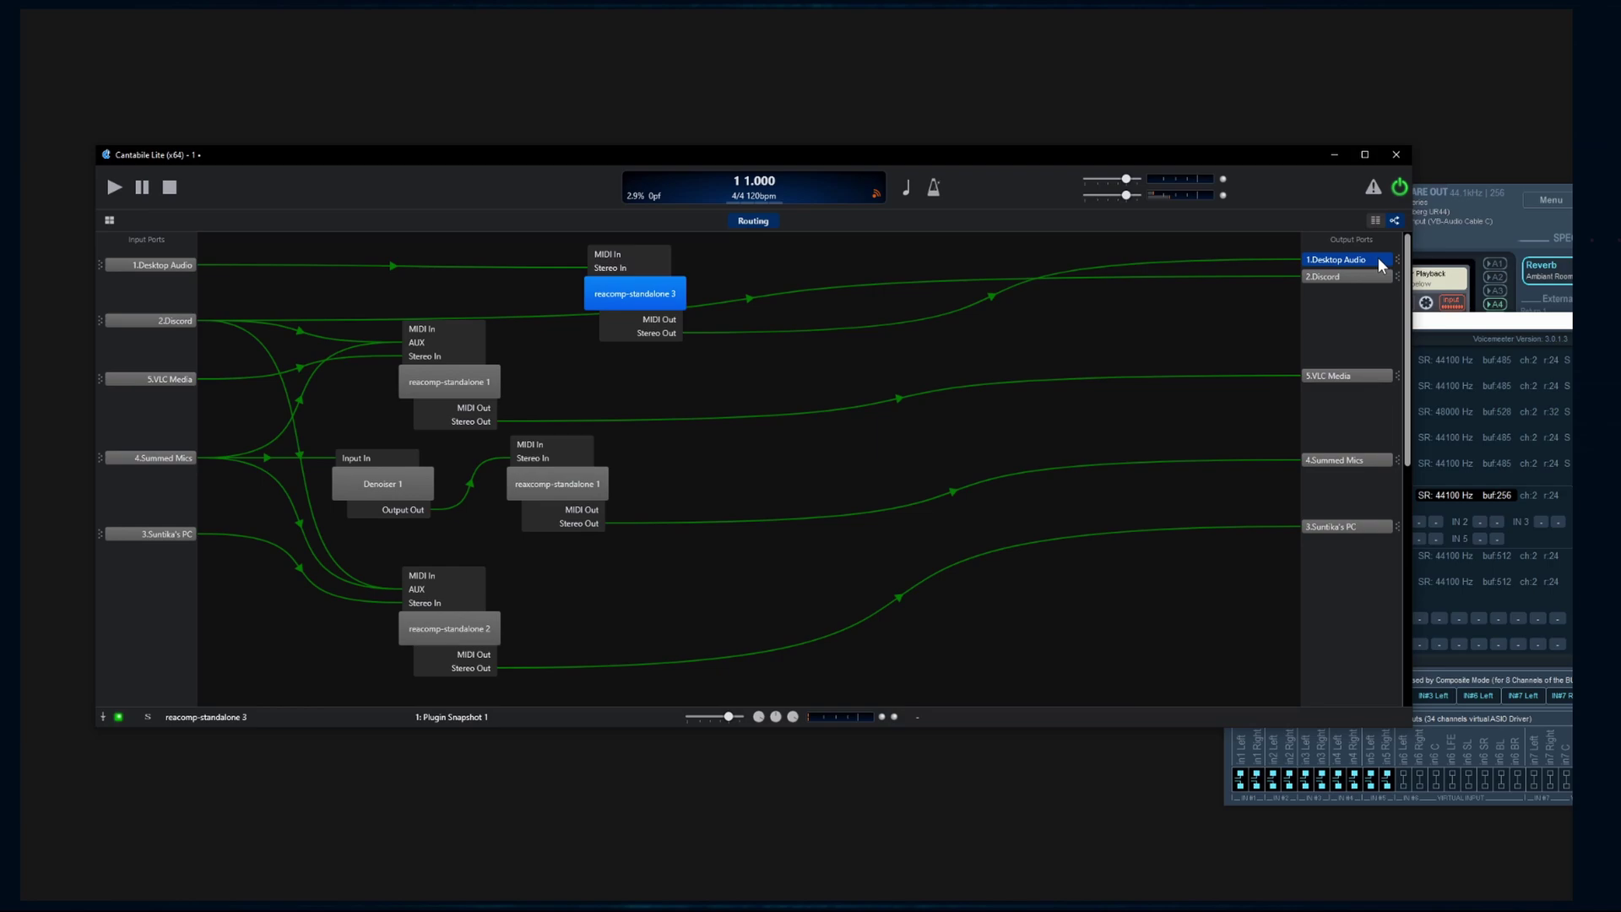
pyautogui.moveTo(640, 306); pyautogui.dragTo(563, 306)
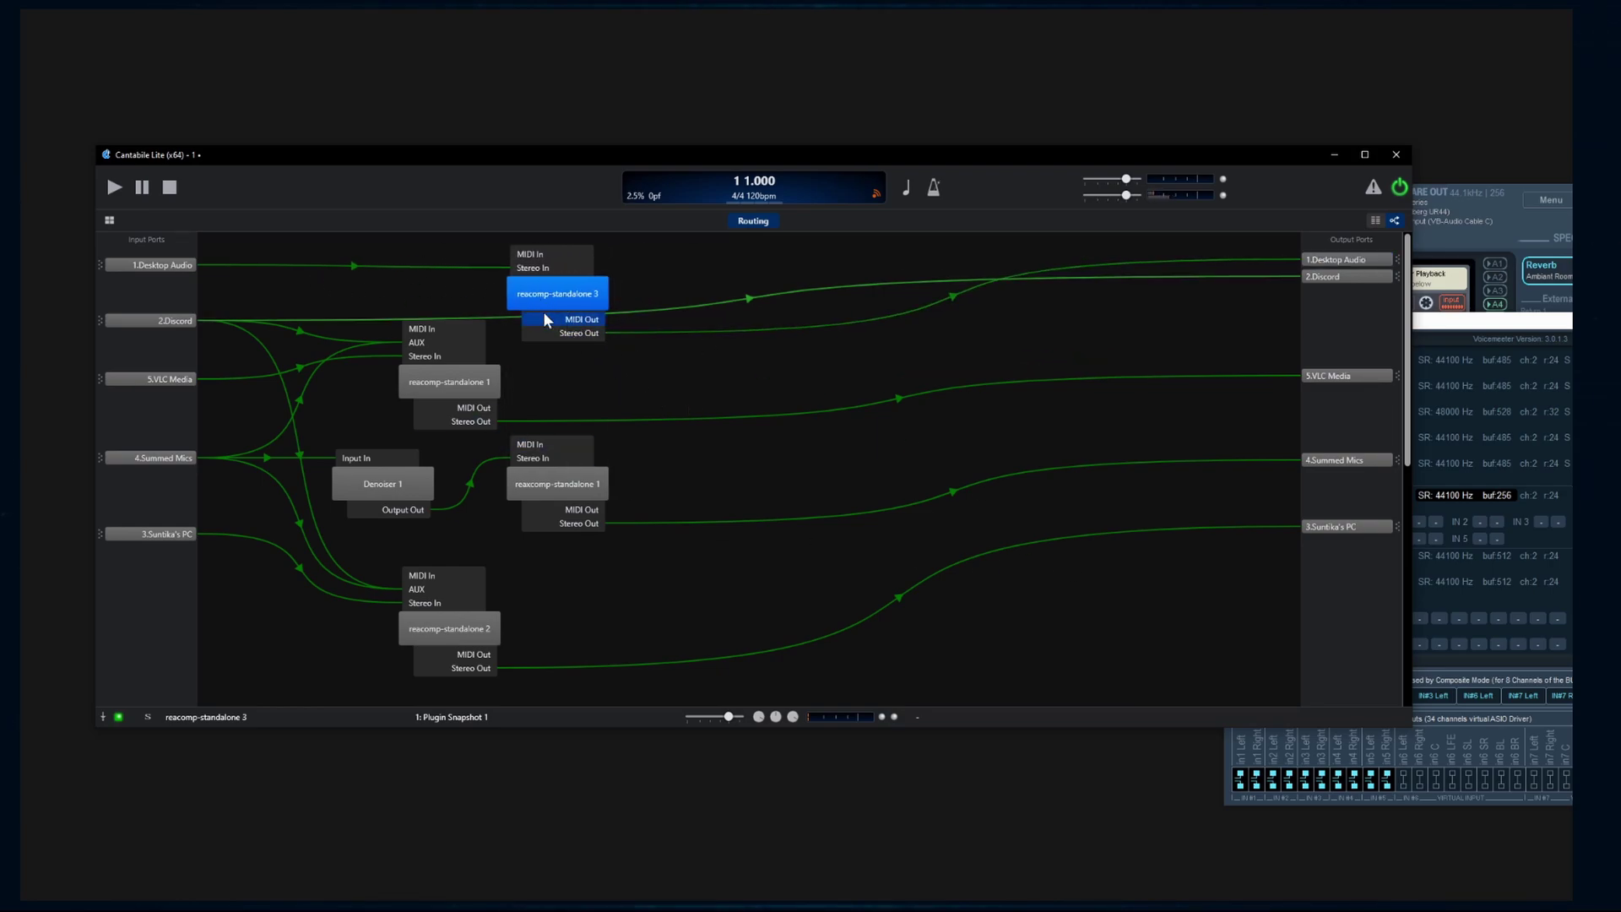
pyautogui.doubleClick(557, 293)
pyautogui.moveTo(723, 369); pyautogui.dragTo(802, 331)
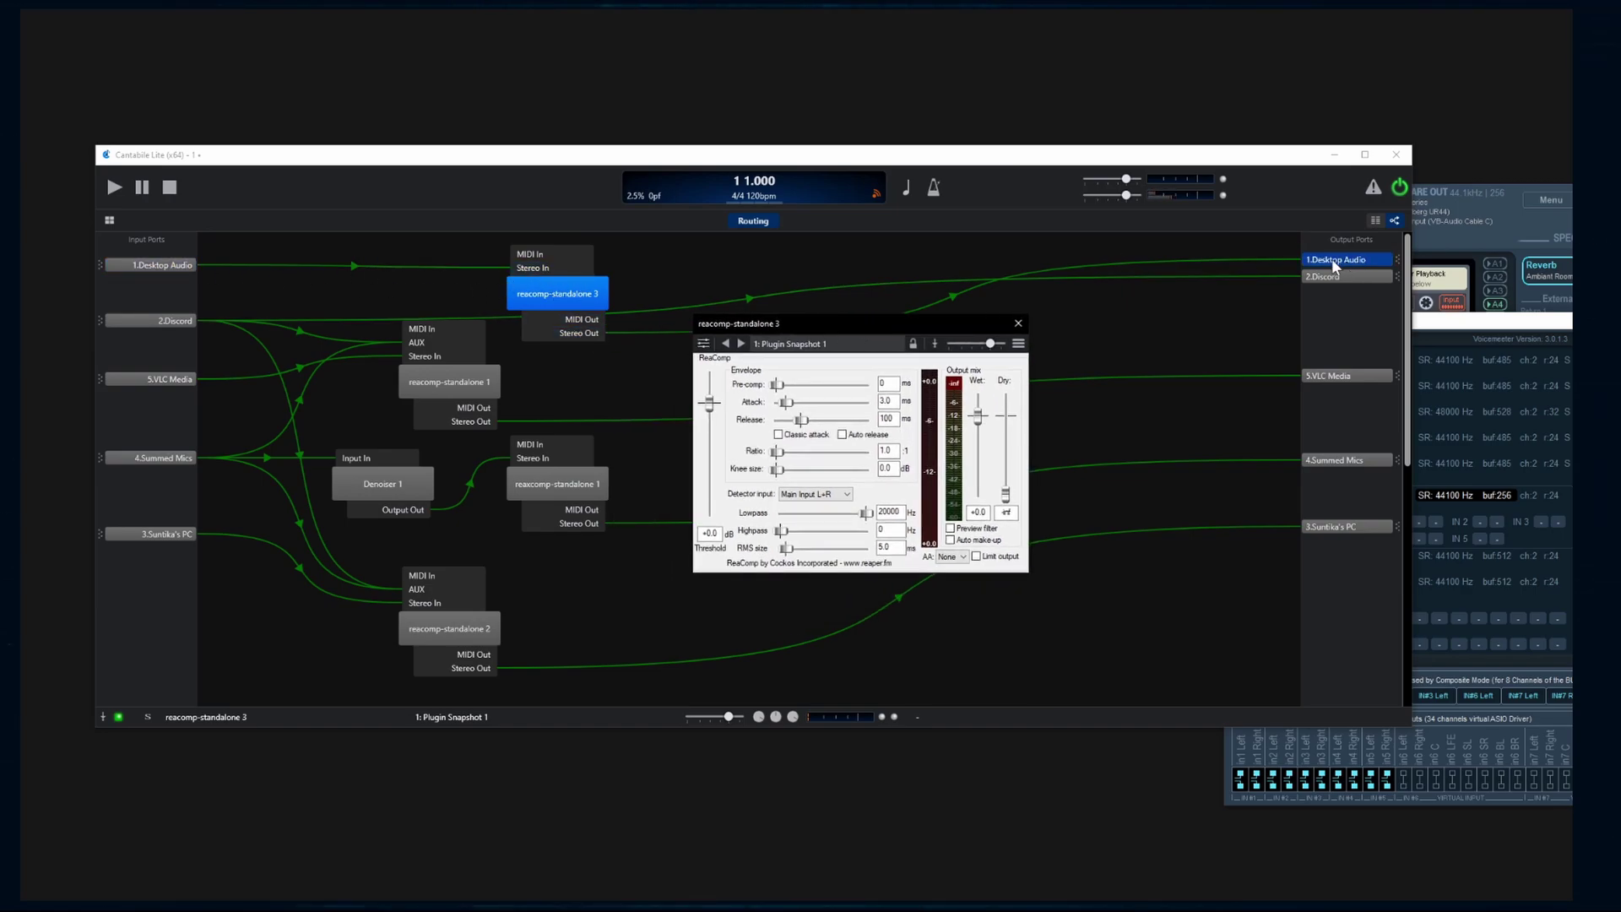
pyautogui.click(1019, 325)
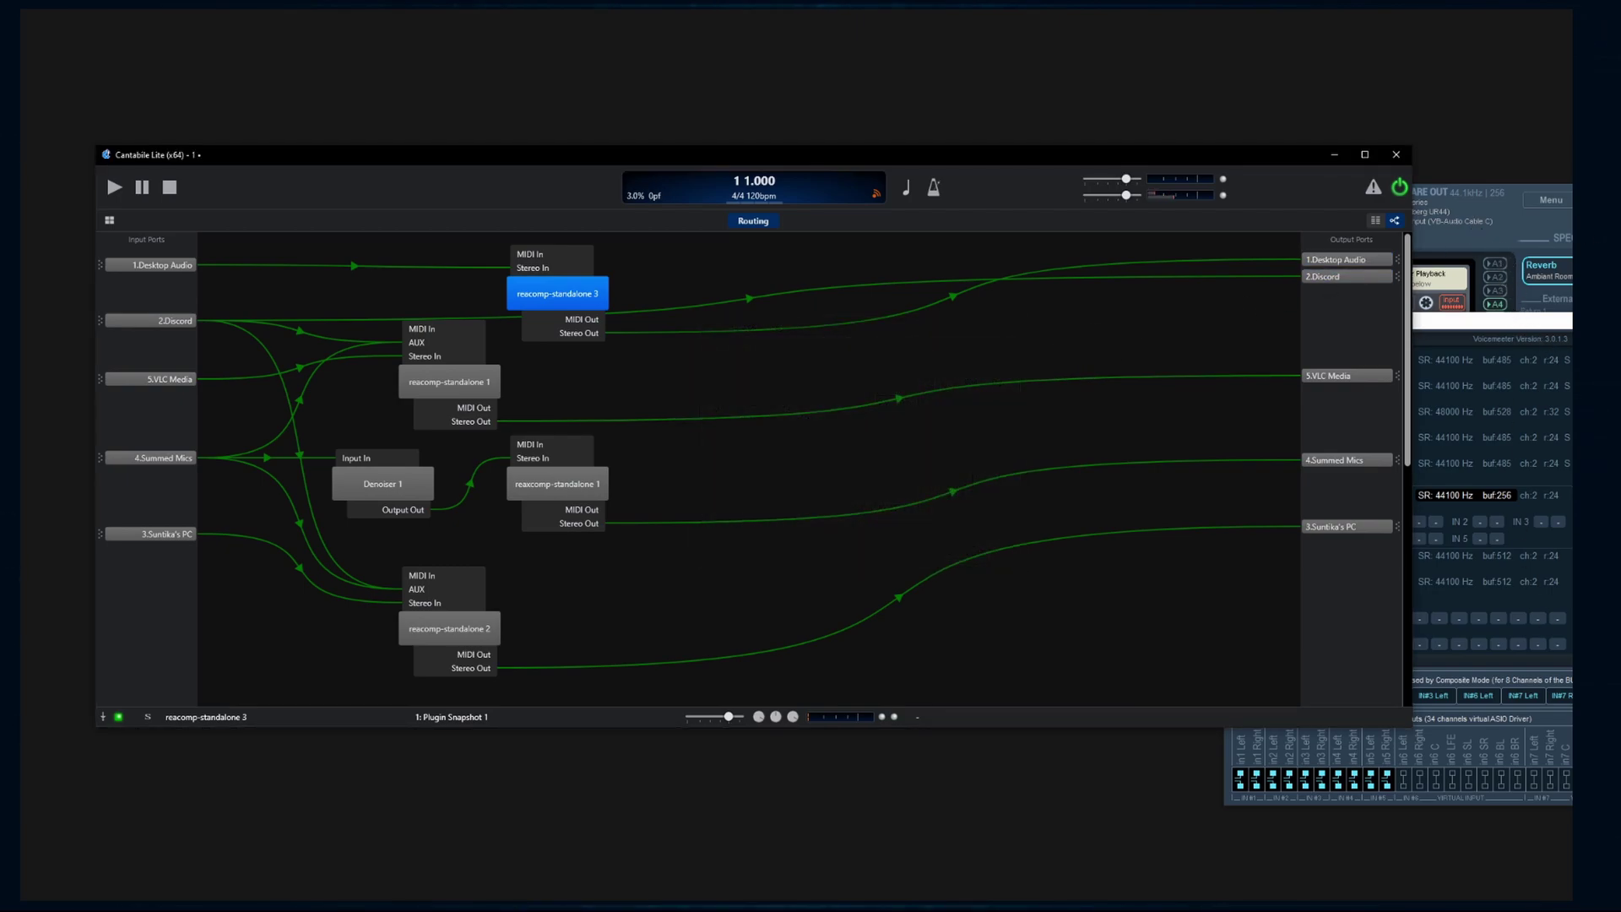
pyautogui.click(1486, 473)
pyautogui.click(894, 284)
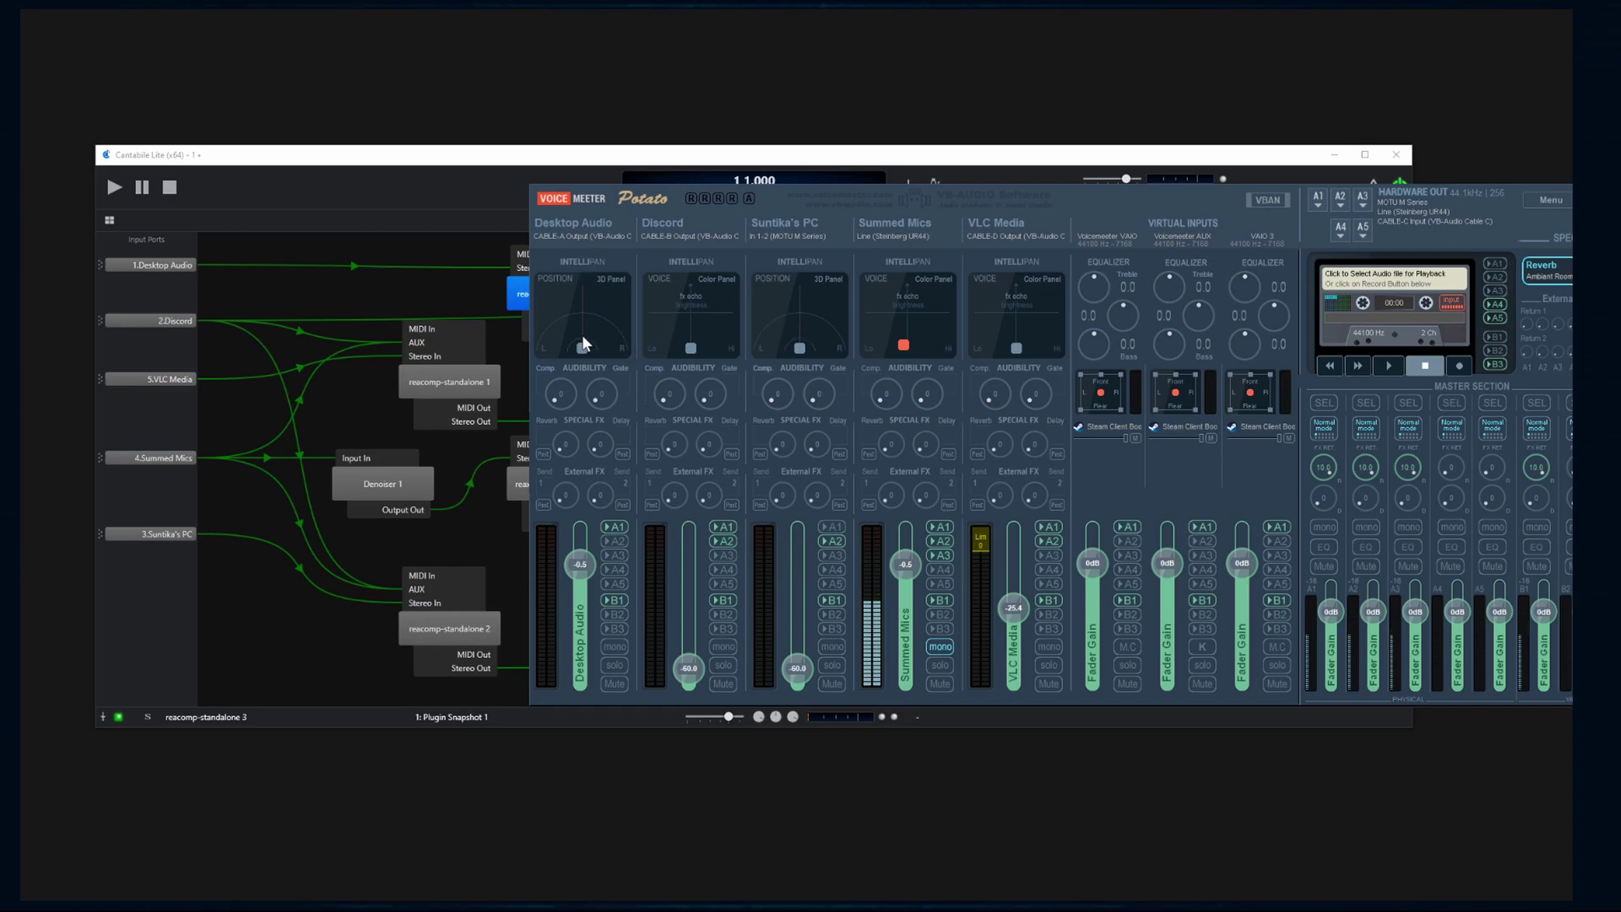
pyautogui.click(518, 294)
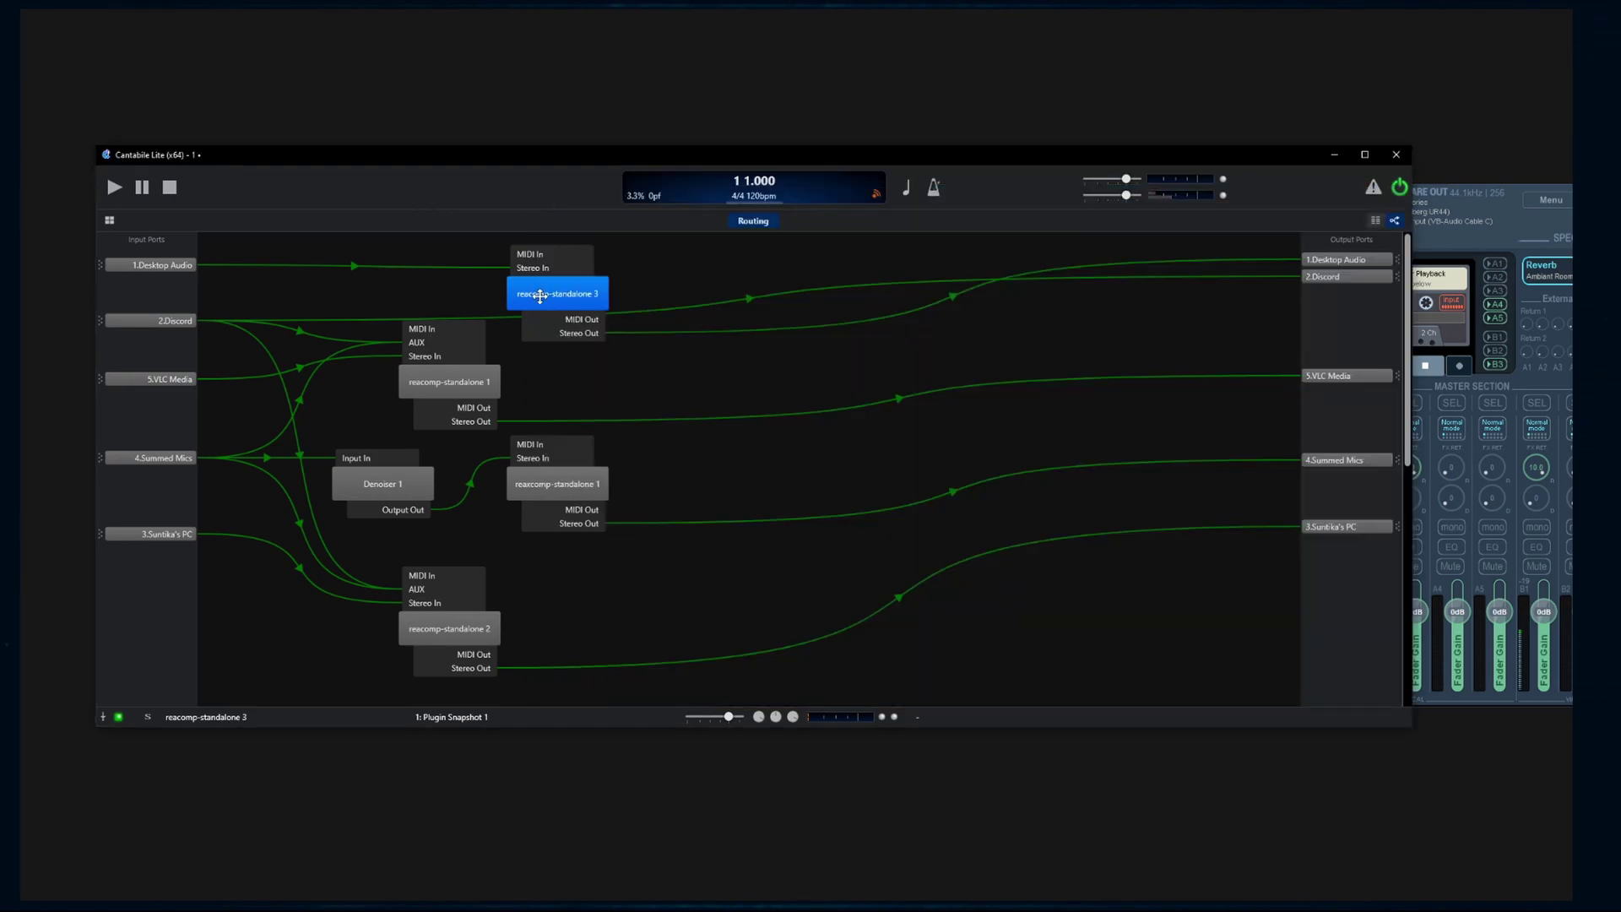
pyautogui.click(1471, 236)
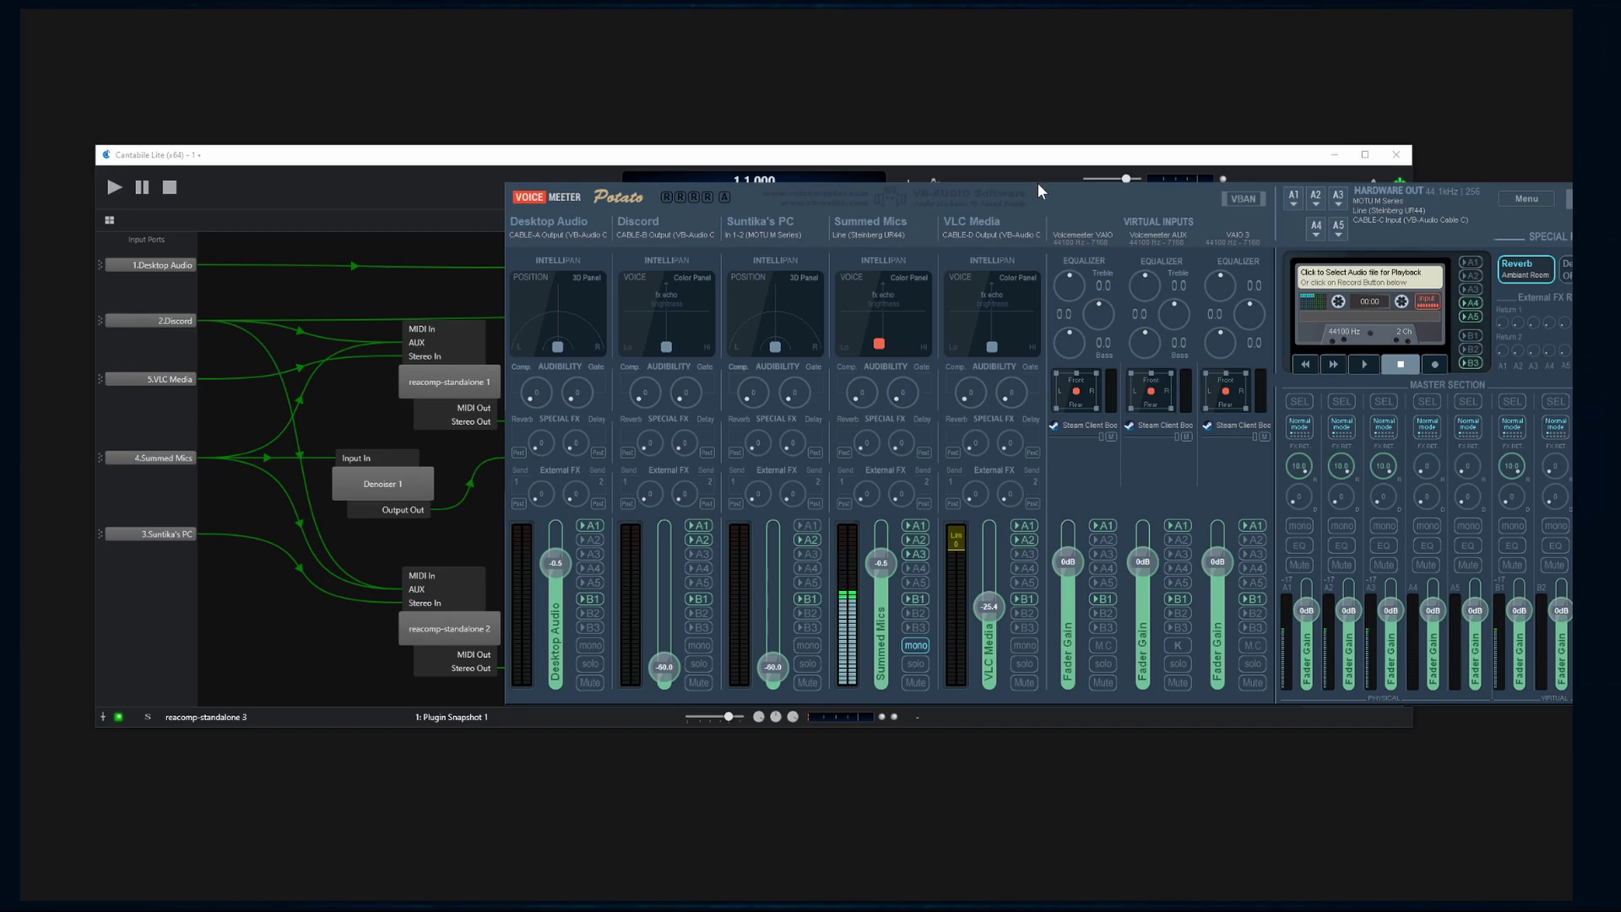
pyautogui.click(464, 196)
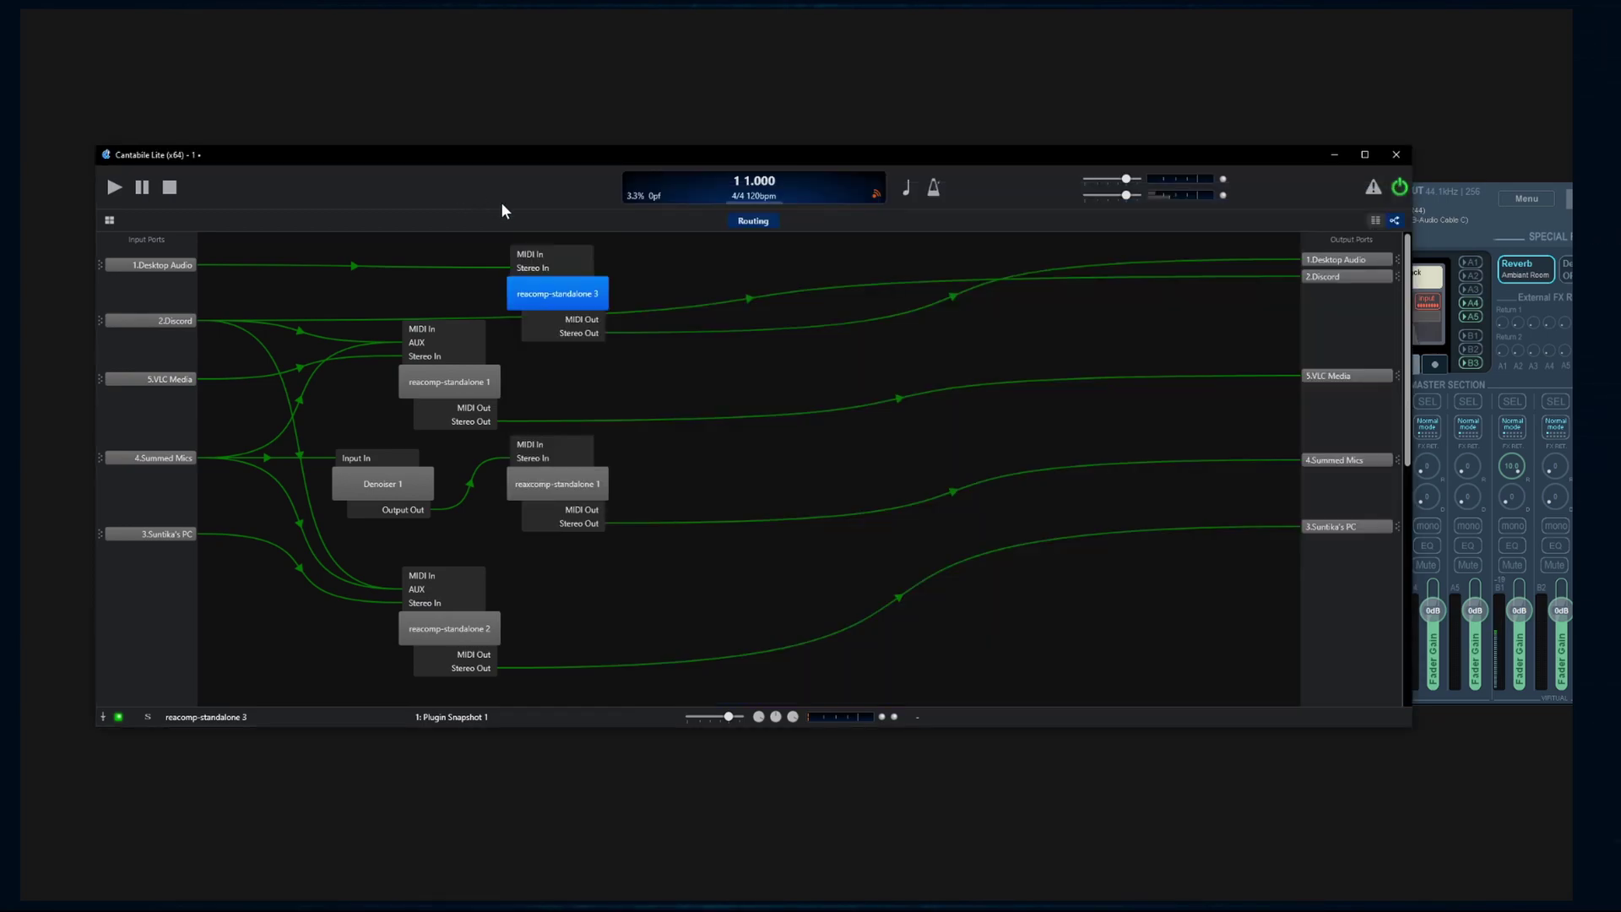
pyautogui.click(1462, 220)
pyautogui.click(1526, 199)
pyautogui.click(1532, 444)
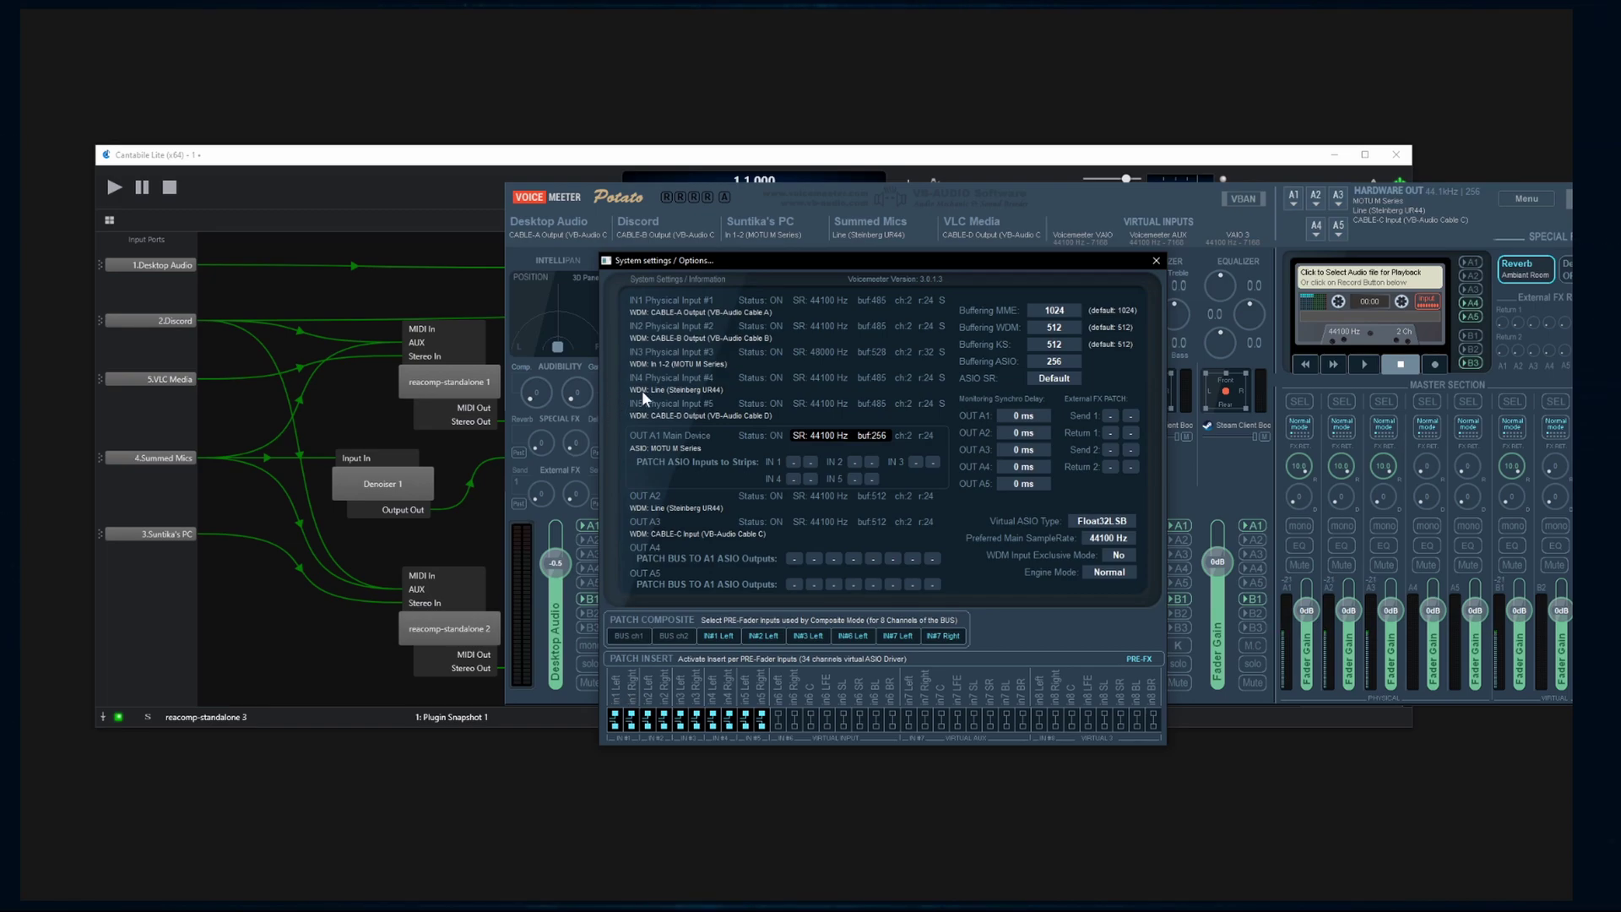
pyautogui.click(1155, 261)
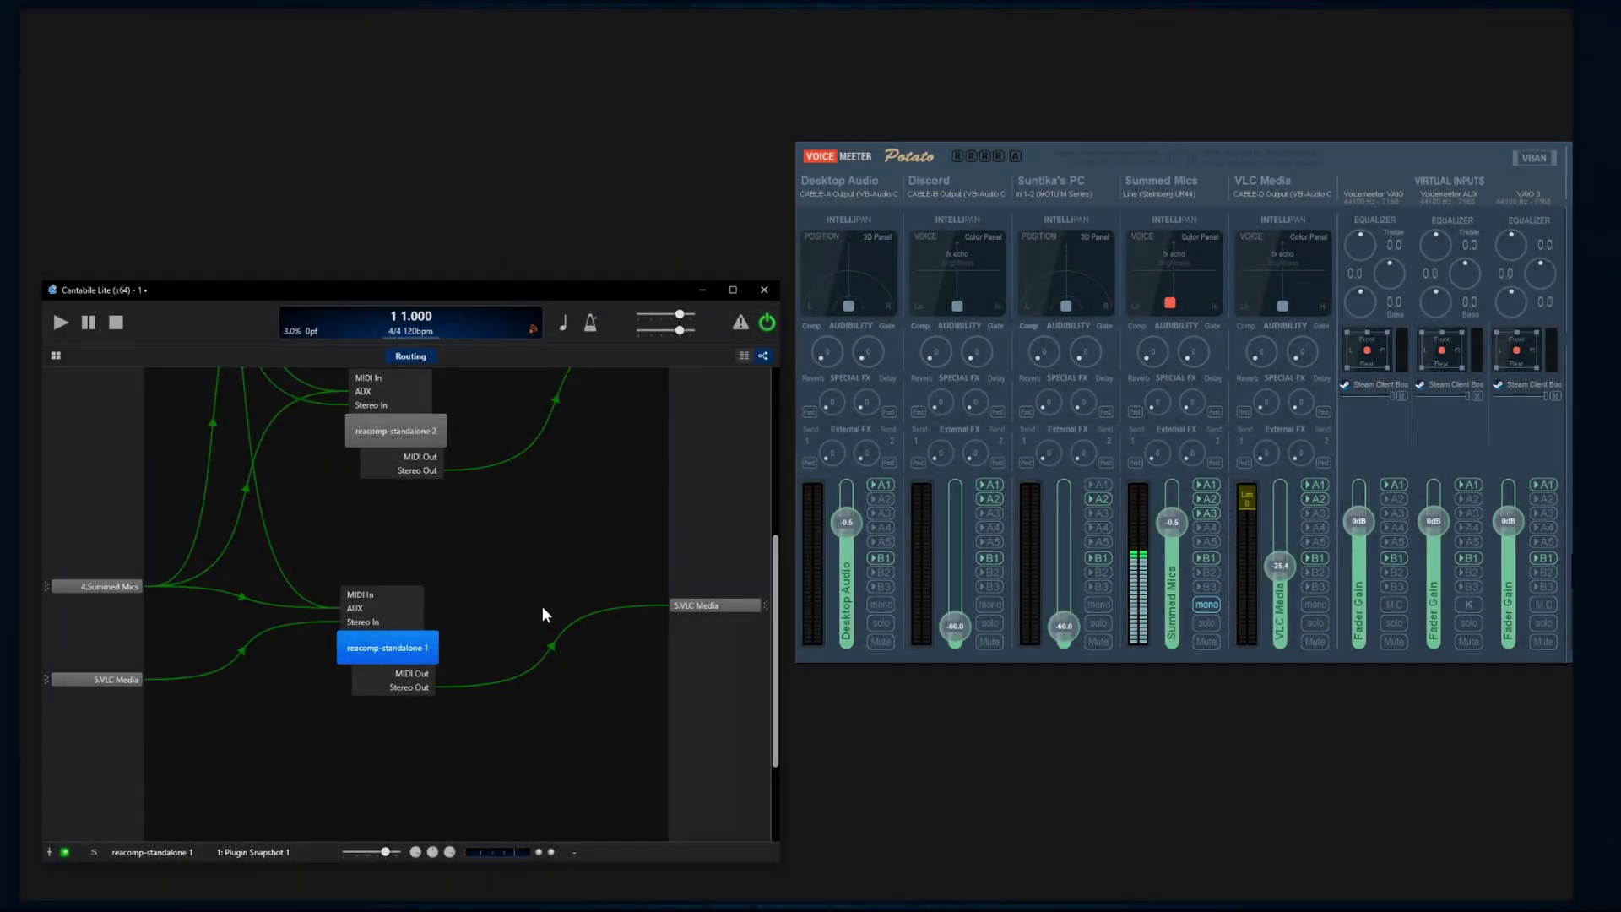
# Step: Scroll to reacomp-standalone 1, nudge it slightly up, and check ReaComp's Detector input choices
pyautogui.scroll(-2, 434, 548)
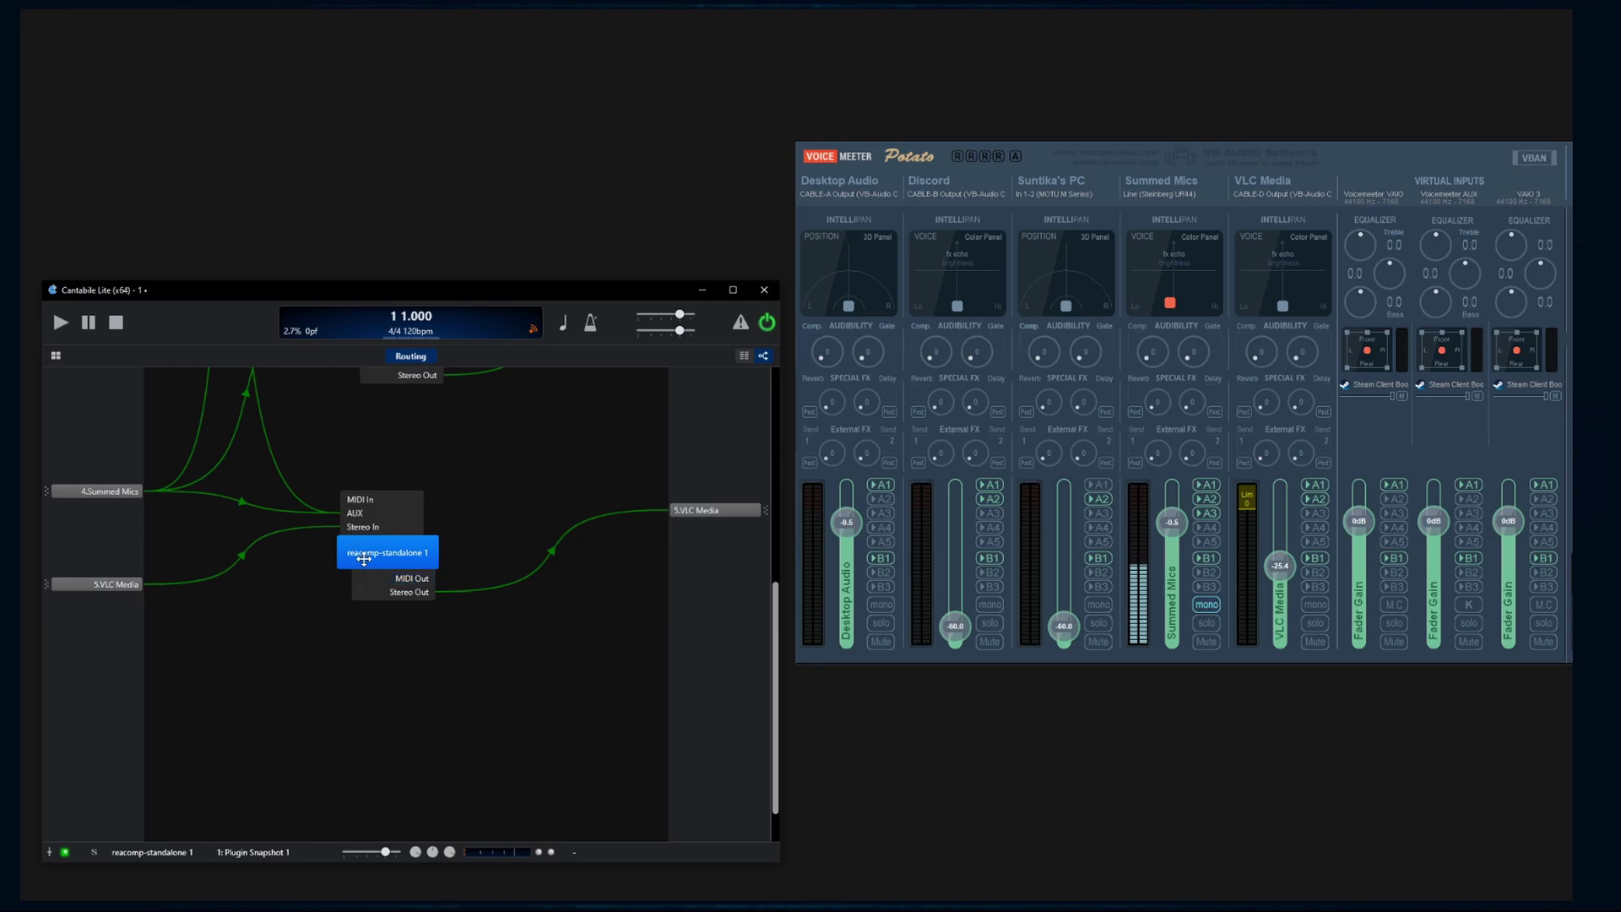
pyautogui.moveTo(393, 552); pyautogui.dragTo(393, 539)
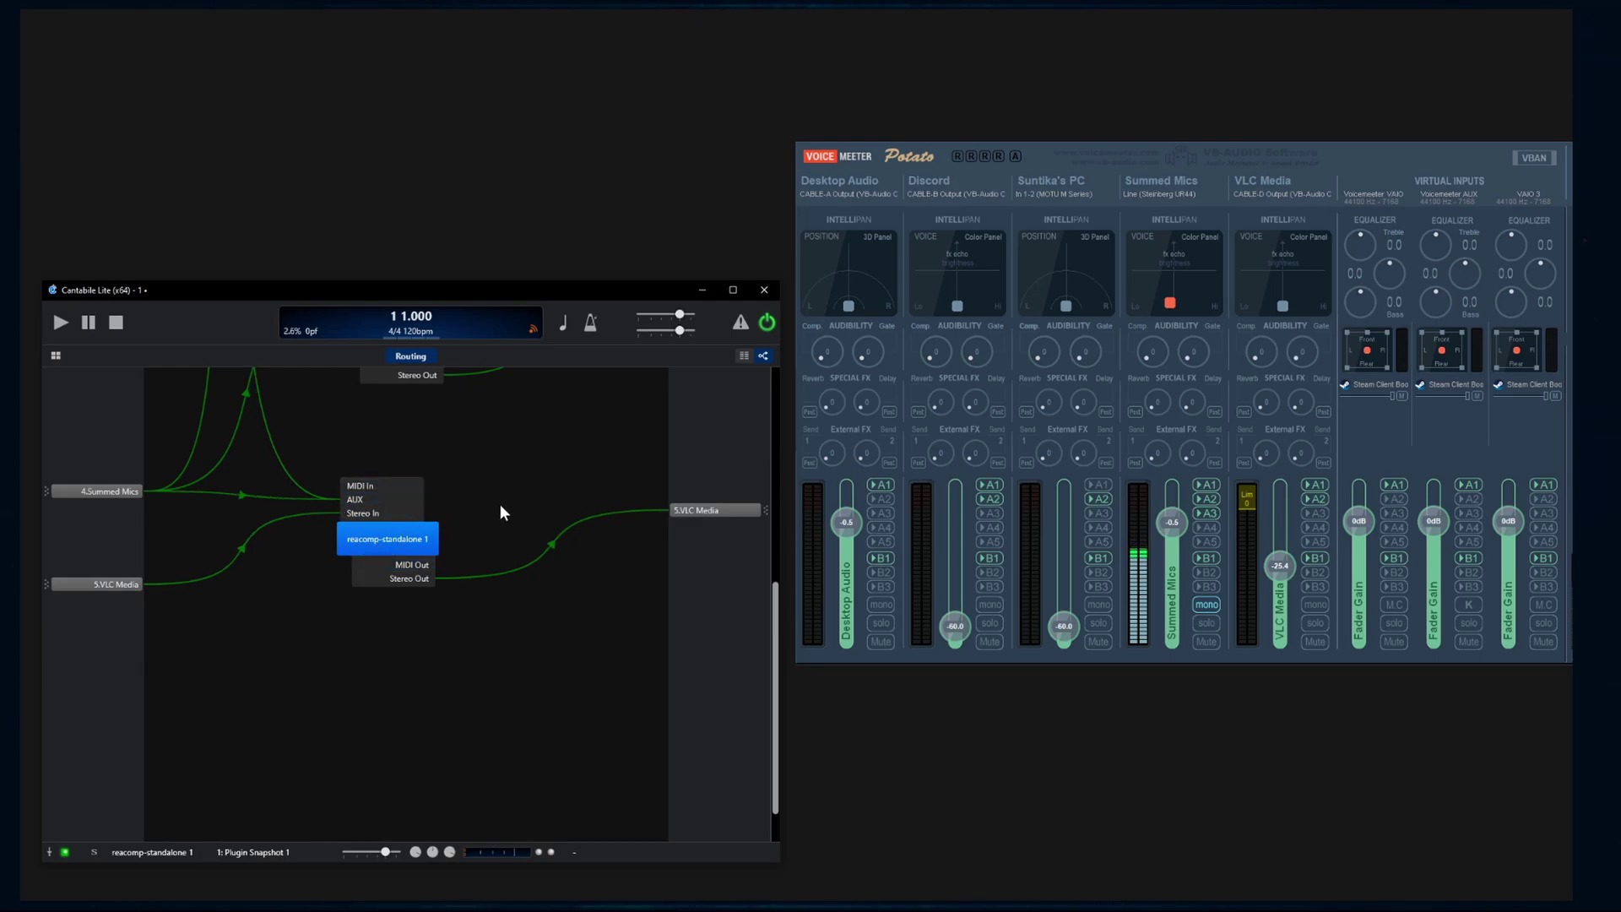
pyautogui.doubleClick(397, 544)
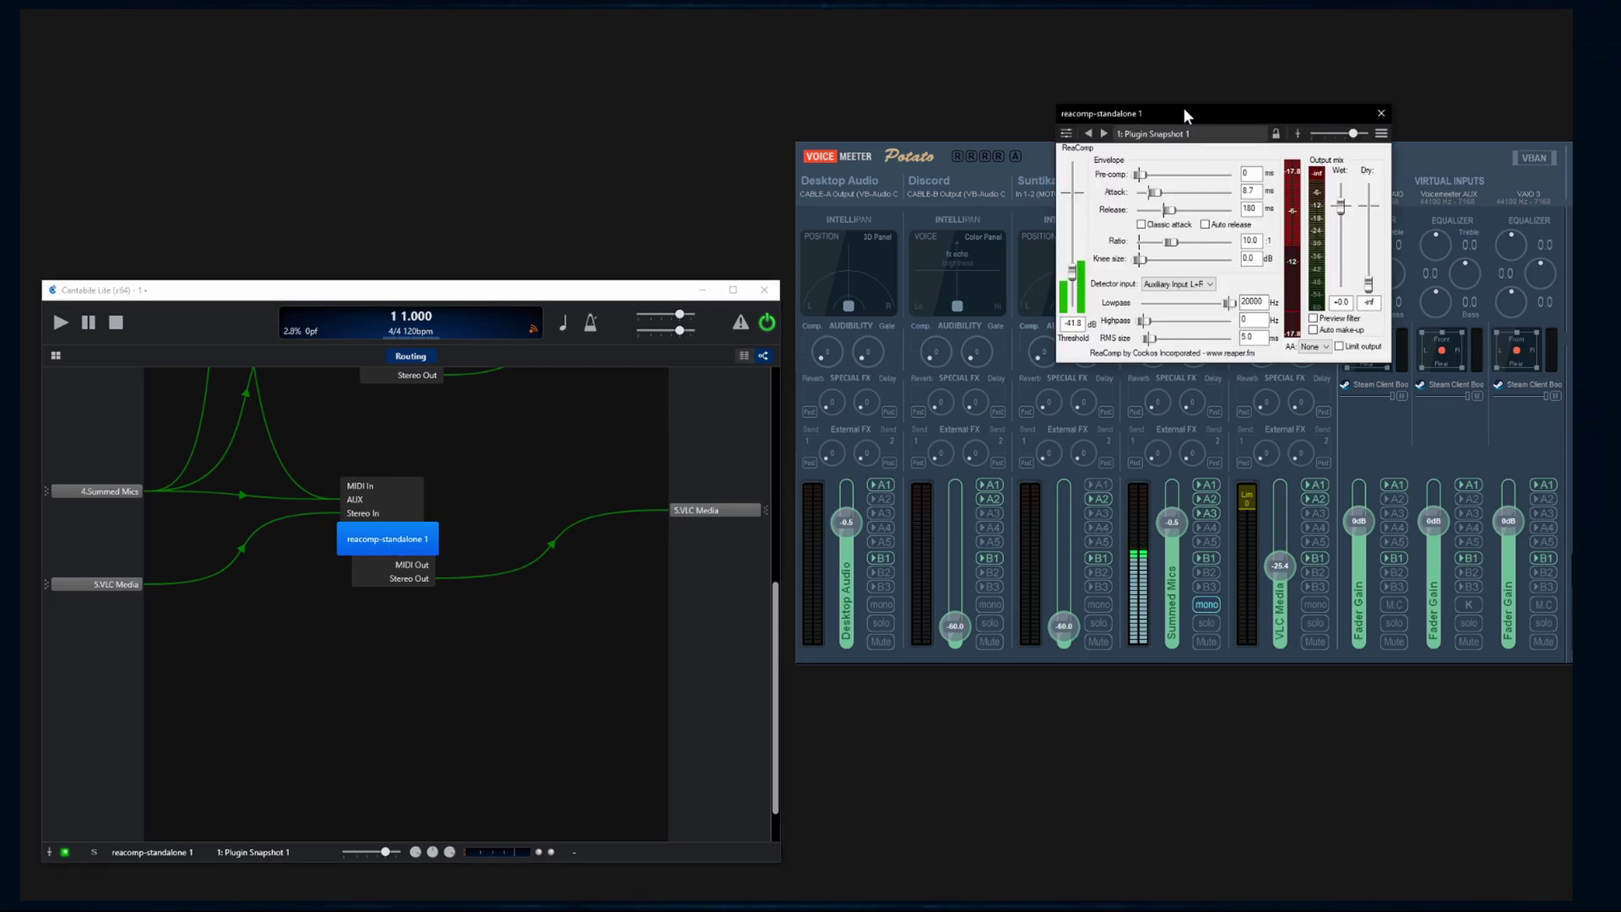
pyautogui.moveTo(1183, 116); pyautogui.dragTo(392, 418)
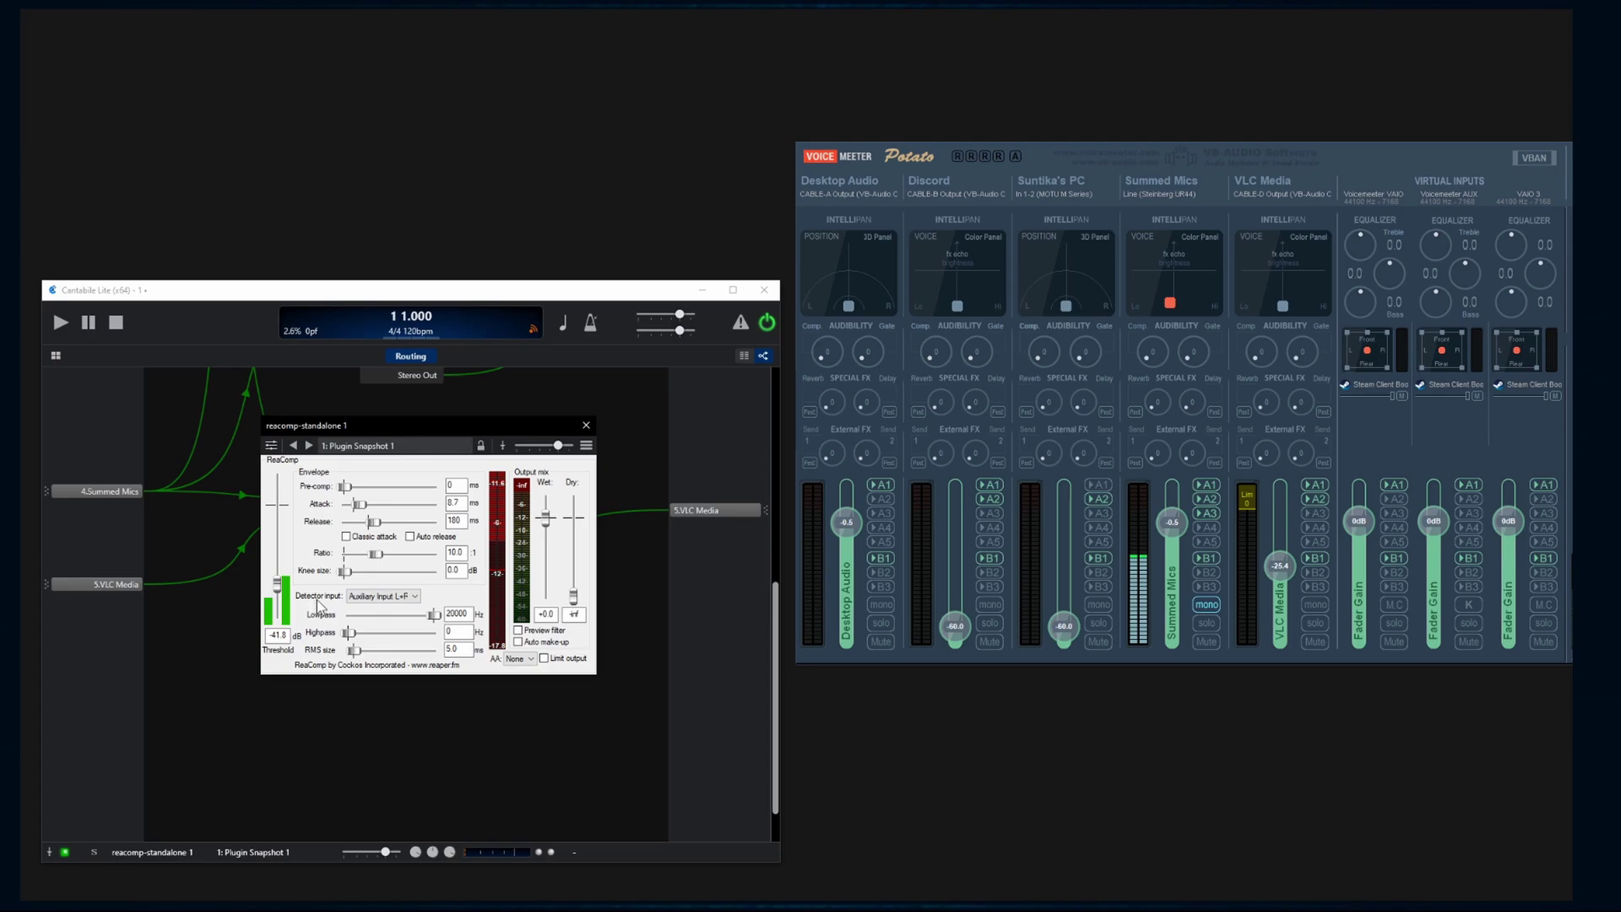
pyautogui.click(362, 596)
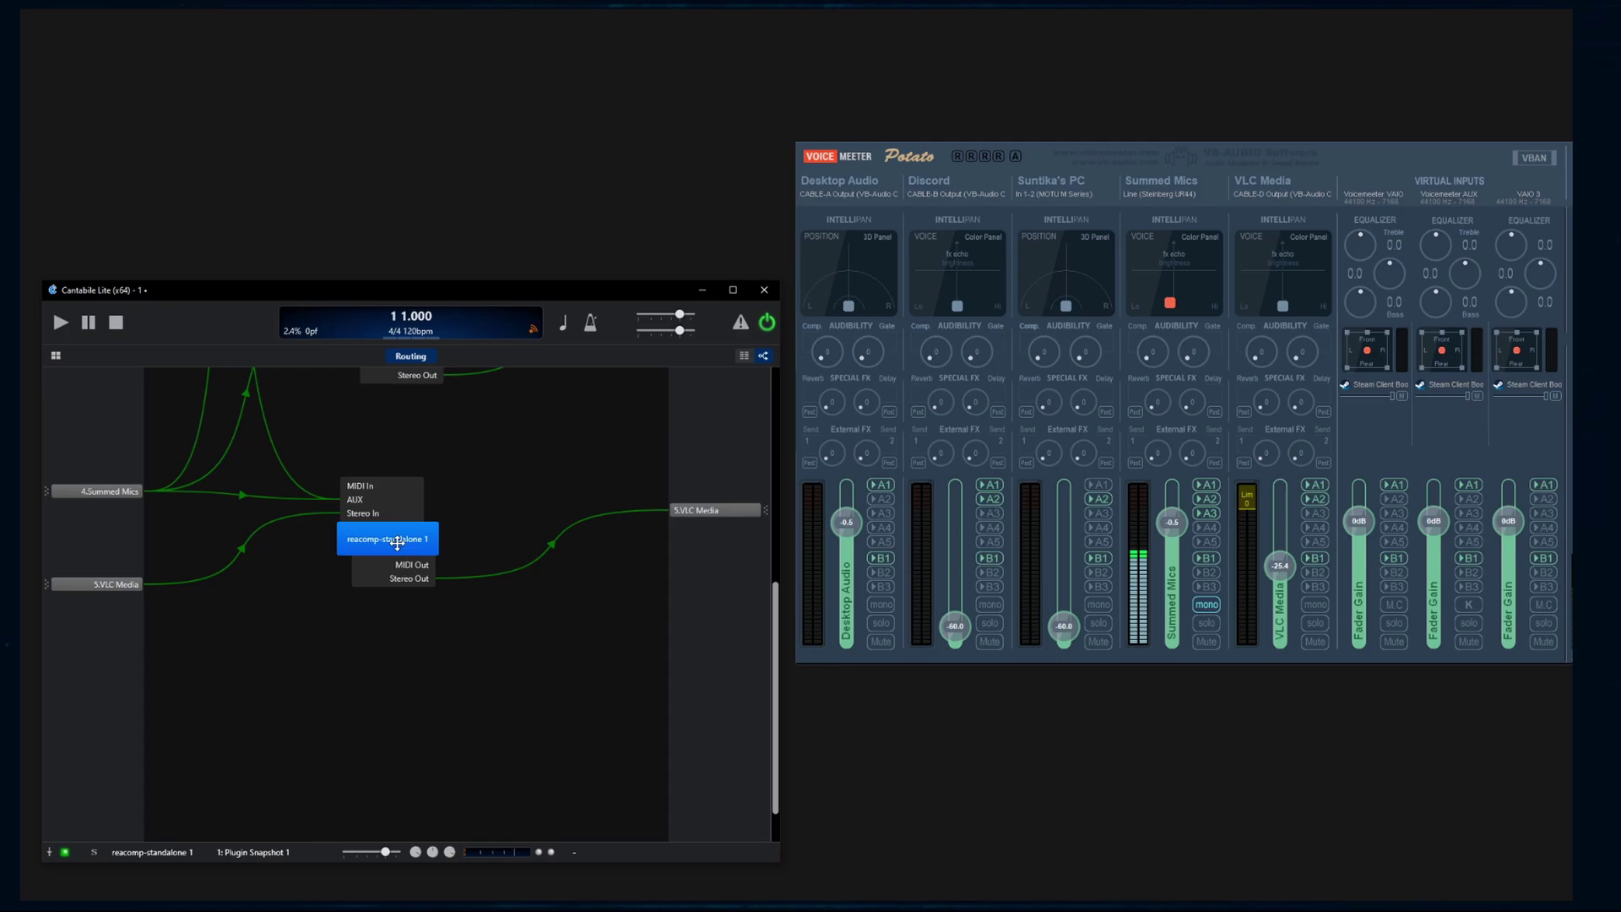
# Step: Open reacomp-standalone 1's Audio Ports editor and enlarge it to show every port
pyautogui.rightClick(373, 540)
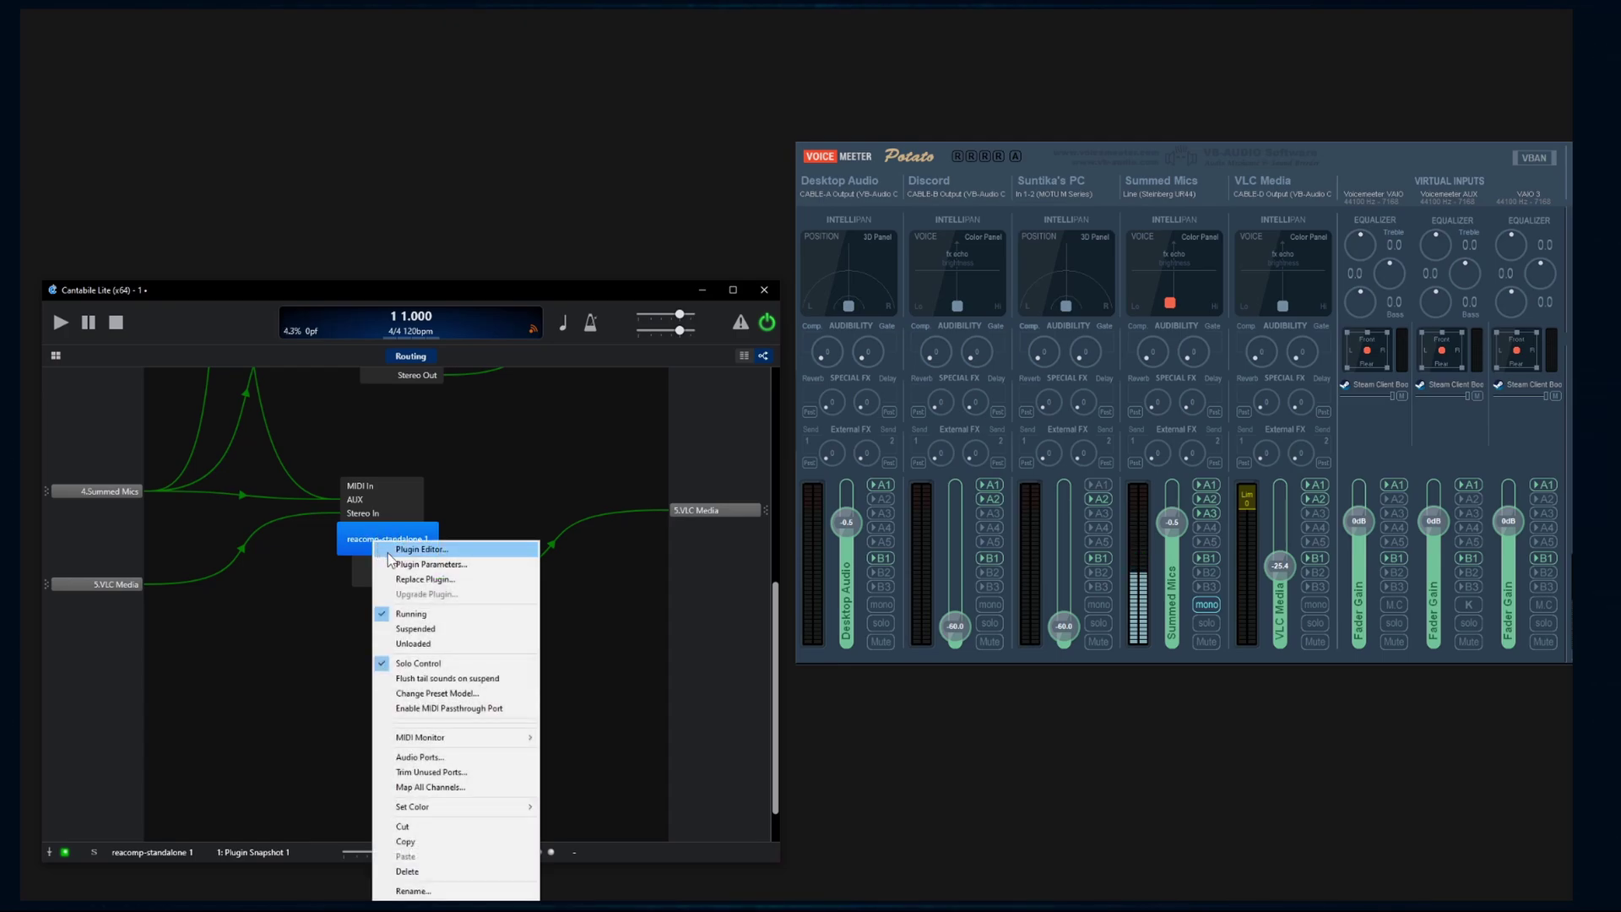
pyautogui.click(449, 758)
pyautogui.click(449, 757)
pyautogui.moveTo(582, 671); pyautogui.dragTo(604, 803)
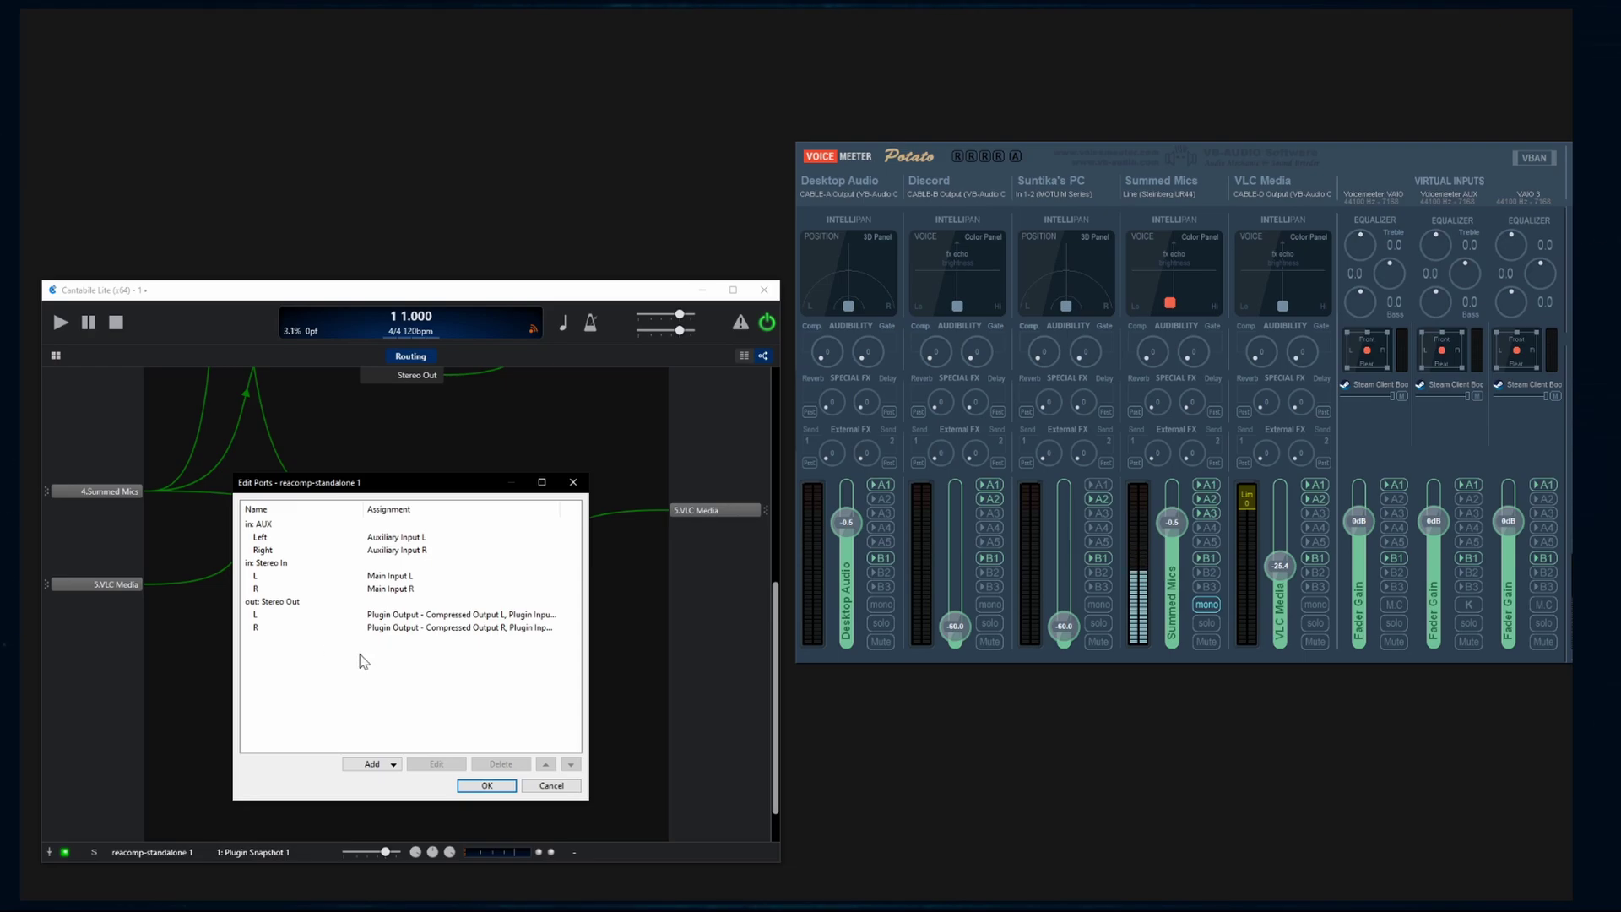
pyautogui.click(378, 763)
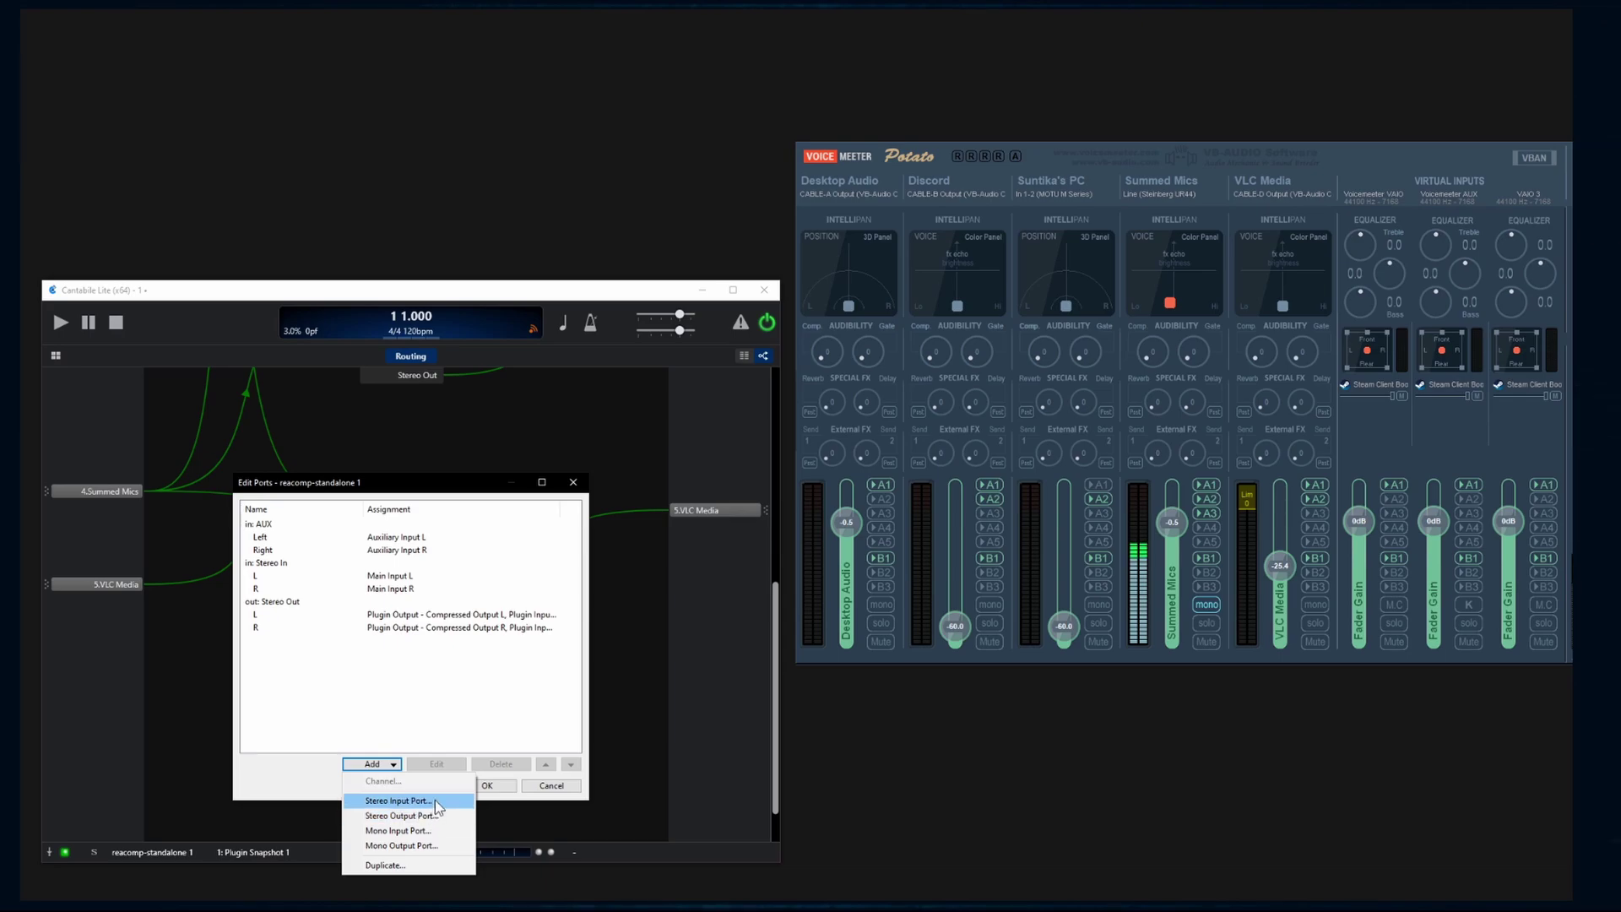
pyautogui.click(428, 803)
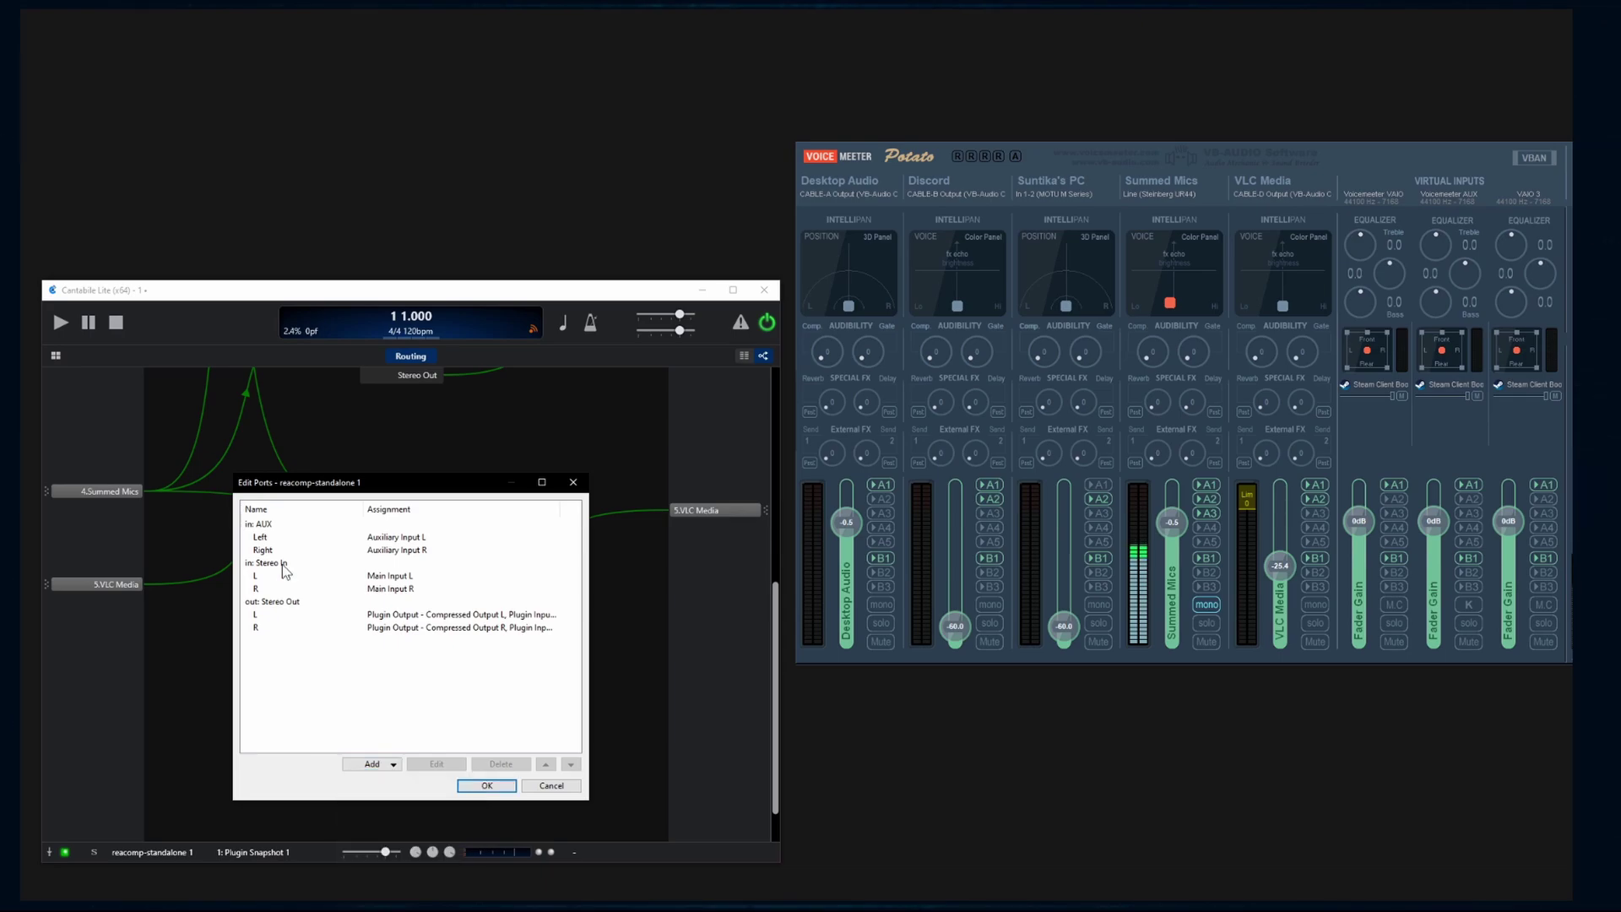
pyautogui.moveTo(340, 475); pyautogui.dragTo(396, 558)
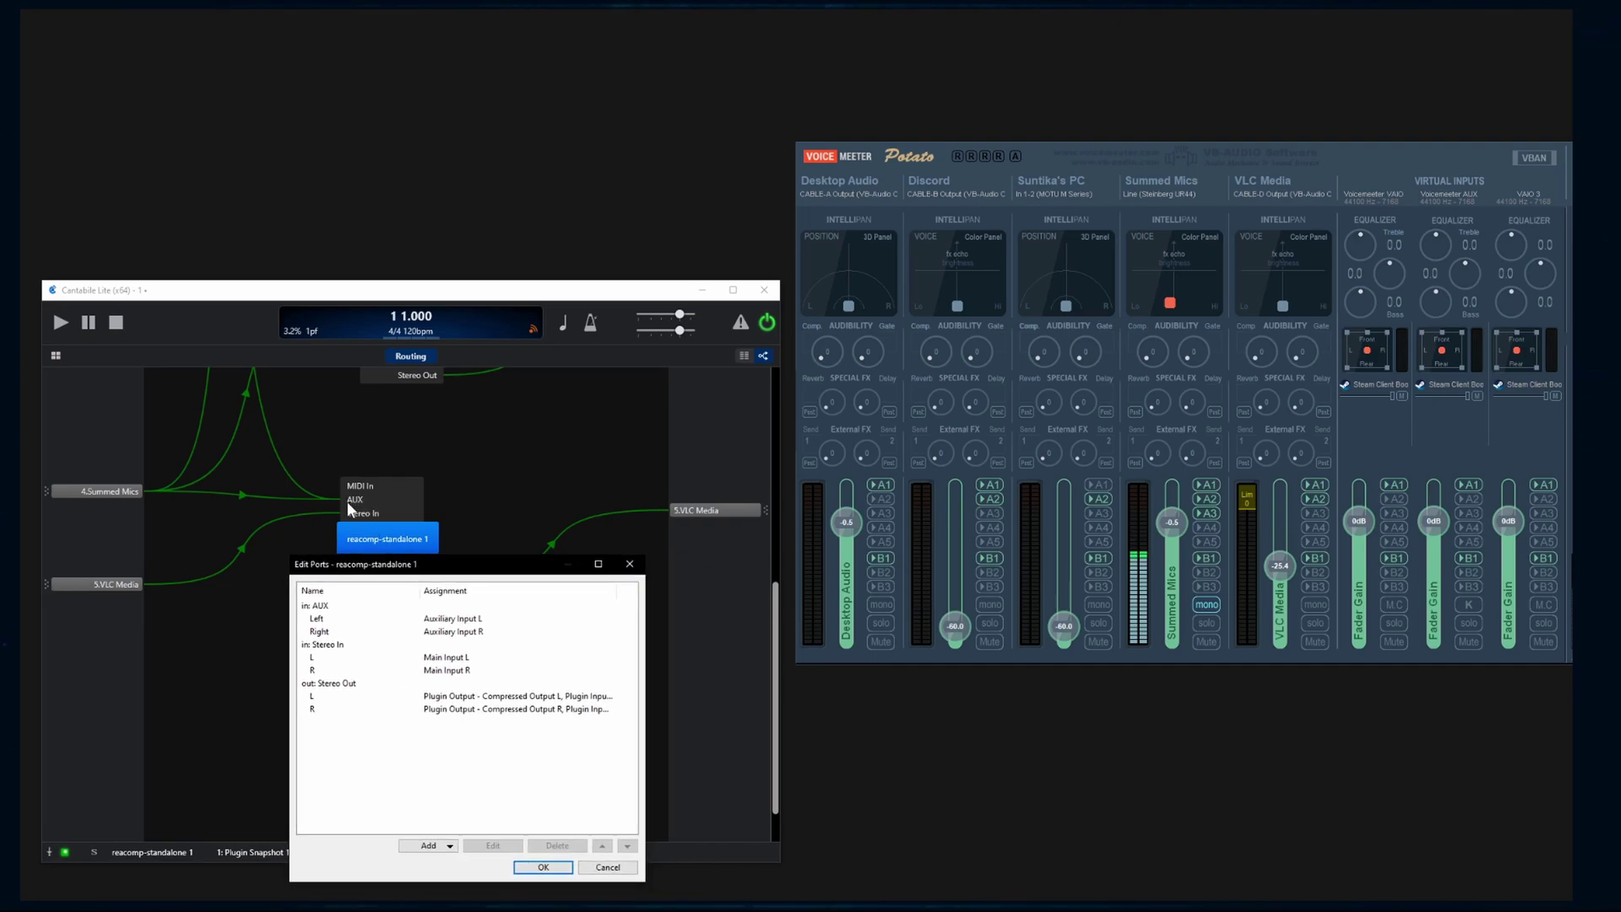
pyautogui.click(339, 563)
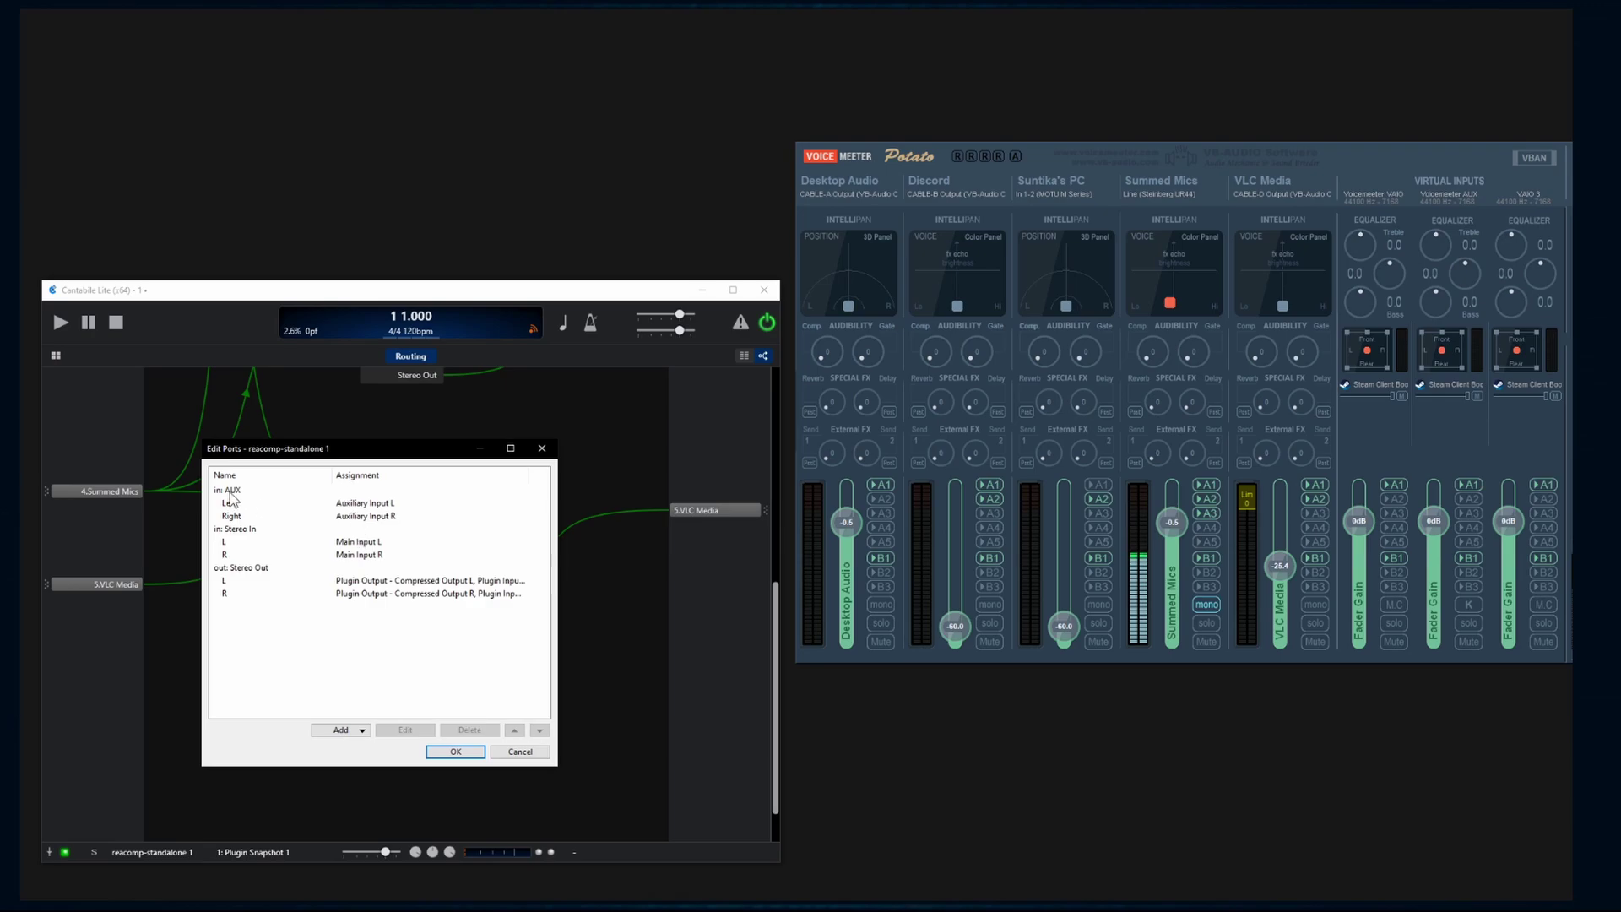
# Step: Map the AUX Left and Right ports to Auxiliary Input L and R, then start wiring 4.Summed Mics to AUX
pyautogui.doubleClick(359, 504)
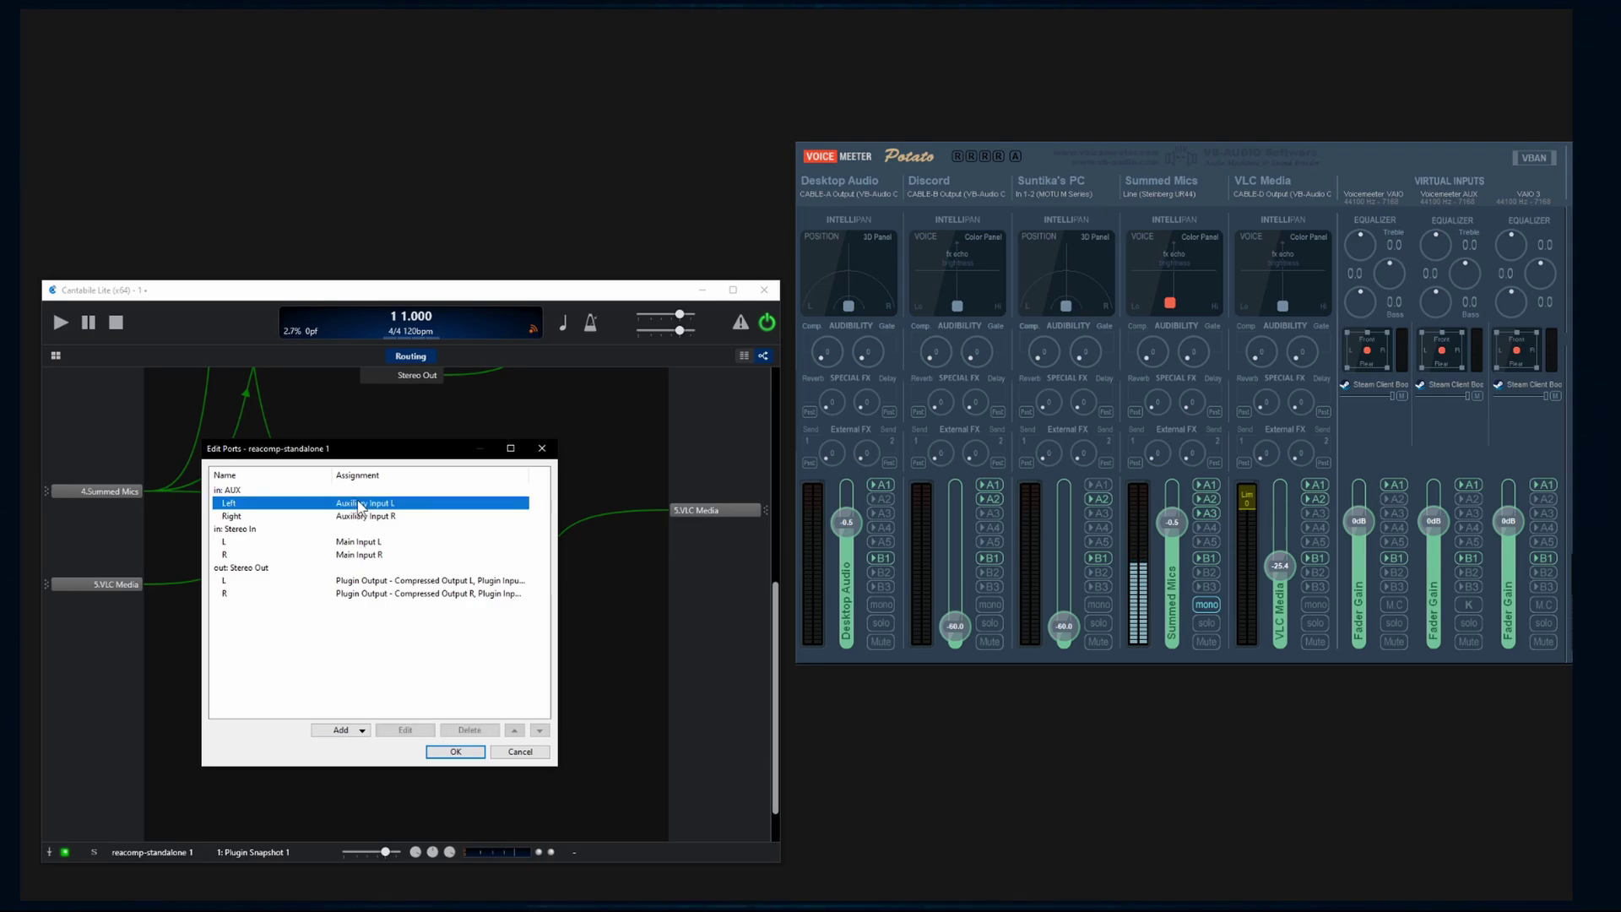
pyautogui.click(338, 662)
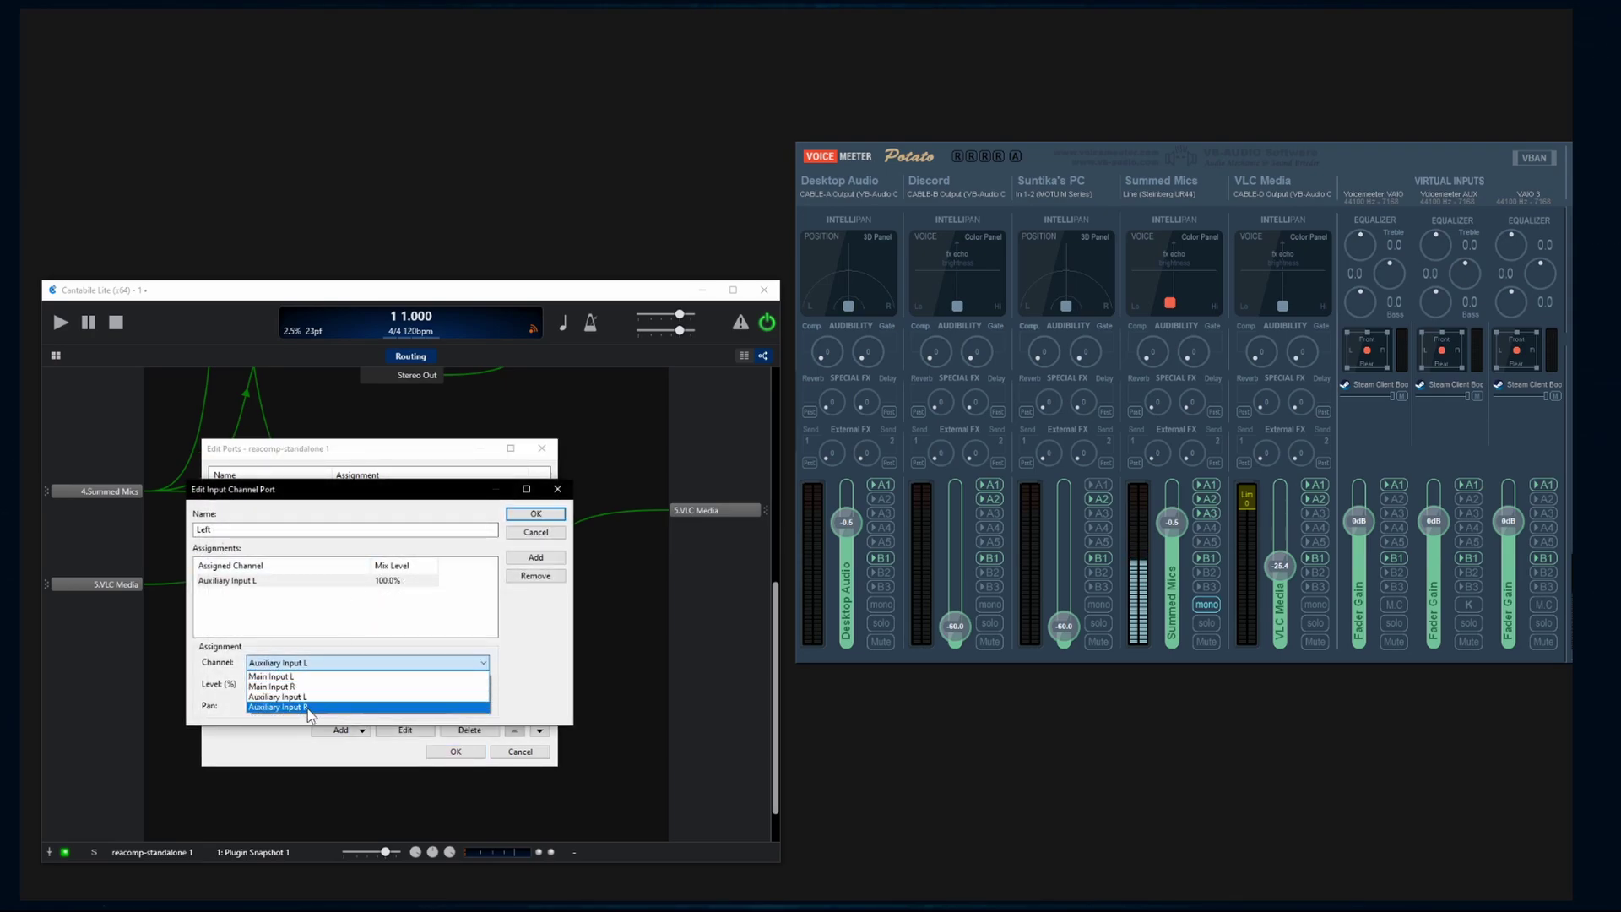
pyautogui.click(328, 706)
pyautogui.click(535, 513)
pyautogui.doubleClick(497, 518)
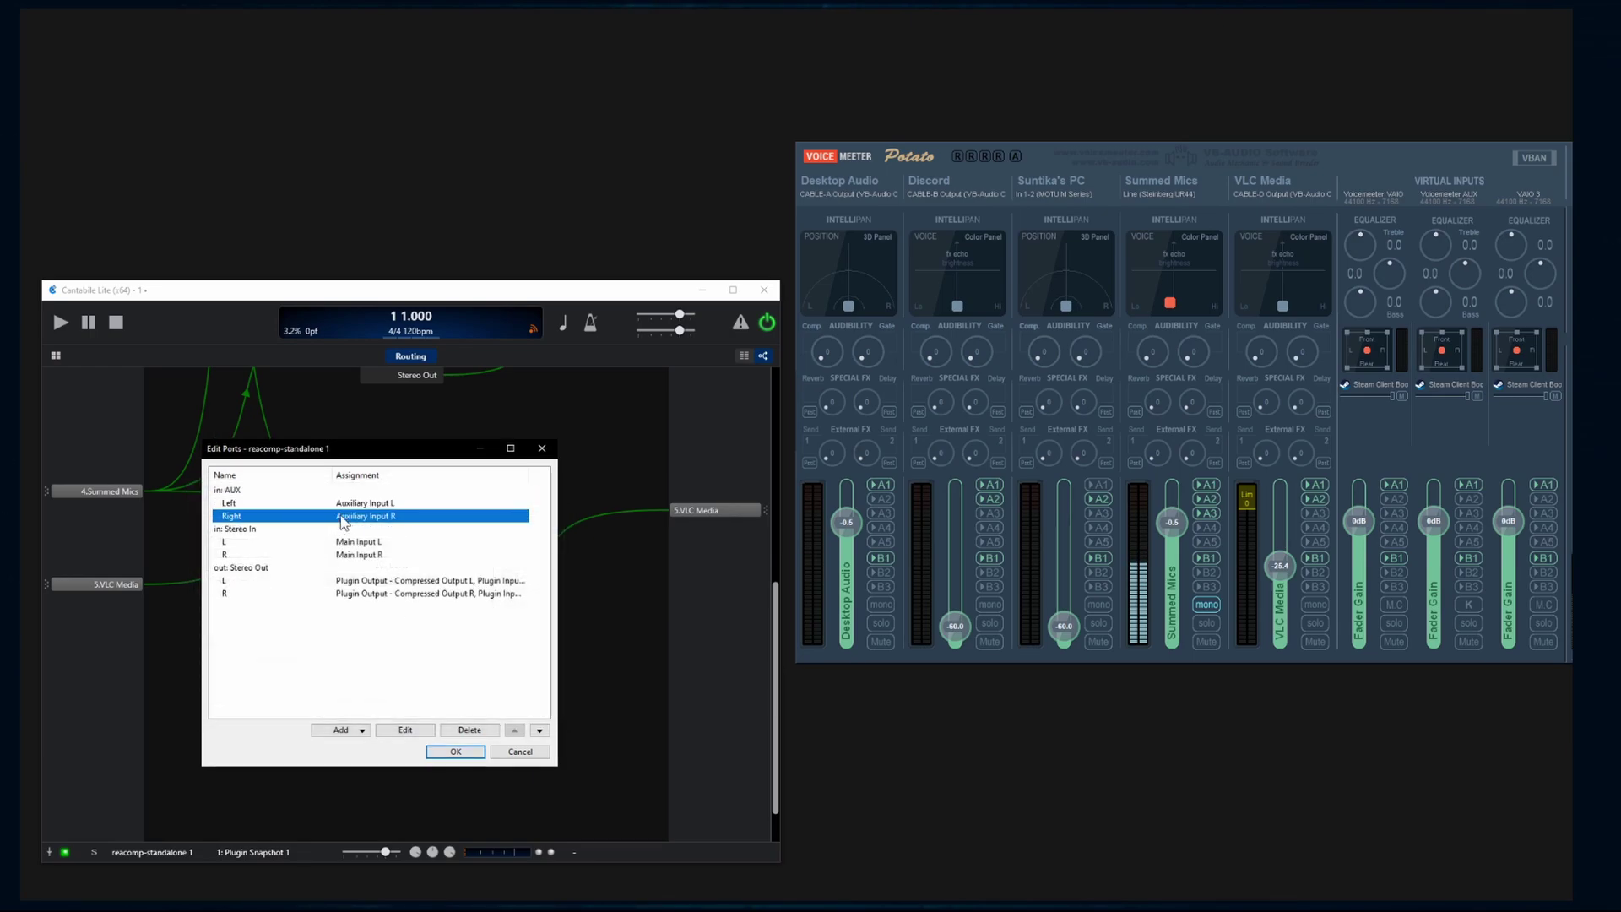
pyautogui.click(536, 513)
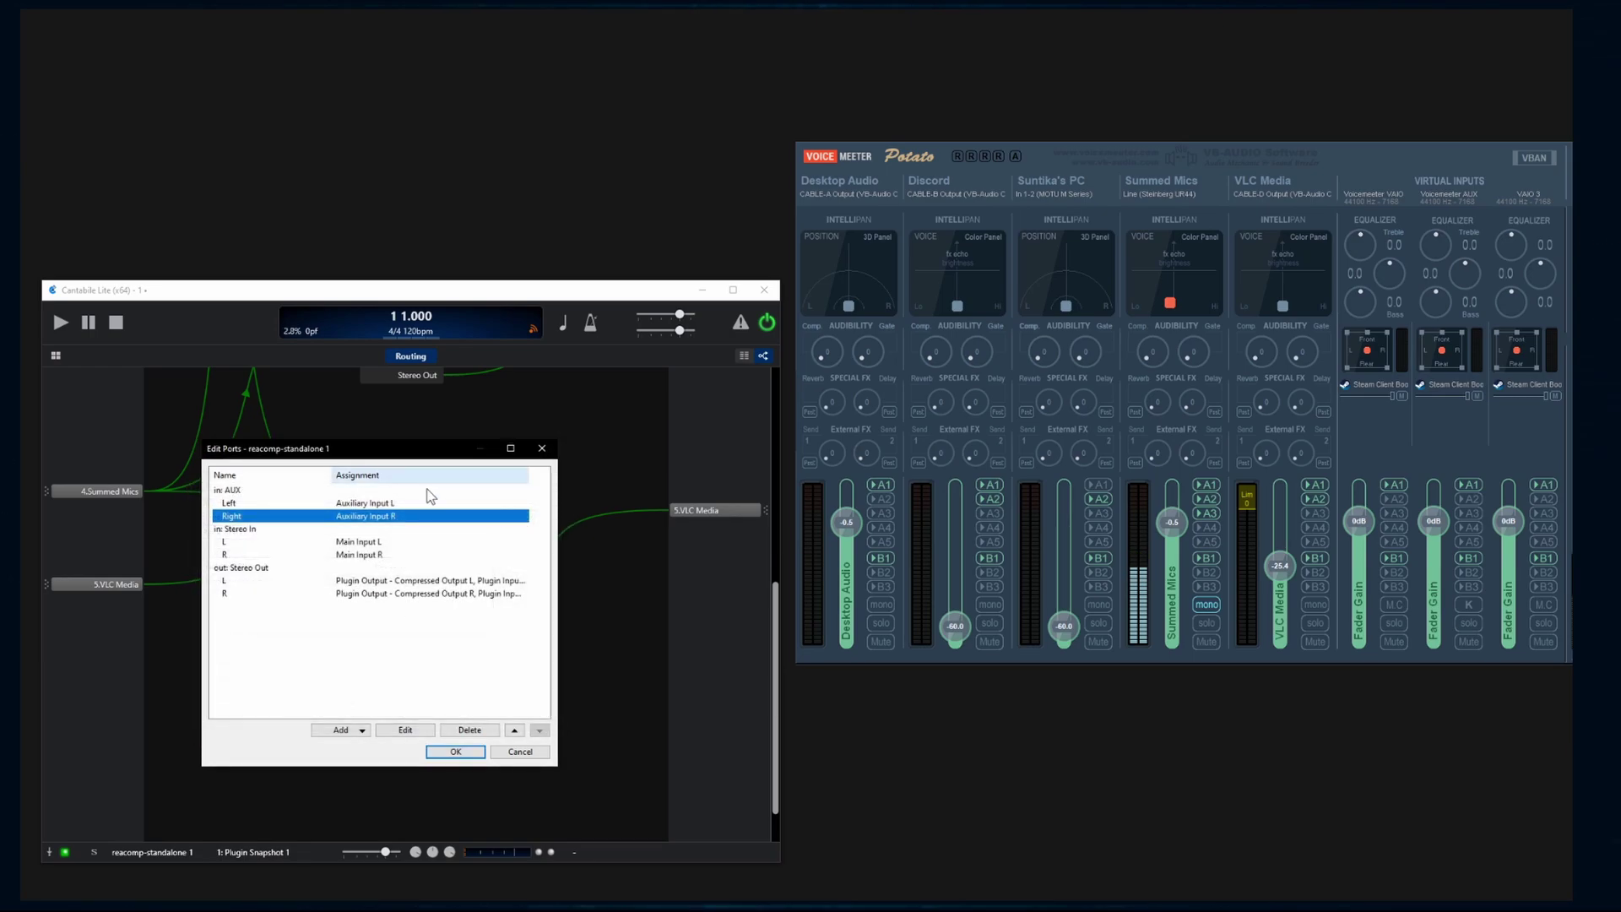
pyautogui.click(391, 697)
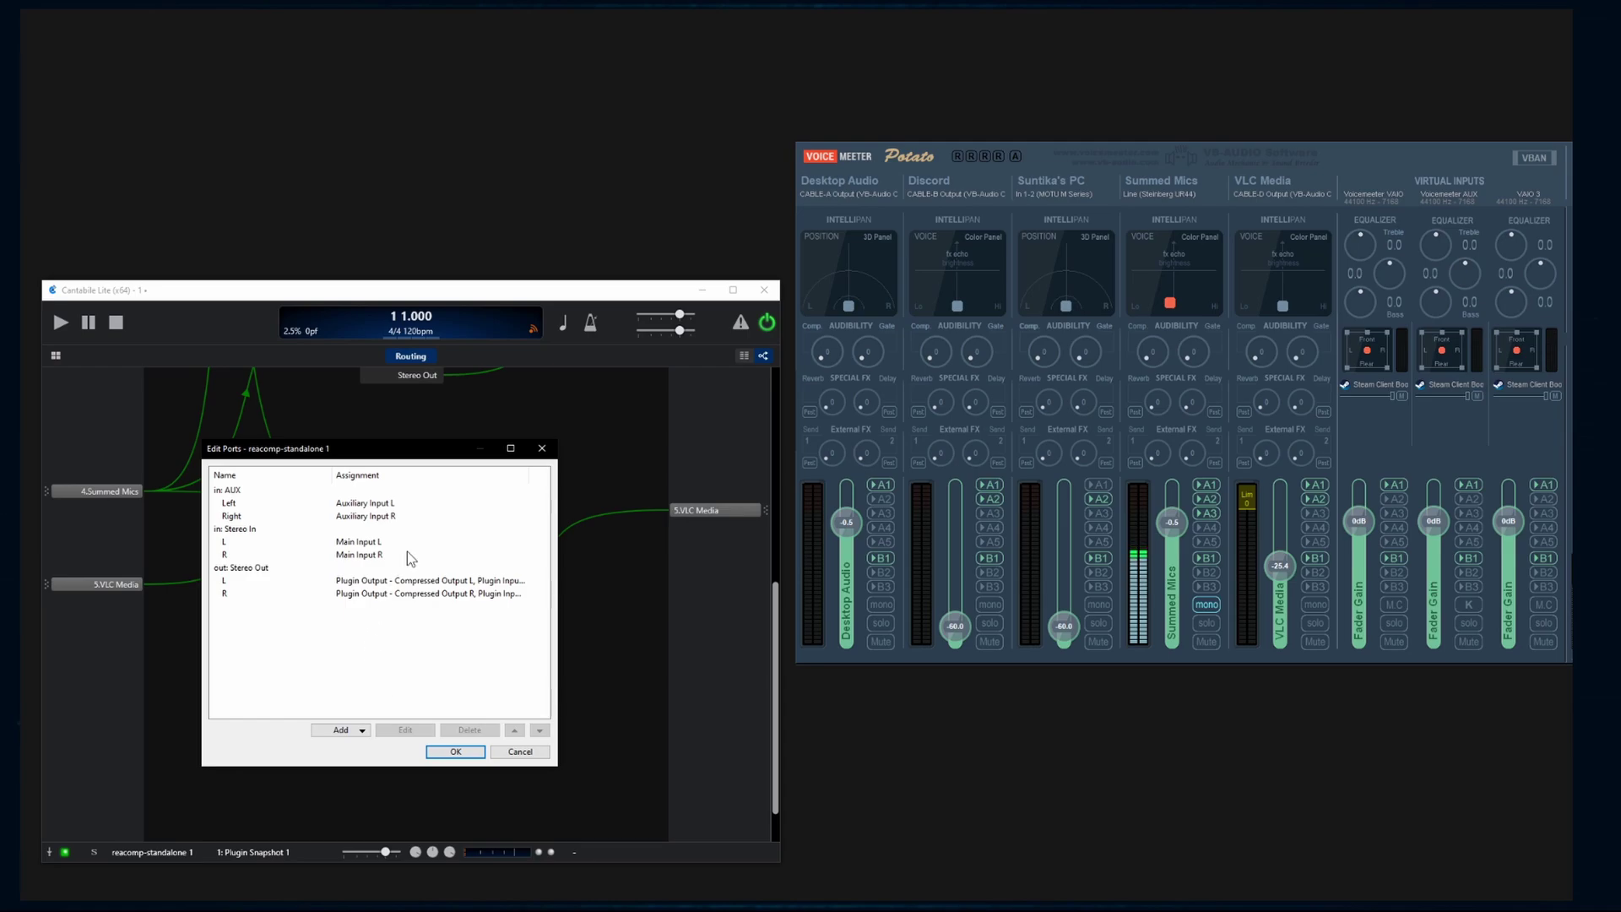
pyautogui.click(542, 448)
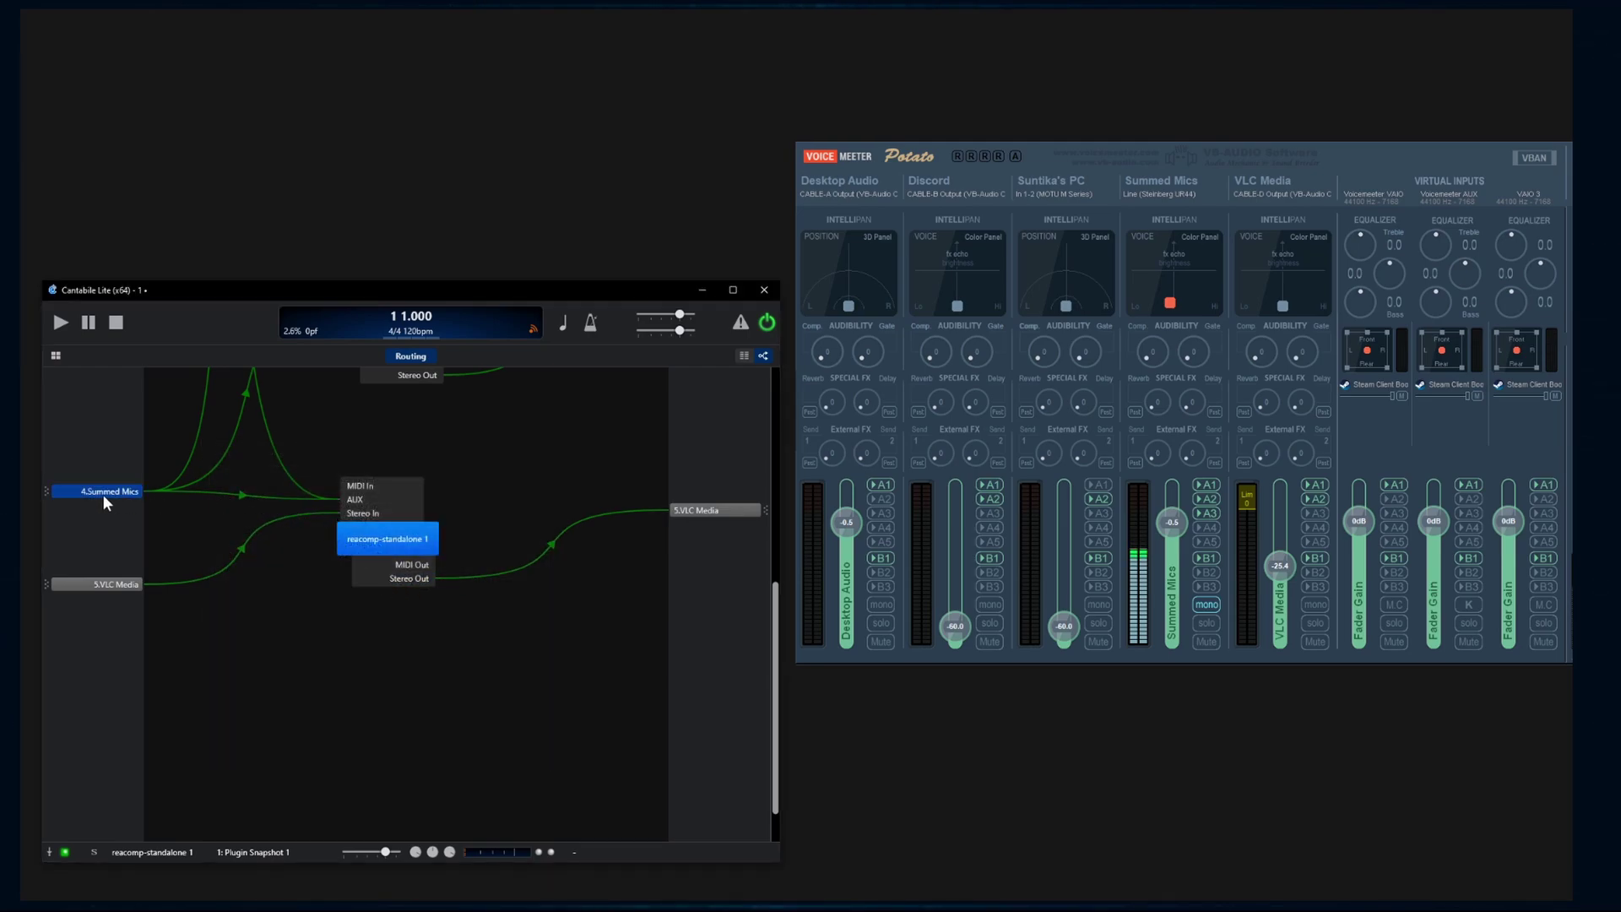
pyautogui.moveTo(145, 491); pyautogui.dragTo(301, 501)
# Step: Cancel the pending wire, keep ReaComp's Detector input on Auxiliary Input L+R, and raise Threshold to -40.1 dB
pyautogui.press('Escape')
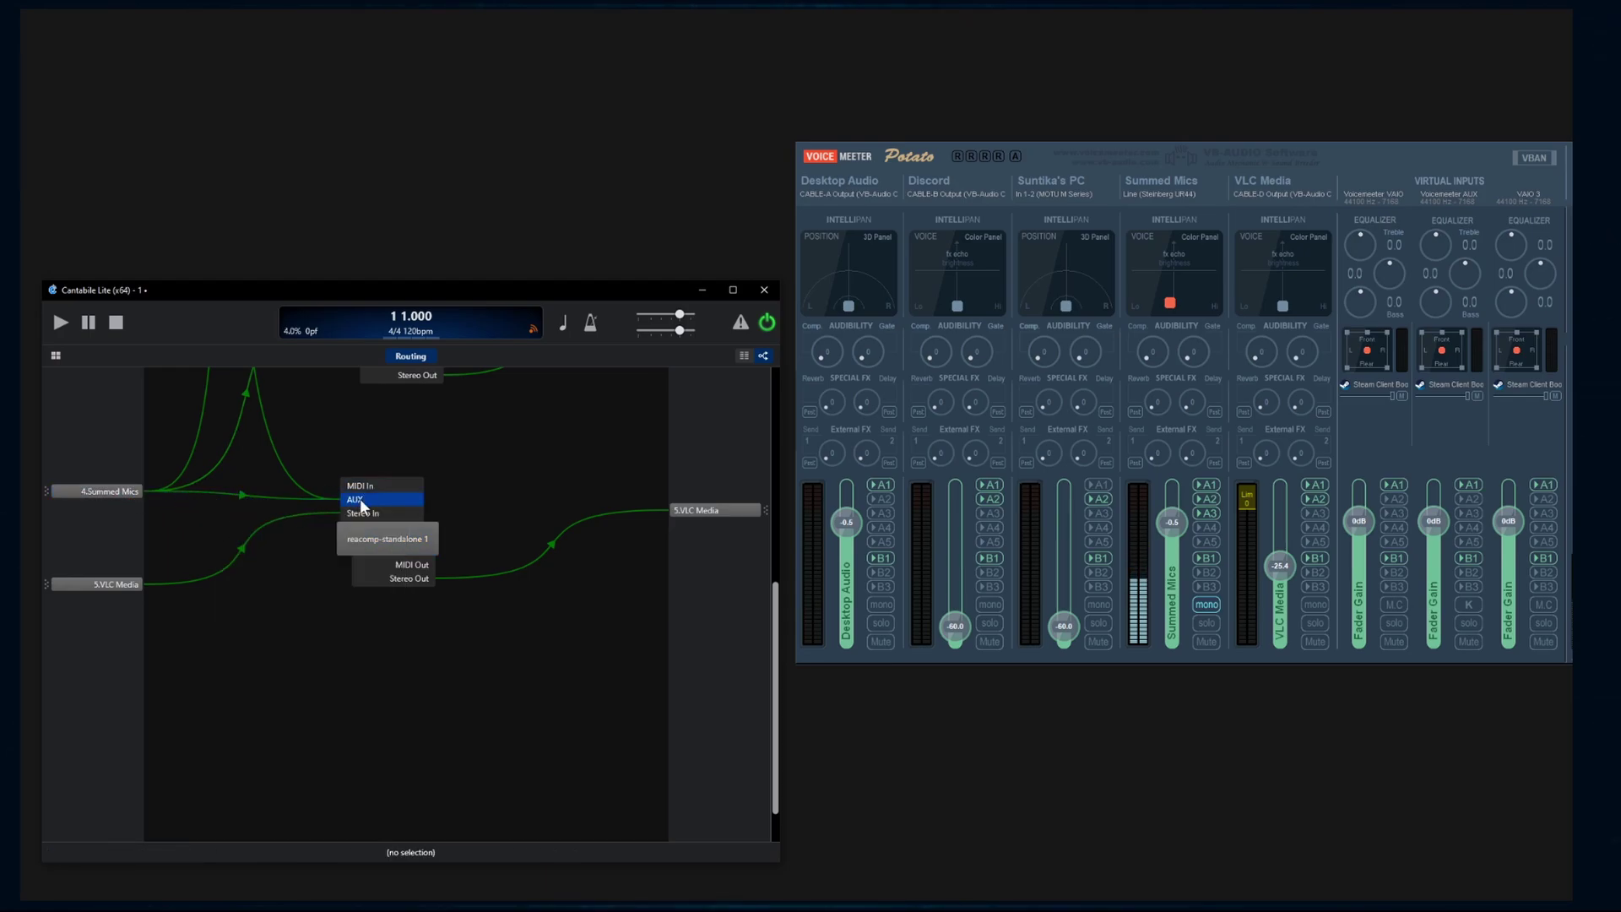
pyautogui.doubleClick(363, 538)
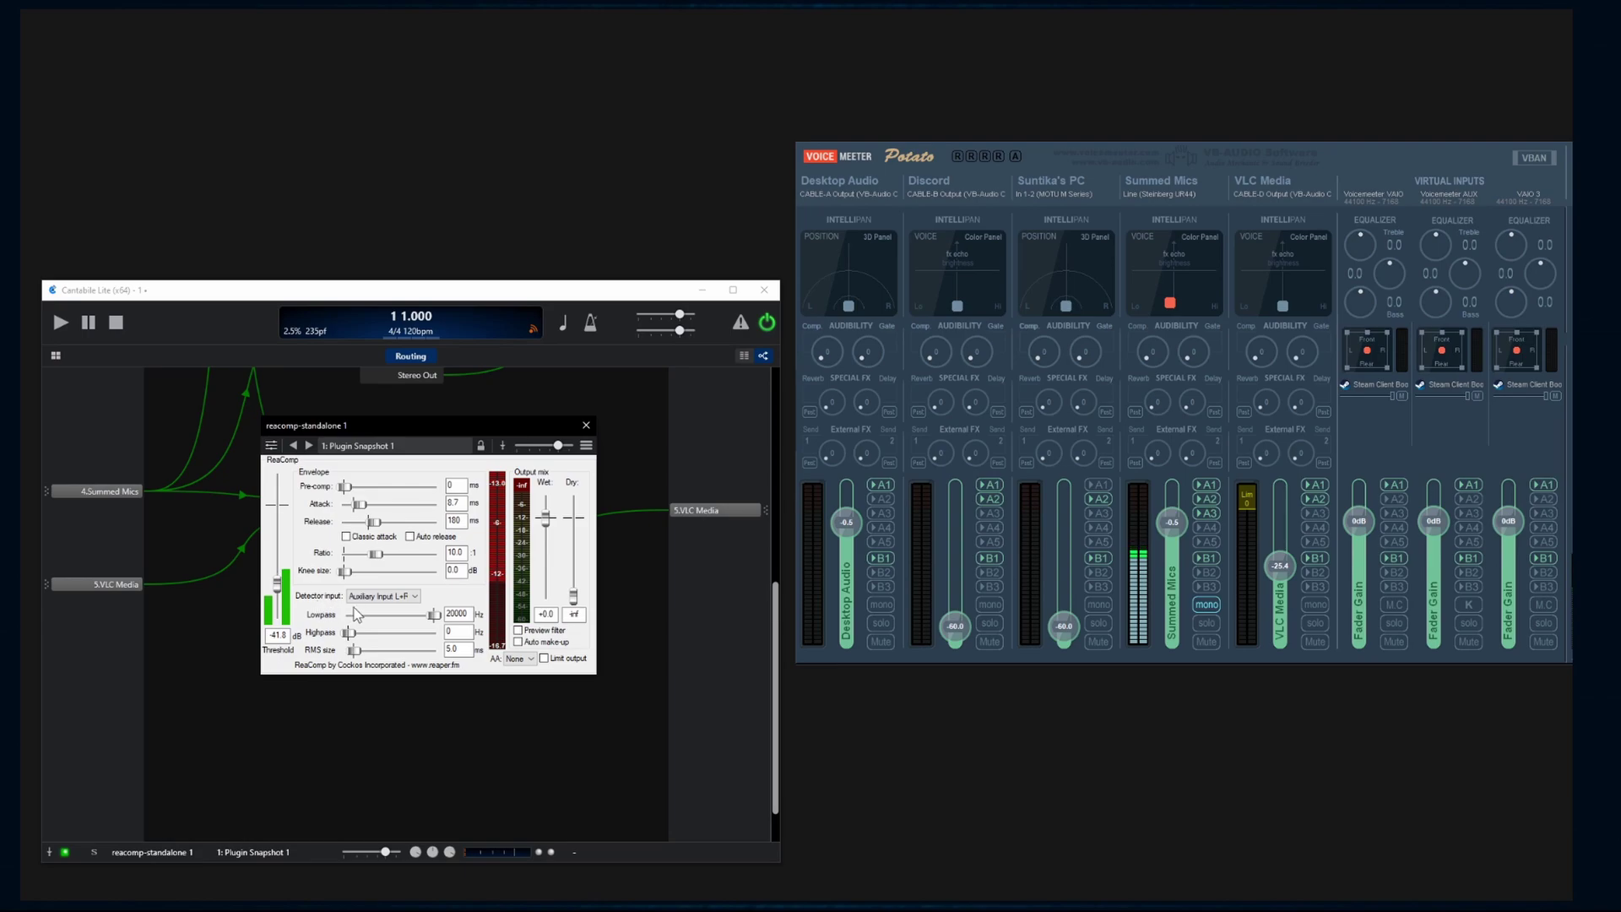
pyautogui.click(410, 596)
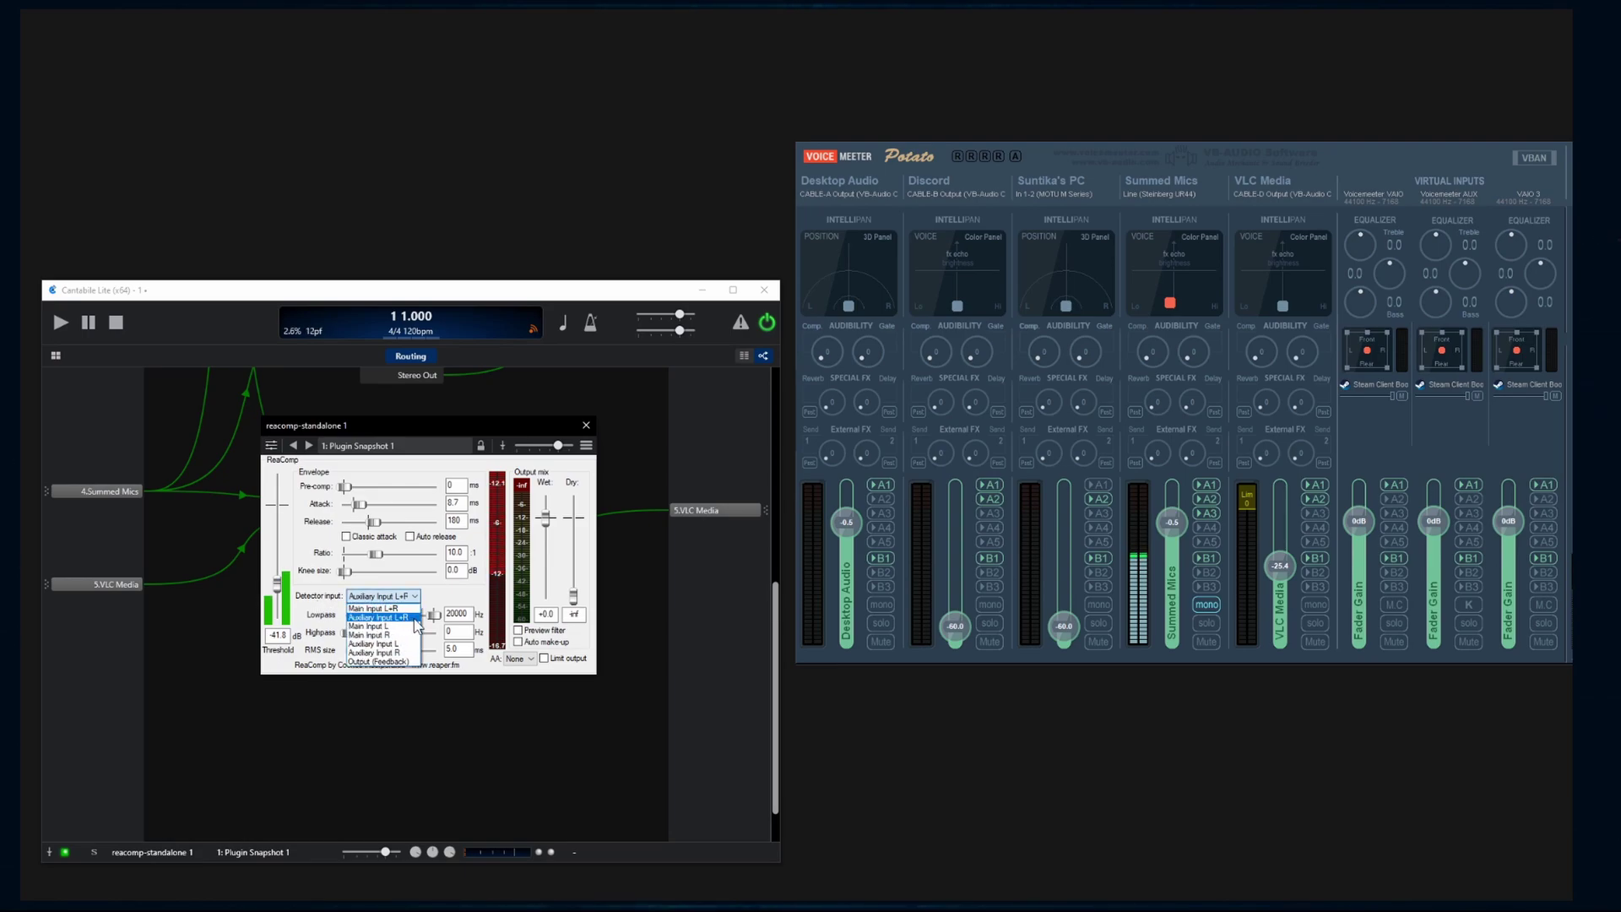
pyautogui.click(414, 618)
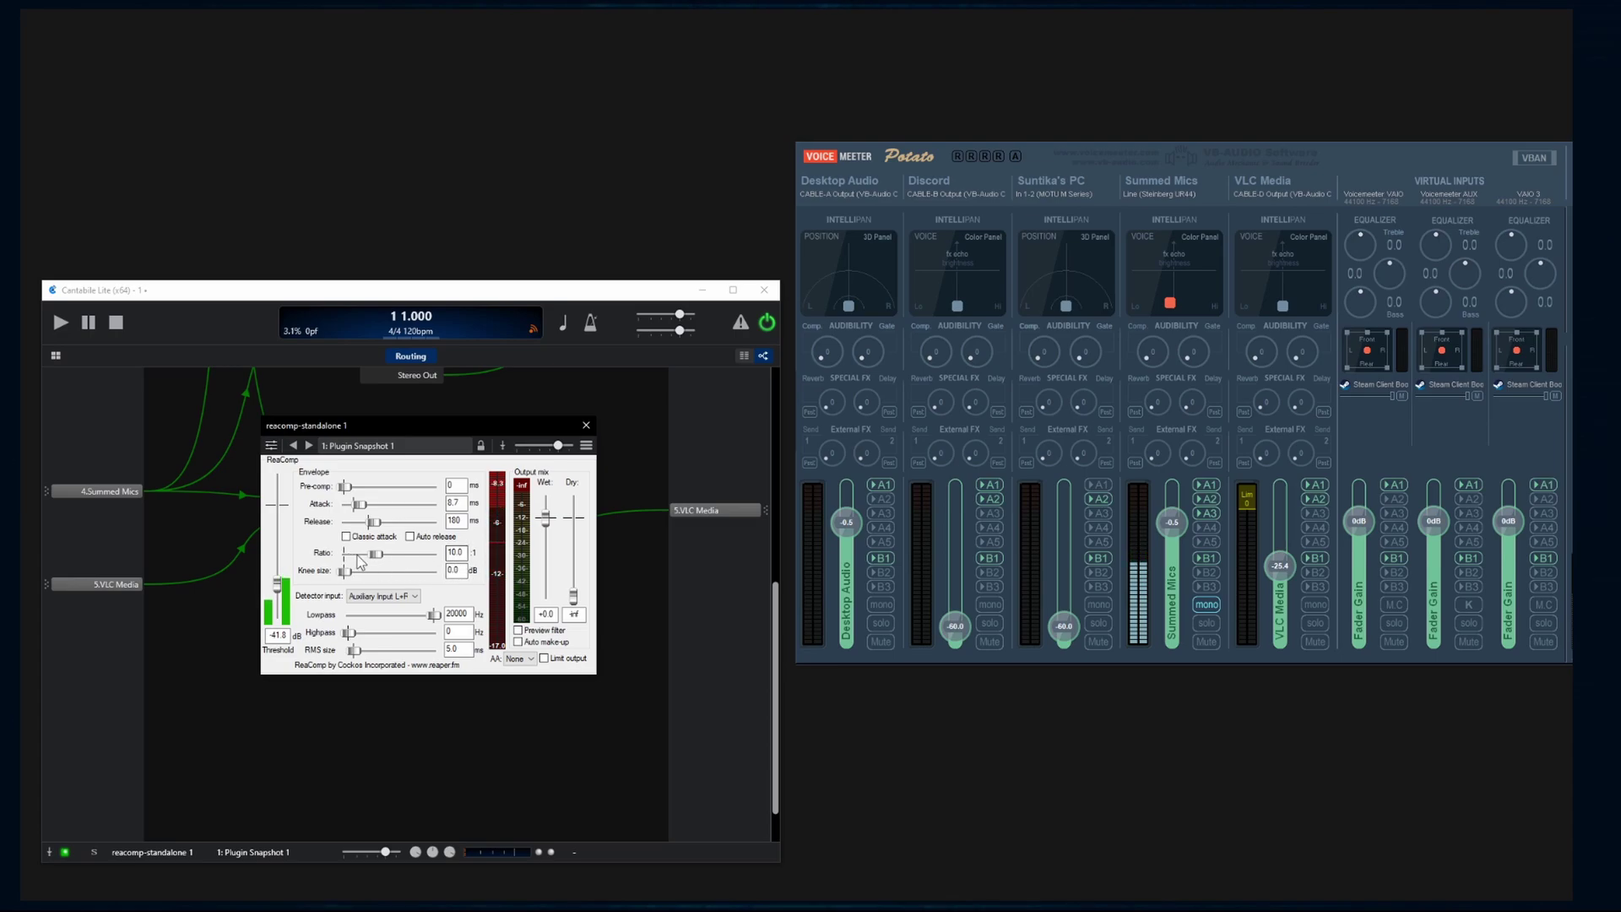
pyautogui.moveTo(276, 584)
pyautogui.mouseDown()
pyautogui.moveTo(282, 544)
pyautogui.moveTo(288, 613)
pyautogui.moveTo(285, 591)
pyautogui.mouseUp()
# Step: Close ReaComp and connect 5.VLC Media to reacomp-standalone 1's Stereo In
pyautogui.press('Escape')
pyautogui.click(104, 586)
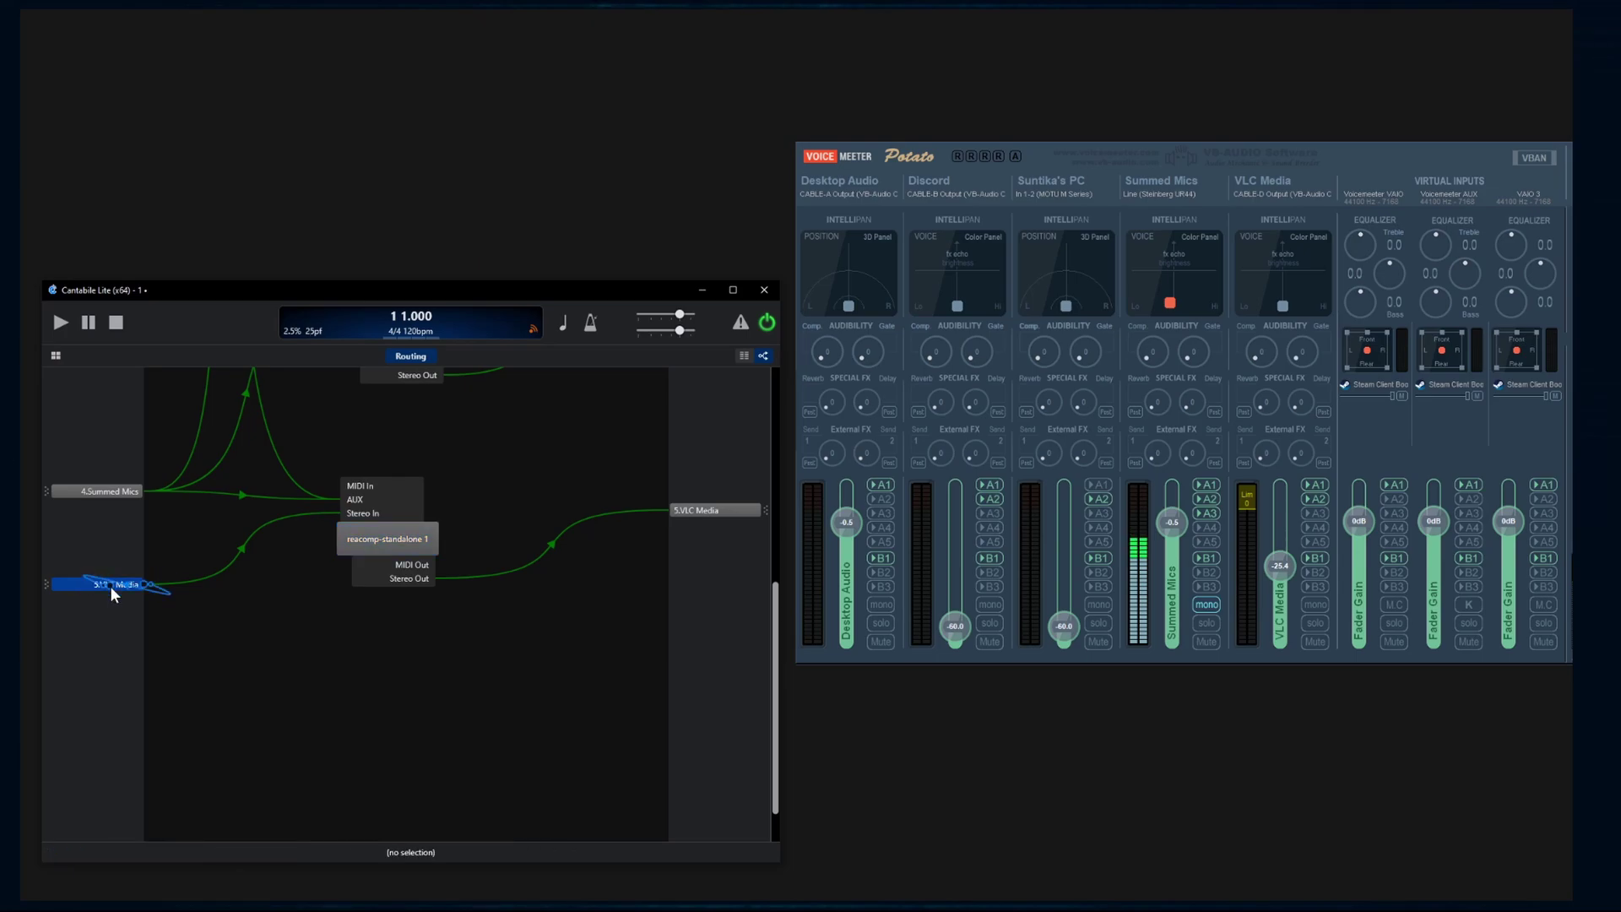
pyautogui.moveTo(286, 574); pyautogui.dragTo(353, 510)
pyautogui.rightClick(311, 575)
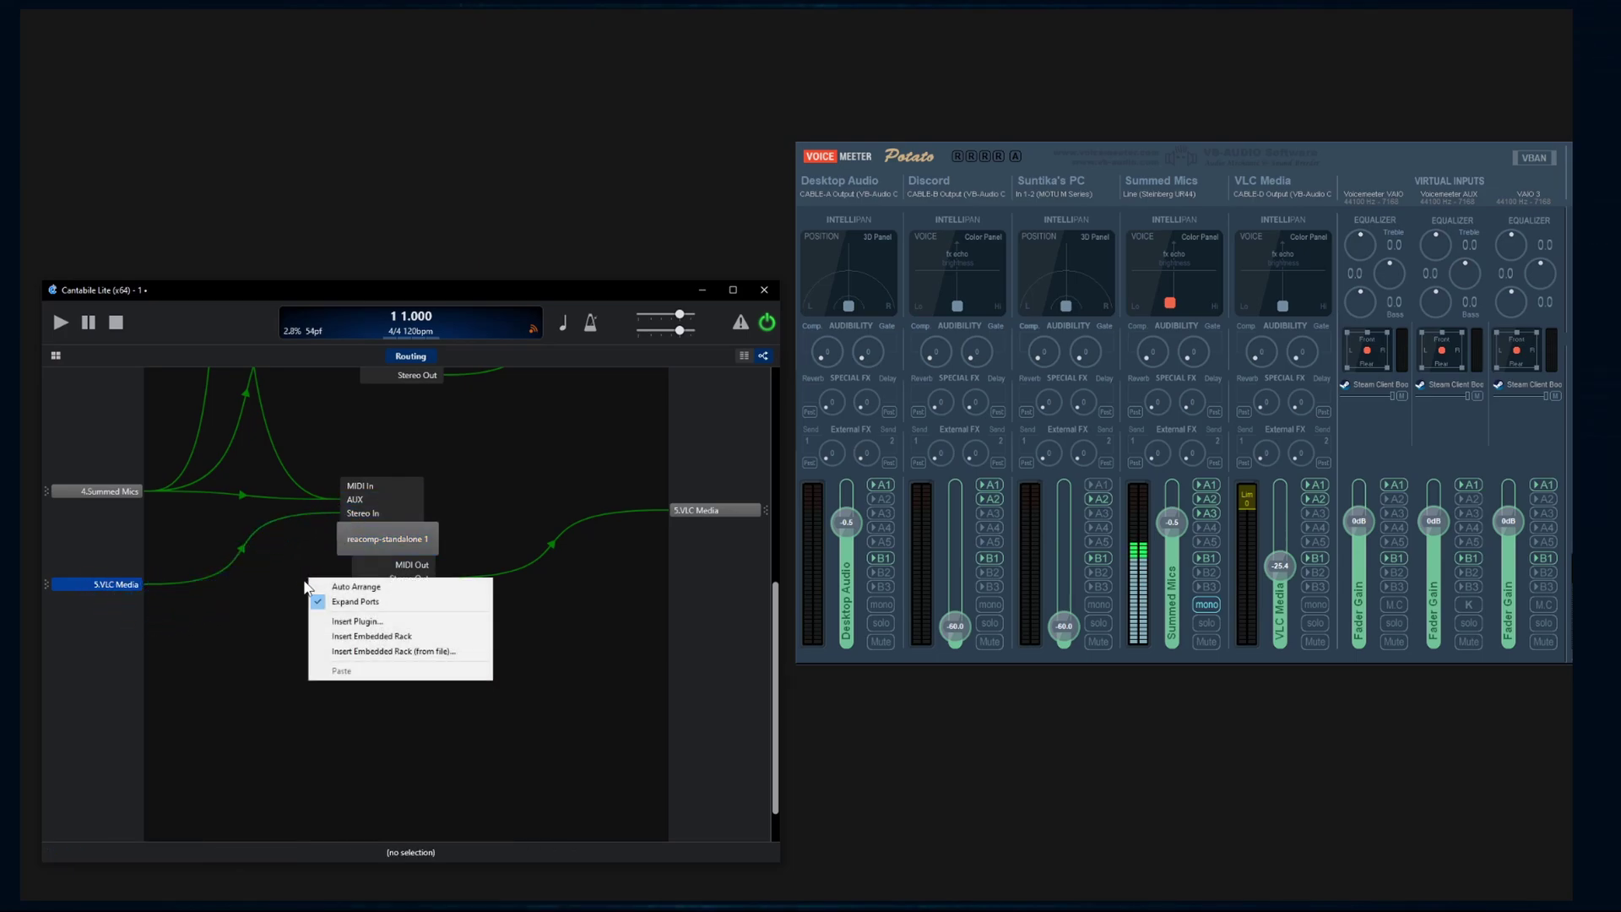
pyautogui.click(256, 597)
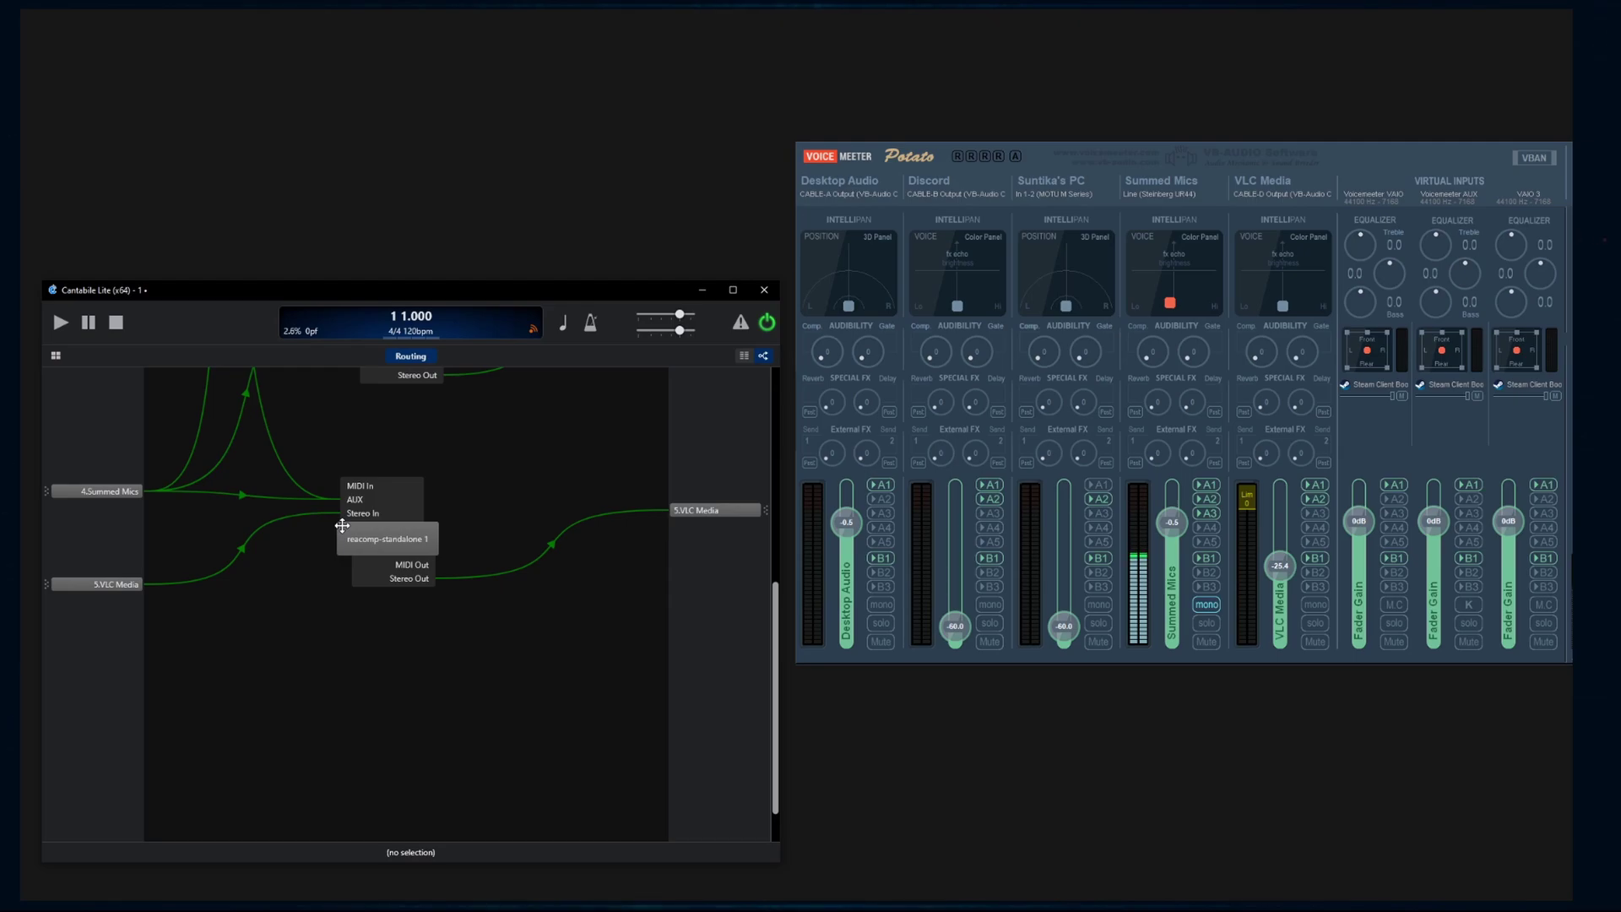
# Step: Reopen reacomp-standalone 1's ReaComp window and resume the Chasing Love track in VLC
pyautogui.hotkey('alt', 'Tab')
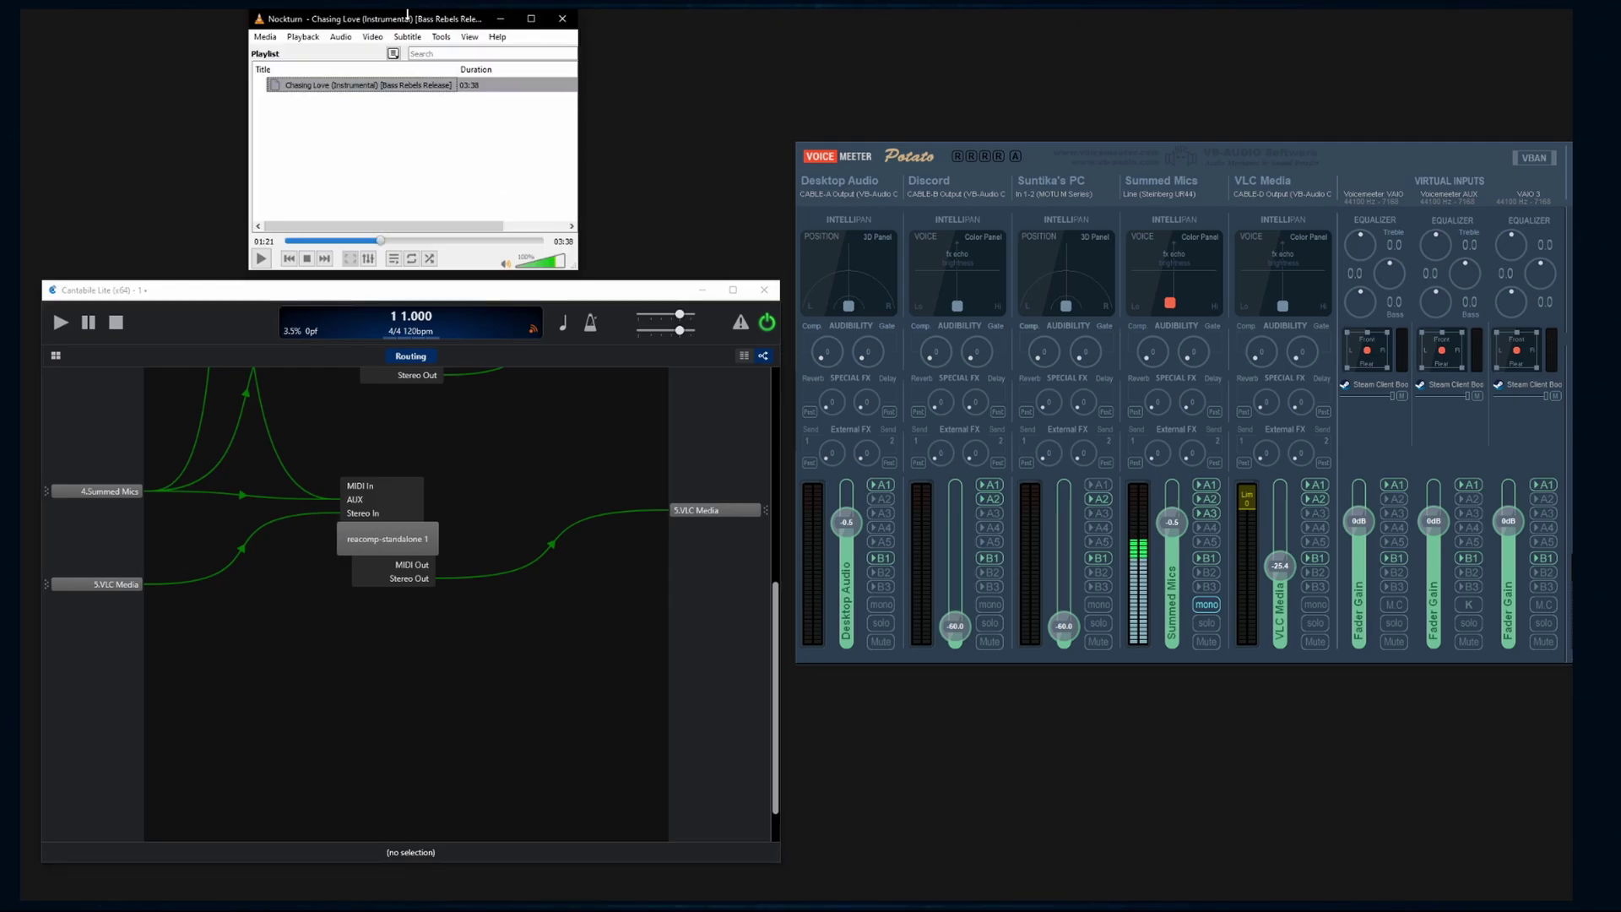
pyautogui.moveTo(412, 16); pyautogui.dragTo(411, 13)
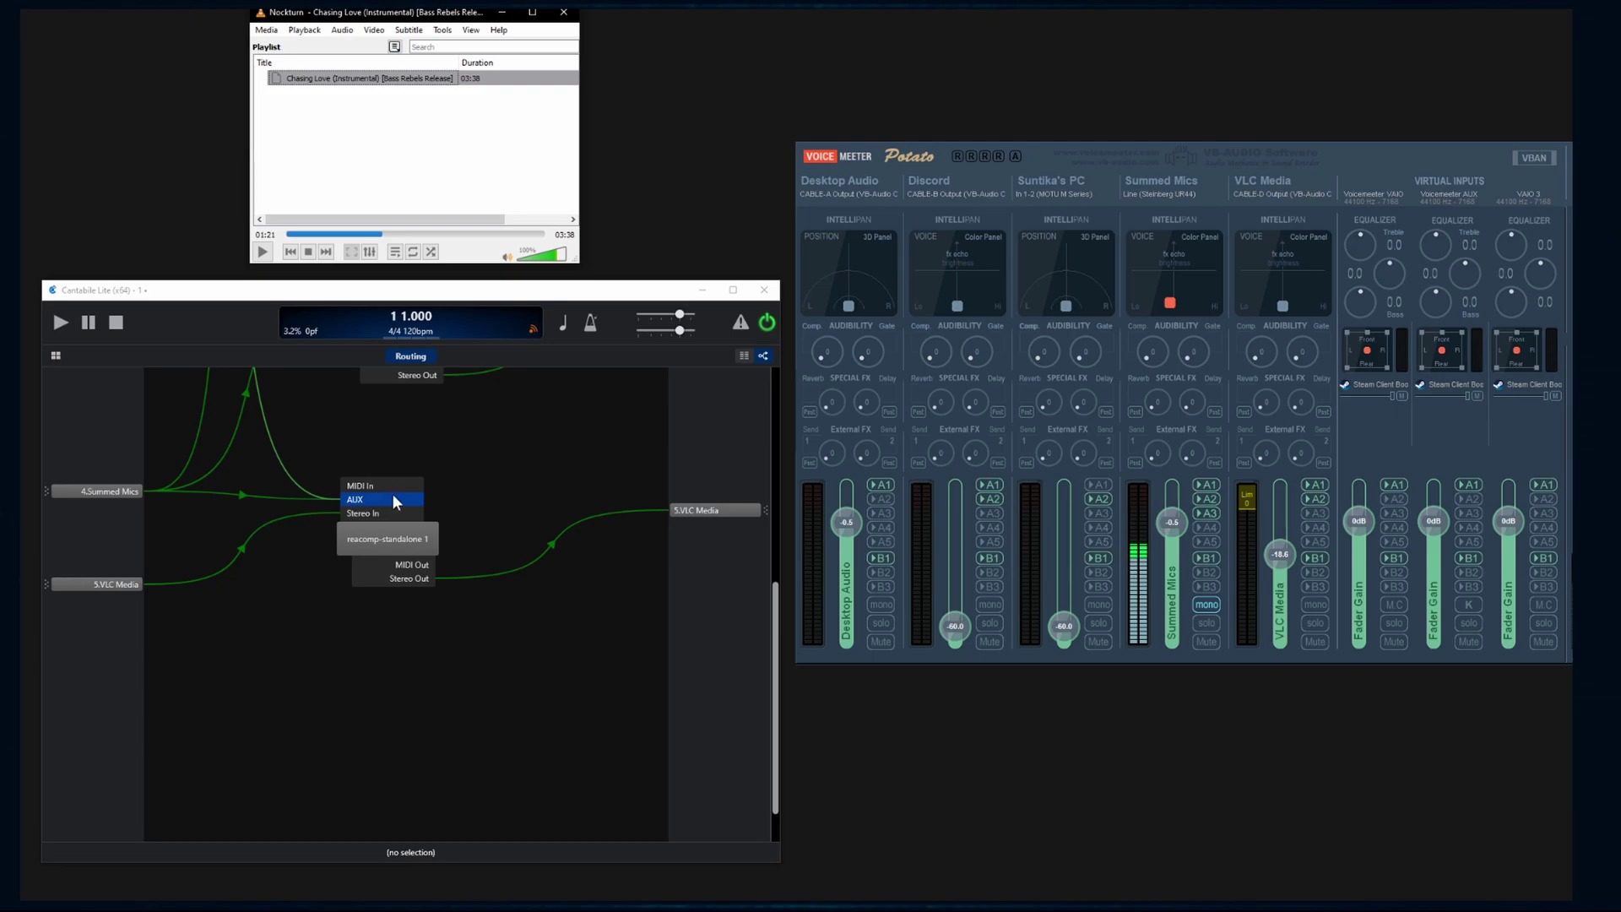
pyautogui.click(397, 541)
pyautogui.doubleClick(397, 541)
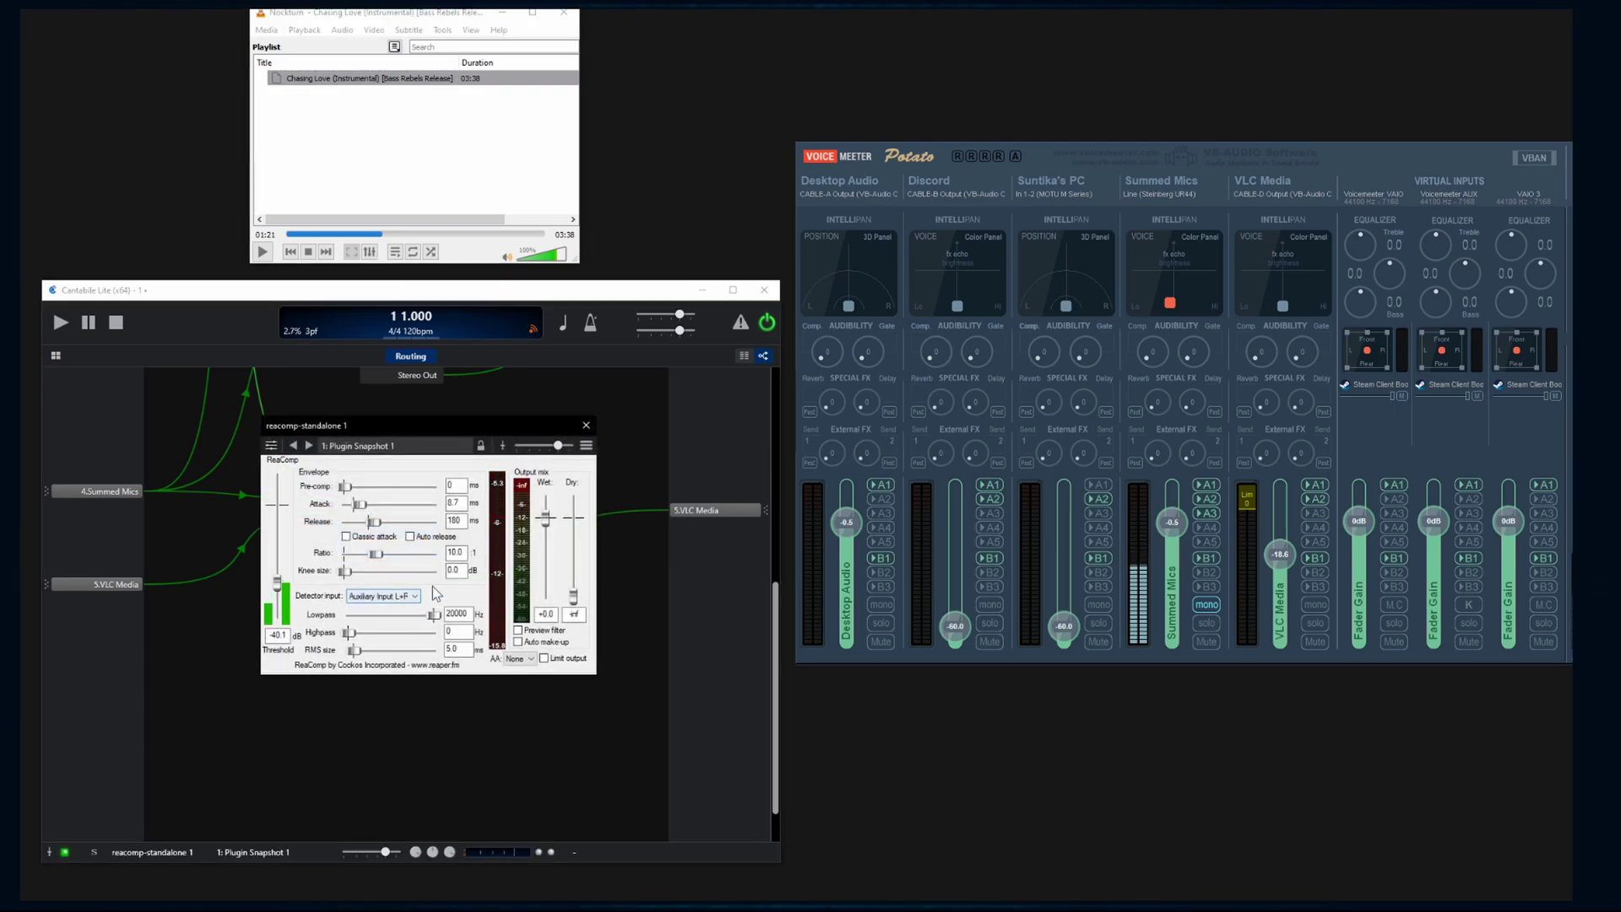
pyautogui.click(586, 425)
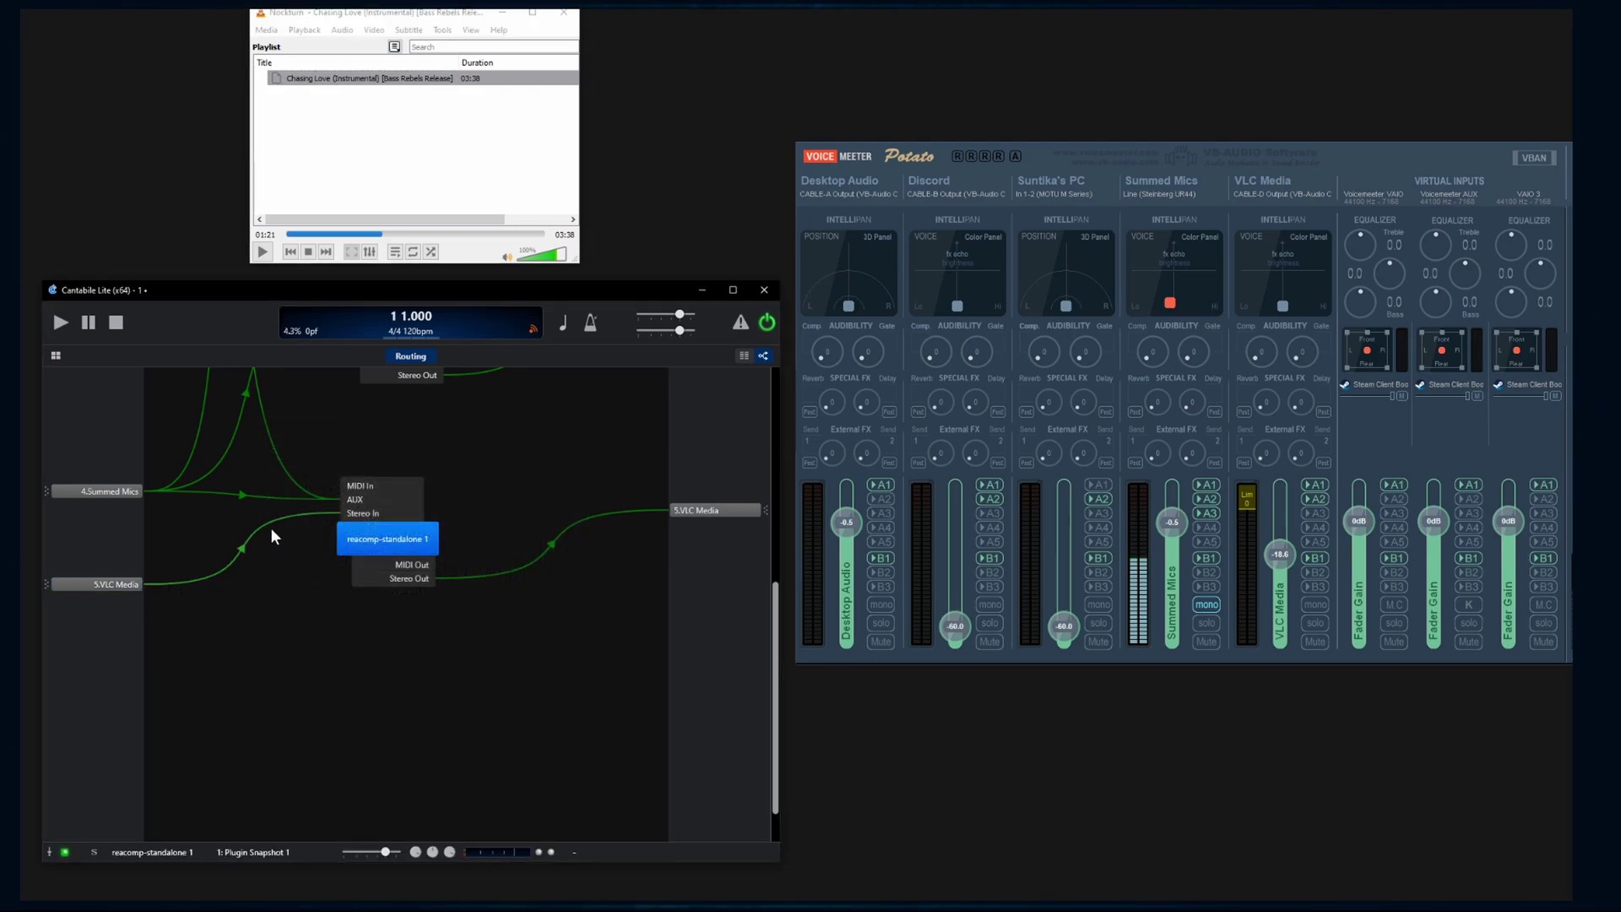
pyautogui.doubleClick(389, 543)
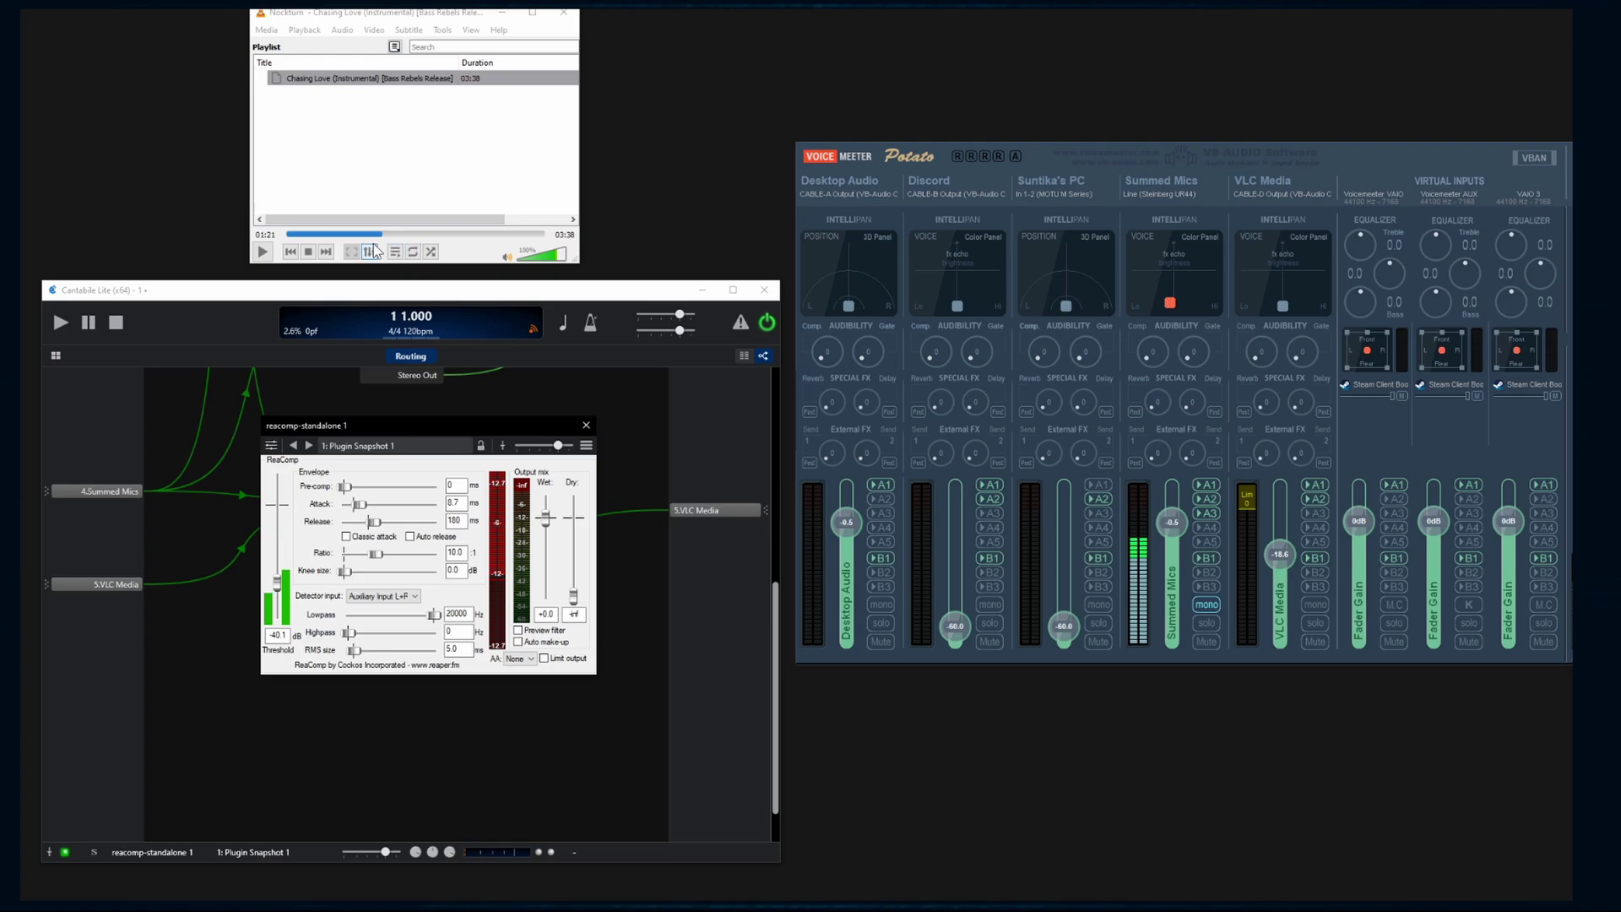
pyautogui.click(265, 252)
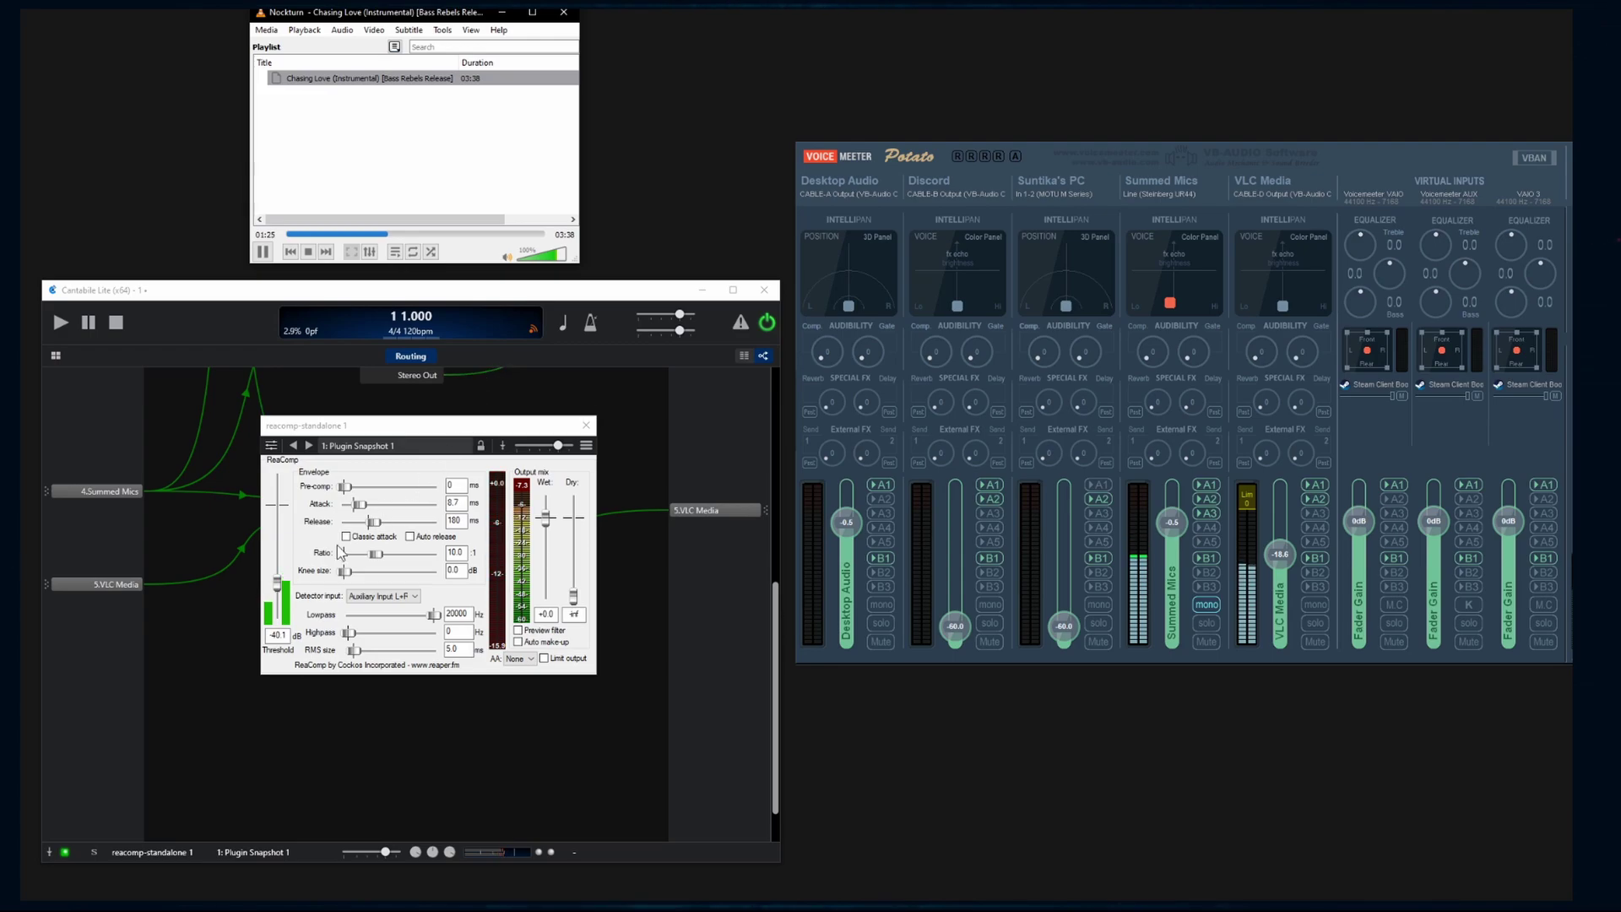
# Step: Lower ReaComp's Threshold from -40.1 dB toward -69.7 dB
pyautogui.moveTo(277, 583); pyautogui.dragTo(277, 606)
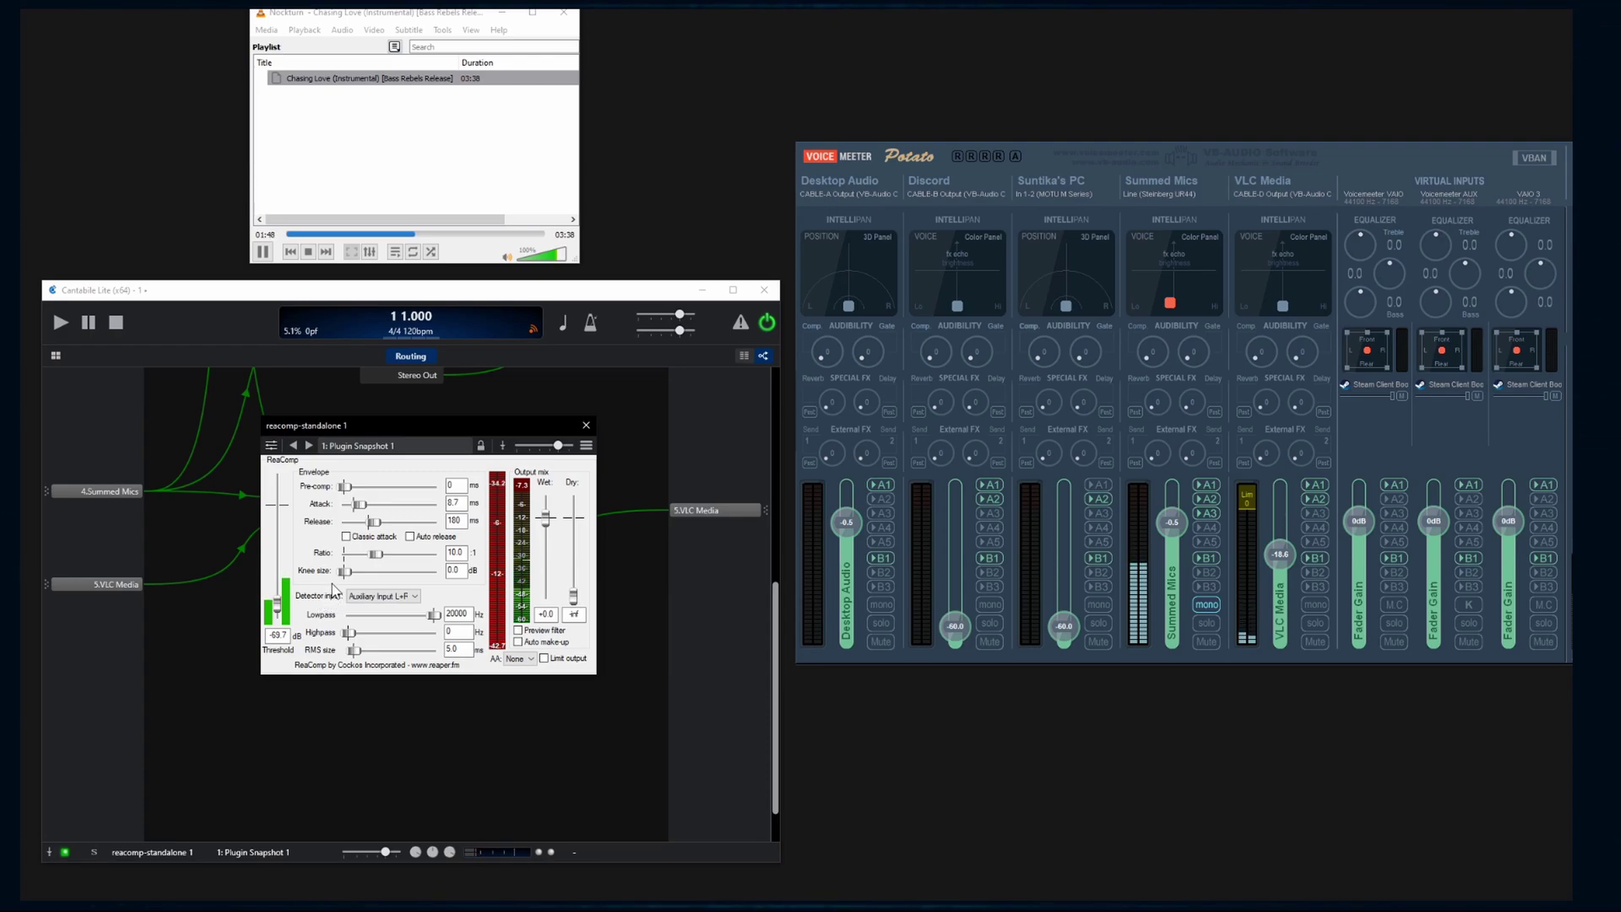
# Step: Tune ReaComp's Release between 25 and 480 ms, ending near 220 ms, and raise Threshold to -45.2 dB
pyautogui.moveTo(374, 522); pyautogui.dragTo(394, 523)
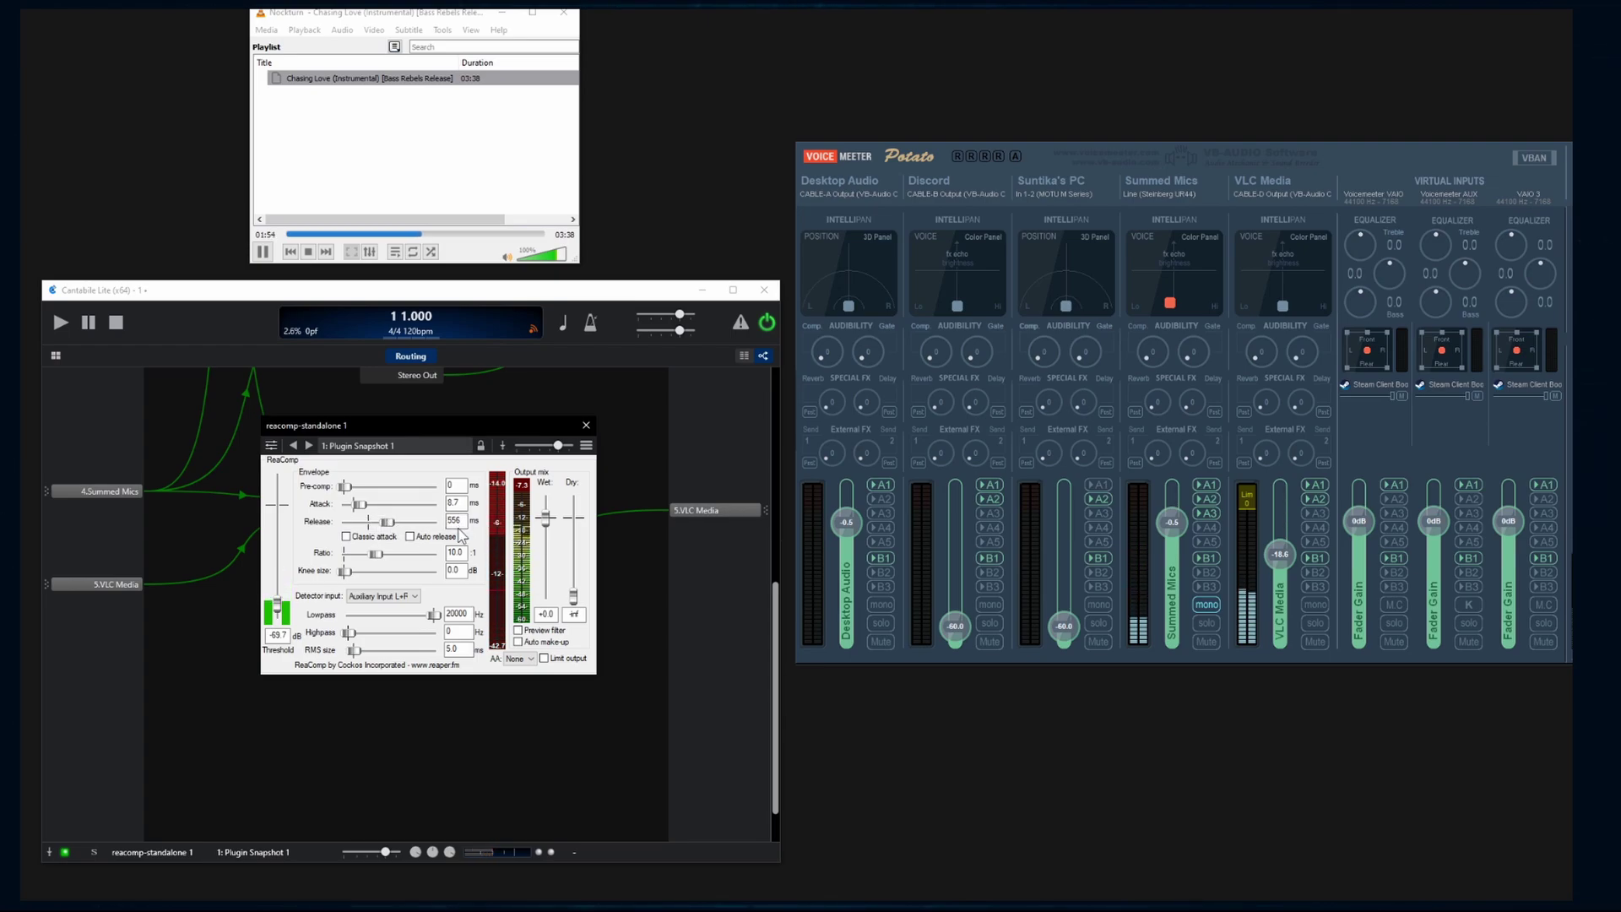
pyautogui.moveTo(388, 525); pyautogui.dragTo(361, 533)
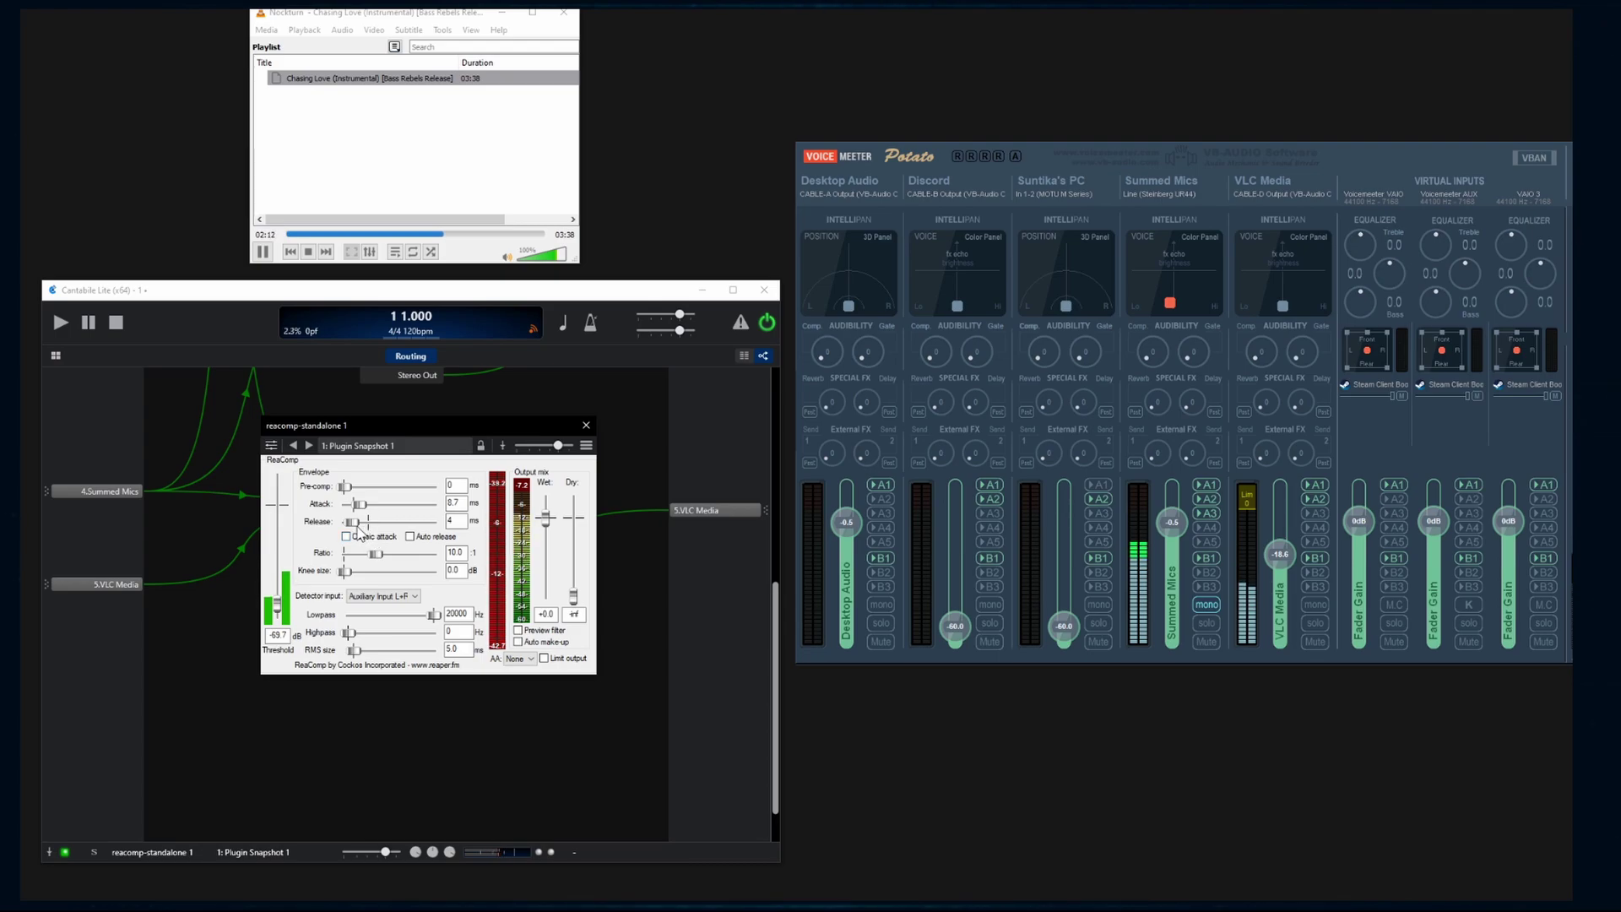
pyautogui.moveTo(353, 524); pyautogui.dragTo(373, 534)
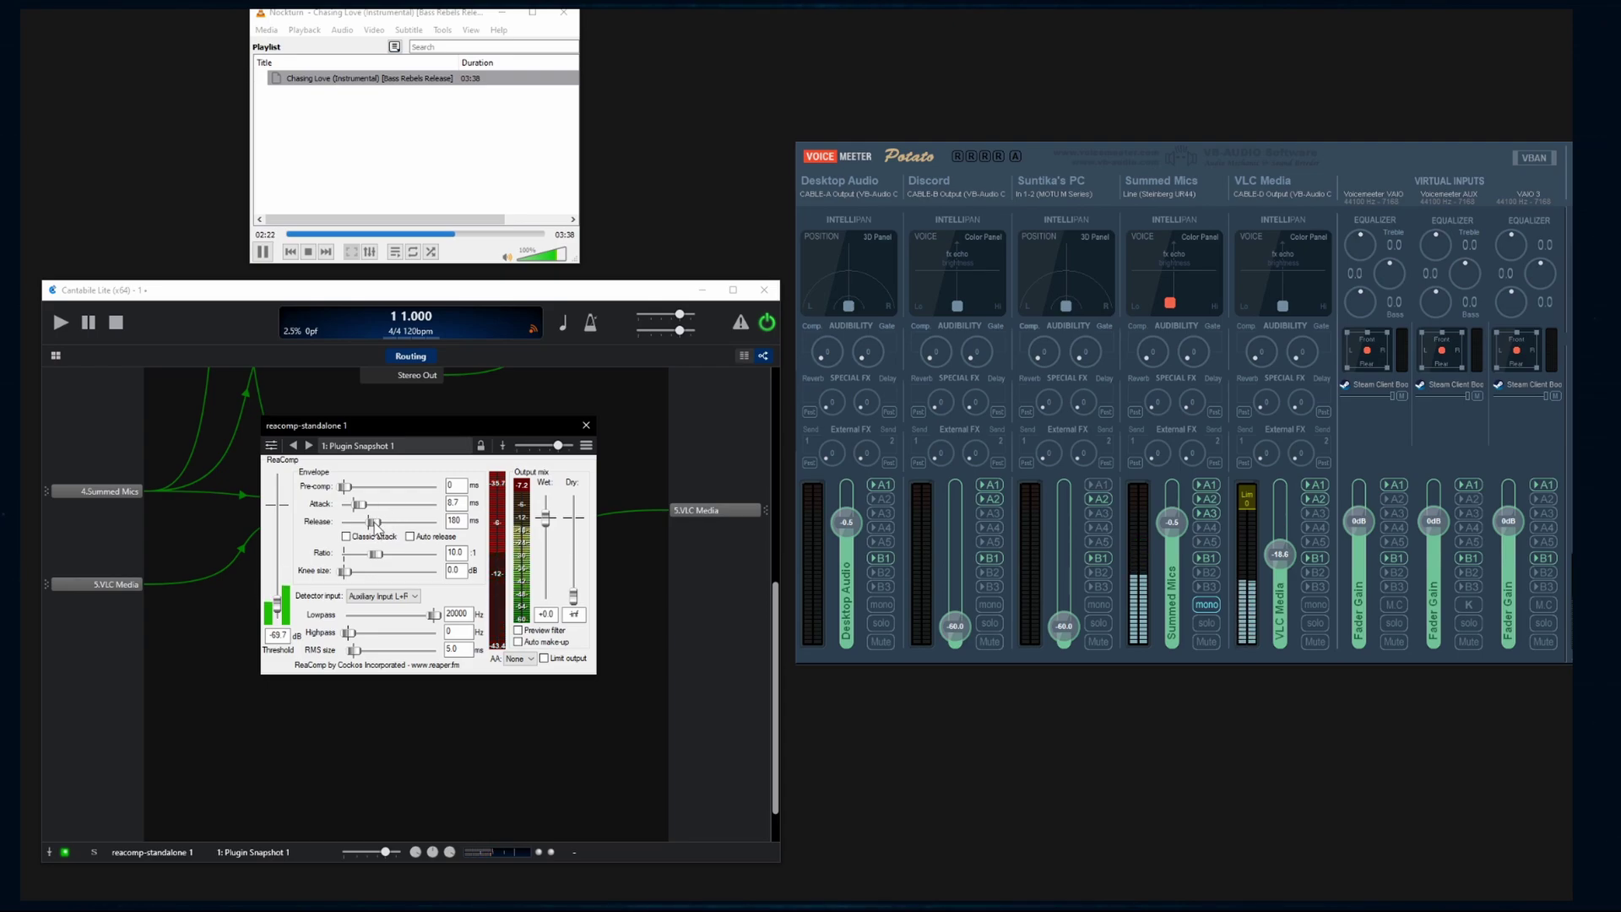
pyautogui.moveTo(379, 530); pyautogui.dragTo(370, 525)
pyautogui.moveTo(375, 532); pyautogui.dragTo(377, 530)
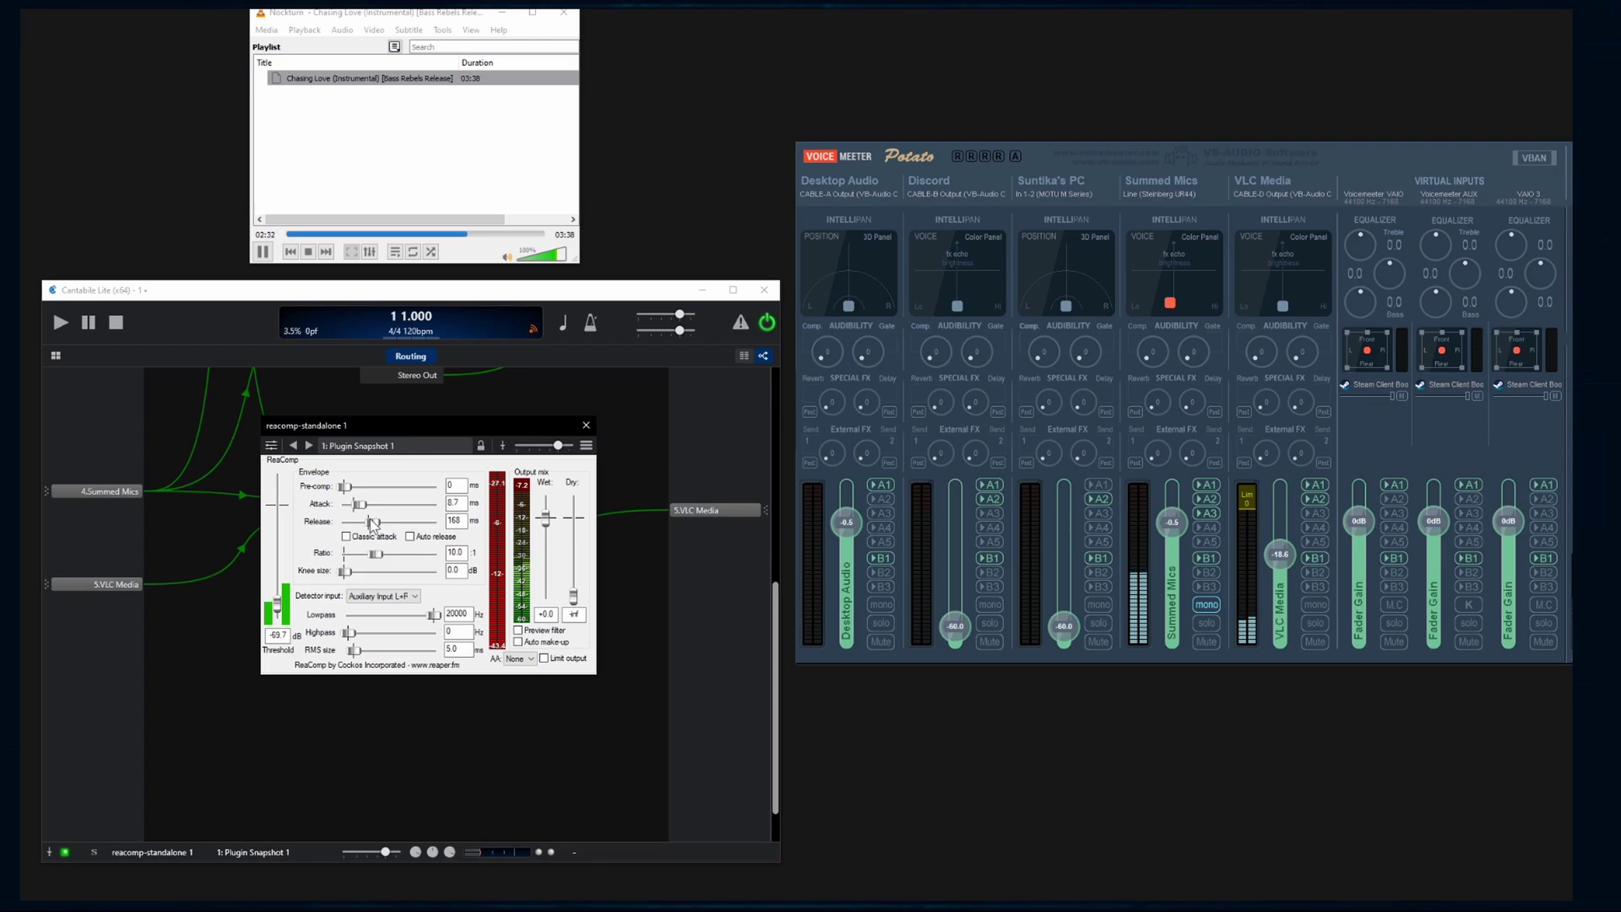
pyautogui.moveTo(277, 611); pyautogui.dragTo(283, 597)
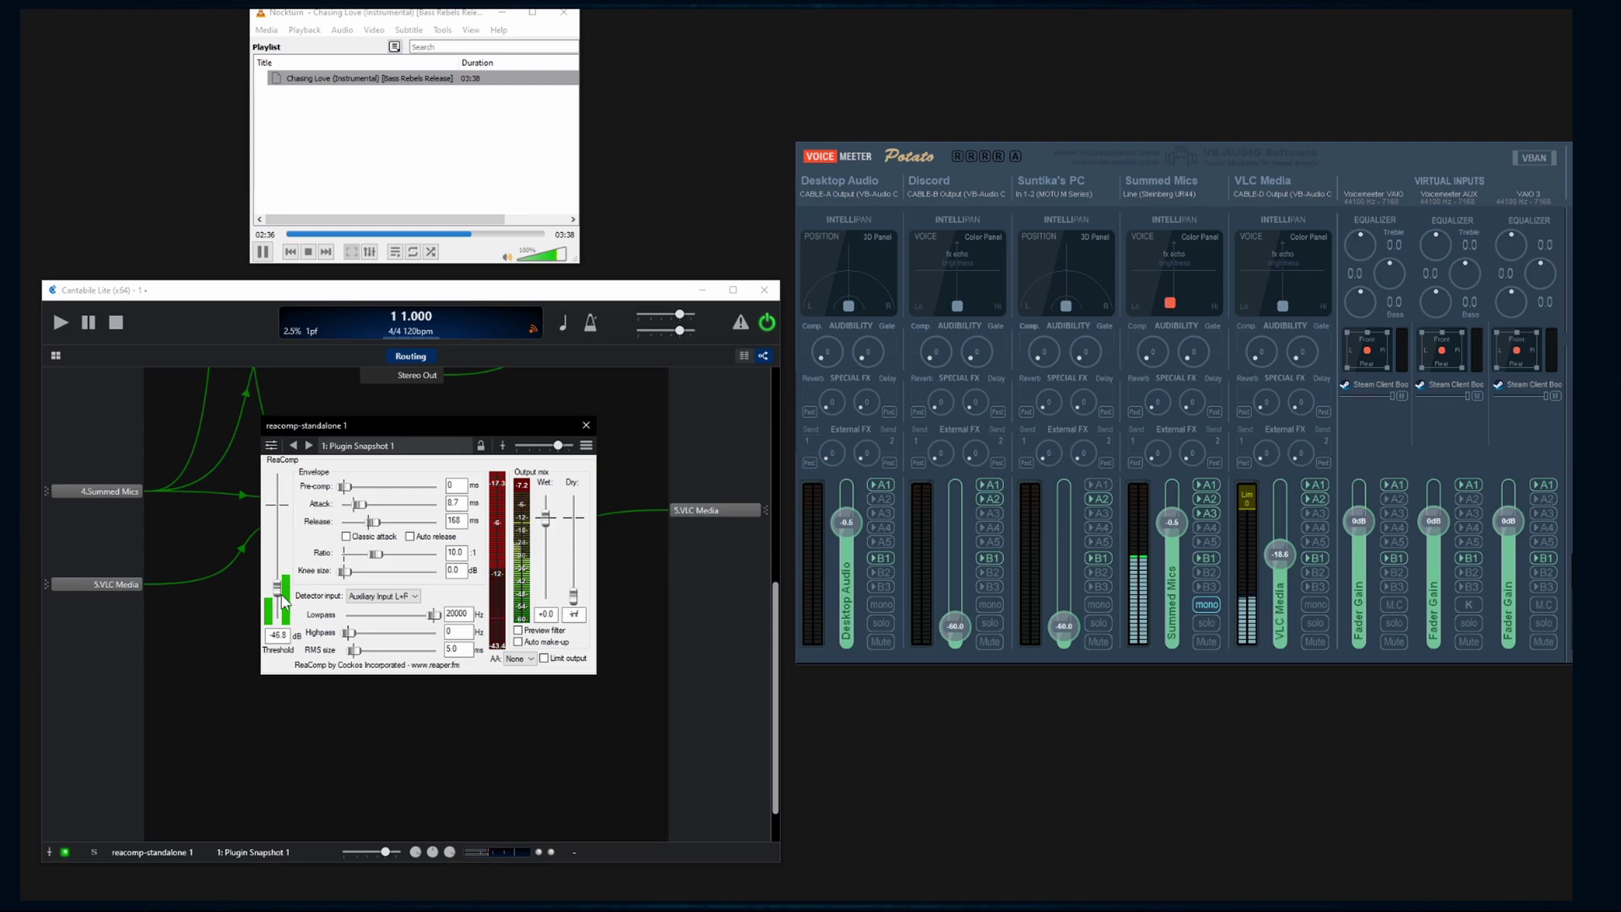
pyautogui.moveTo(282, 596); pyautogui.dragTo(286, 590)
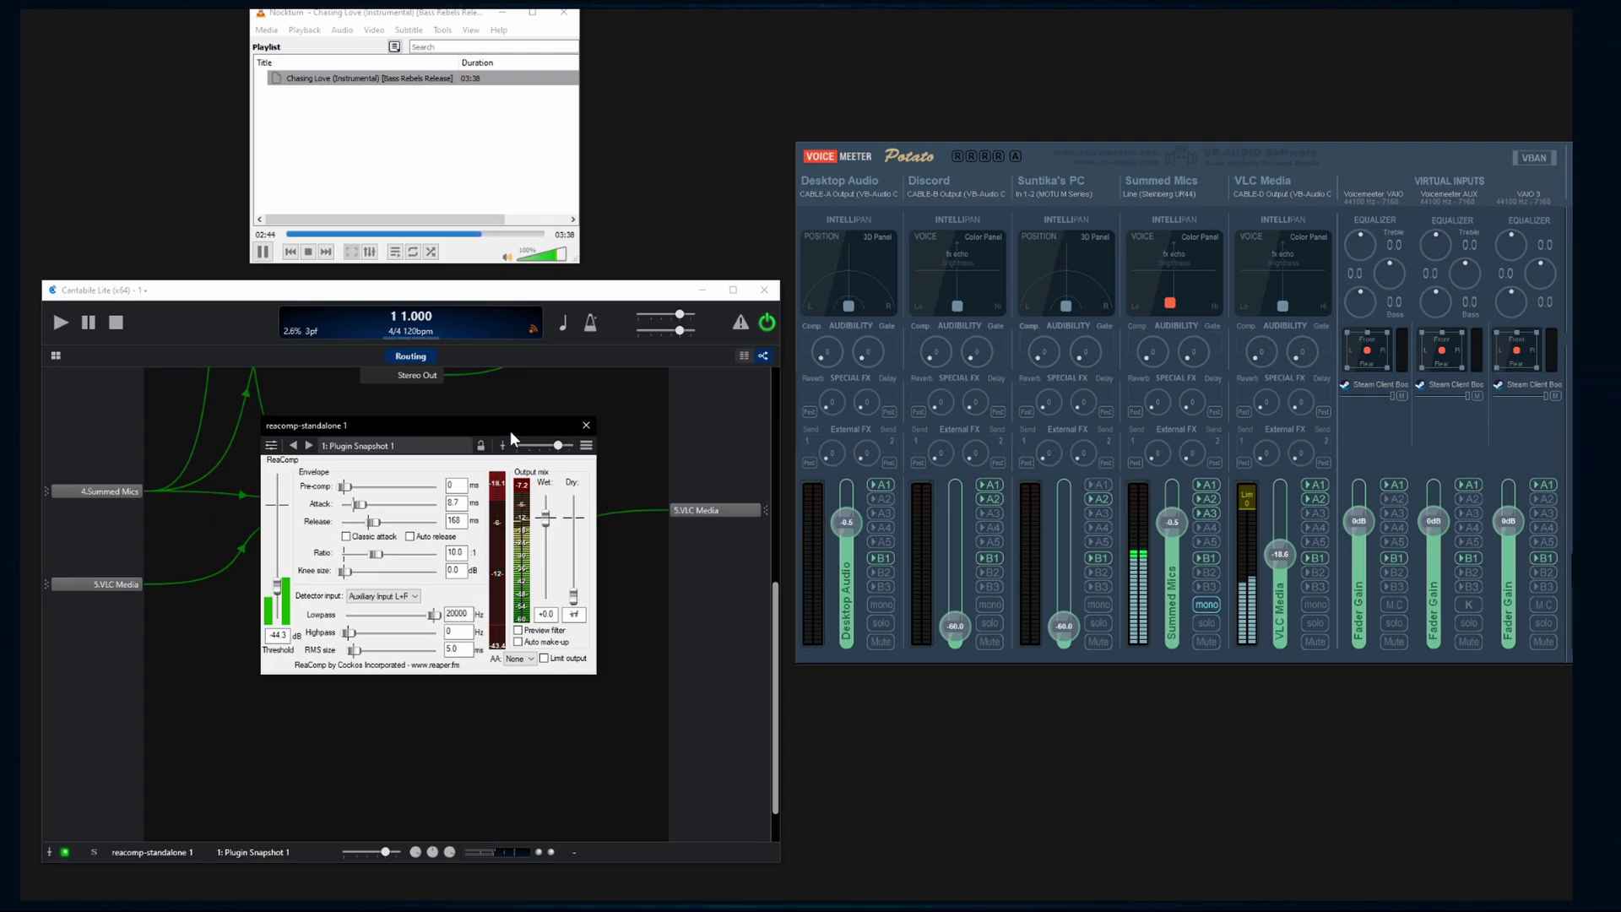
# Step: Close the ReaComp plugin window and pause the music playback
pyautogui.moveTo(510, 430); pyautogui.dragTo(520, 482)
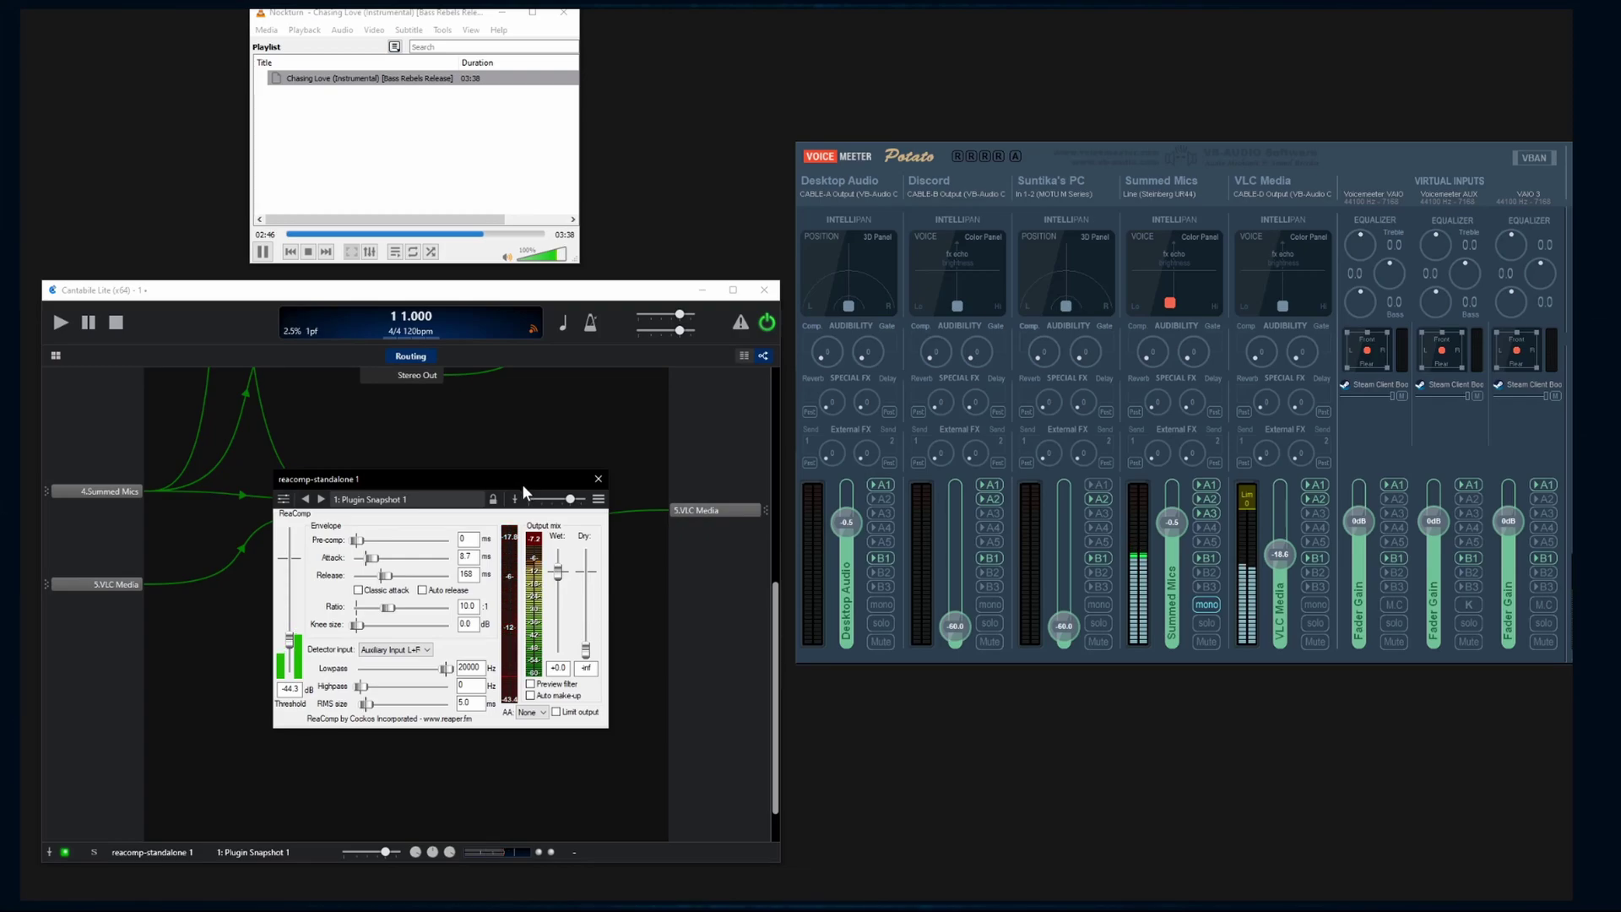
pyautogui.click(599, 478)
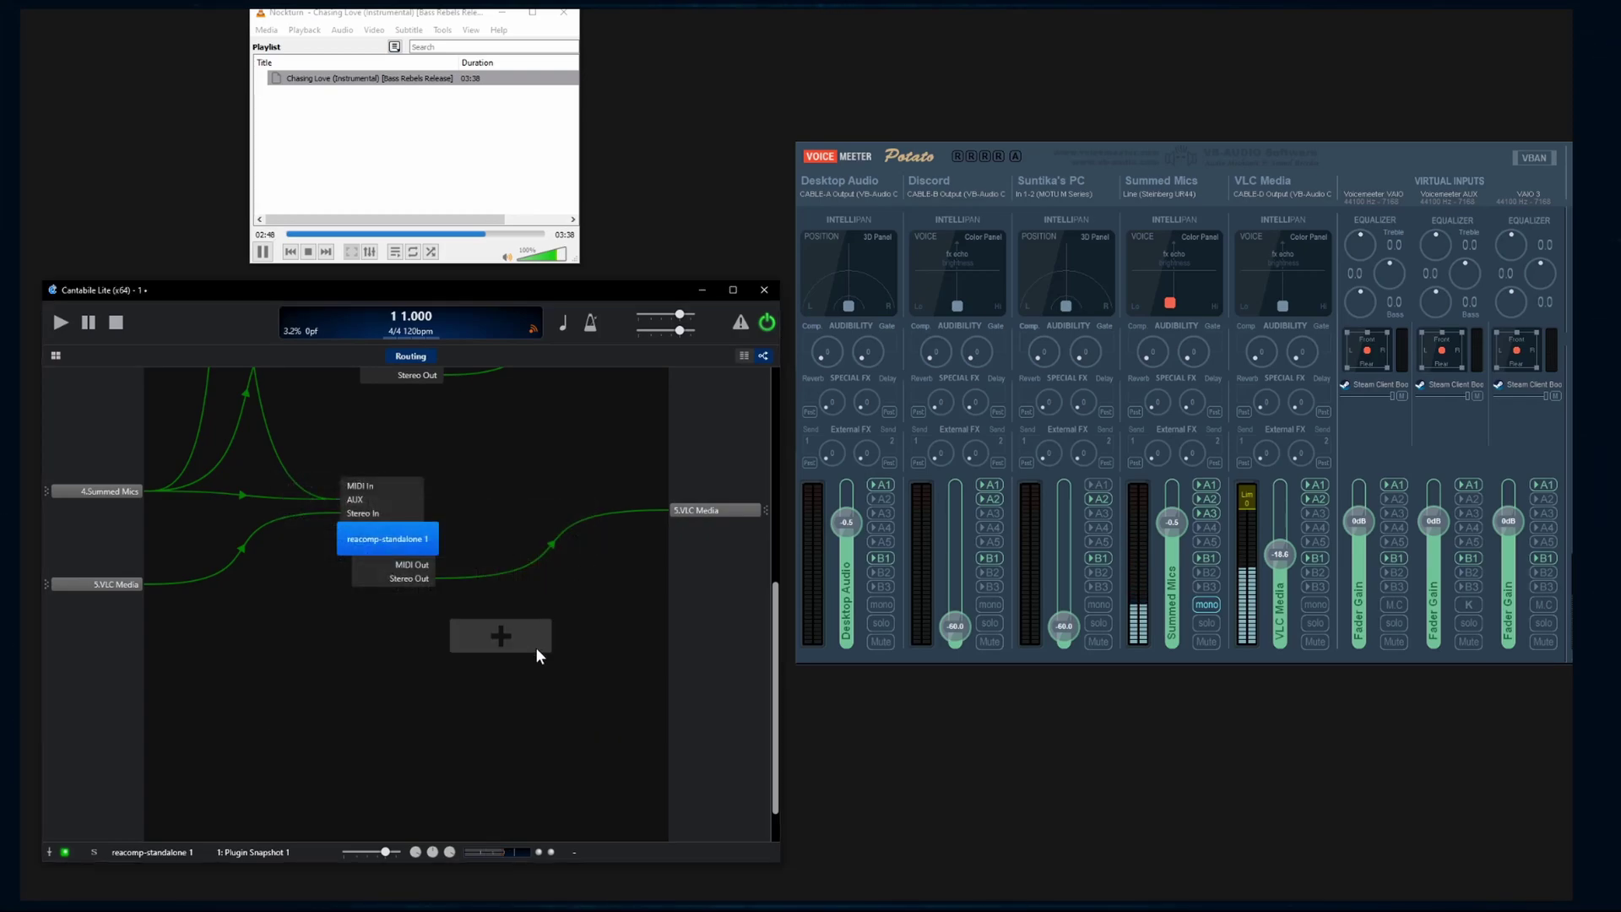
pyautogui.click(535, 647)
pyautogui.click(687, 595)
pyautogui.scroll(2, 590, 616)
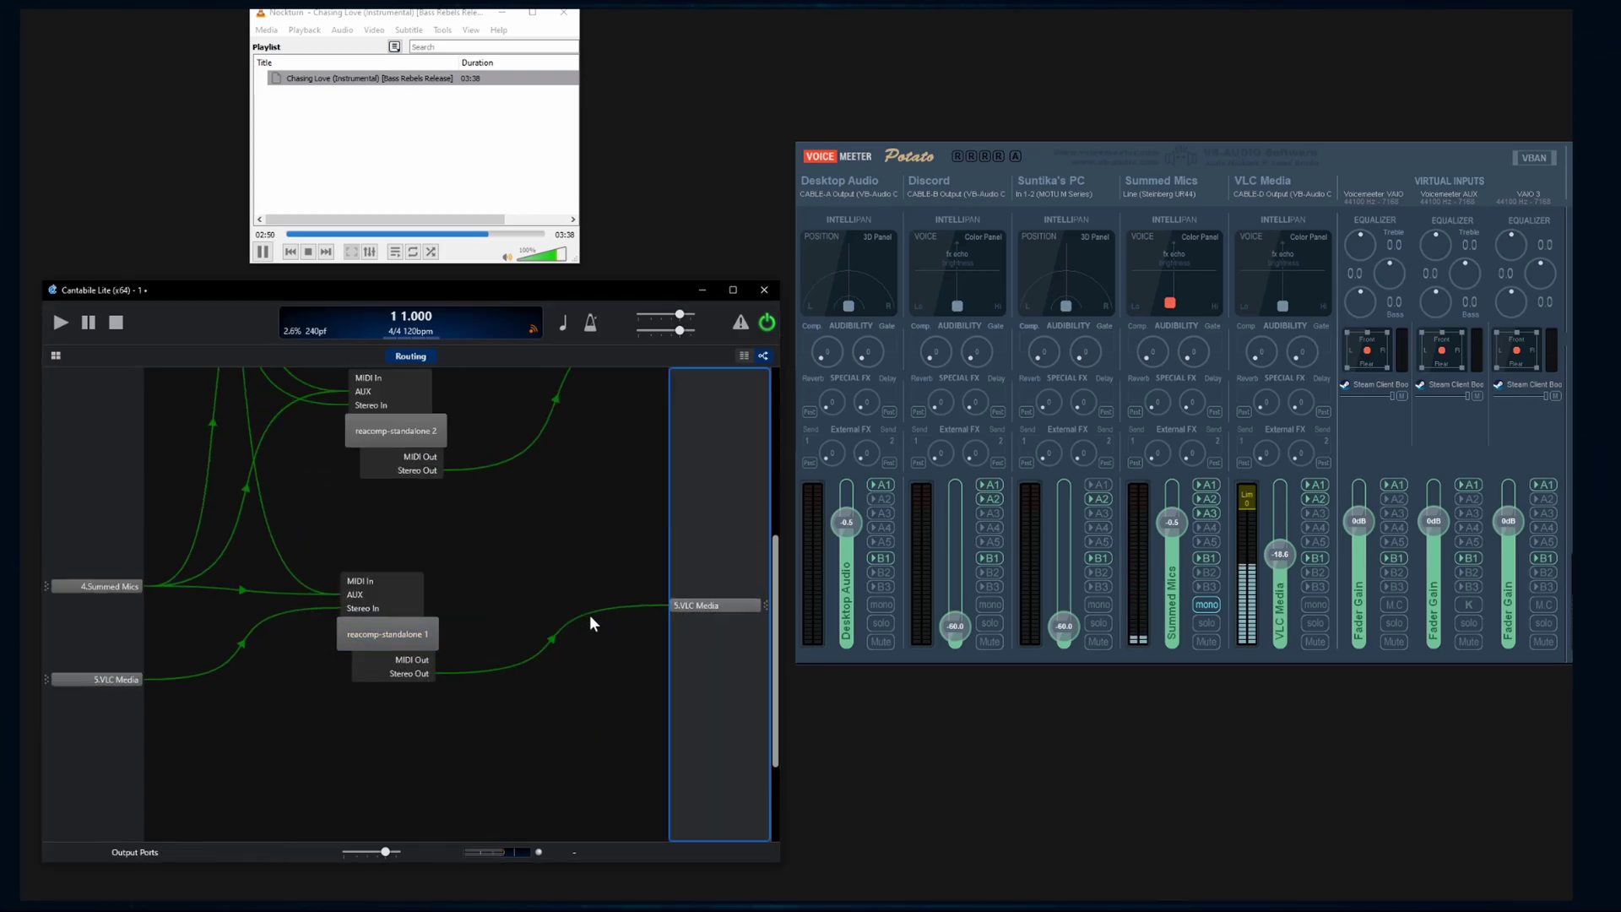
pyautogui.hotkey('alt', 'Tab')
pyautogui.press('space')
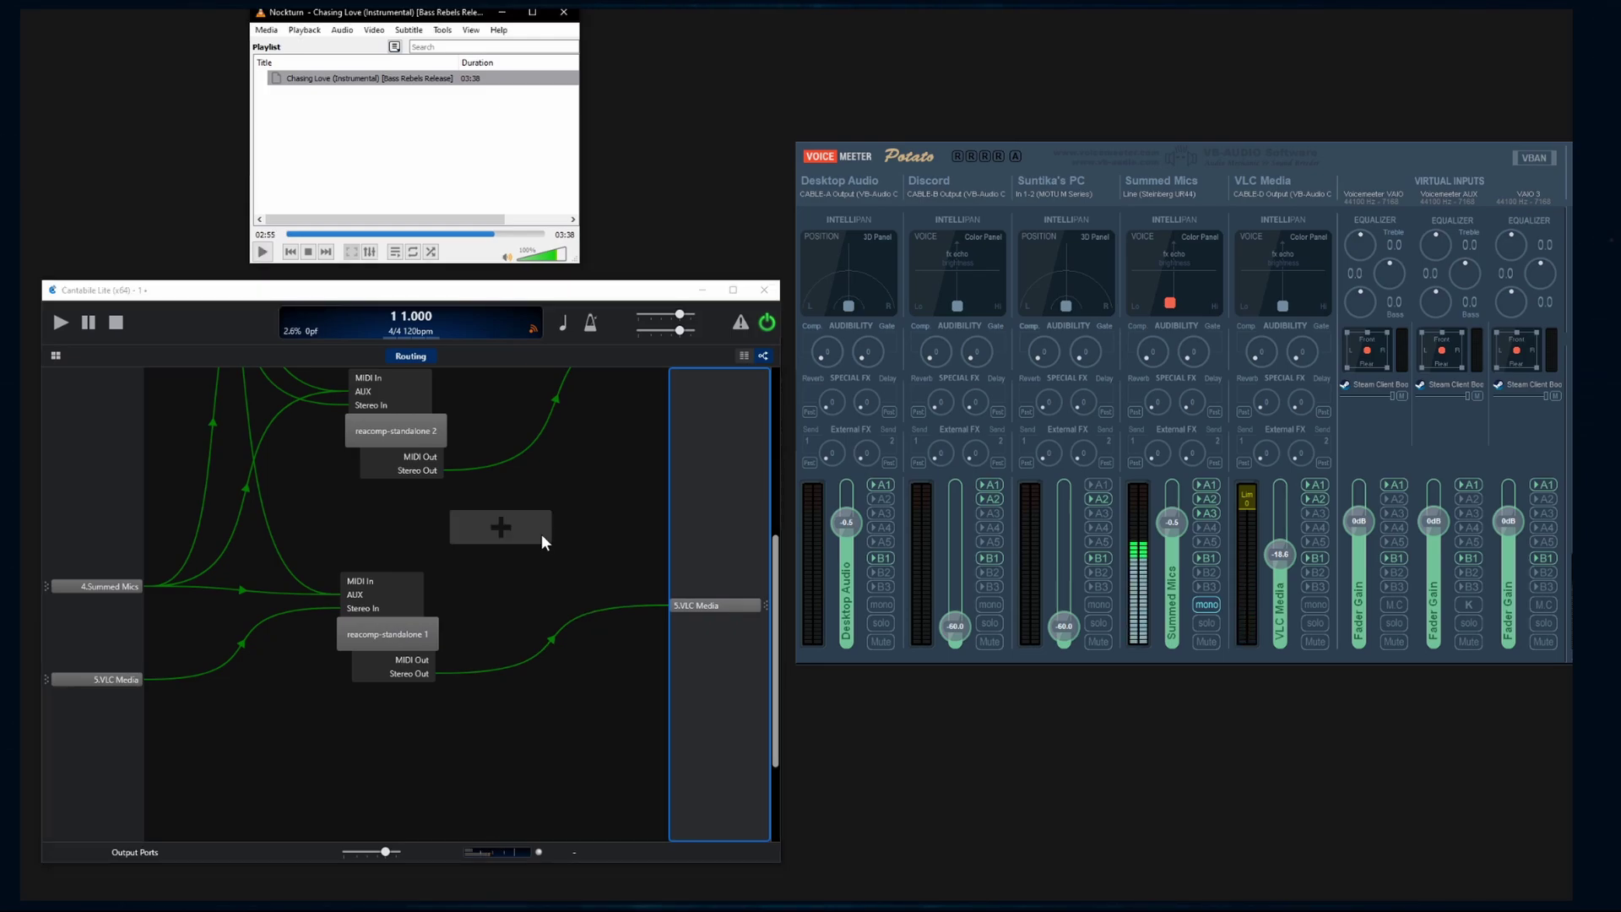
pyautogui.scroll(1, 591, 528)
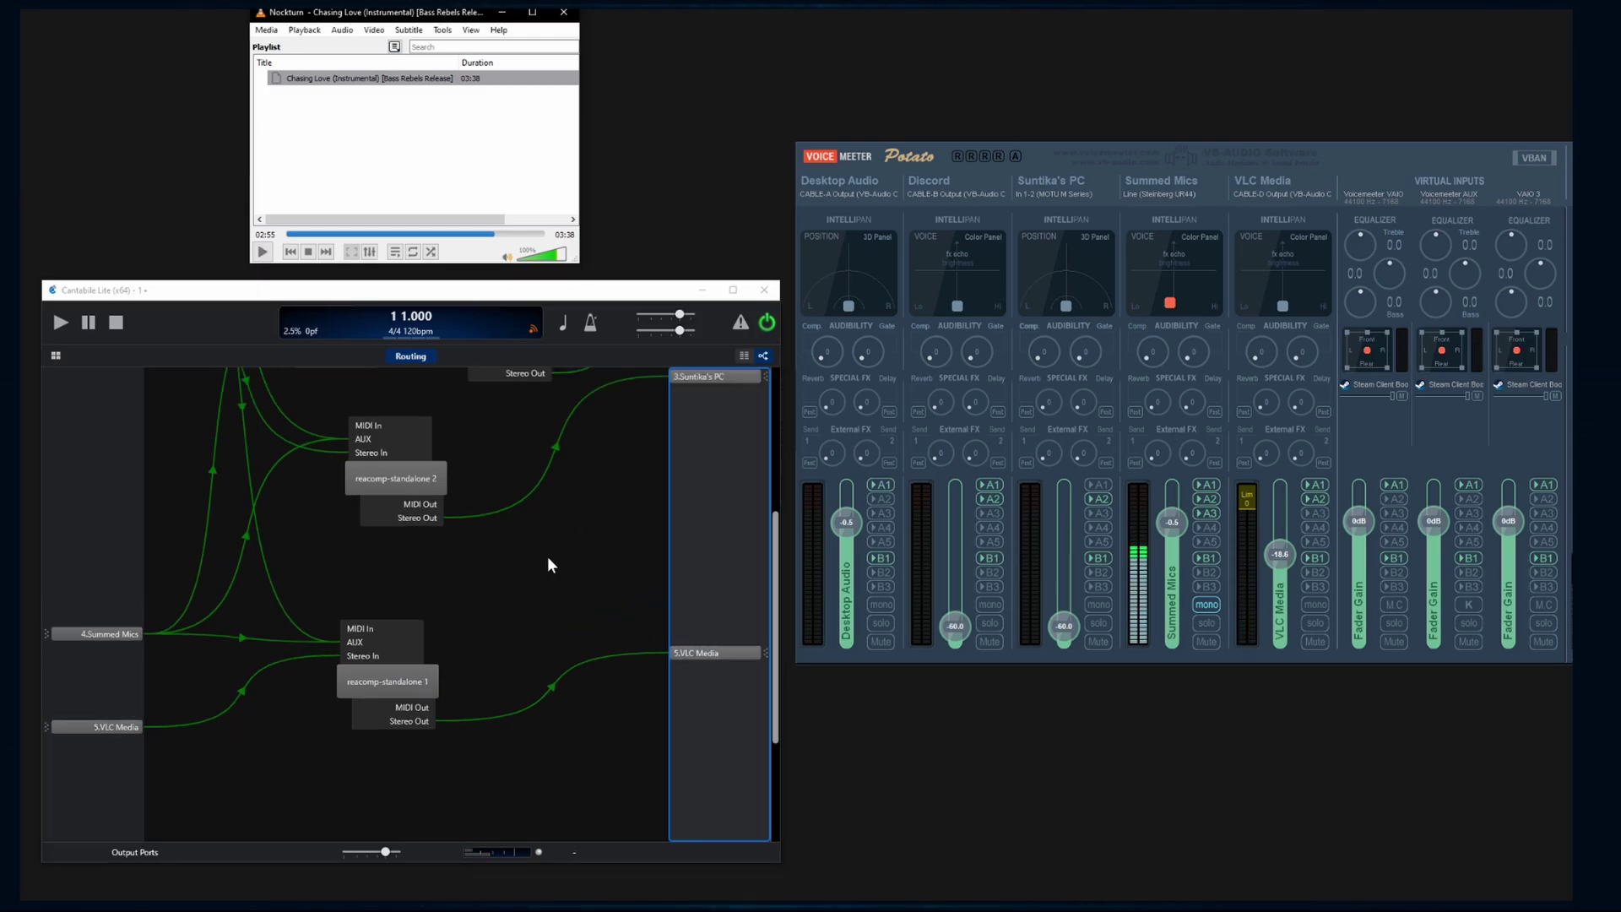
# Step: Insert a reaeq-standalone plugin onto the routing canvas and position its block
pyautogui.rightClick(557, 691)
pyautogui.click(608, 694)
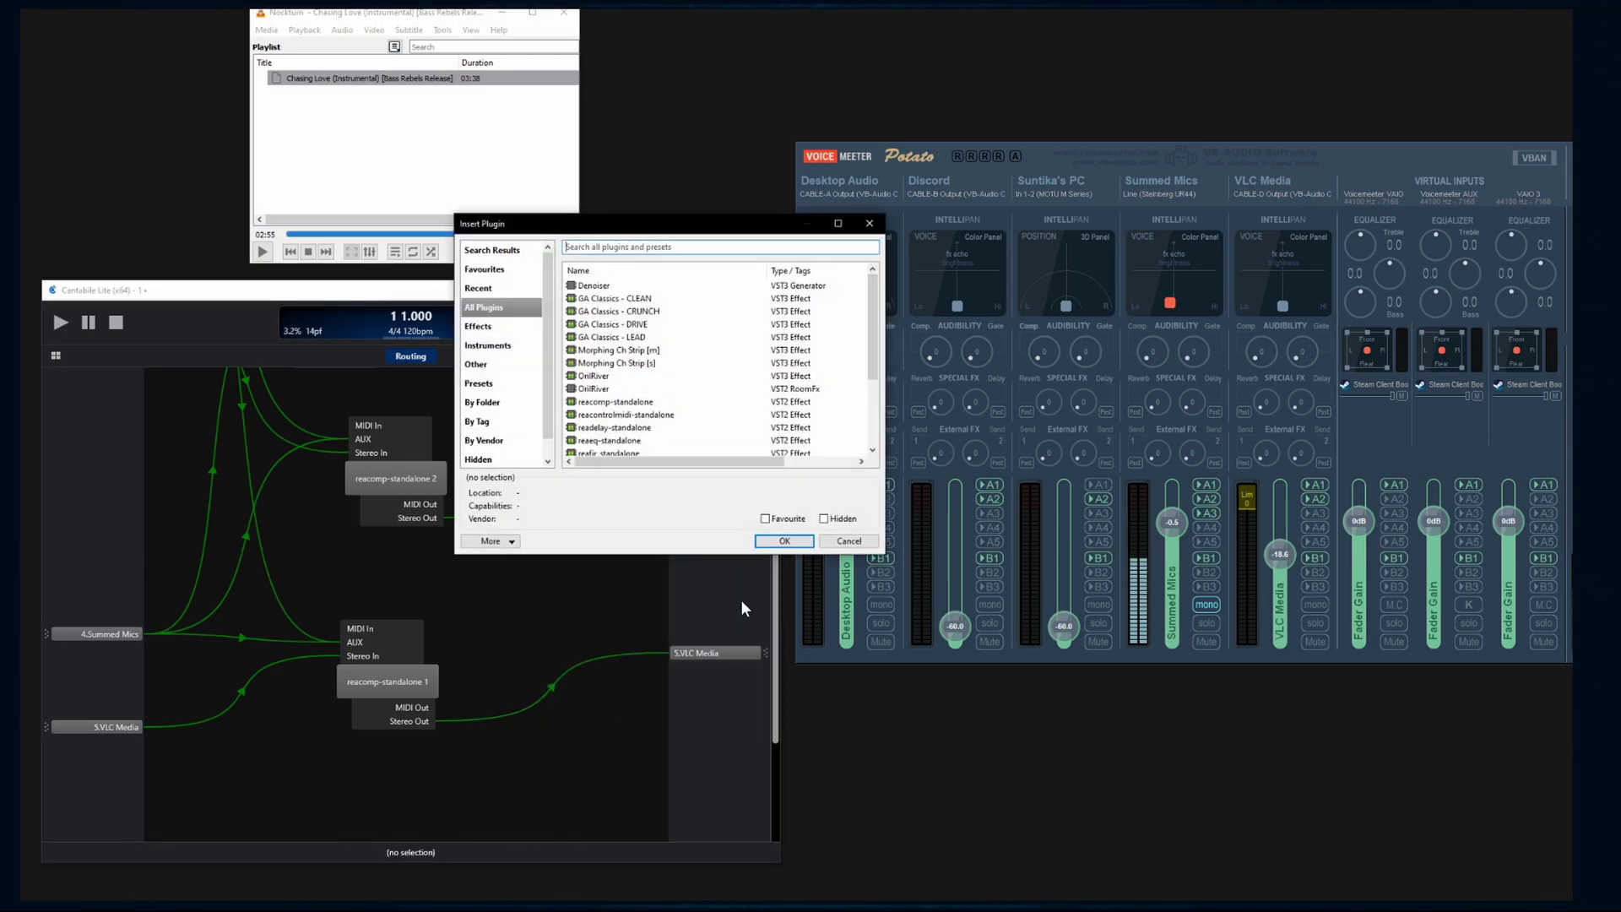
pyautogui.scroll(-1, 661, 397)
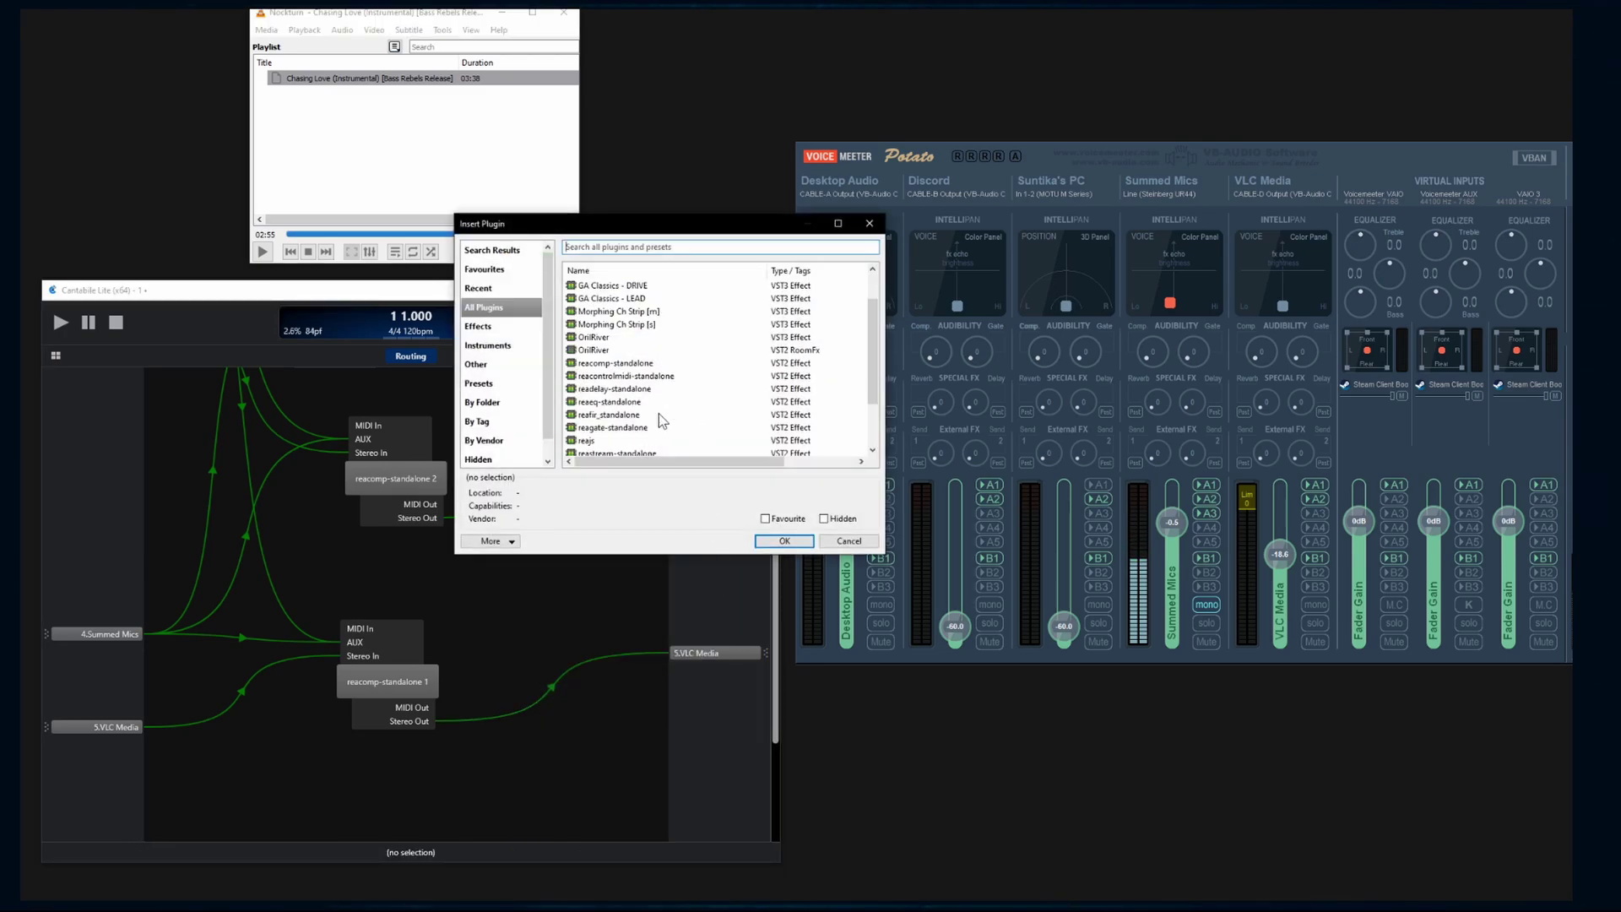
pyautogui.click(615, 415)
pyautogui.doubleClick(610, 401)
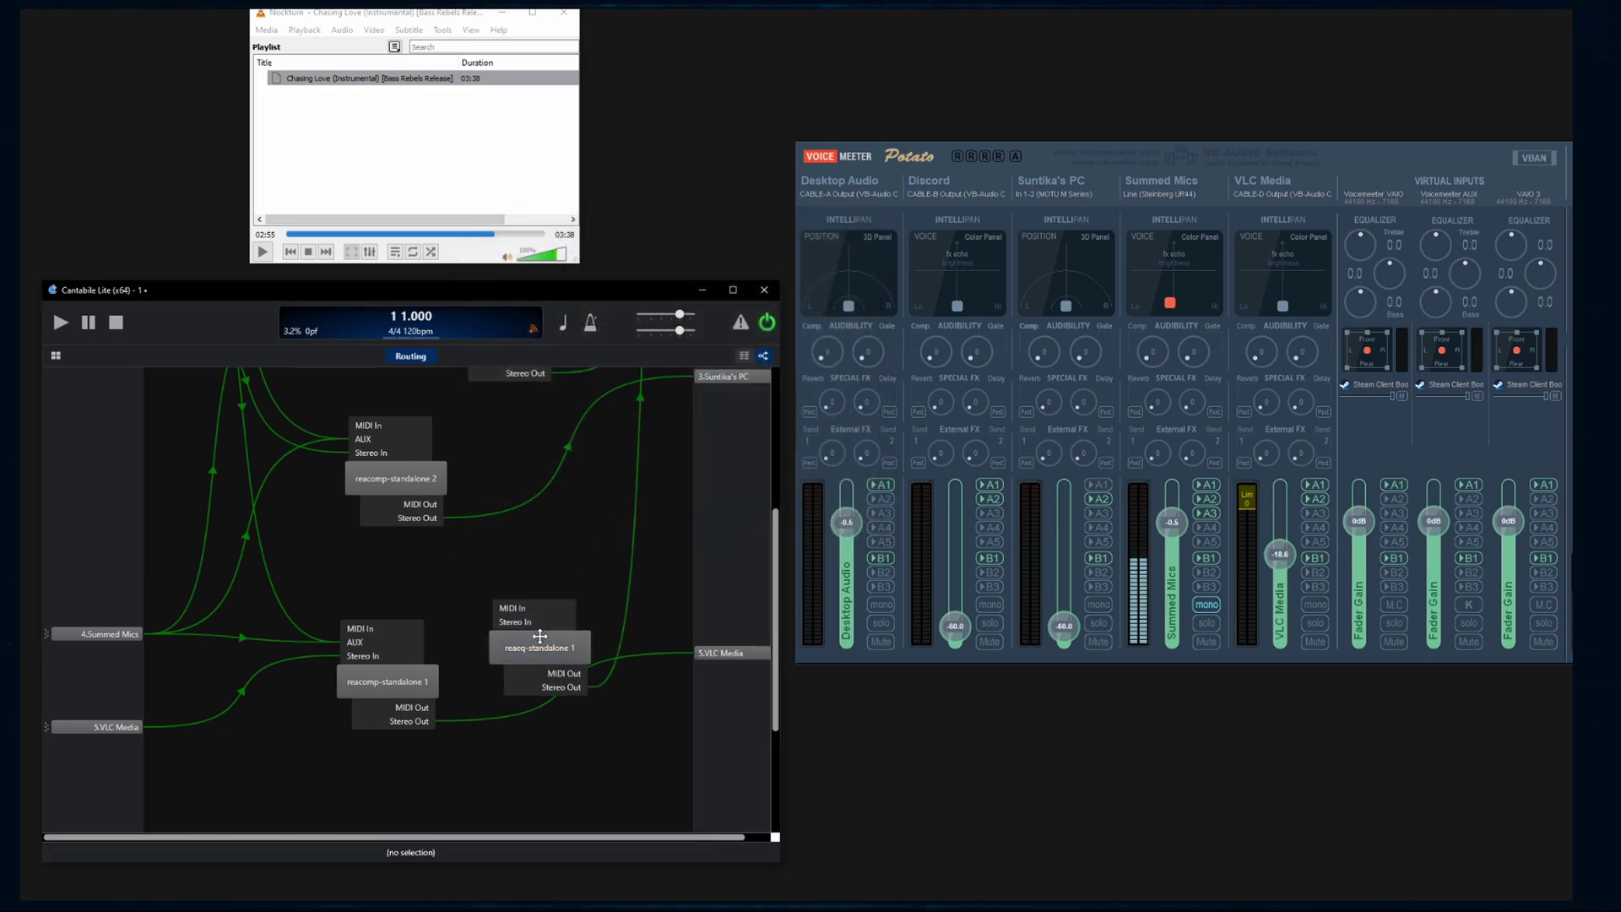
pyautogui.moveTo(539, 636); pyautogui.dragTo(550, 615)
# Step: Delete the ReaEQ's default output wire and connect its Stereo Out to 5.VLC Media
pyautogui.click(641, 554)
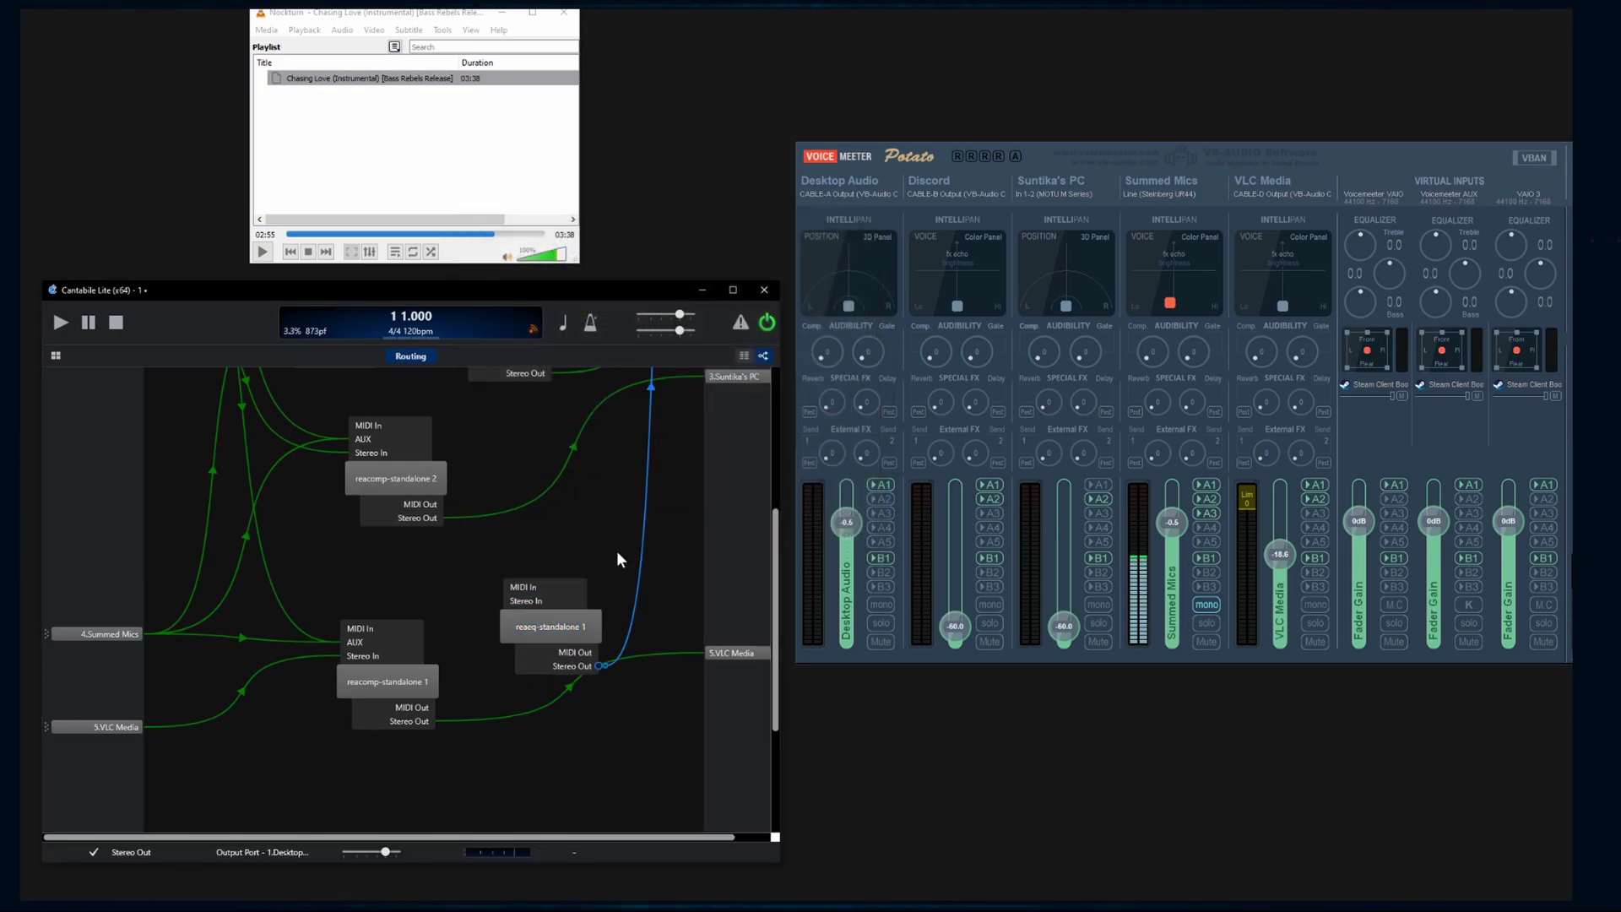
pyautogui.press('Delete')
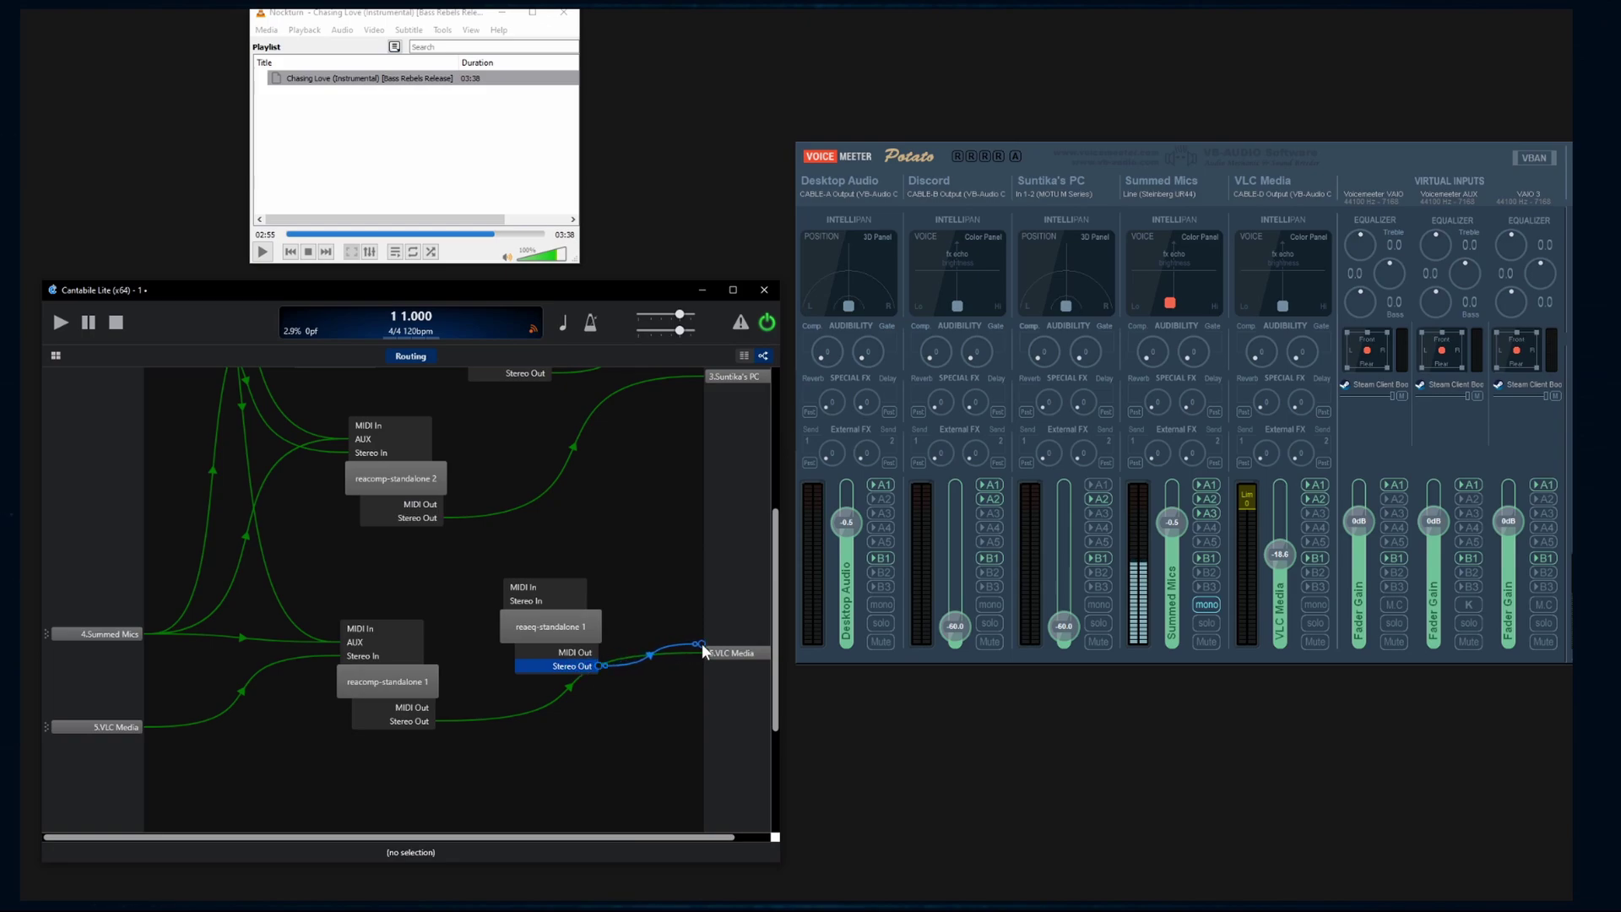
pyautogui.moveTo(702, 643); pyautogui.dragTo(701, 643)
pyautogui.rightClick(640, 604)
pyautogui.press('Escape')
pyautogui.moveTo(574, 664)
pyautogui.mouseDown()
pyautogui.moveTo(711, 646)
pyautogui.moveTo(529, 662)
pyautogui.moveTo(518, 601)
pyautogui.moveTo(564, 674)
pyautogui.mouseUp()
pyautogui.click(551, 696)
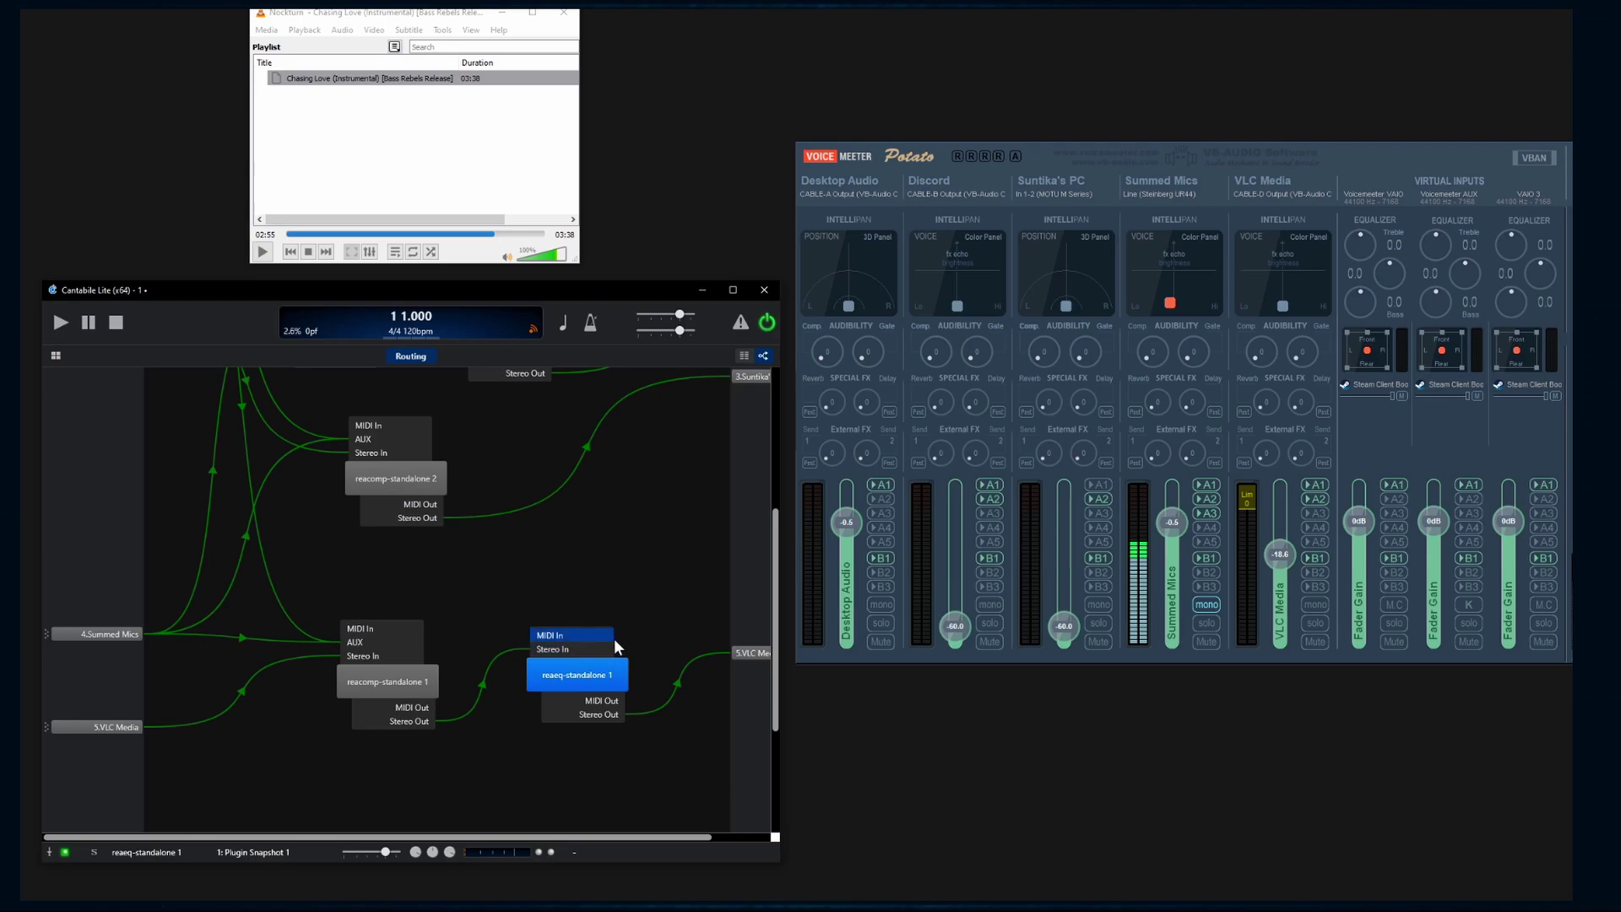
# Step: Replay the music from about 01:05, pull ReaEQ band 3 down, then close the editor
pyautogui.click(364, 236)
pyautogui.click(262, 252)
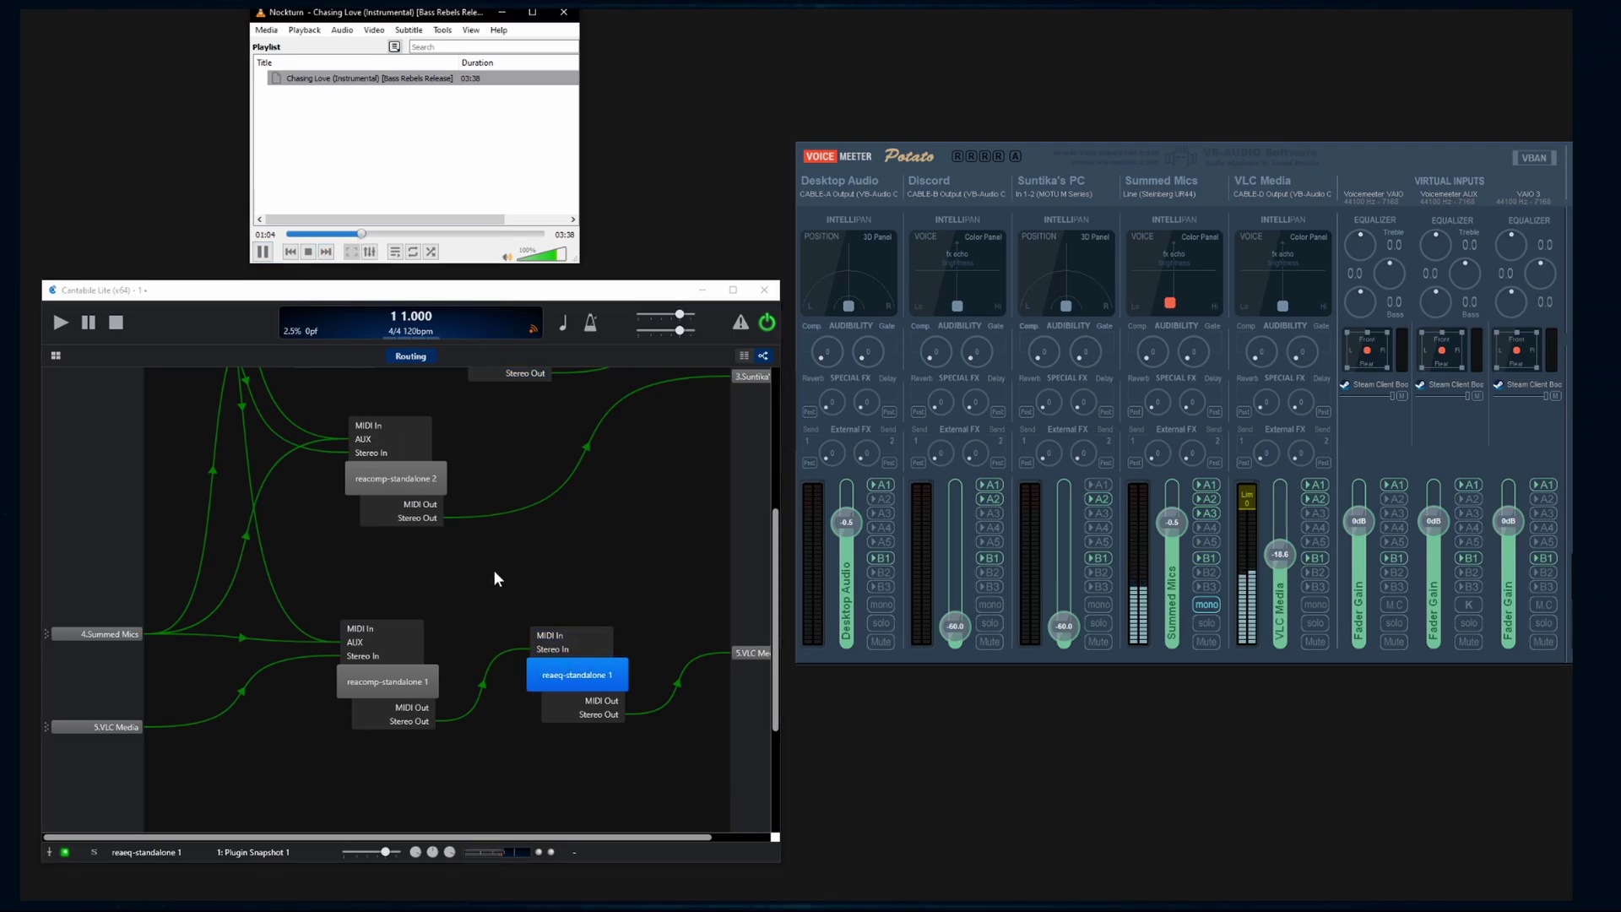
pyautogui.doubleClick(579, 678)
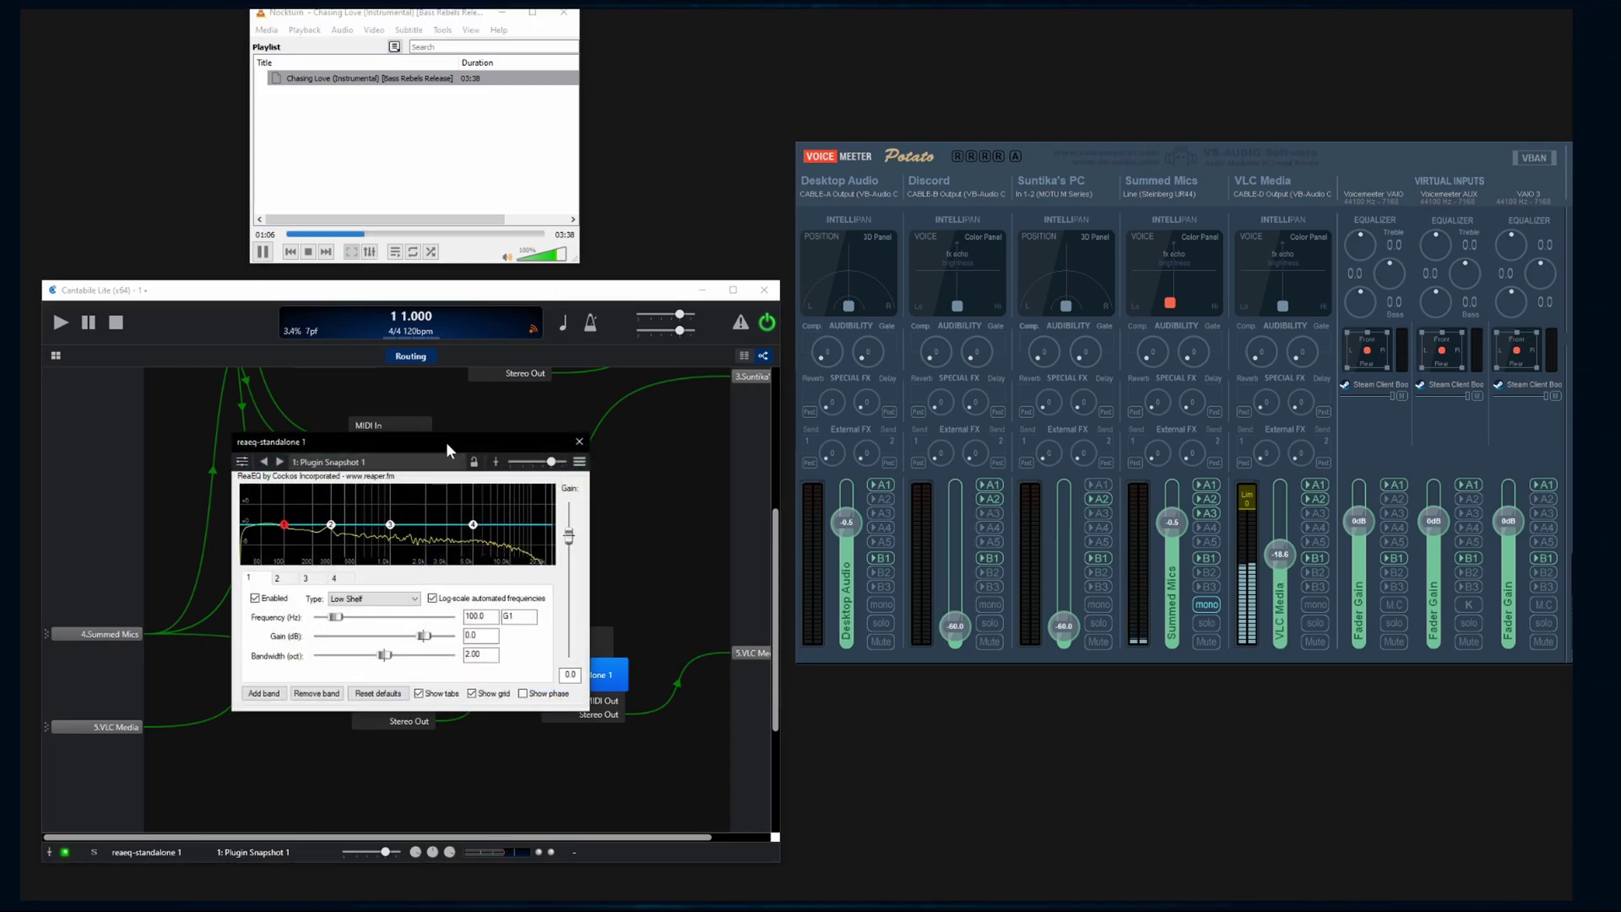
pyautogui.moveTo(446, 442); pyautogui.dragTo(532, 413)
pyautogui.moveTo(472, 488)
pyautogui.mouseDown()
pyautogui.moveTo(467, 540)
pyautogui.moveTo(433, 574)
pyautogui.moveTo(407, 571)
pyautogui.moveTo(596, 599)
pyautogui.moveTo(390, 610)
pyautogui.moveTo(407, 506)
pyautogui.moveTo(483, 494)
pyautogui.mouseUp()
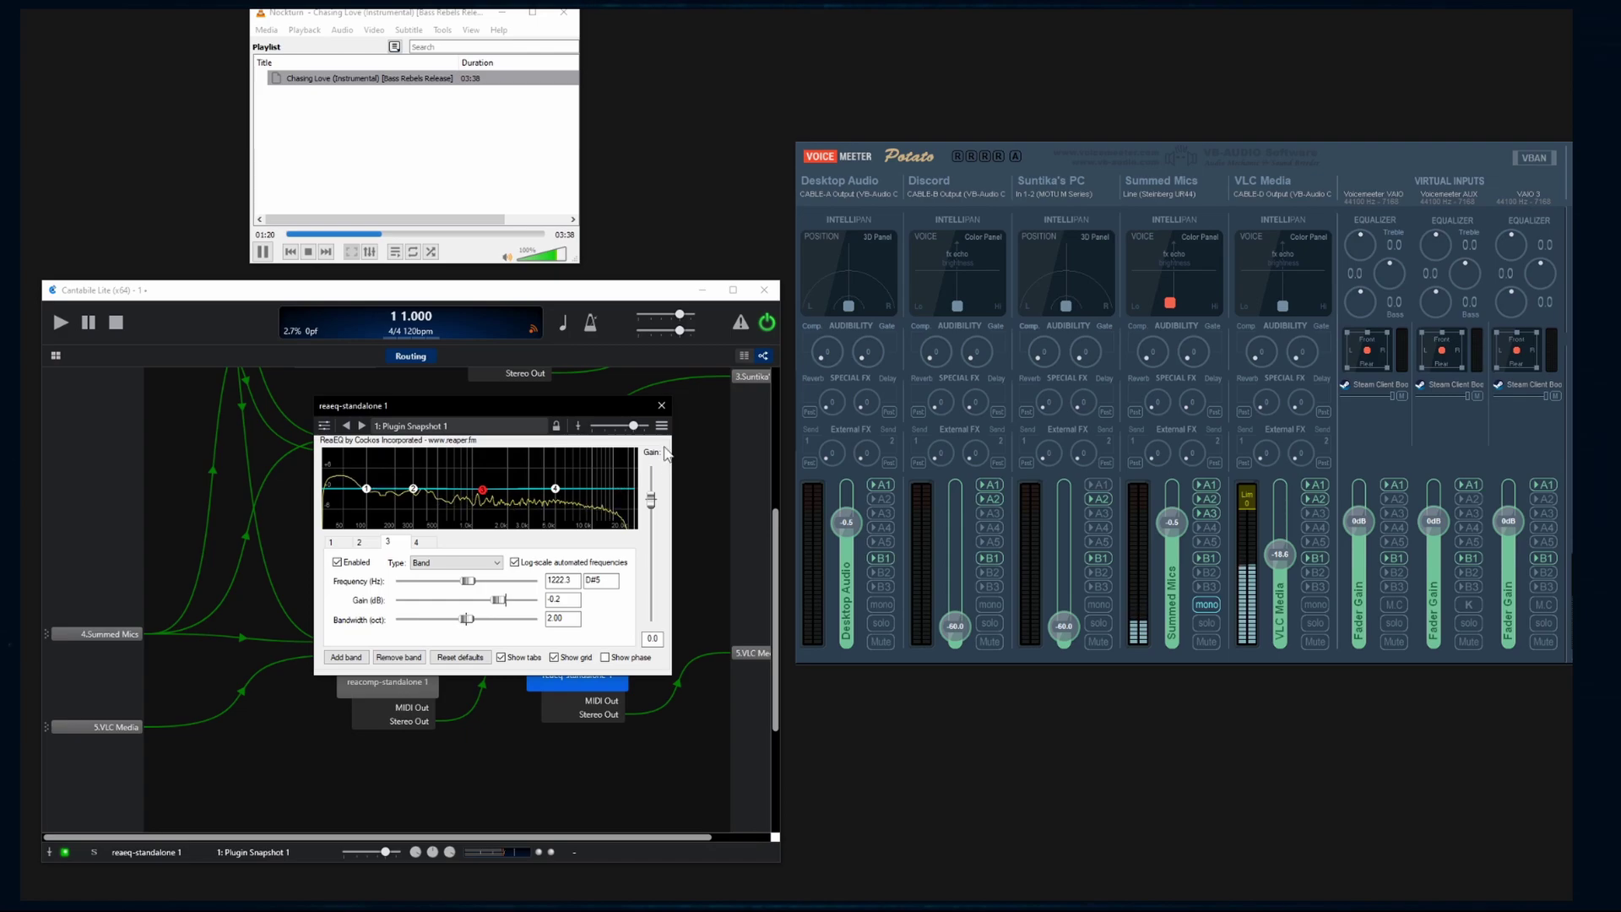
pyautogui.click(661, 405)
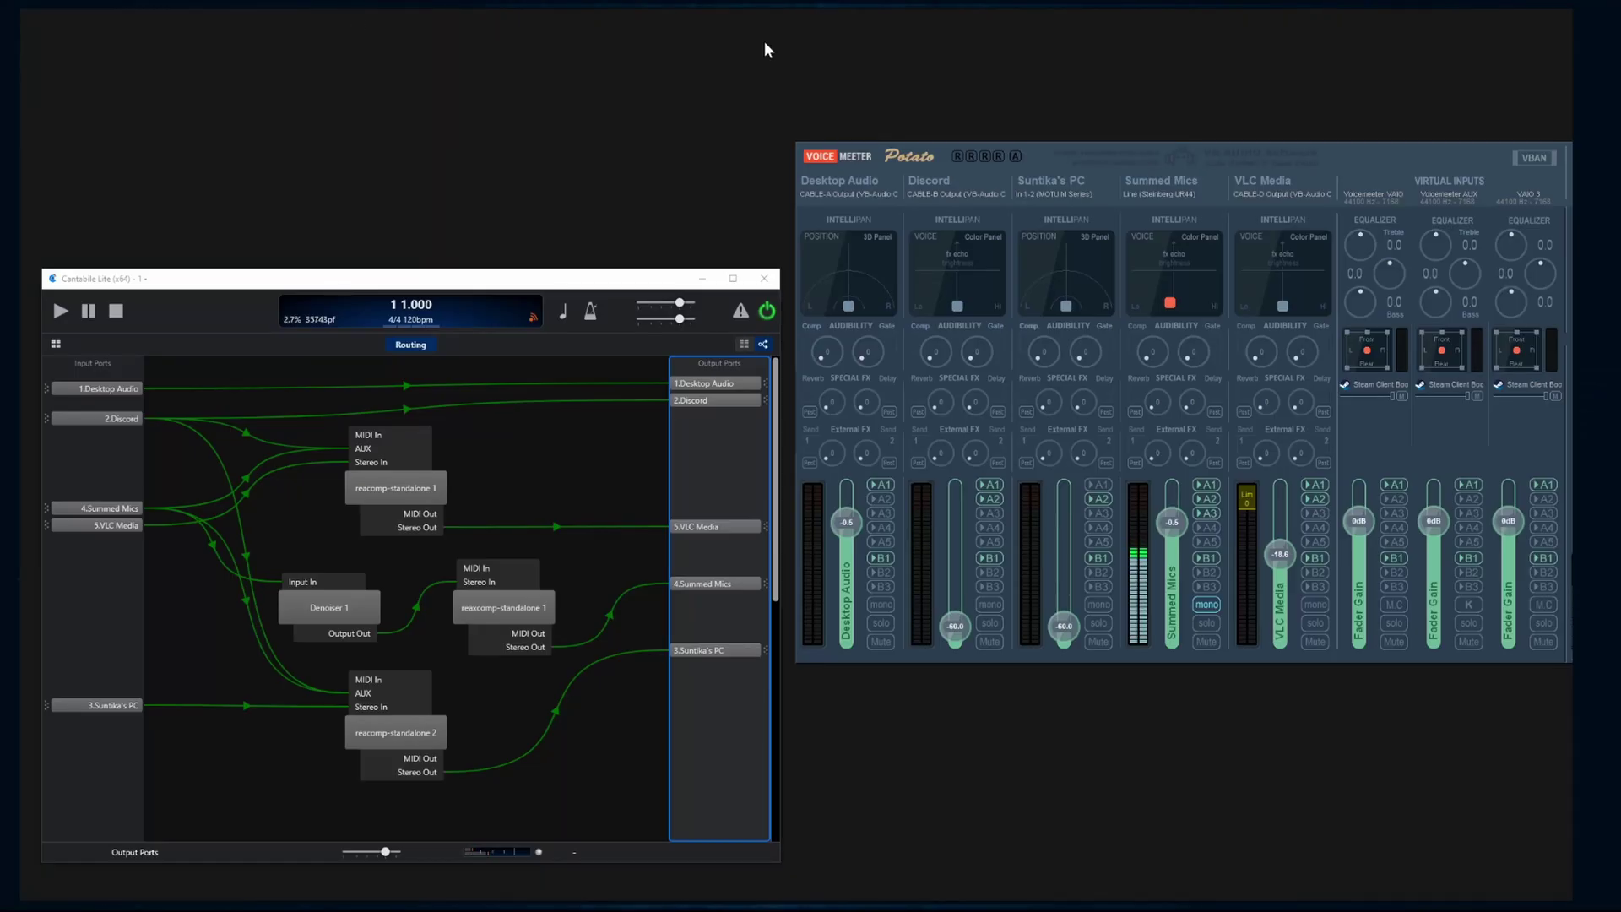
# Step: Reposition the Voicemeeter Potato window to show its master section beside the routing graph
pyautogui.moveTo(1089, 135); pyautogui.dragTo(974, 104)
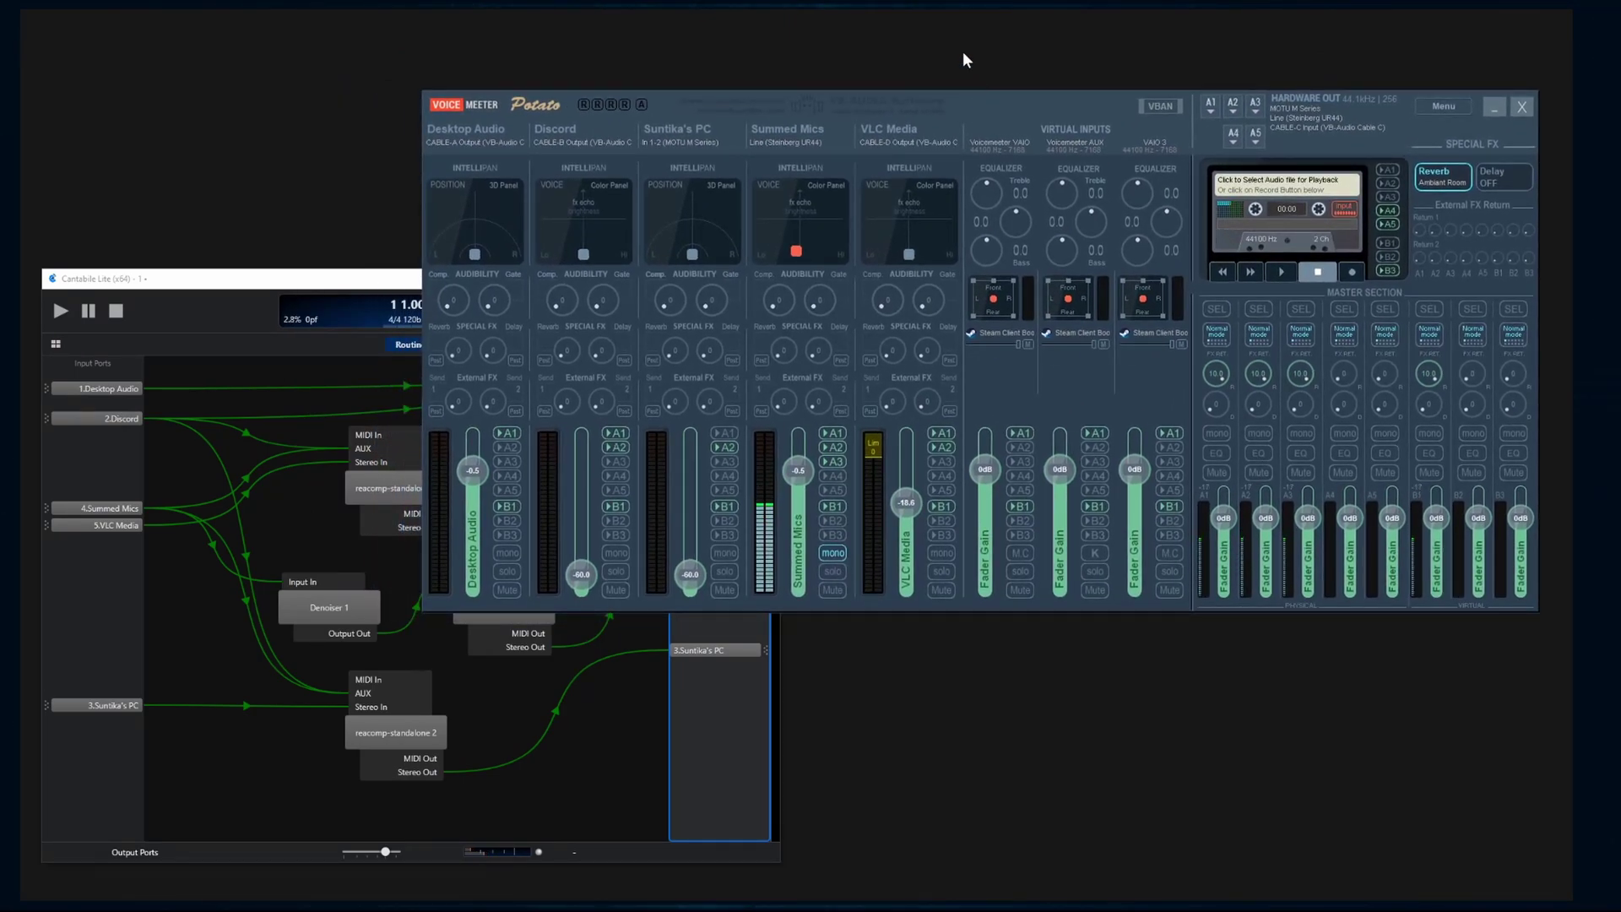
pyautogui.moveTo(1002, 99); pyautogui.dragTo(1131, 83)
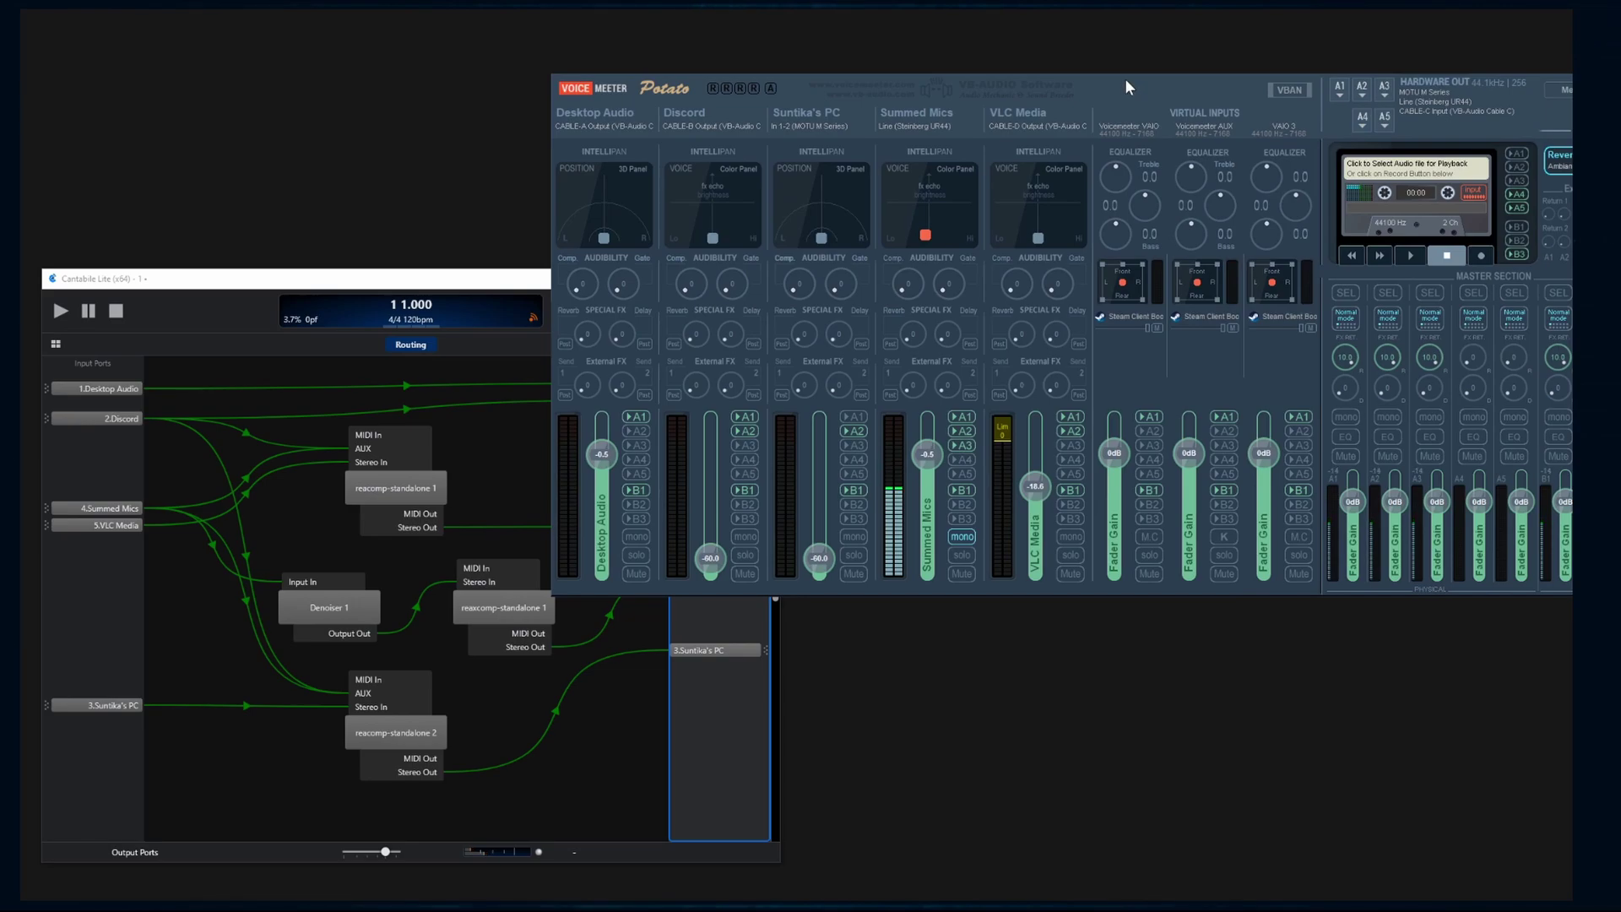